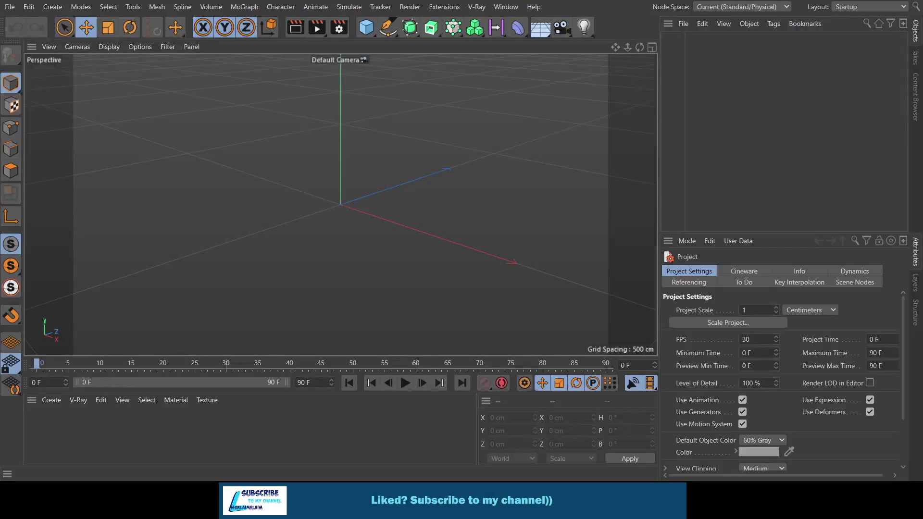
Maximize the Front viewport and set its Back image to the console photo at 55% transparency.
click(651, 47)
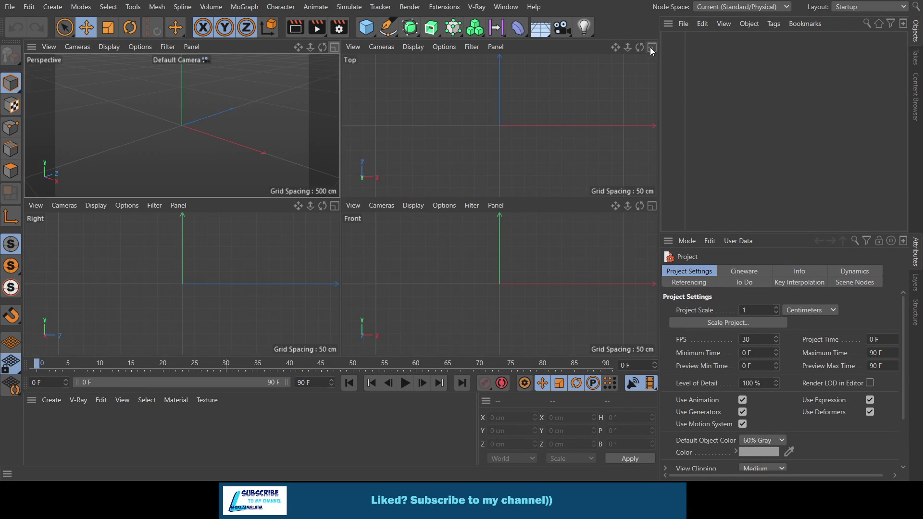
click(652, 206)
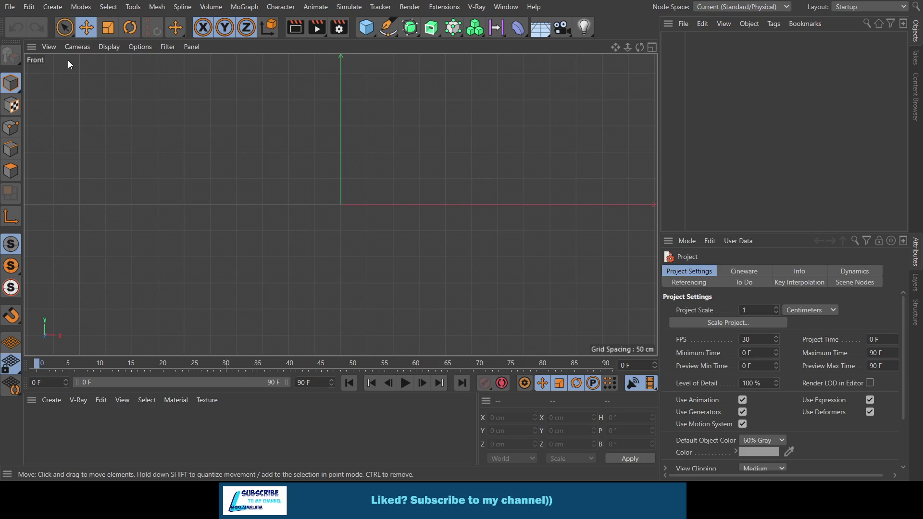
click(135, 47)
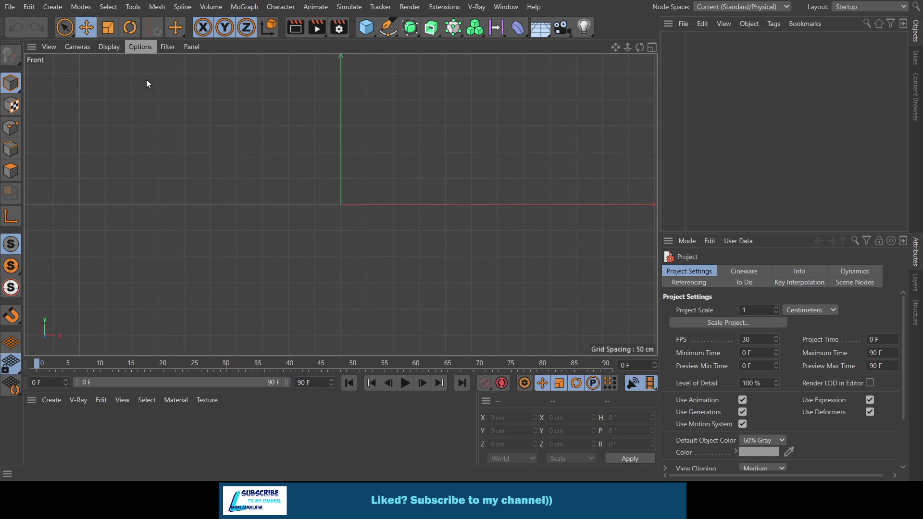
click(151, 380)
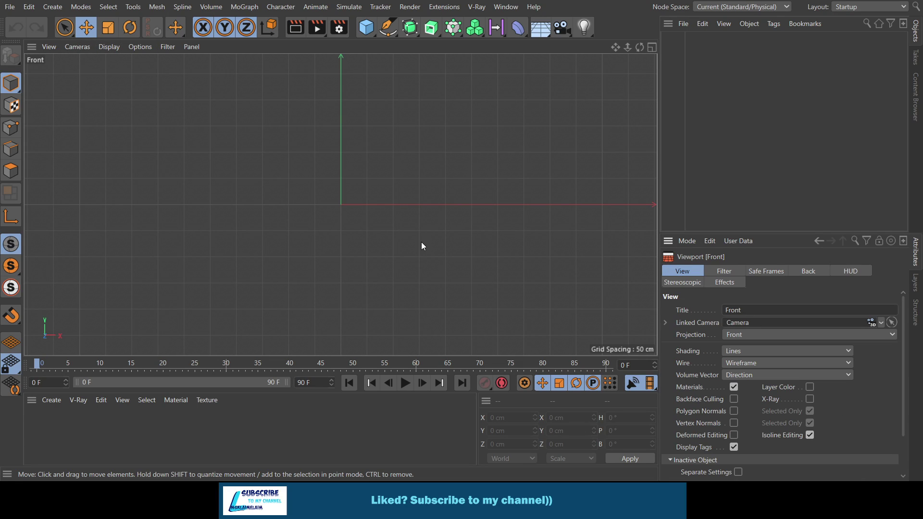
click(804, 272)
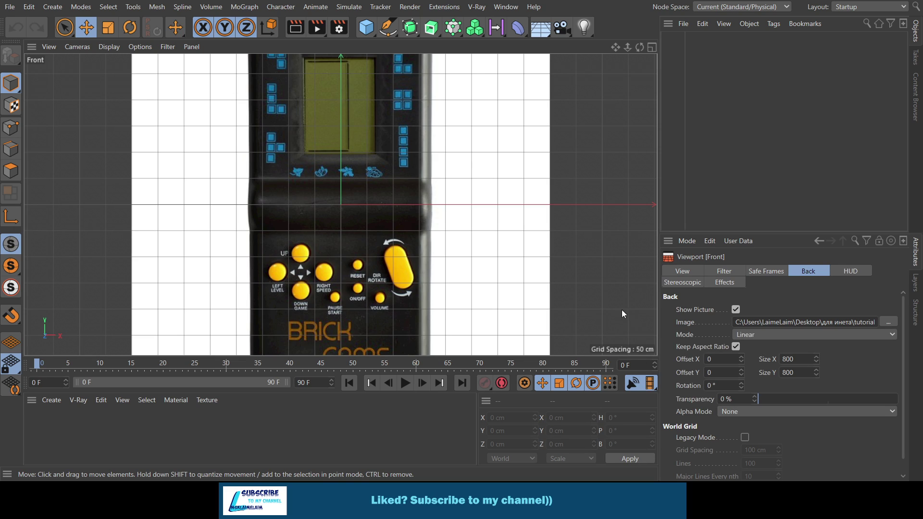
scroll(517, 245, down, 3)
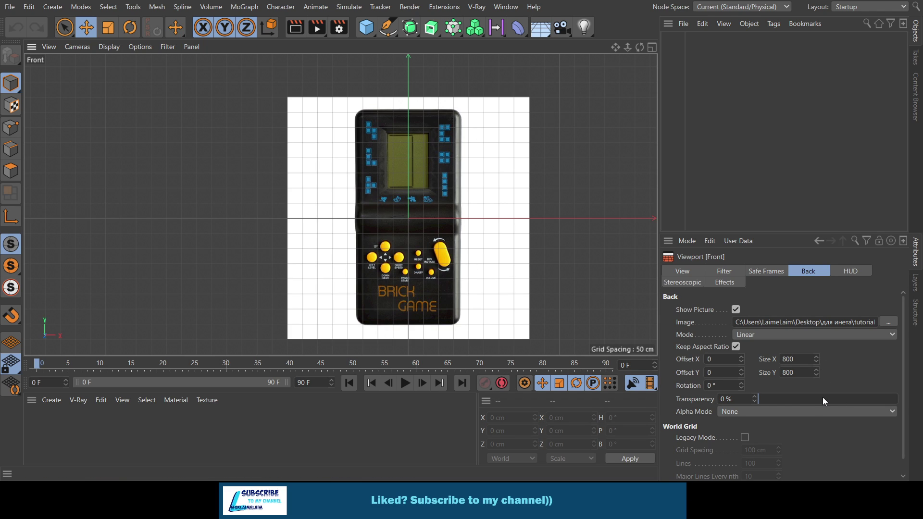
drag(823, 399, 835, 399)
scroll(423, 156, up, 1)
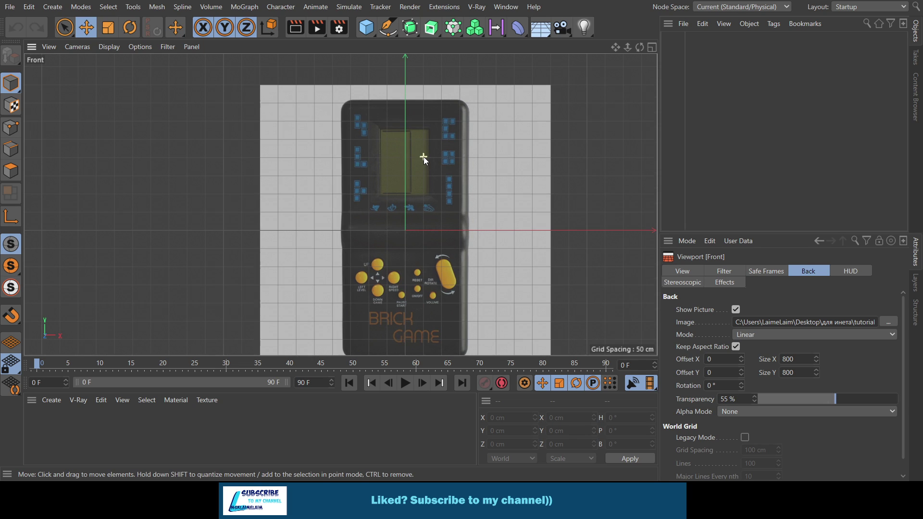
Add a Rectangle spline of 349 × 717 cm with rounding at a 34 cm radius.
click(387, 27)
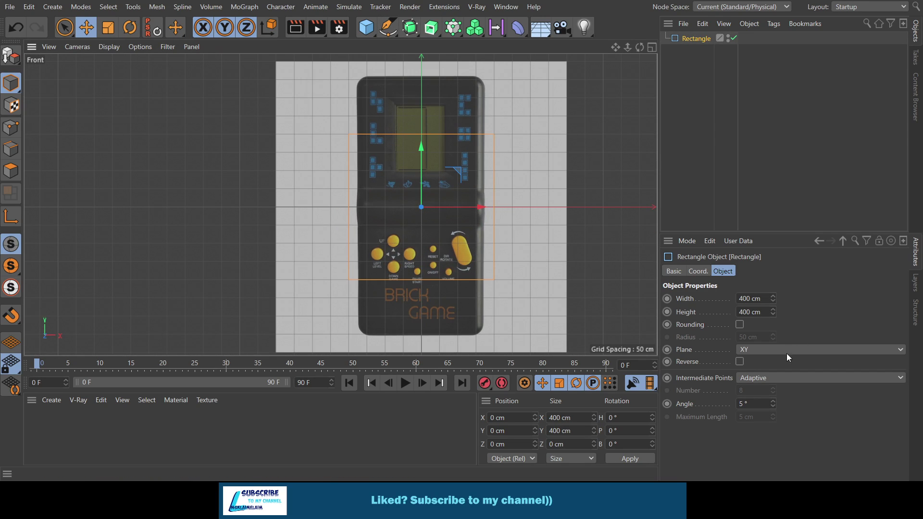
mouse_move(774, 300)
mouse_down()
mouse_move(774, 327)
mouse_move(774, 231)
mouse_up()
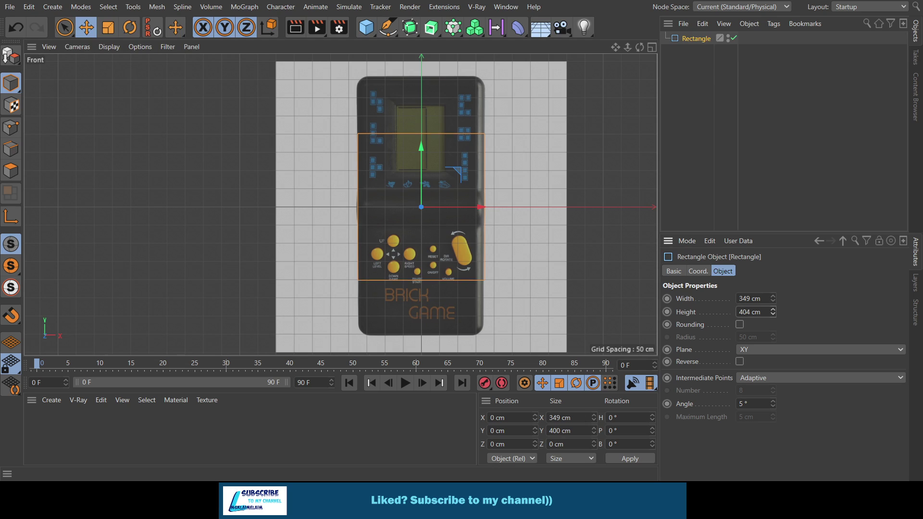
drag(773, 312, 773, 269)
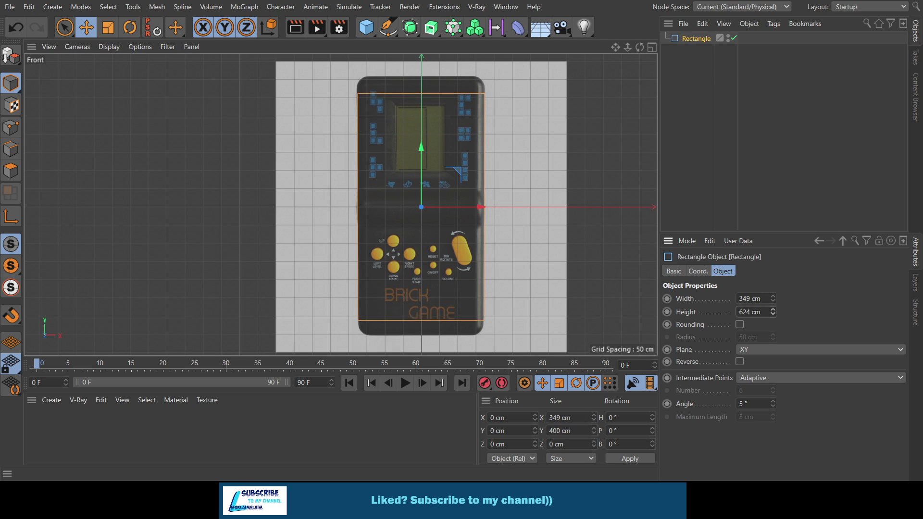
drag(773, 312, 773, 306)
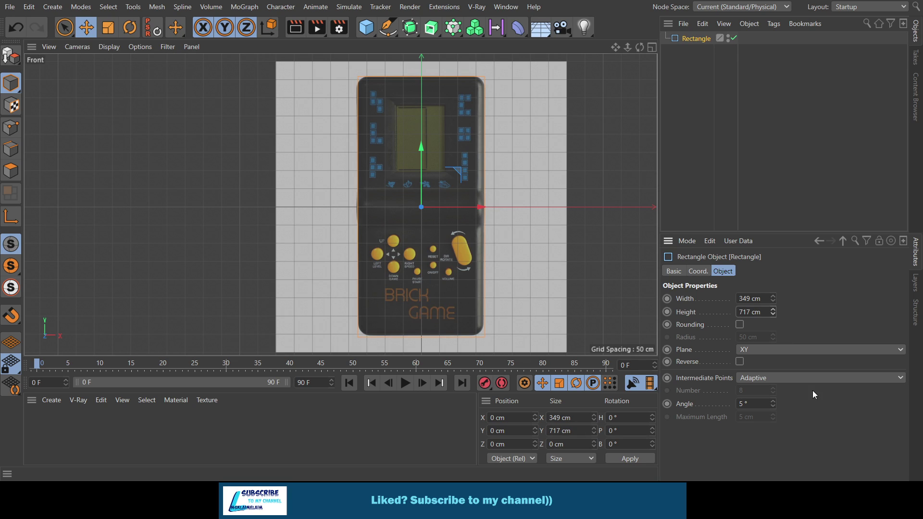
click(739, 325)
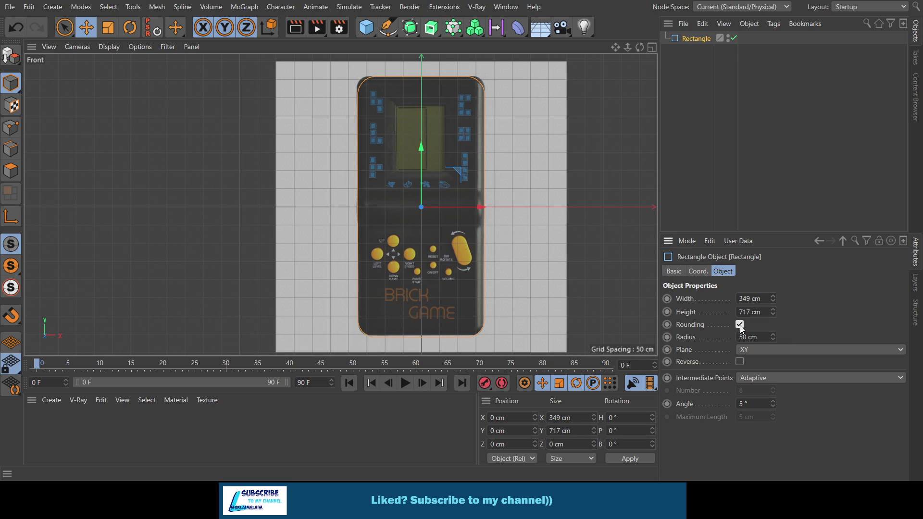
click(772, 339)
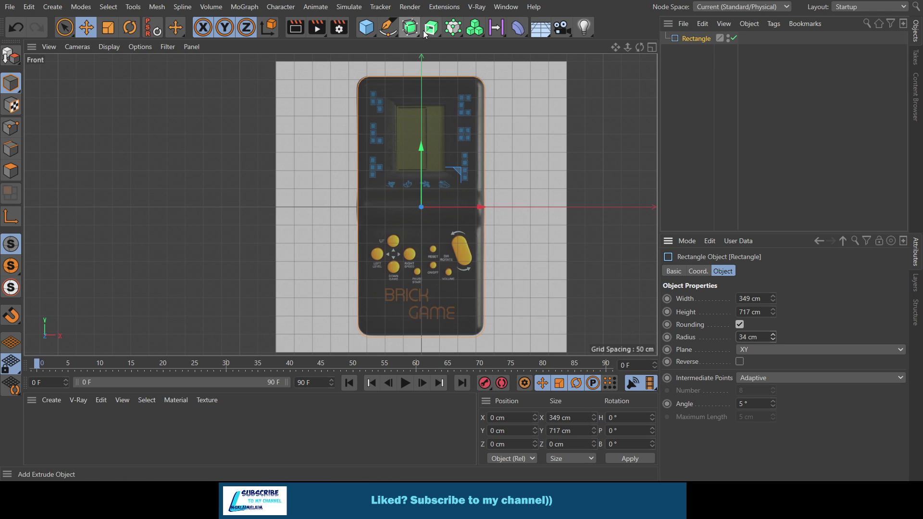
Place the rectangle inside an Extrude and inspect it in a maximized Perspective view.
drag(682, 48, 687, 37)
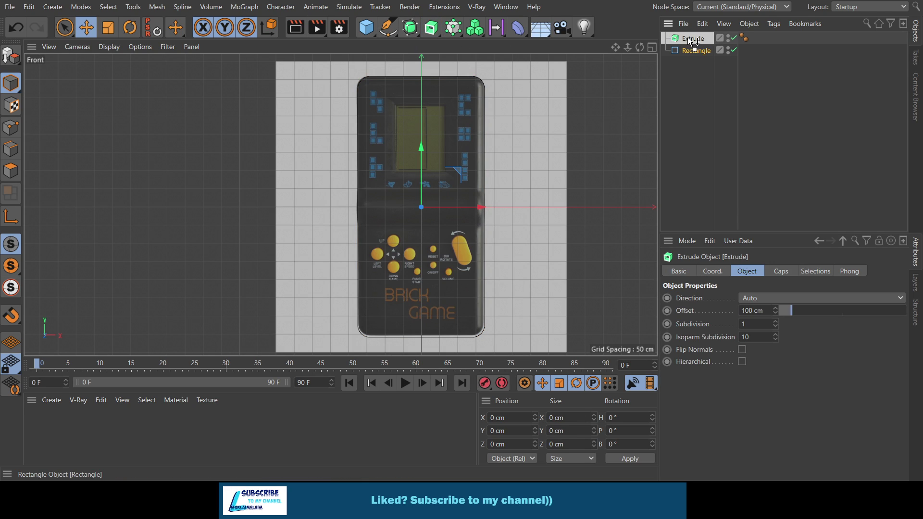
click(653, 47)
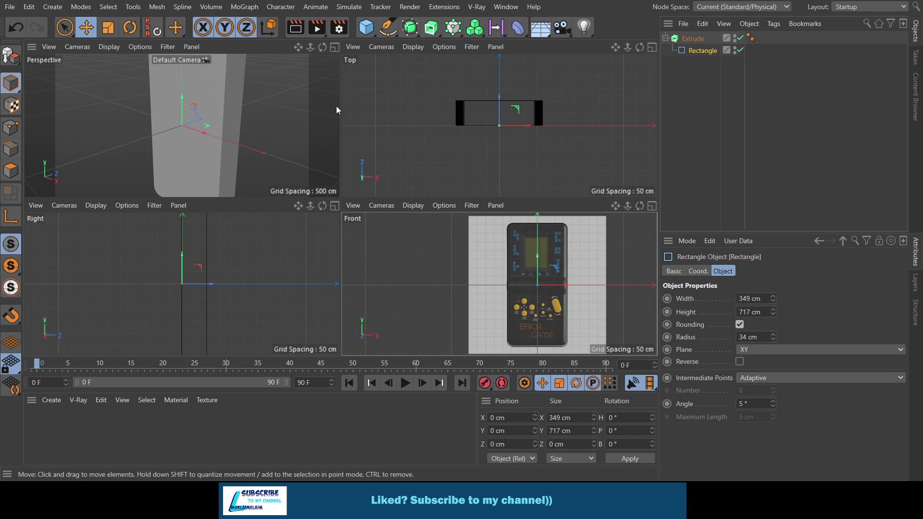
click(334, 47)
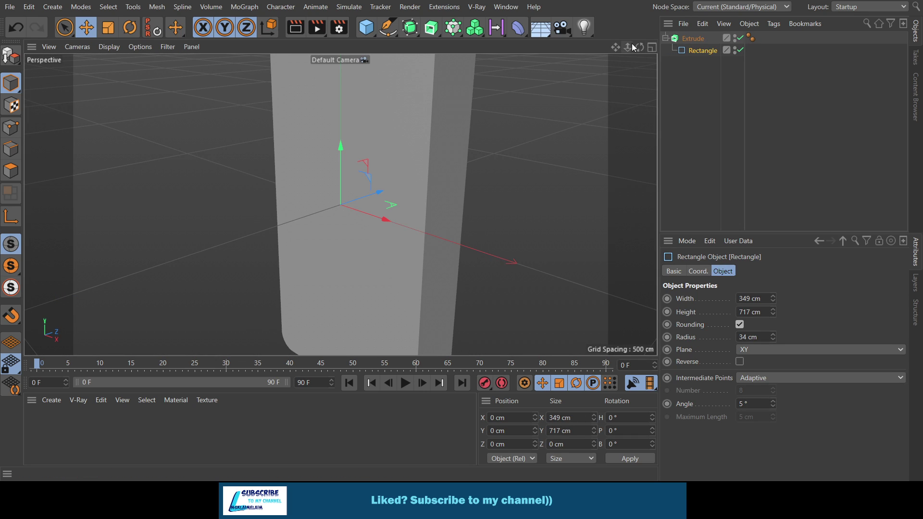
mouse_move(640, 47)
mouse_down()
mouse_move(523, 178)
mouse_move(454, 215)
mouse_up()
scroll(454, 214, down, 3)
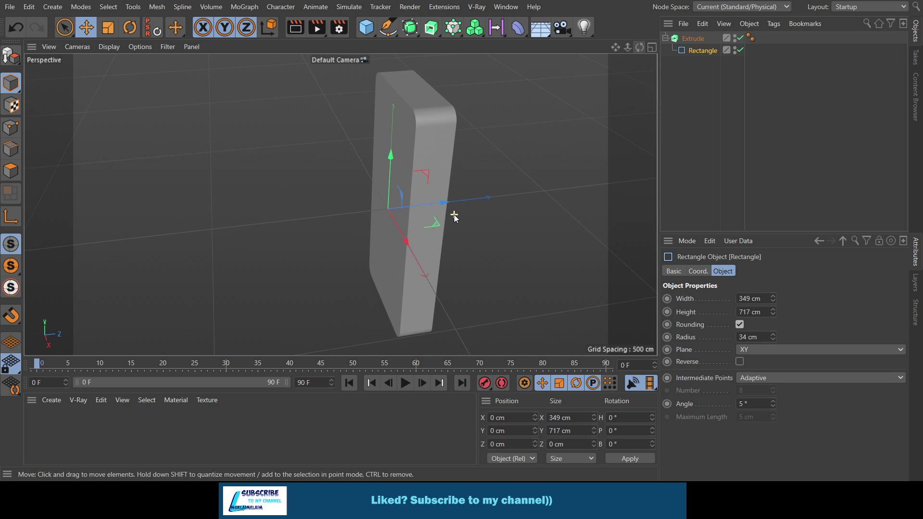
Set the Extrude direction to Z with a 40 cm offset.
click(692, 39)
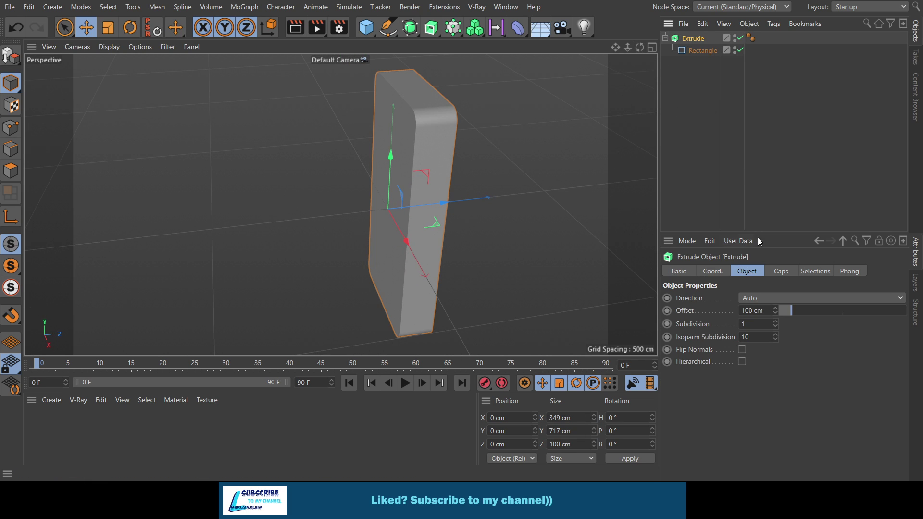
click(758, 299)
click(747, 341)
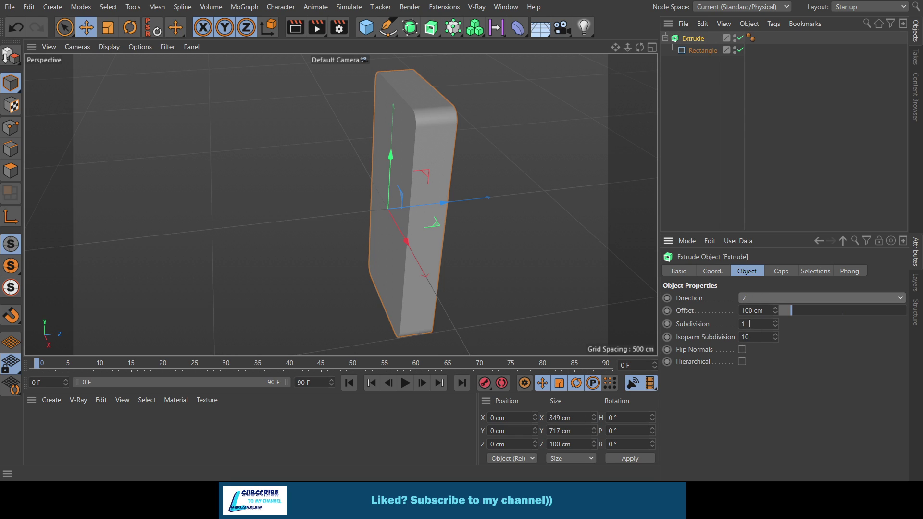
double_click(763, 311)
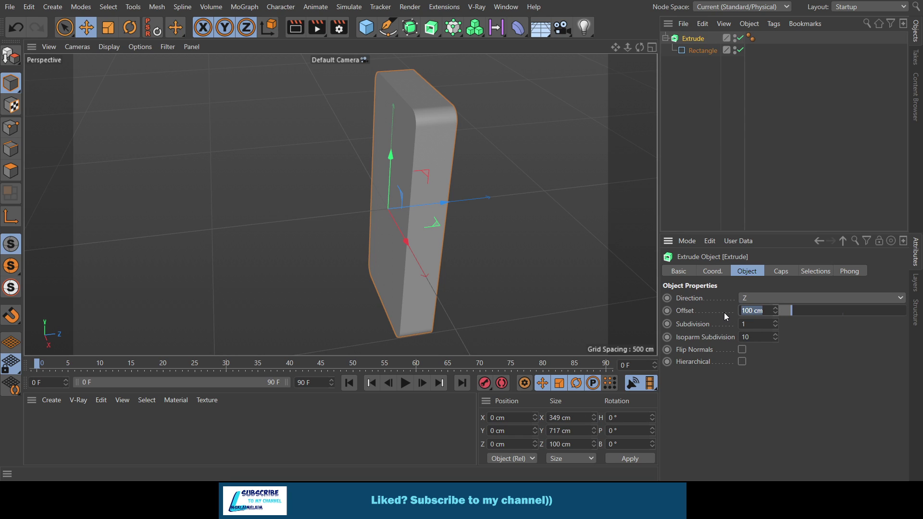
text(20)
key(Return)
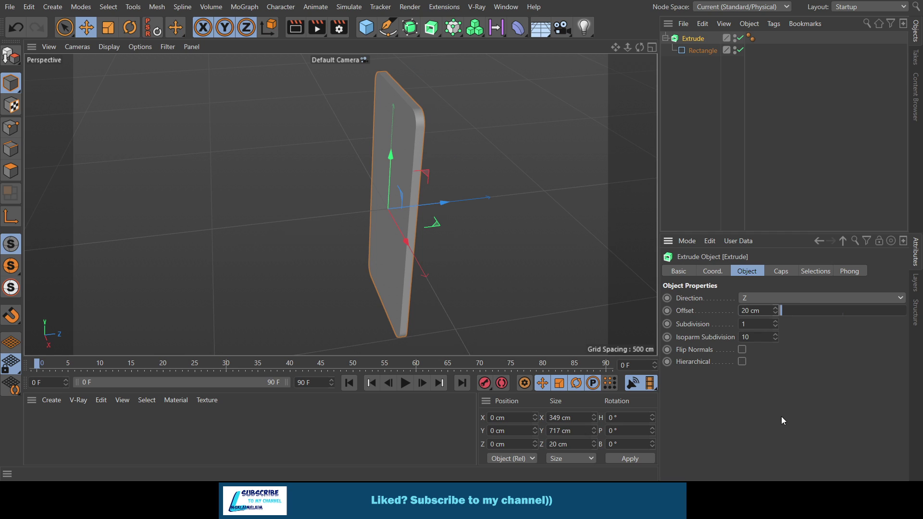
double_click(767, 311)
text(40)
key(Return)
Give the Extrude caps a 5 cm Curve bevel, then select the Rectangle in the maximized Front view.
click(776, 271)
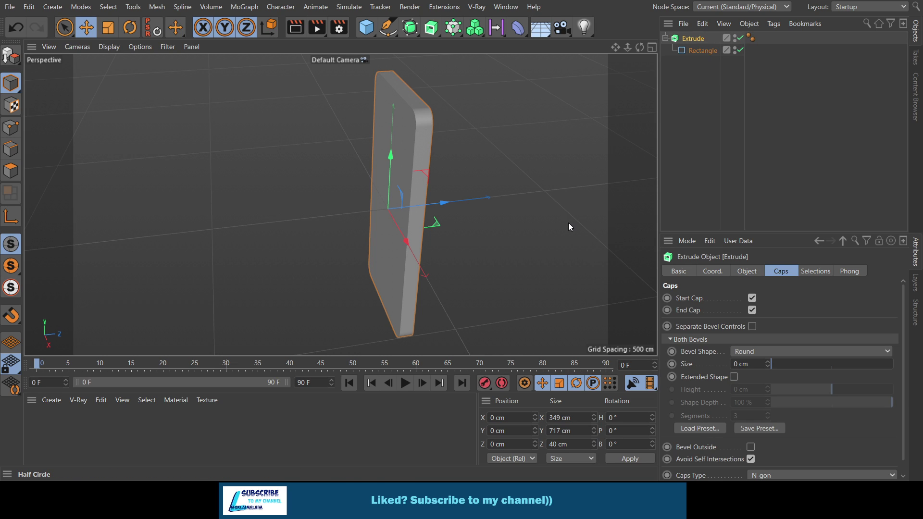
click(649, 48)
click(652, 206)
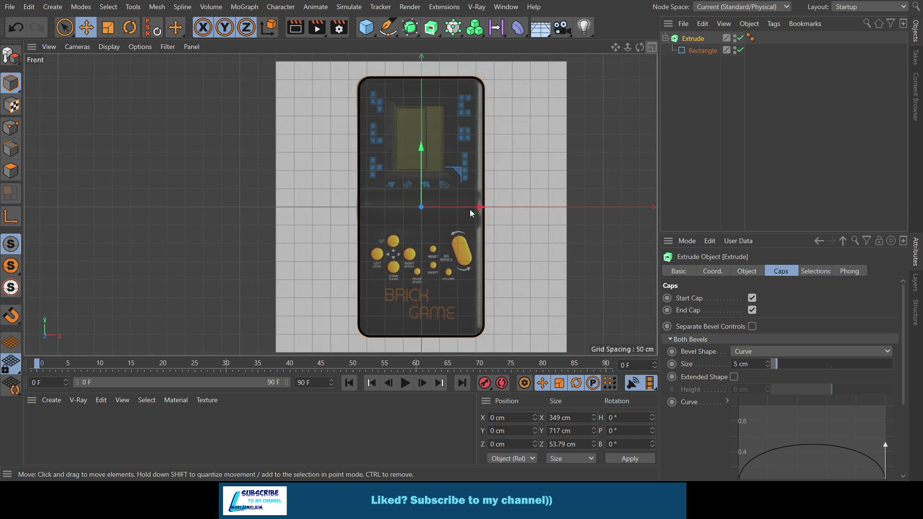
scroll(345, 162, down, 1)
scroll(407, 176, up, 2)
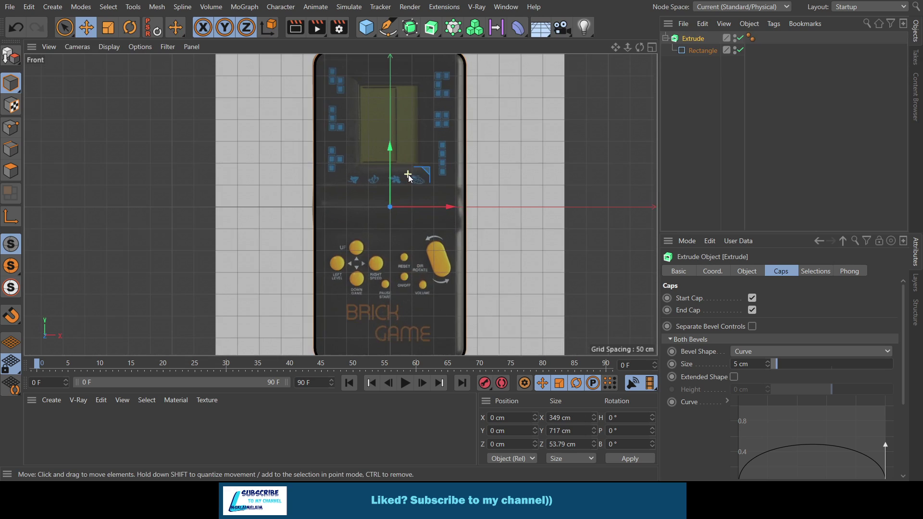
scroll(407, 176, up, 1)
scroll(408, 175, down, 1)
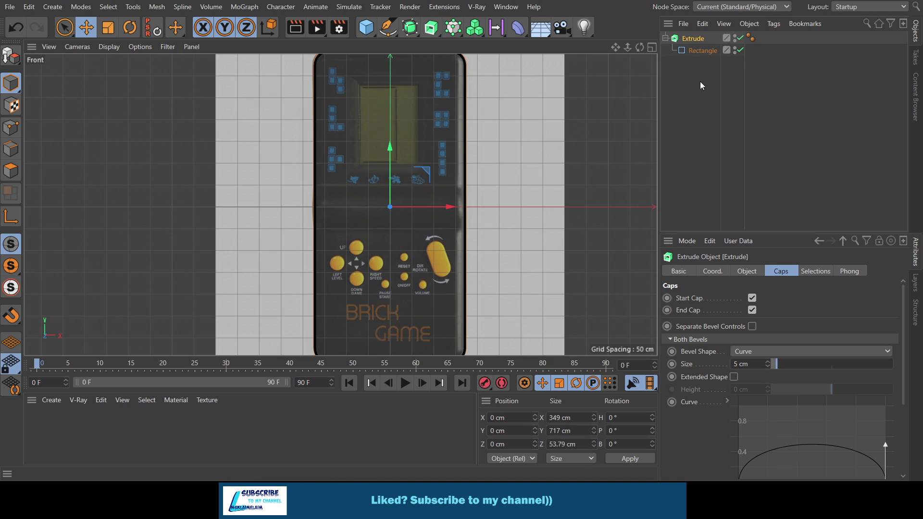
click(697, 50)
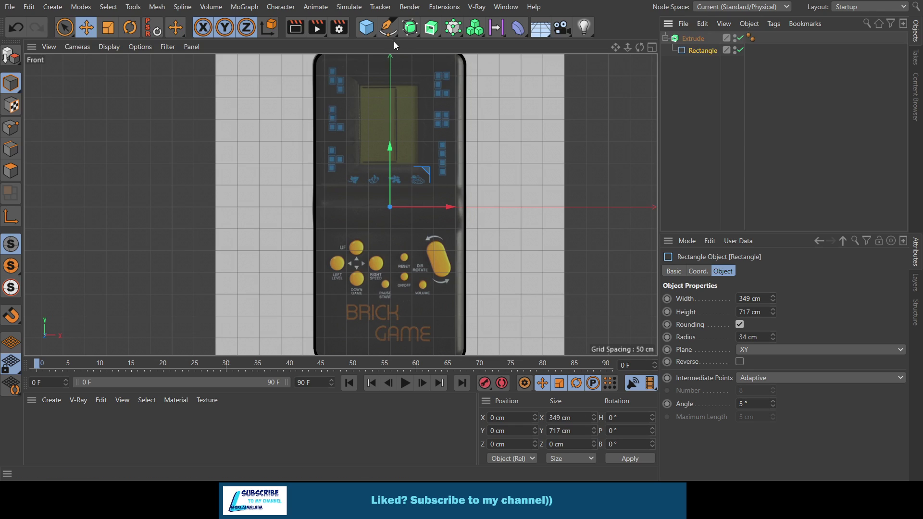
Add a second Rectangle spline and roughly size and move it over the screen area.
click(387, 27)
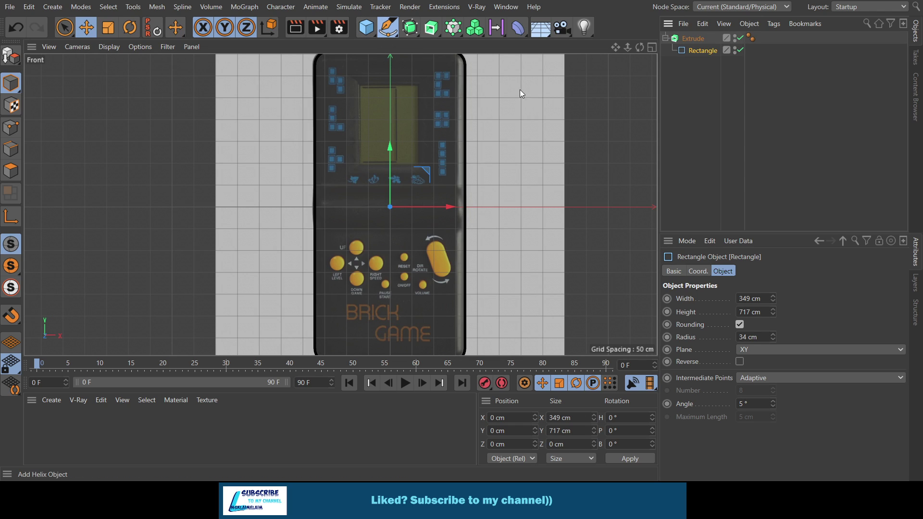
key(shift+c)
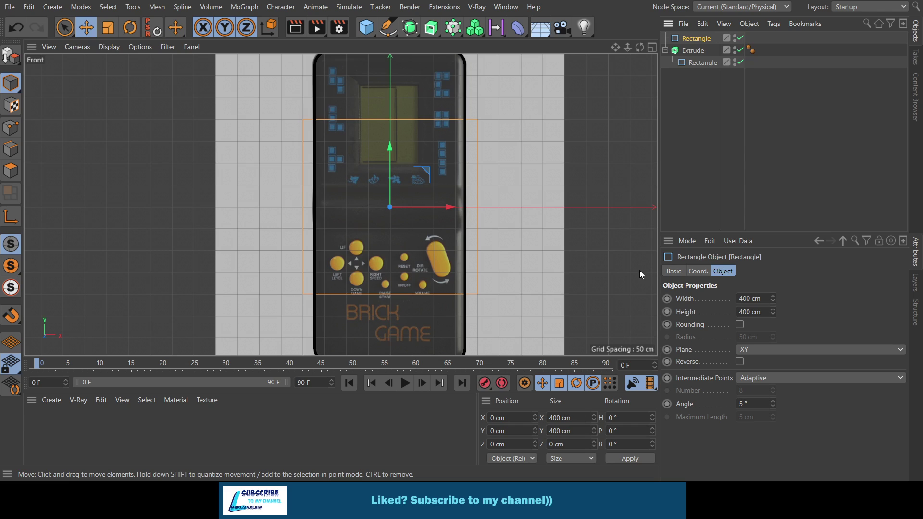
drag(772, 299, 772, 326)
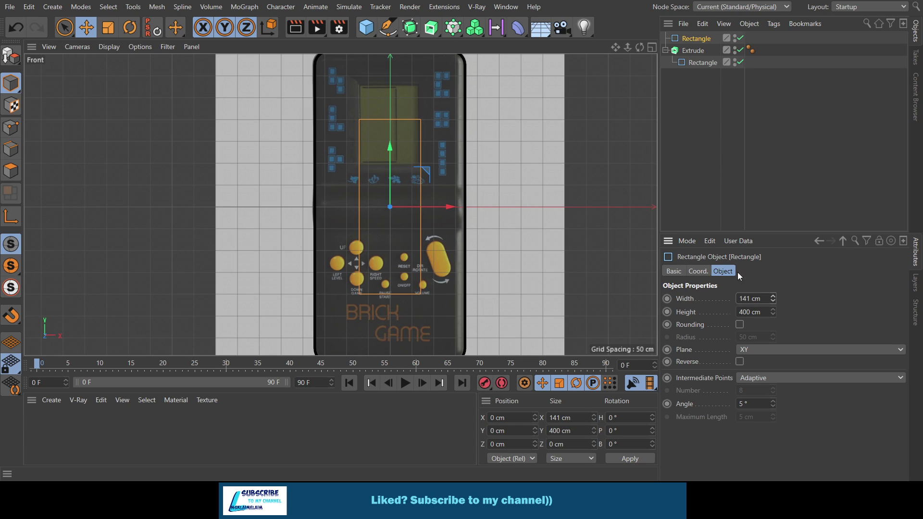
drag(386, 166, 392, 96)
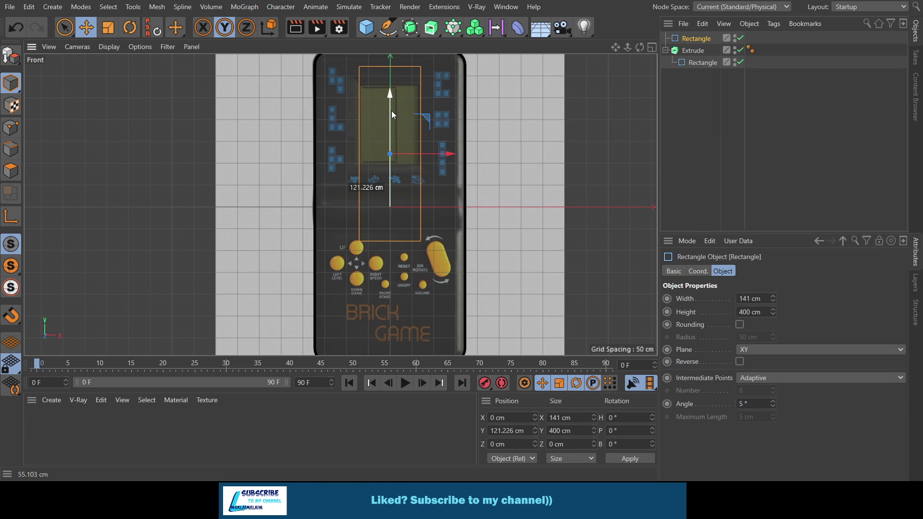
drag(615, 45, 619, 64)
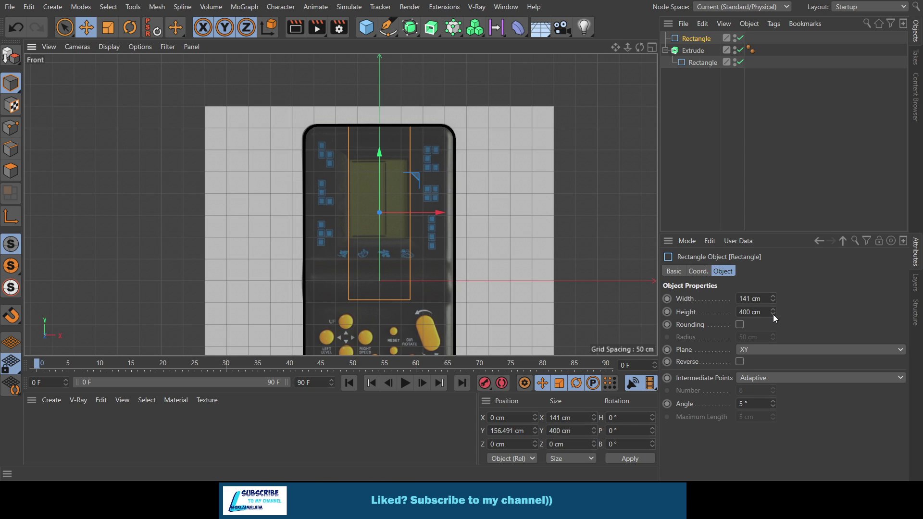
drag(773, 314, 773, 346)
drag(773, 312, 773, 337)
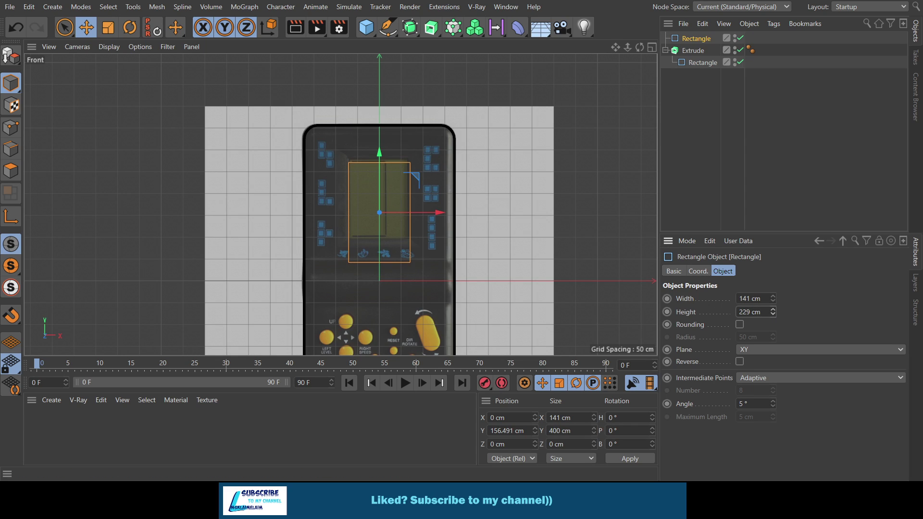
drag(379, 199, 380, 192)
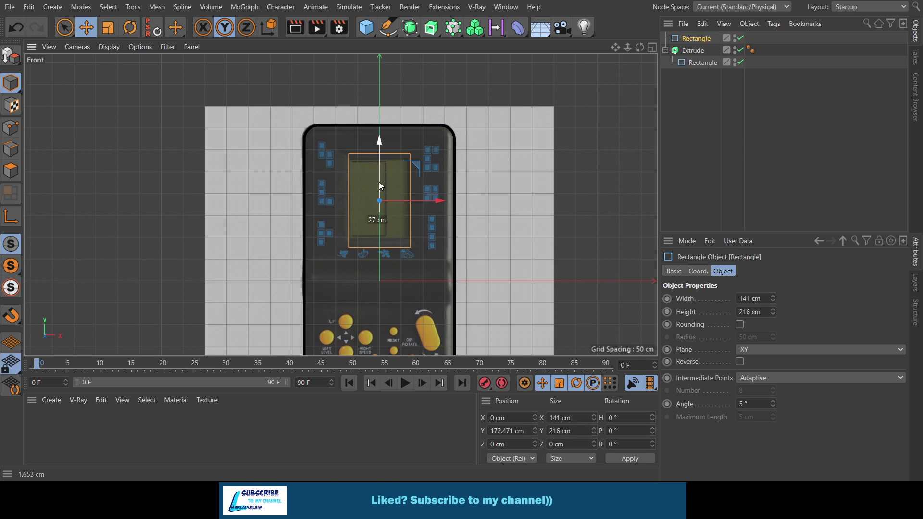
scroll(357, 210, up, 3)
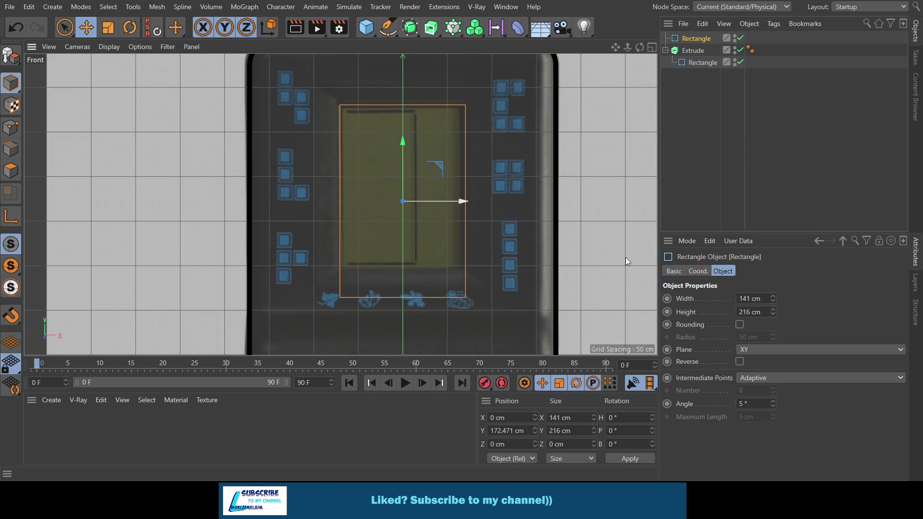
Fine-tune the screen rectangle to 138 × 180 cm and align it with the screen edges.
click(773, 300)
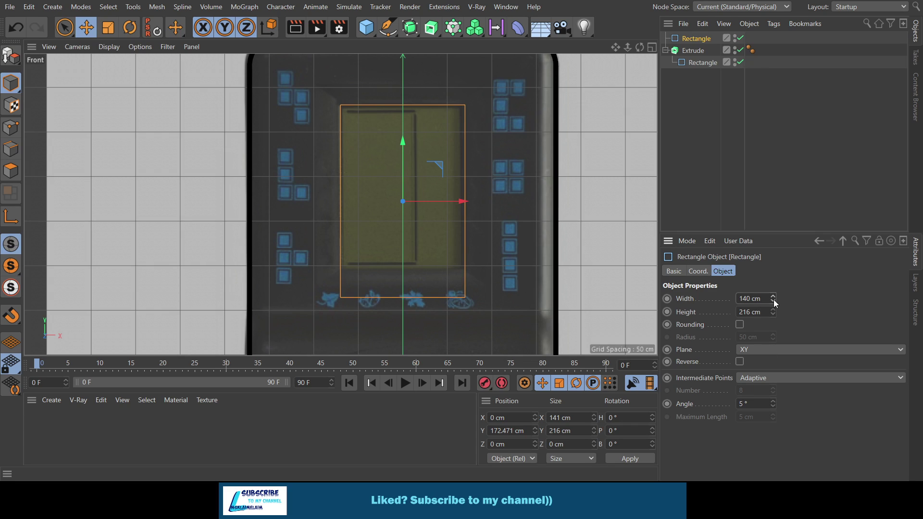
click(771, 301)
click(773, 301)
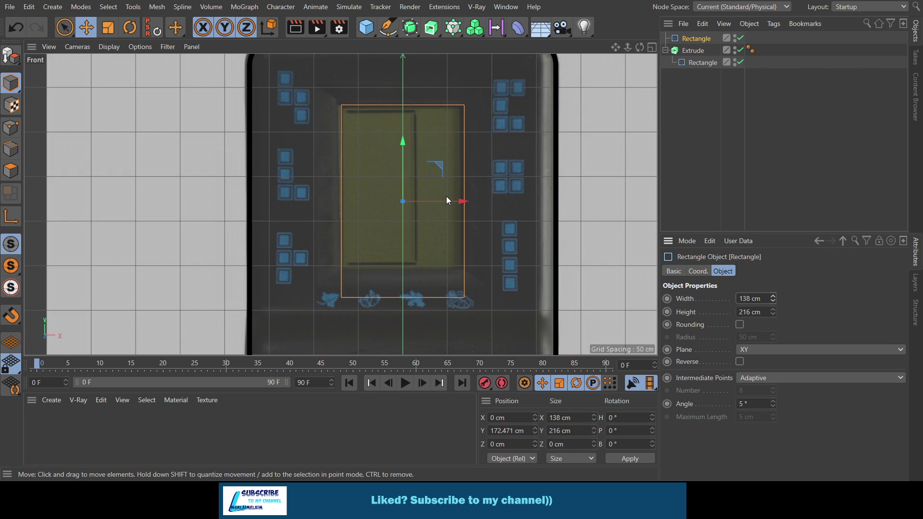
drag(446, 201, 443, 201)
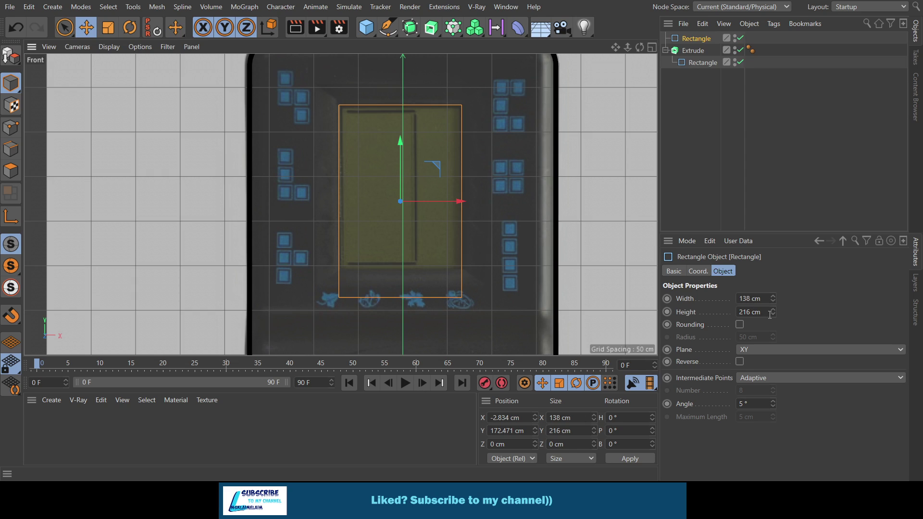
mouse_move(773, 313)
mouse_down()
mouse_move(772, 337)
mouse_move(772, 294)
mouse_up()
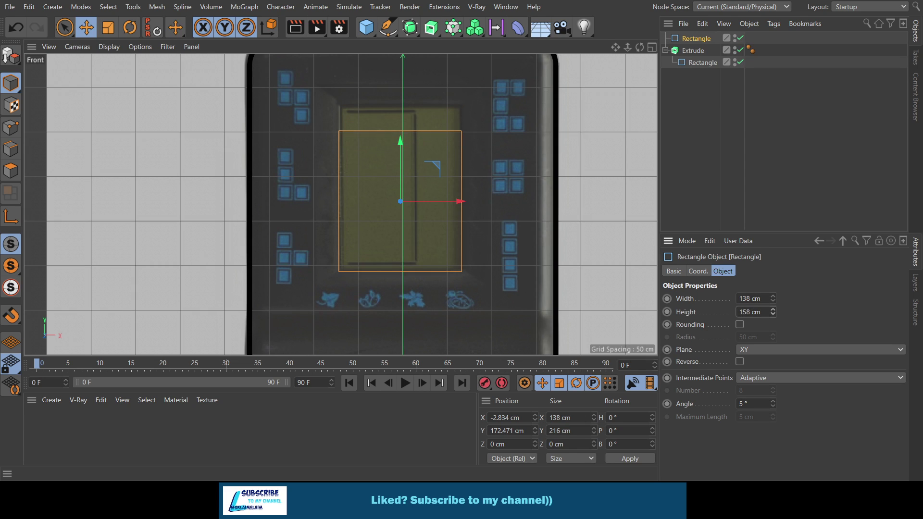
drag(403, 185, 407, 168)
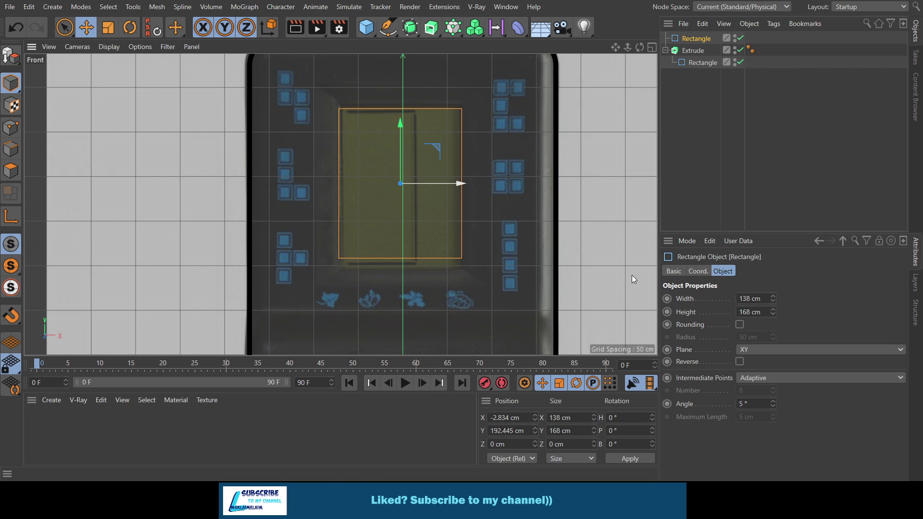
click(772, 310)
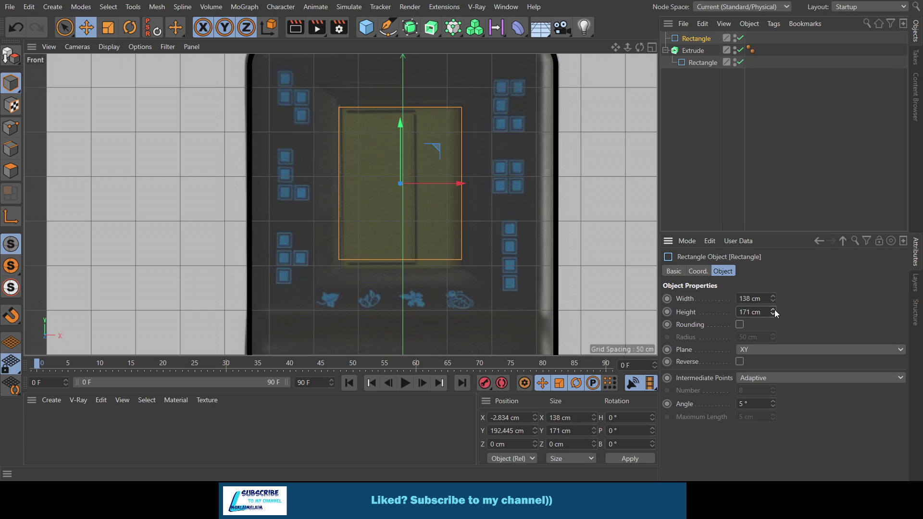
click(772, 309)
click(775, 310)
click(774, 310)
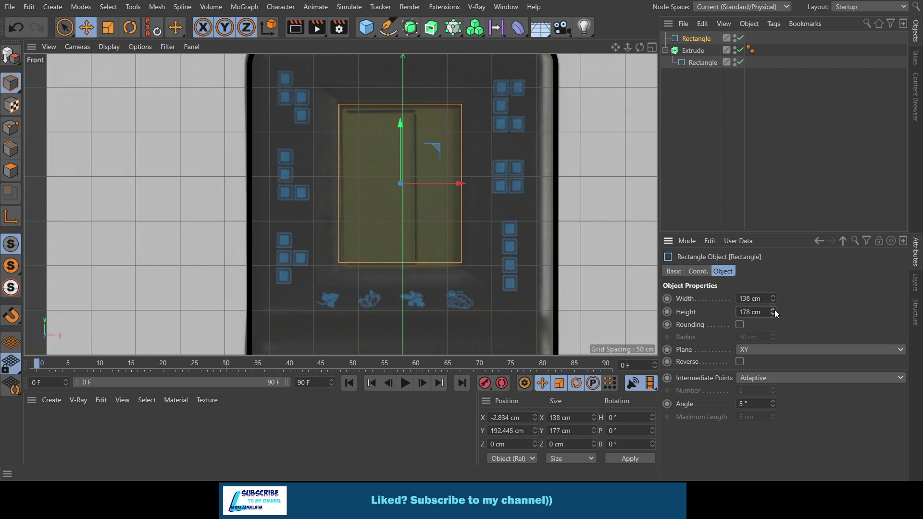
click(774, 310)
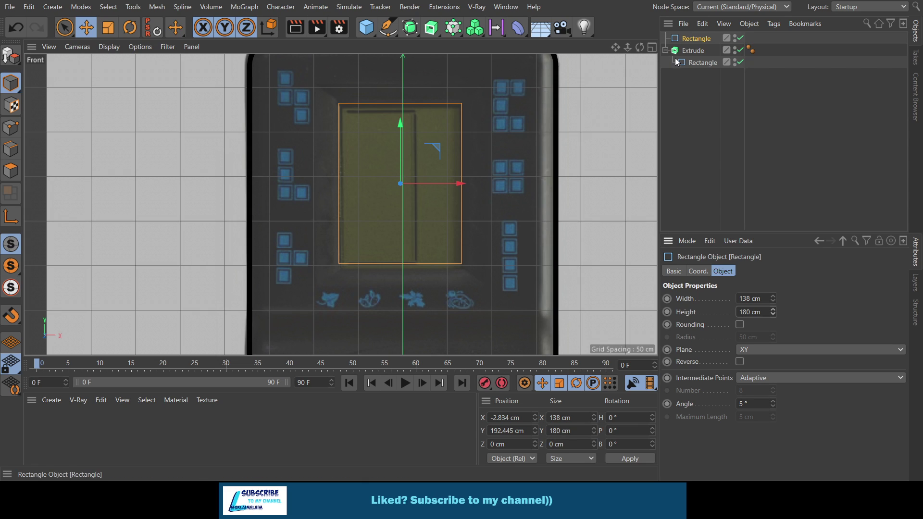
Wrap the screen rectangle in a new Extrude.1 and shift it back along Z.
click(664, 50)
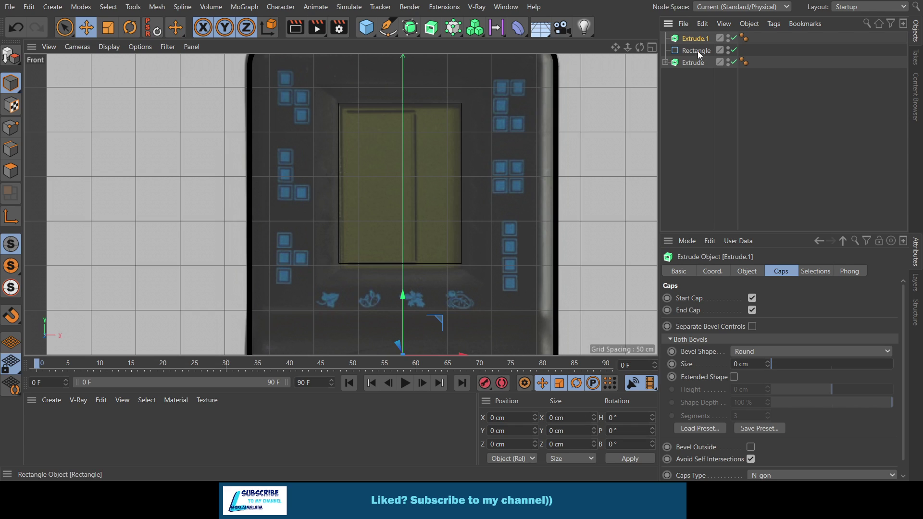
drag(697, 51, 695, 38)
click(655, 49)
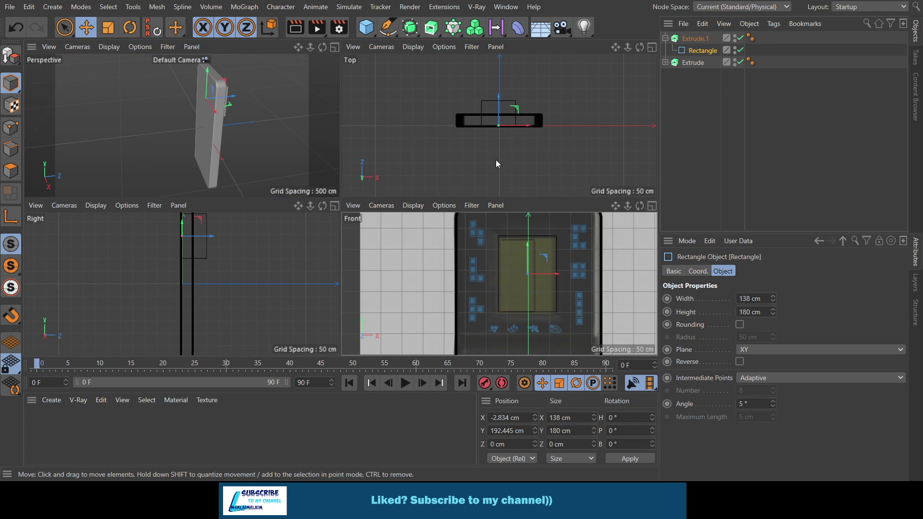
drag(234, 96, 225, 100)
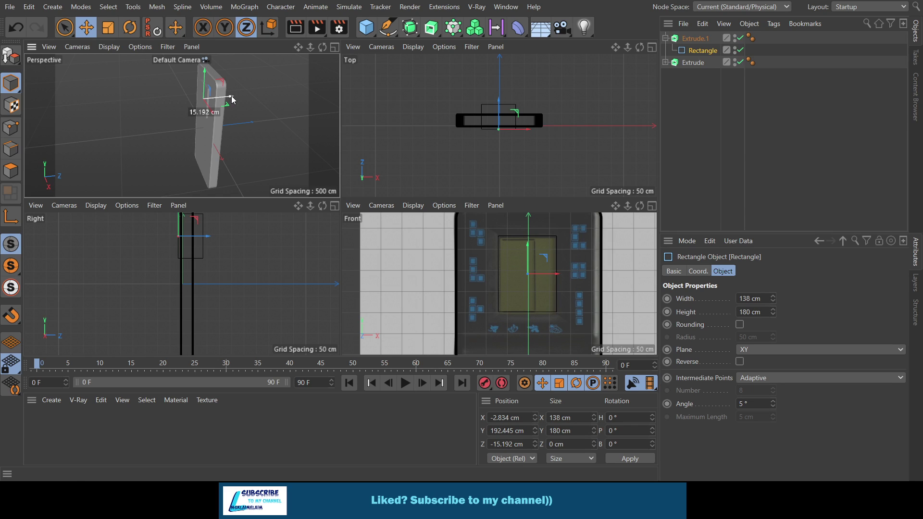
click(334, 47)
scroll(384, 170, up, 2)
scroll(385, 169, up, 2)
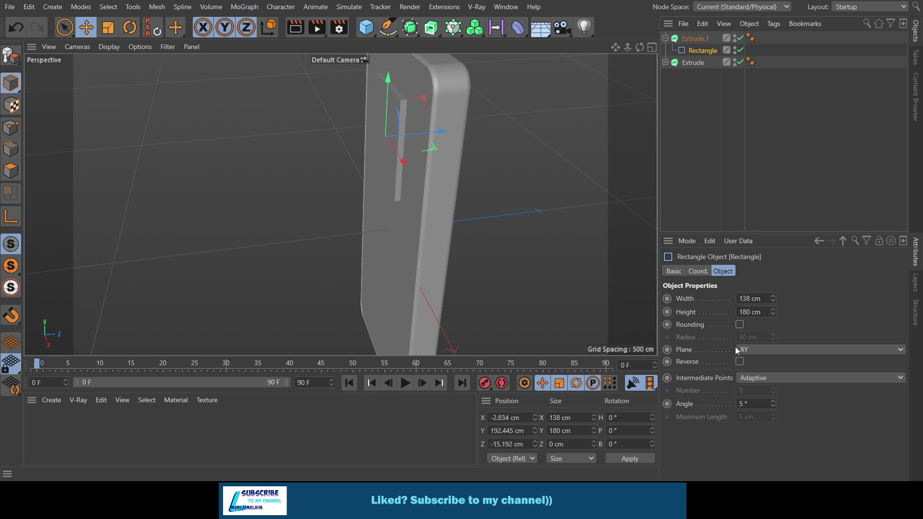
Set Extrude.1 to extrude along Z with a 54 cm depth.
click(695, 38)
click(753, 272)
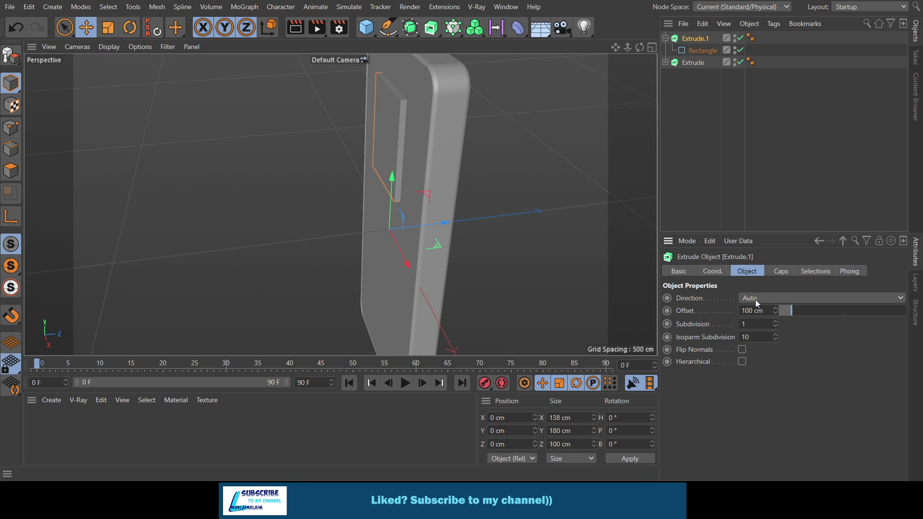
click(753, 350)
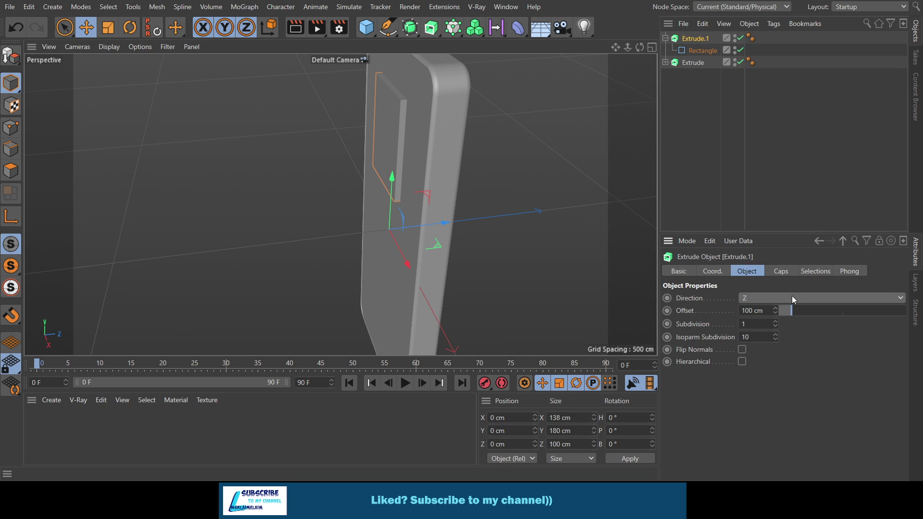
drag(639, 47, 591, 53)
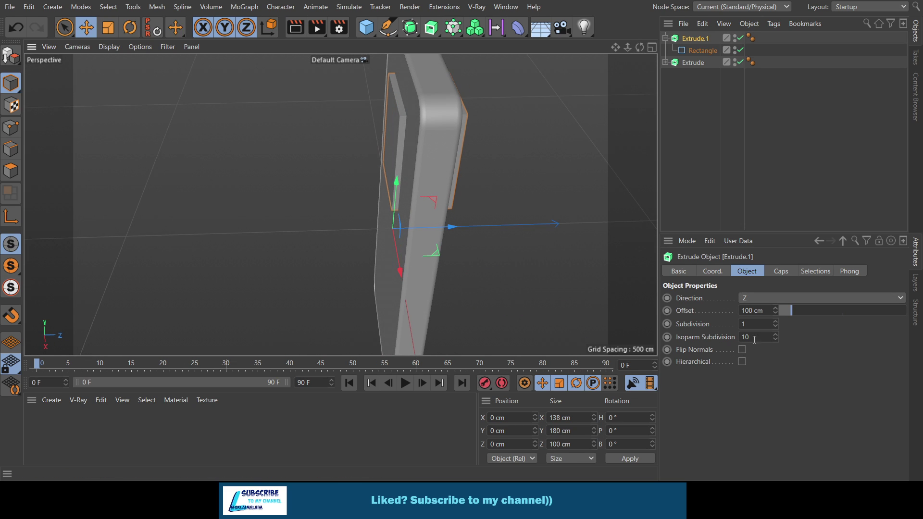
drag(791, 310, 785, 311)
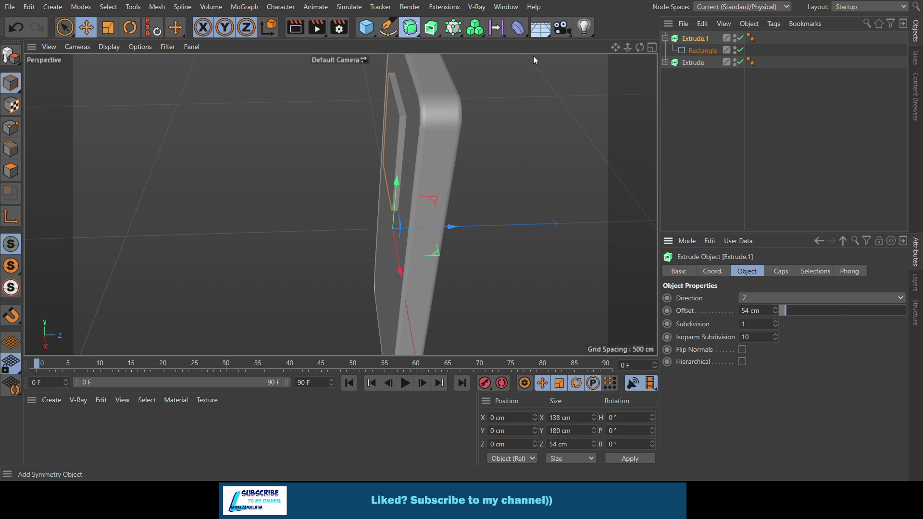
Add a Boole with Extrude and Extrude.1 as children, moving the cutter into the body along Z.
click(472, 110)
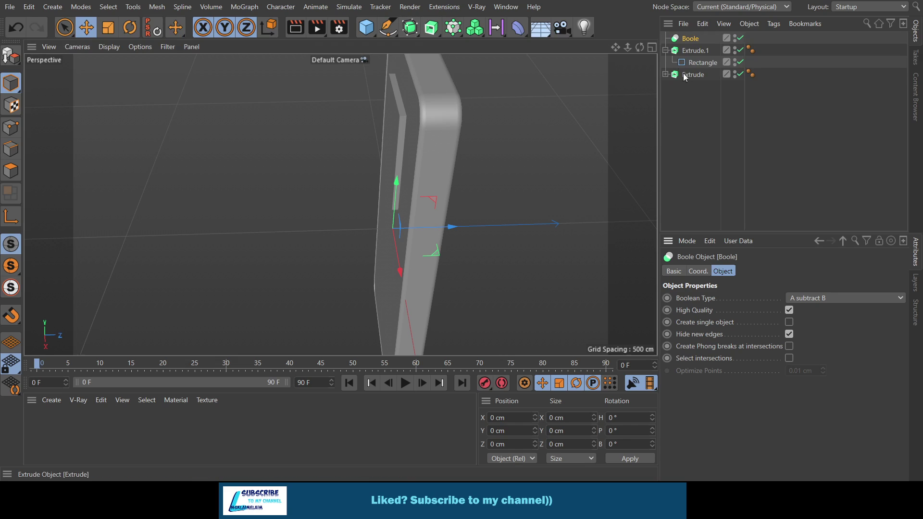
click(665, 50)
mouse_move(686, 66)
mouse_down()
mouse_move(690, 39)
mouse_move(577, 53)
mouse_up()
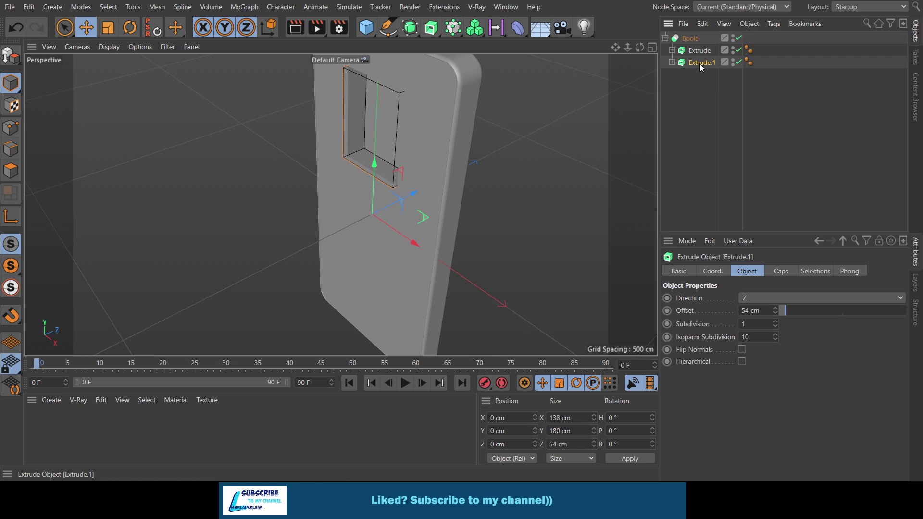
drag(413, 194, 402, 194)
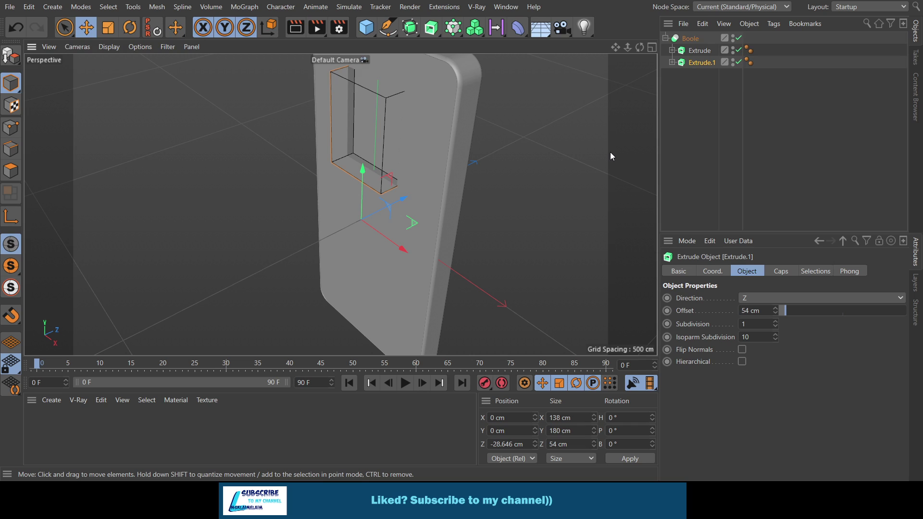
Orbit to an angled view and render to check the recessed screen.
drag(639, 47, 620, 49)
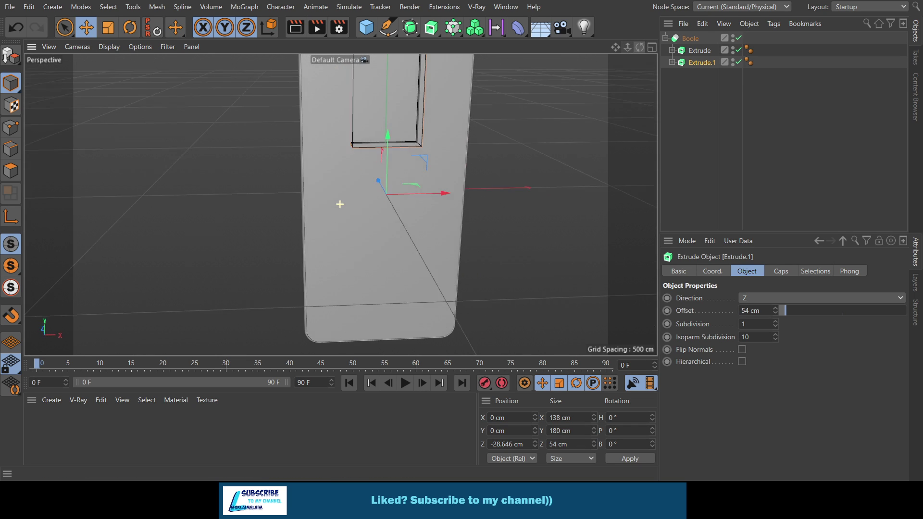
drag(340, 204, 340, 202)
alt+drag(576, 116, 517, 198)
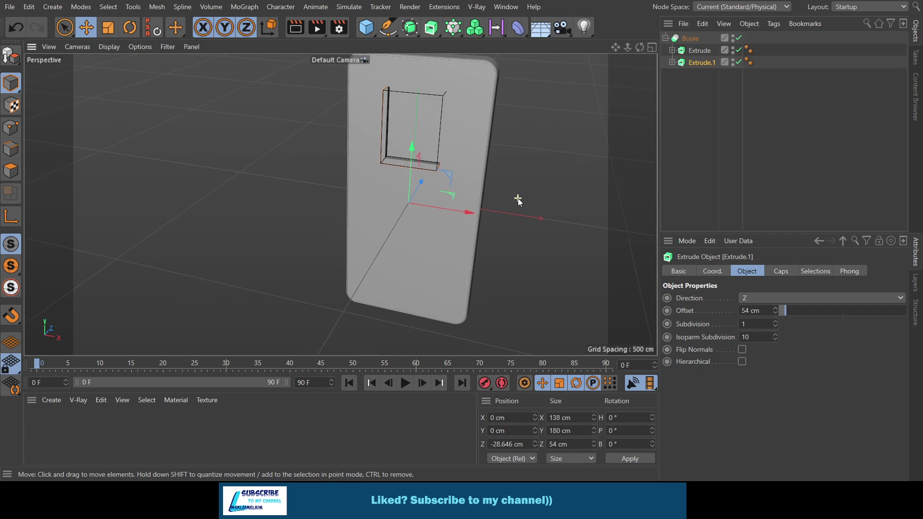
click(295, 32)
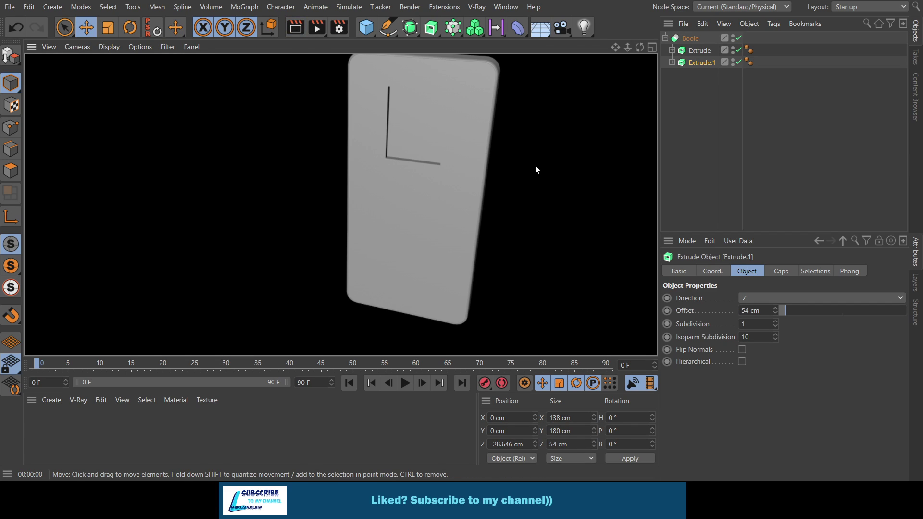
click(650, 49)
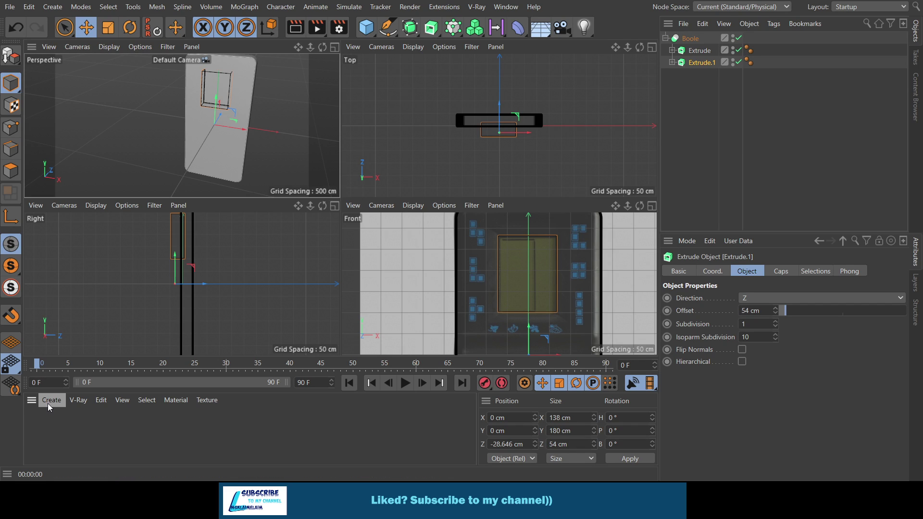
Create material Mat, apply it to the Extrude body, render a preview and open its settings.
double_click(40, 422)
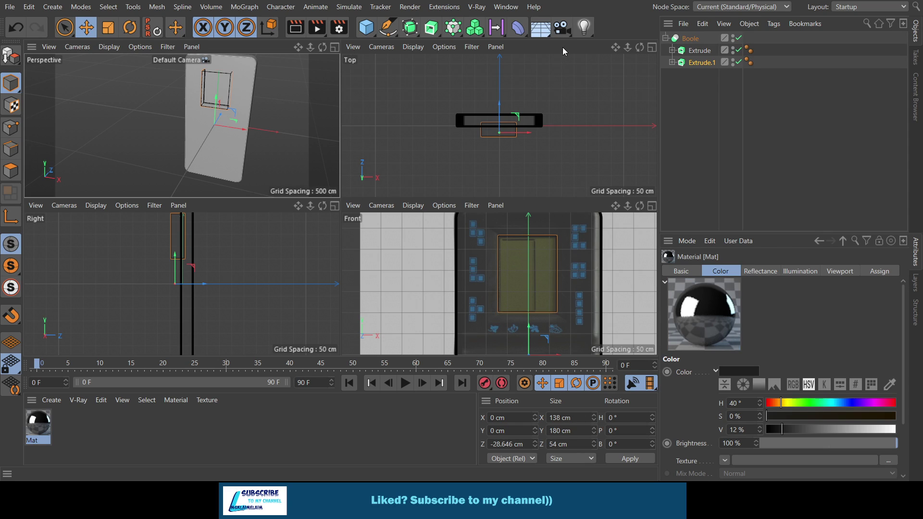
mouse_move(42, 427)
mouse_down()
mouse_move(649, 68)
mouse_move(699, 51)
mouse_up()
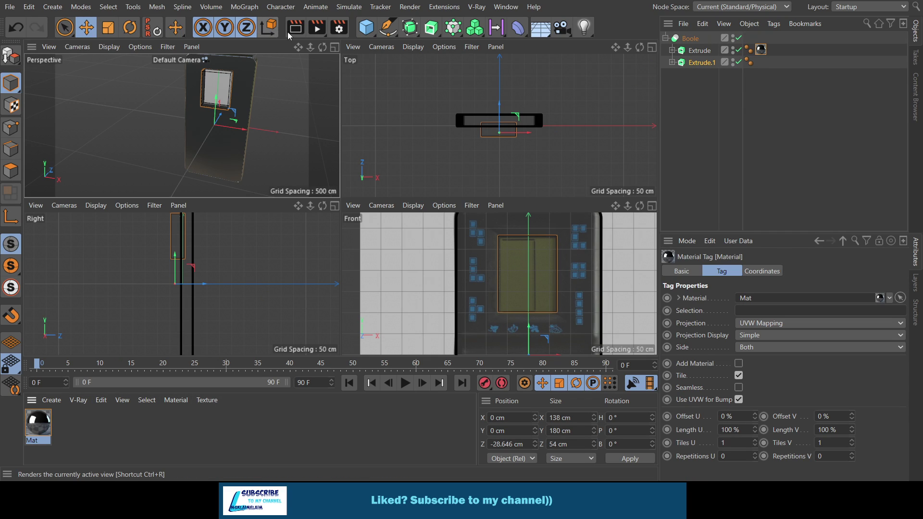
click(288, 32)
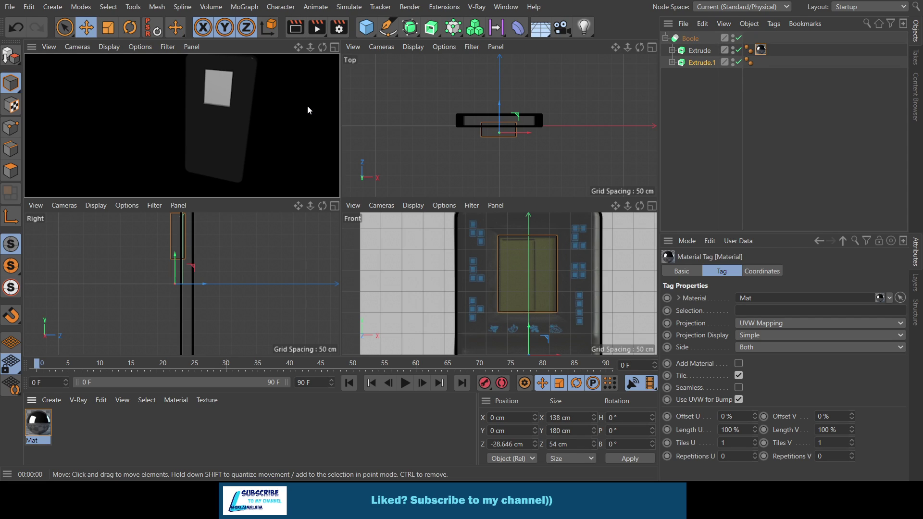
click(39, 425)
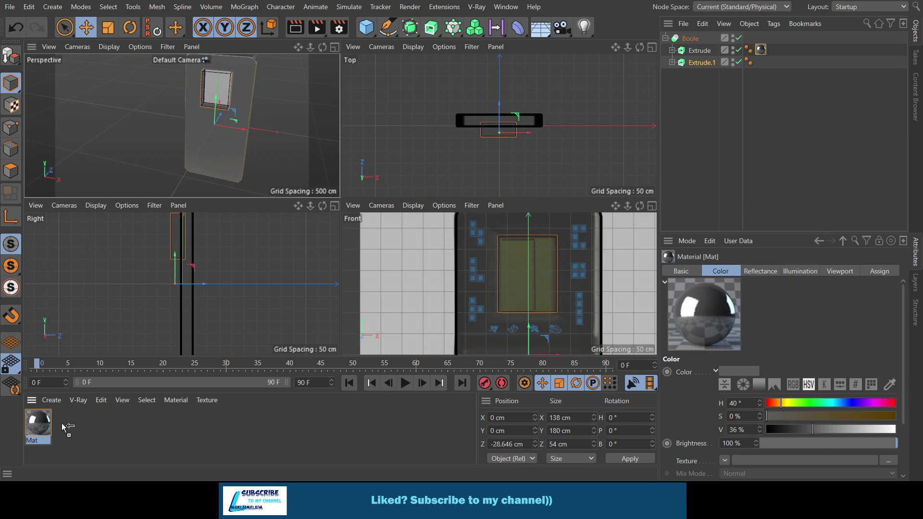
Duplicate the material as Mat.1 and tint it olive green at 49% brightness.
ctrl+drag(44, 431, 66, 428)
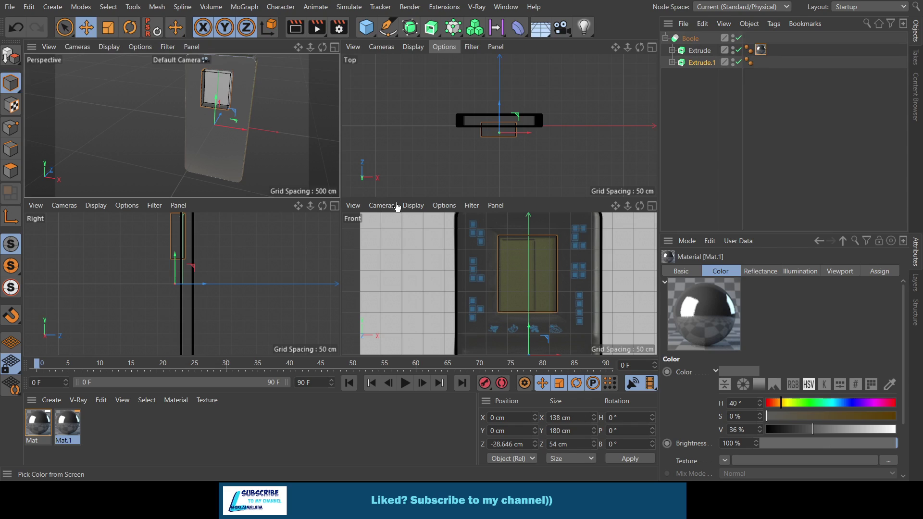
click(541, 267)
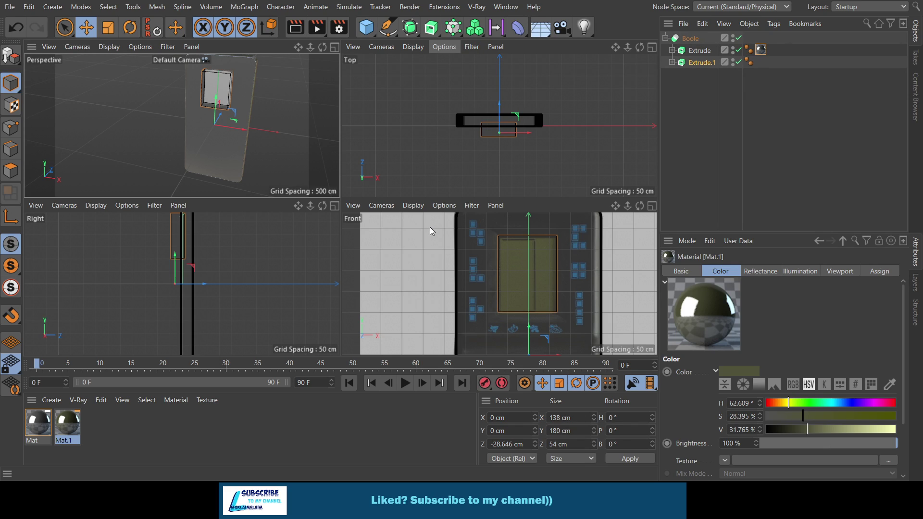
text(41)
key(Return)
text(49)
key(Return)
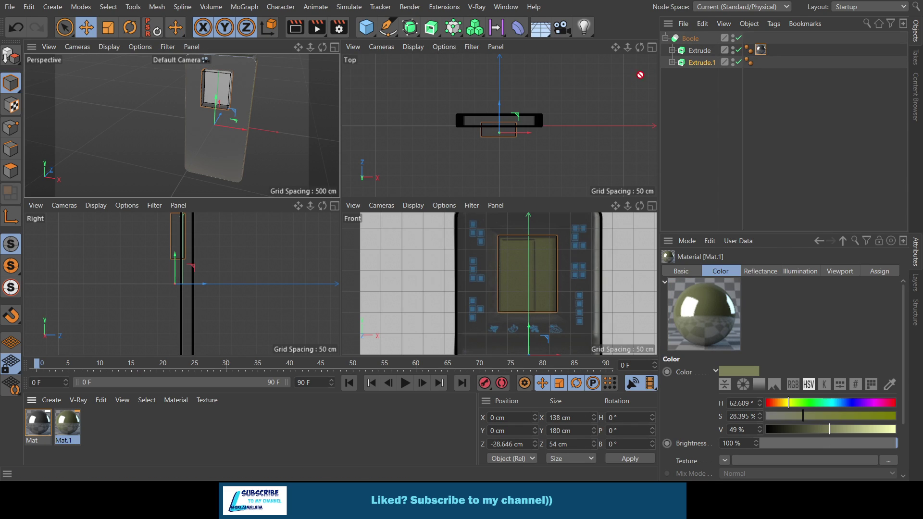
Apply Mat.1 to the Extrude.1 screen piece and render to check it.
drag(61, 428, 695, 63)
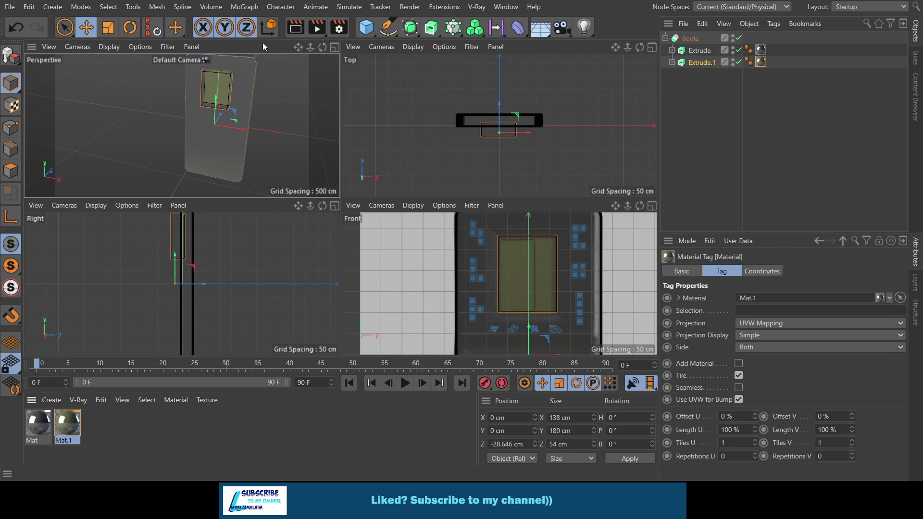
click(292, 31)
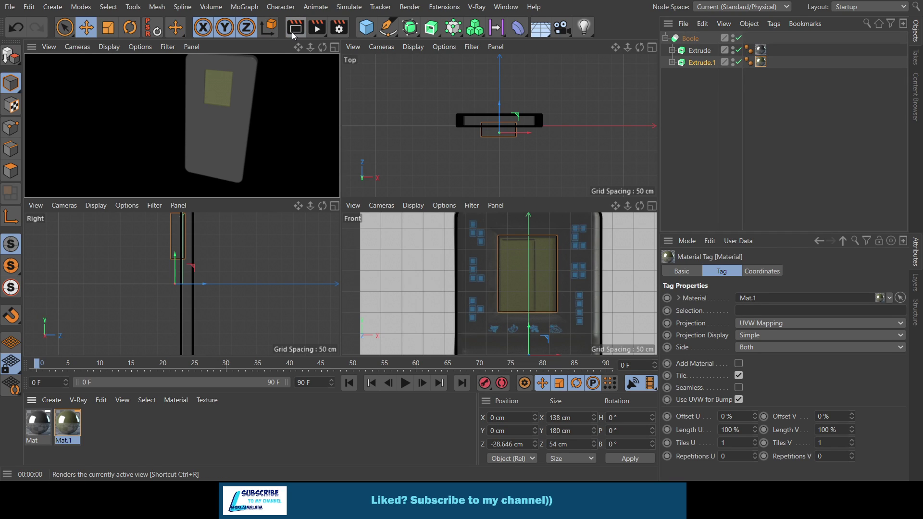
click(67, 425)
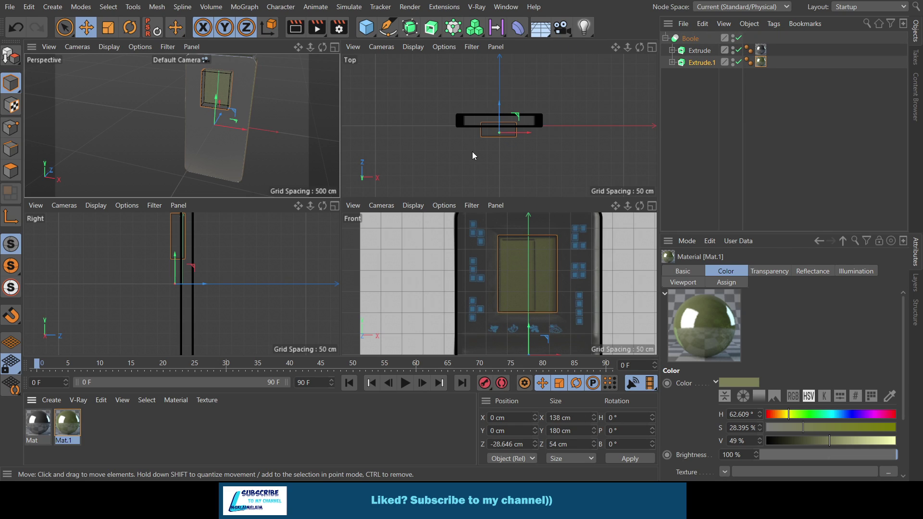
click(296, 28)
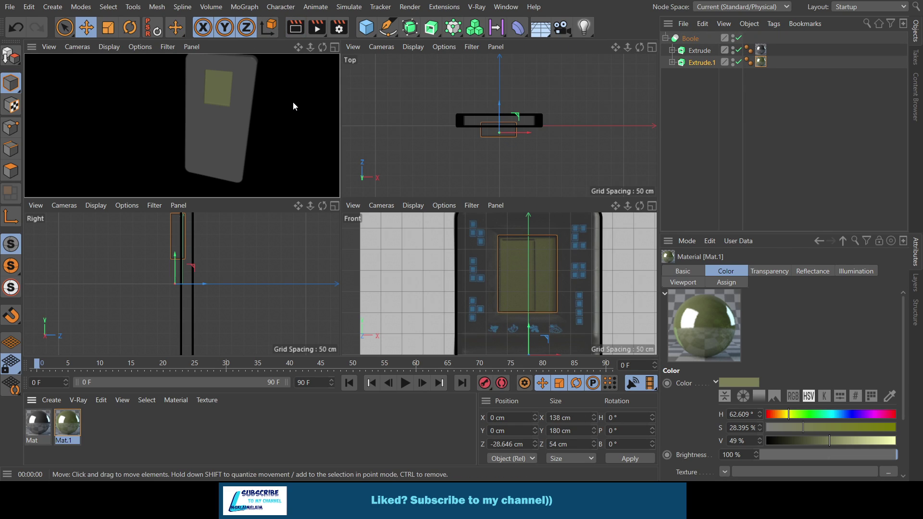
Frame the buttons area in the maximized Front view and add a Circle spline.
click(651, 205)
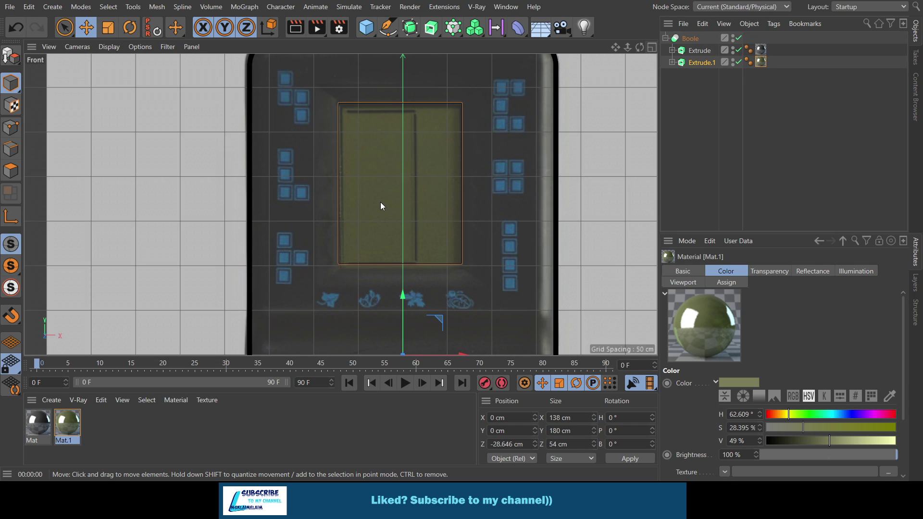
scroll(376, 202, down, 2)
drag(616, 46, 591, 174)
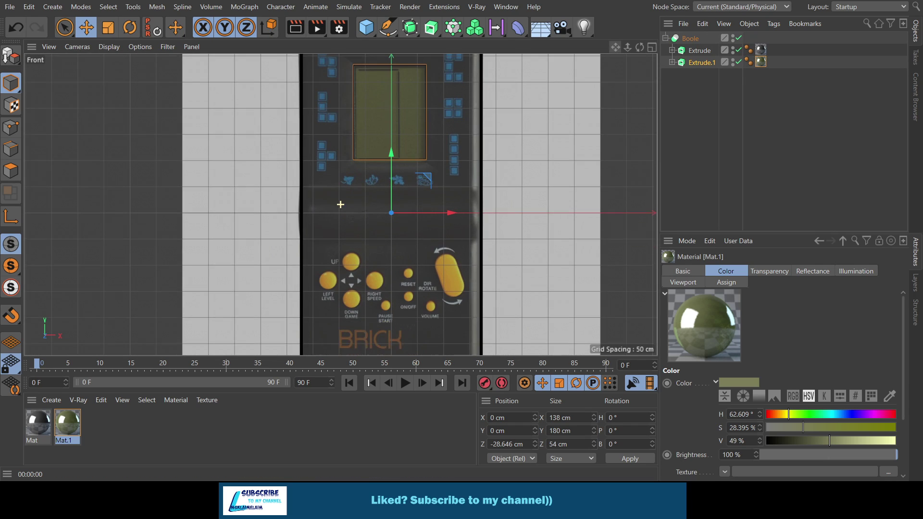
drag(615, 48, 549, 194)
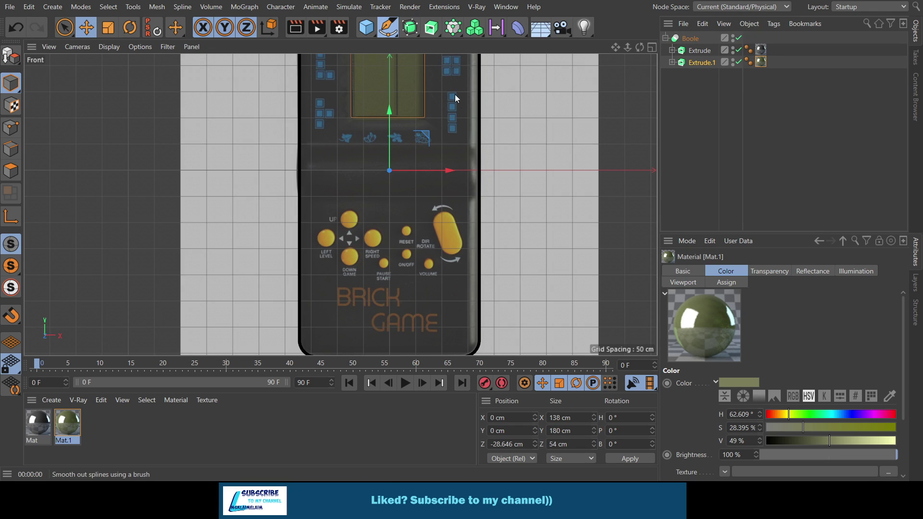
drag(388, 28, 590, 99)
click(497, 72)
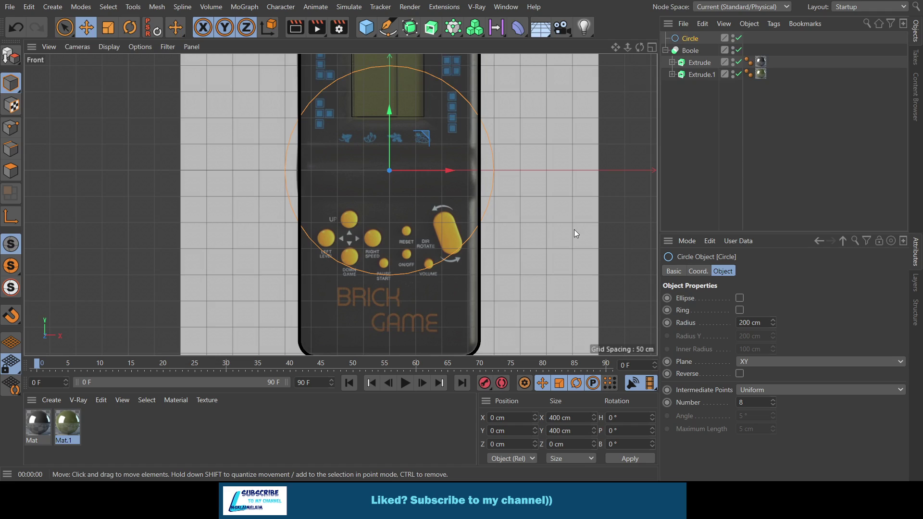
Place the circle over the Left button at a 16 cm radius, and copy the screen material.
drag(747, 323, 715, 324)
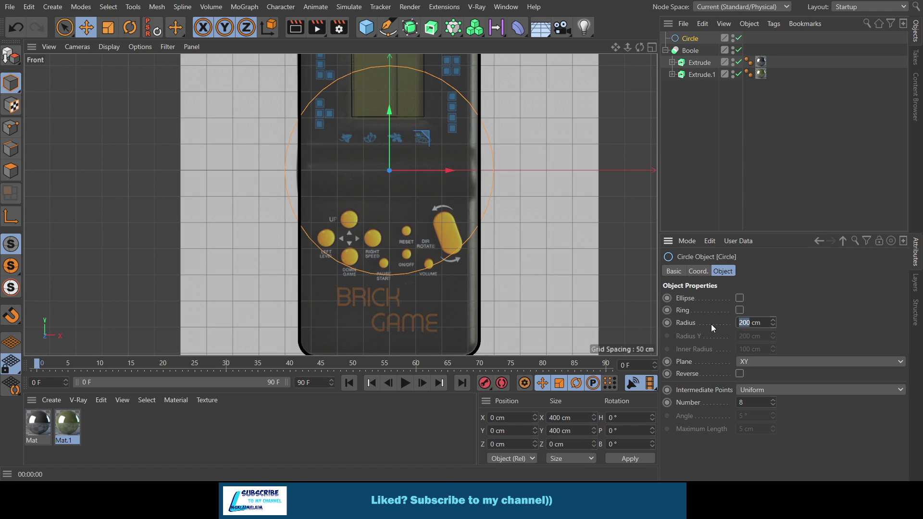
text(10)
key(Return)
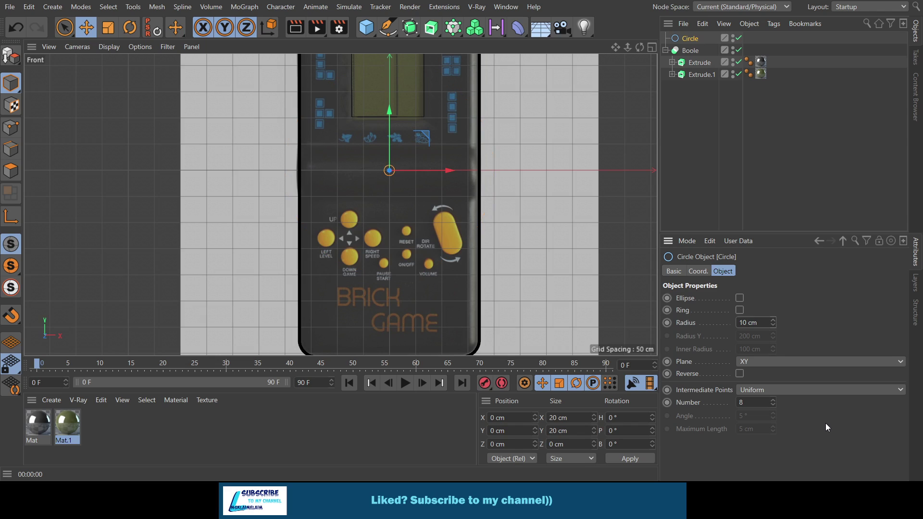
drag(390, 136, 401, 210)
drag(427, 242, 399, 264)
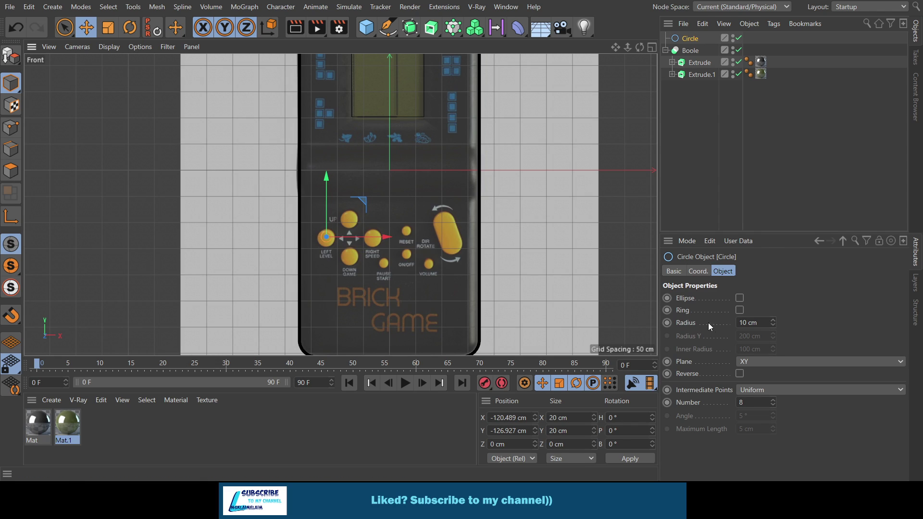
double_click(773, 321)
text(14)
drag(329, 201, 330, 202)
scroll(326, 230, up, 4)
scroll(326, 229, up, 2)
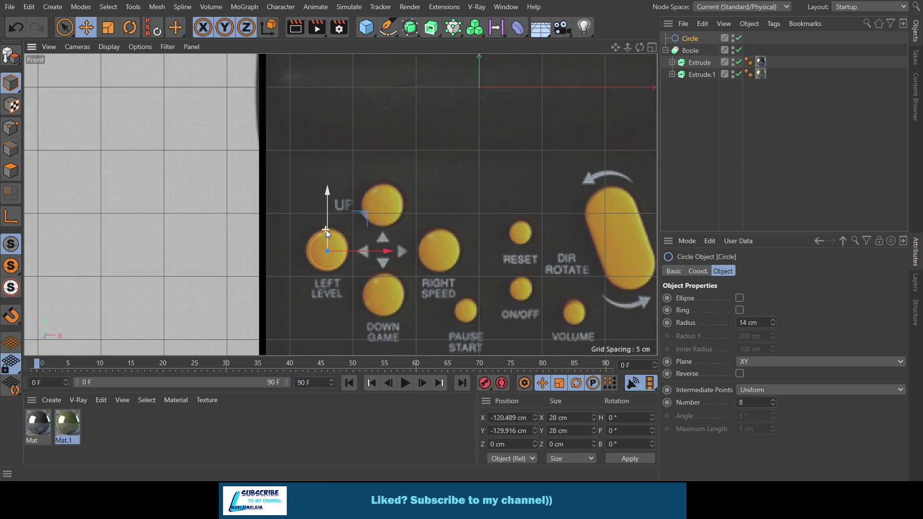
click(775, 321)
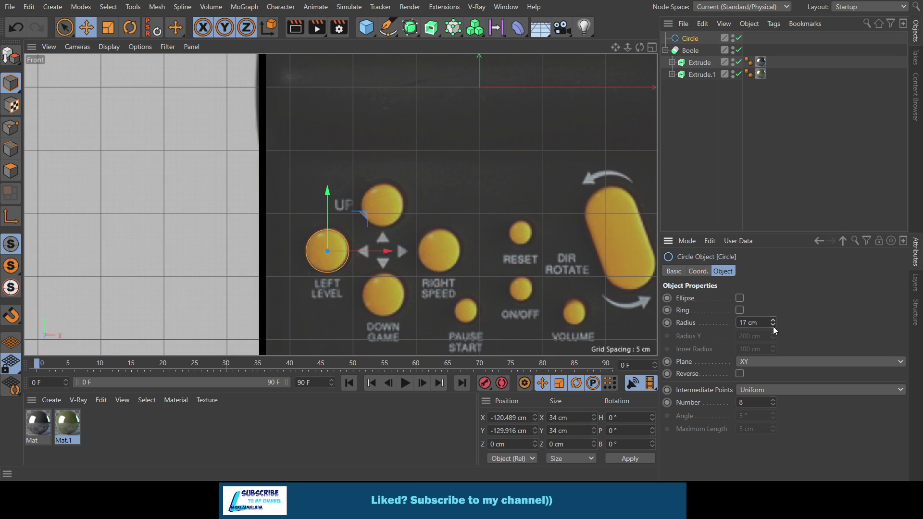
click(773, 325)
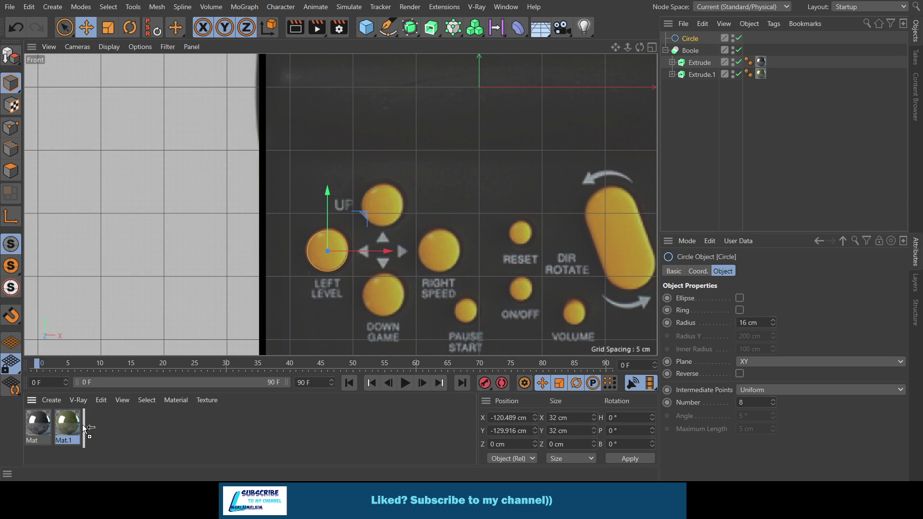
ctrl+drag(65, 423, 94, 422)
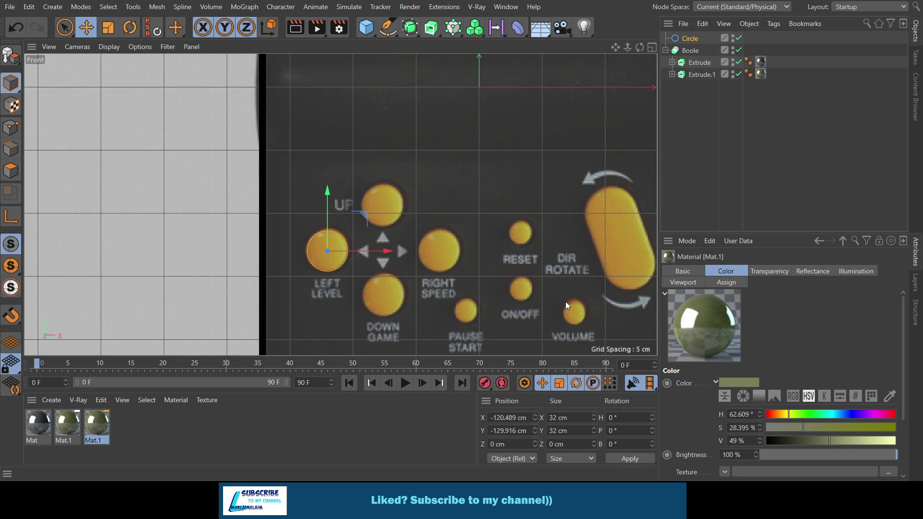
Eyedrop the Left button's yellow into Mat.1 (H 44.776°, S 72.826%) and set V to 89%.
click(890, 384)
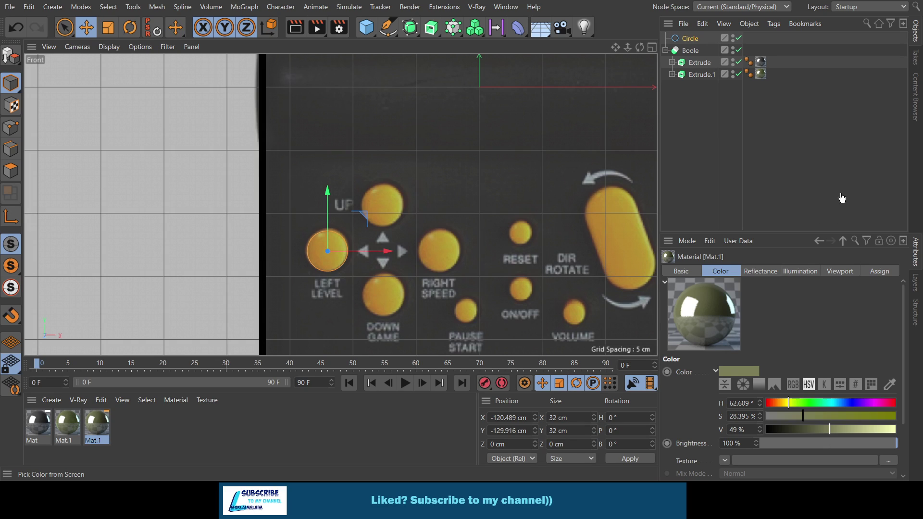
click(331, 249)
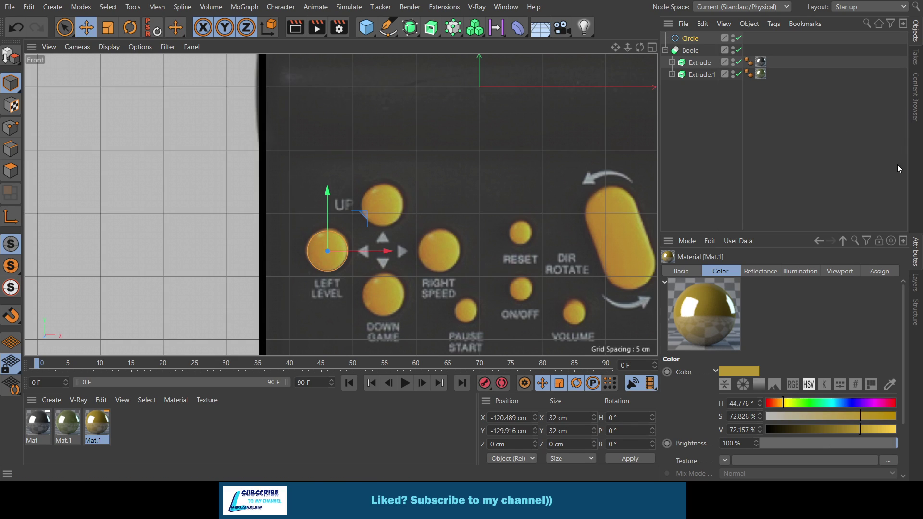
text(85)
key(Return)
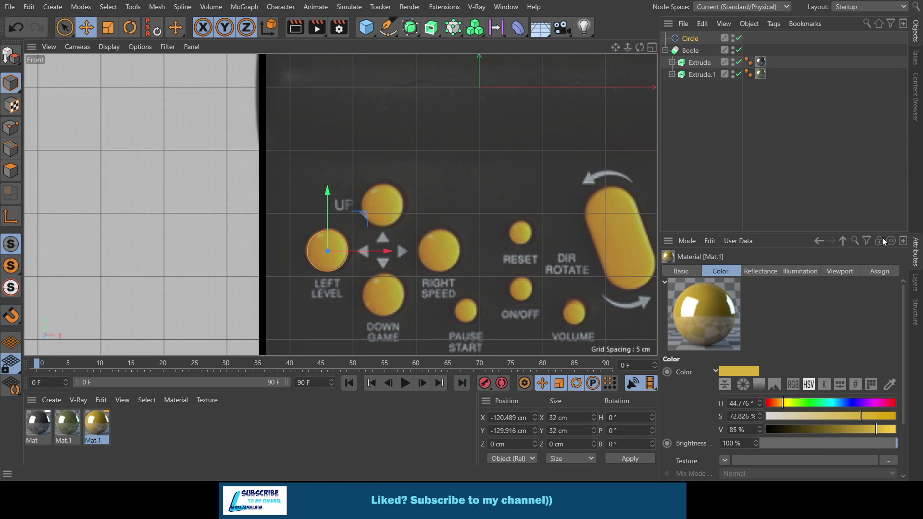
text(89)
key(Return)
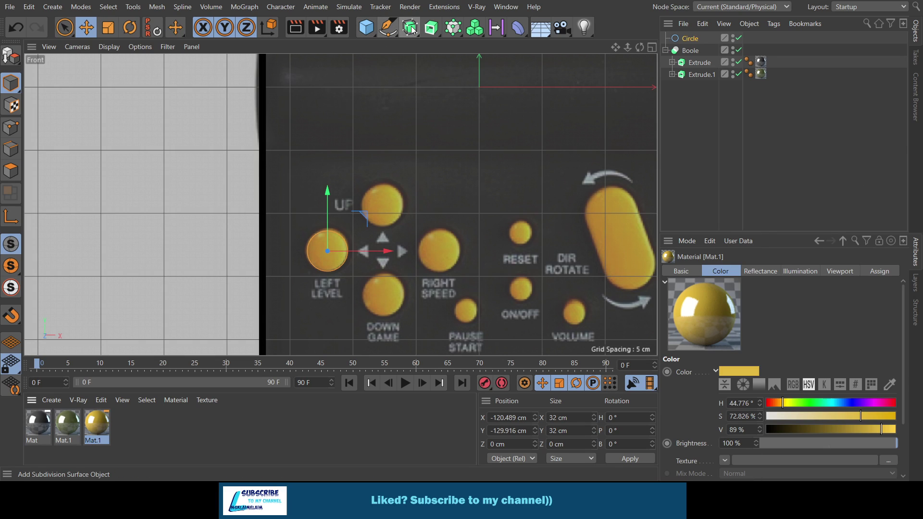
Put the Left-button circle in a new Extrude with direction Z and 10 cm offset.
click(431, 27)
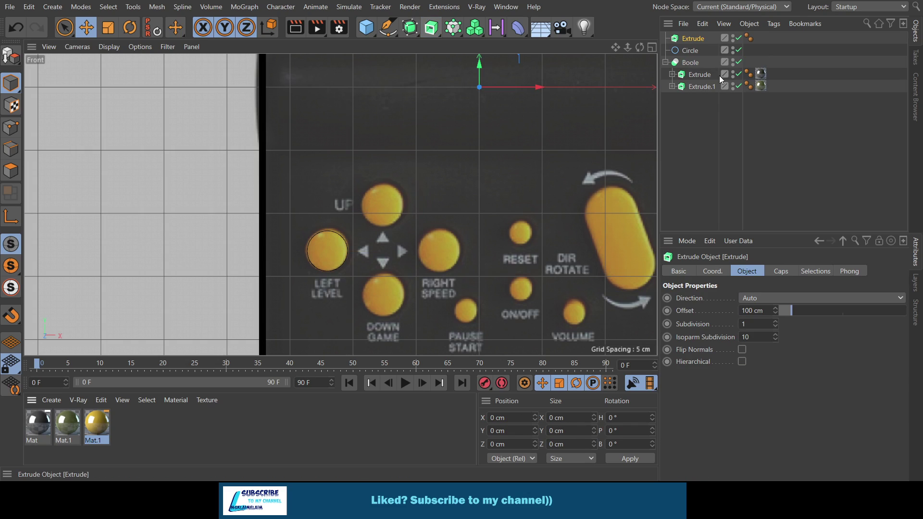
drag(688, 50, 696, 39)
middle_click(639, 82)
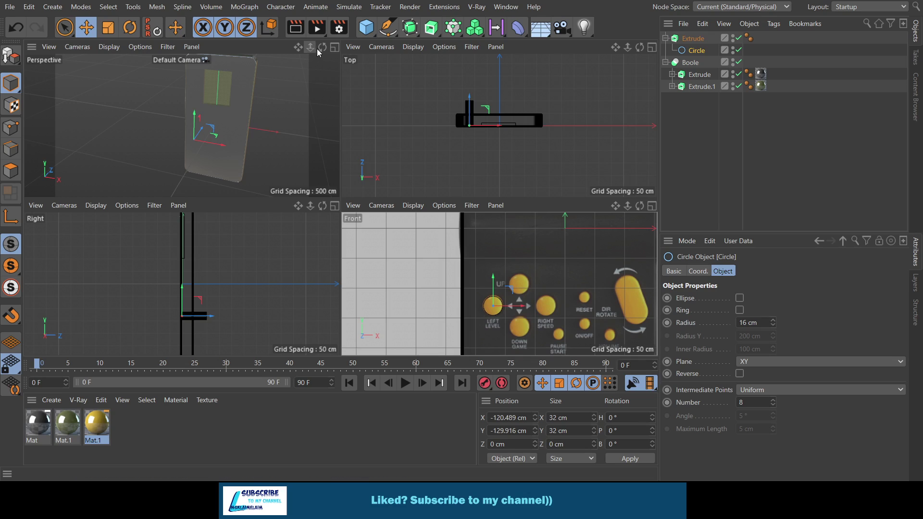
click(336, 50)
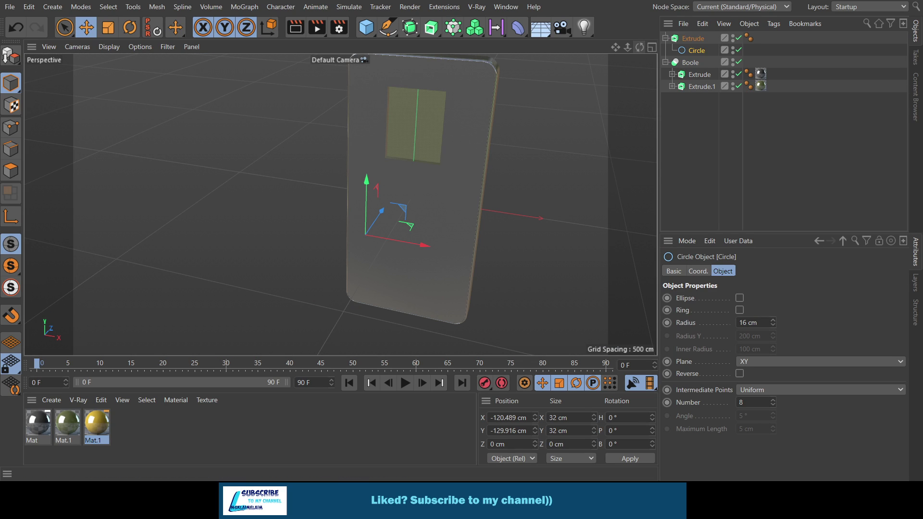
drag(640, 47, 638, 51)
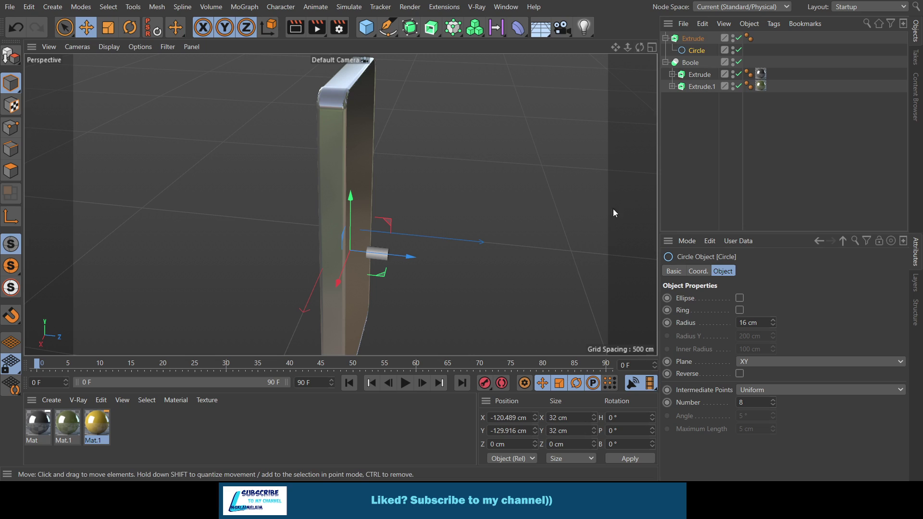
click(693, 39)
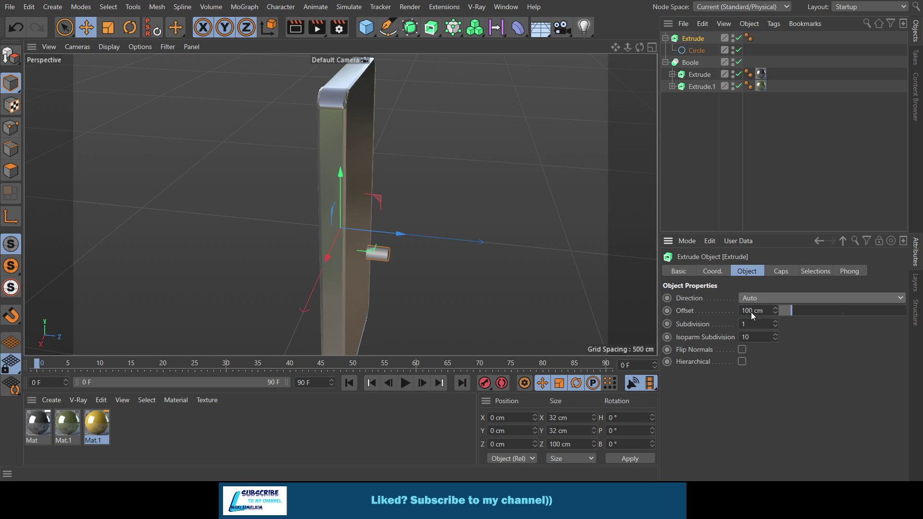
click(769, 298)
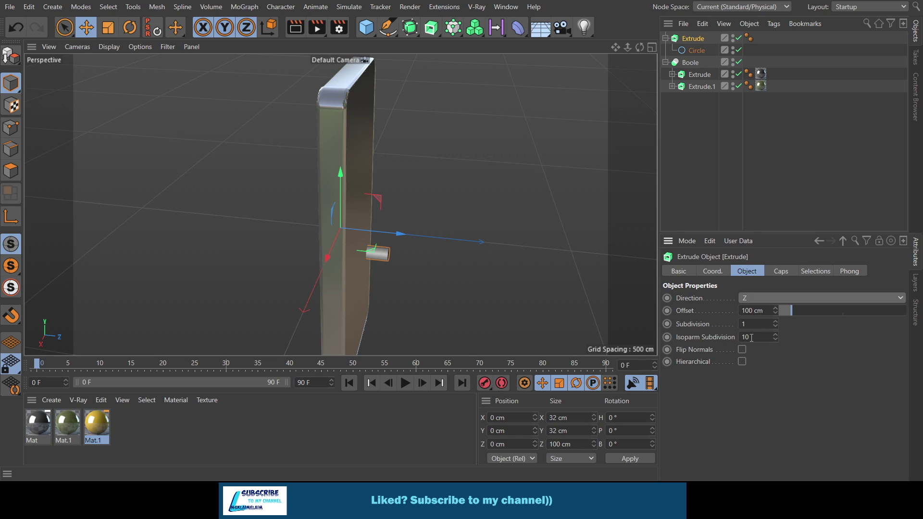
double_click(747, 311)
text(10)
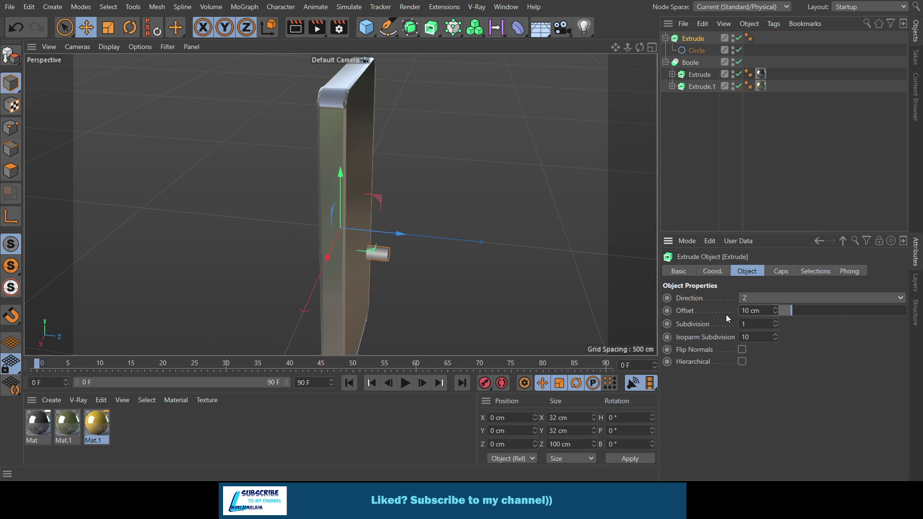
key(Return)
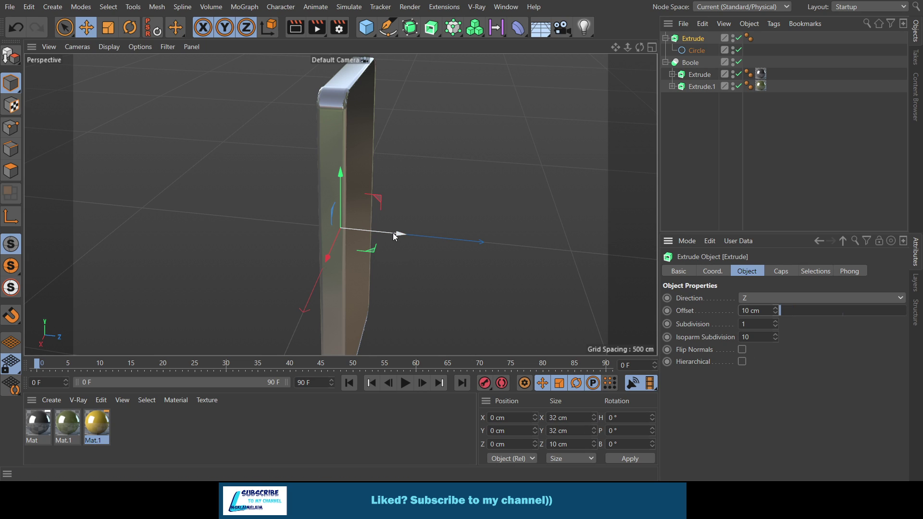
Sink the button along Z into the body (Z −9.84 cm) and apply the yellow Mat.1.
drag(393, 232, 372, 233)
drag(640, 47, 640, 52)
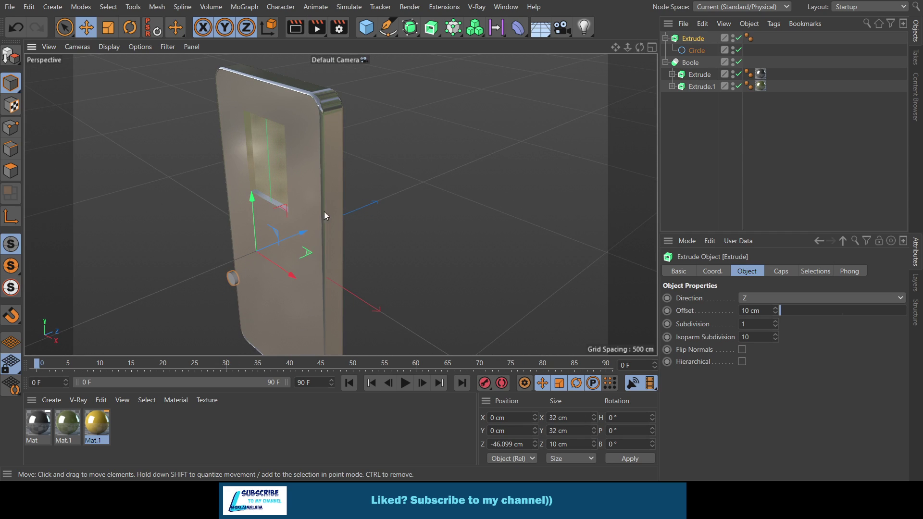
drag(304, 232, 321, 230)
drag(97, 423, 696, 40)
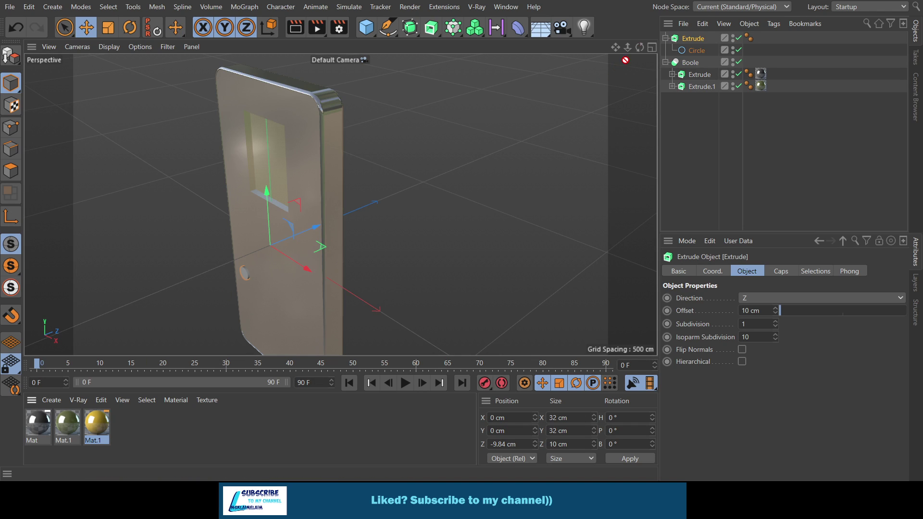
click(651, 47)
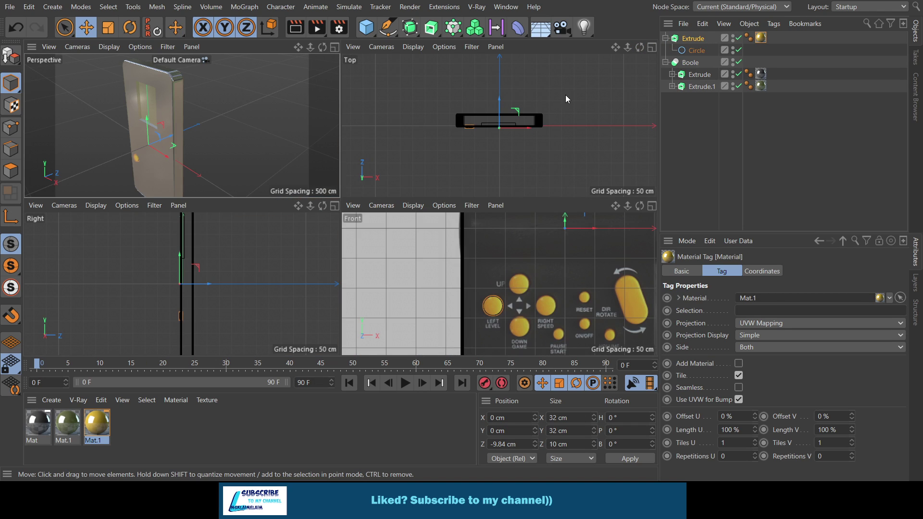
Give the Left button extrusion a Round 5 cm cap bevel with 5 segments, 20 cm deep.
click(336, 47)
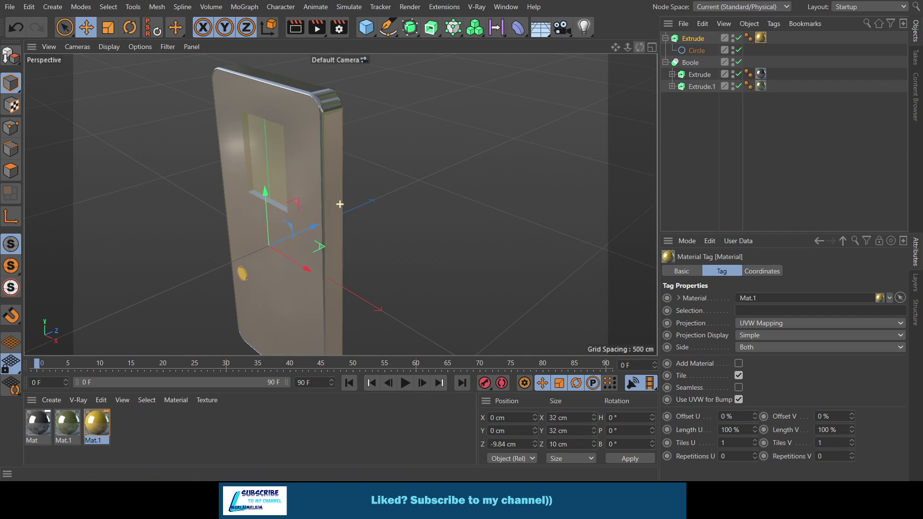
drag(639, 47, 549, 96)
drag(615, 46, 295, 224)
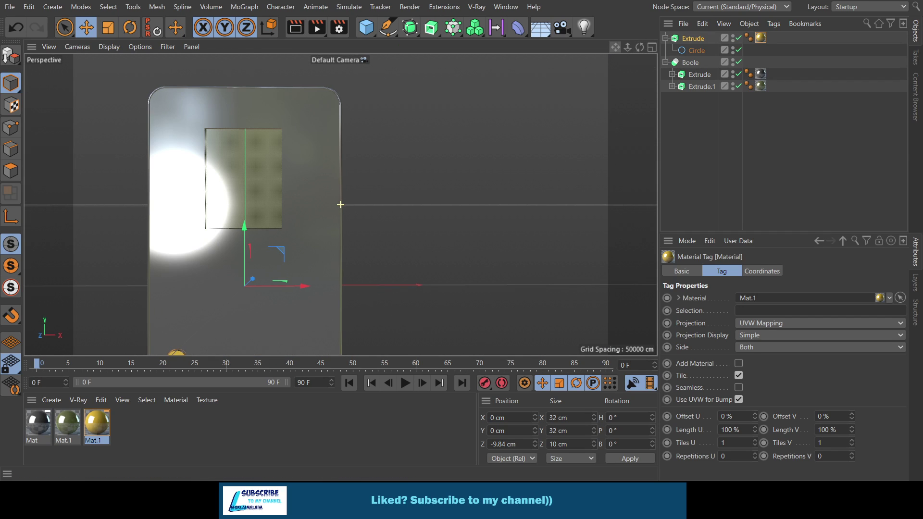
scroll(272, 262, up, 2)
scroll(272, 263, up, 2)
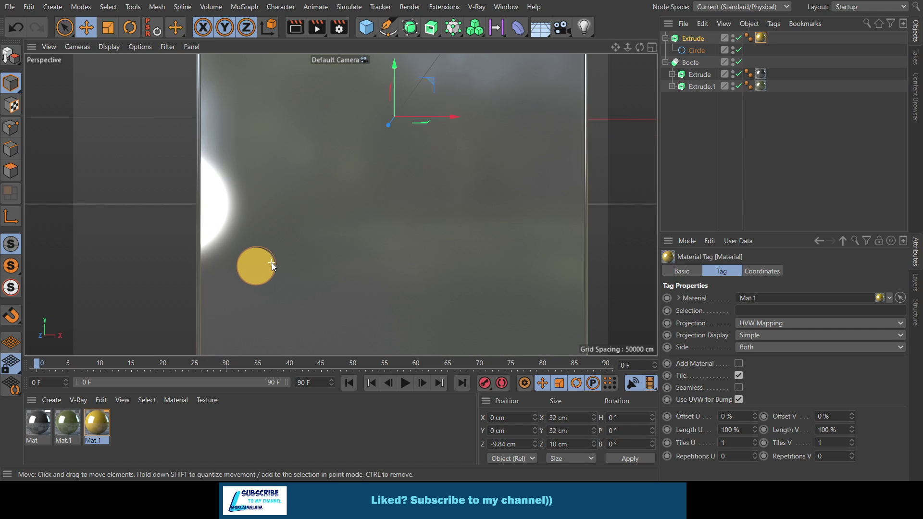
scroll(272, 262, up, 2)
click(694, 38)
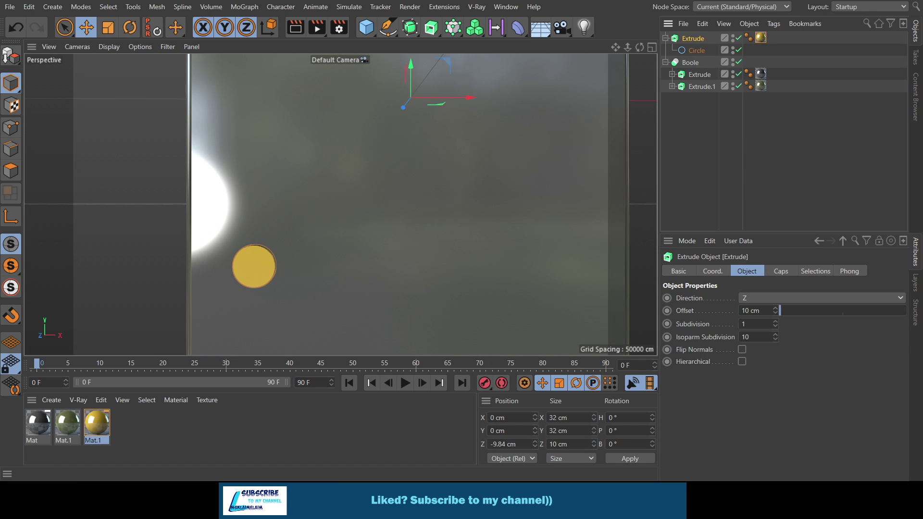
click(780, 271)
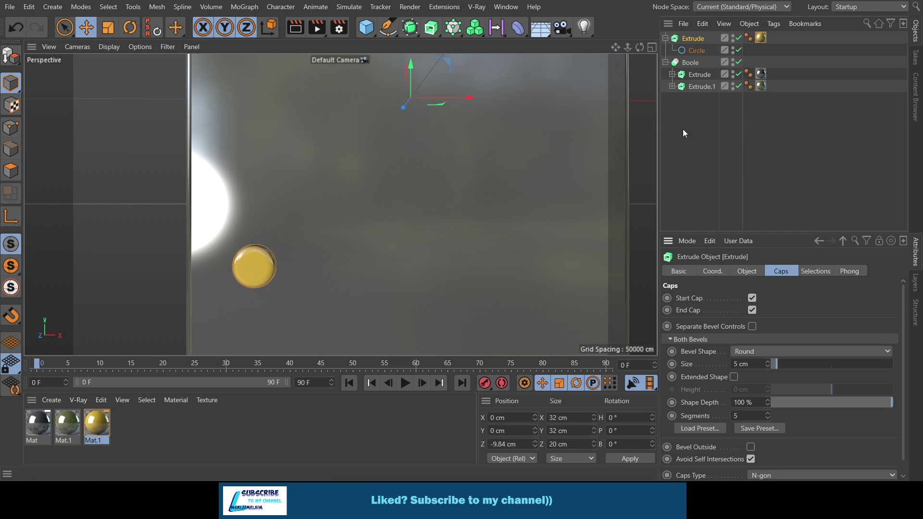
click(652, 47)
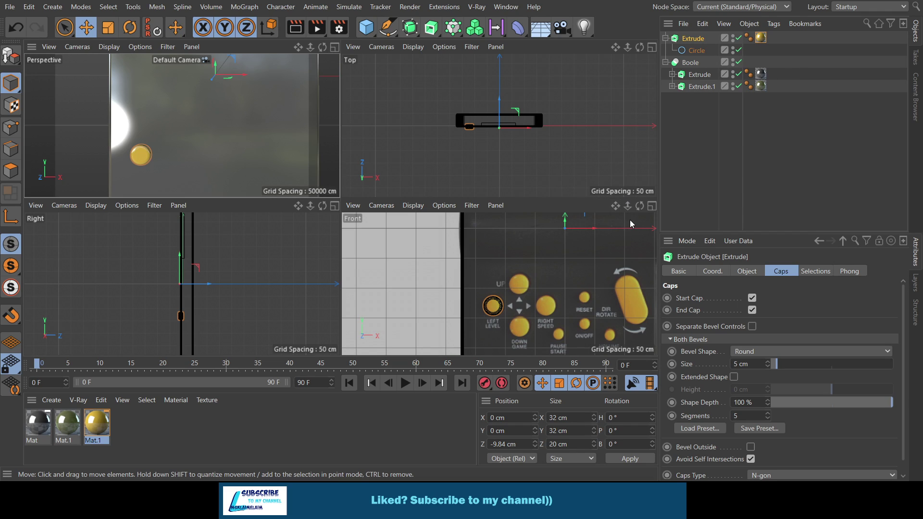
Ctrl-drag button copies onto the RIGHT SPEED, UP and DOWN GAME positions in Front view.
click(652, 205)
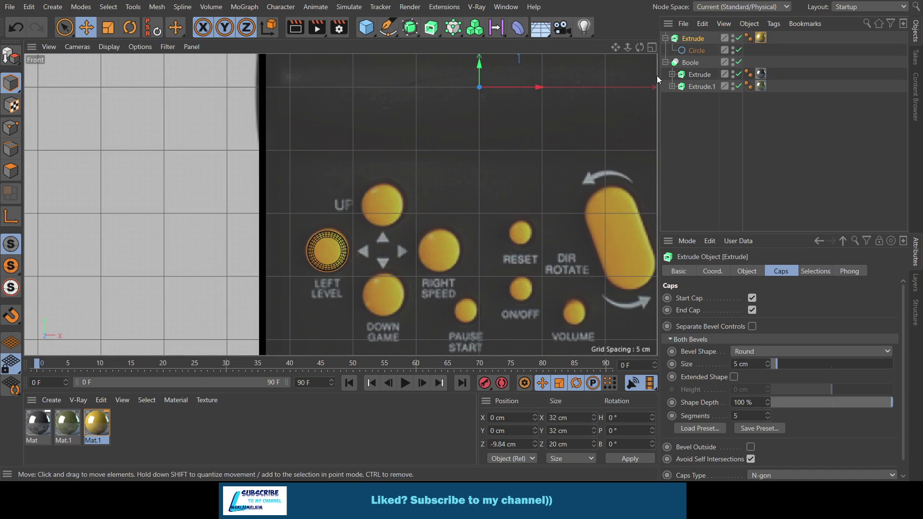
click(666, 41)
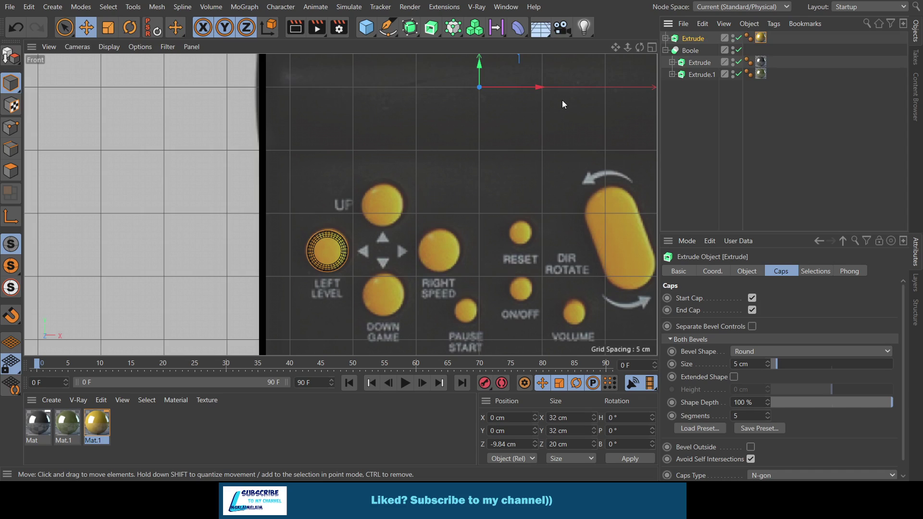
drag(534, 88, 640, 102)
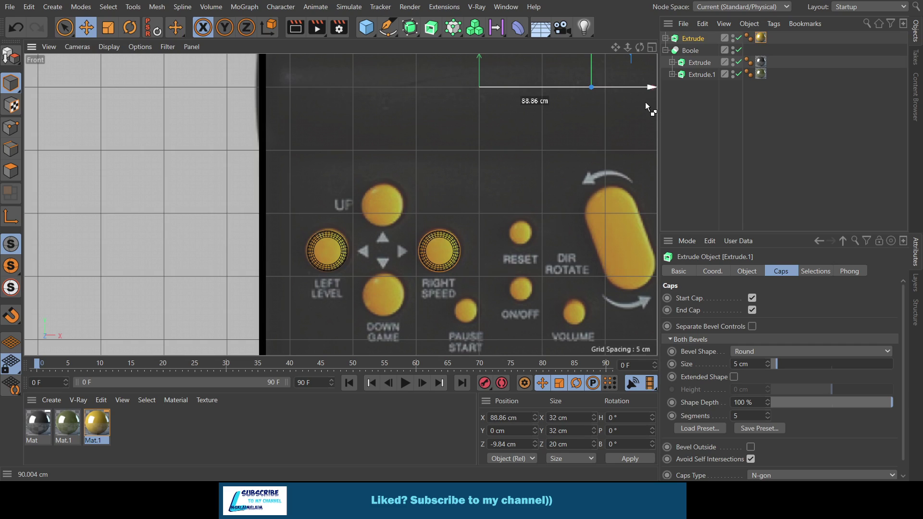
mouse_move(648, 101)
ctrl+mouse_down()
mouse_move(648, 116)
mouse_move(574, 101)
ctrl+mouse_up()
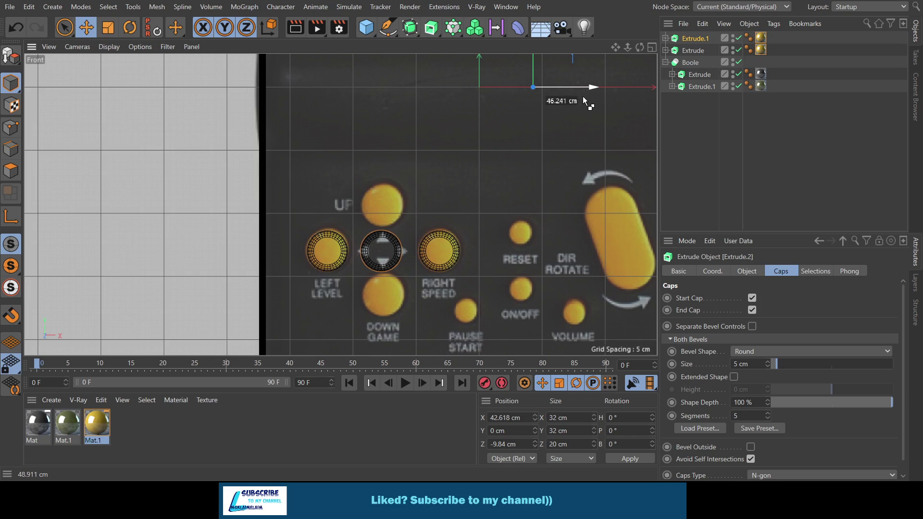
drag(536, 70, 536, 26)
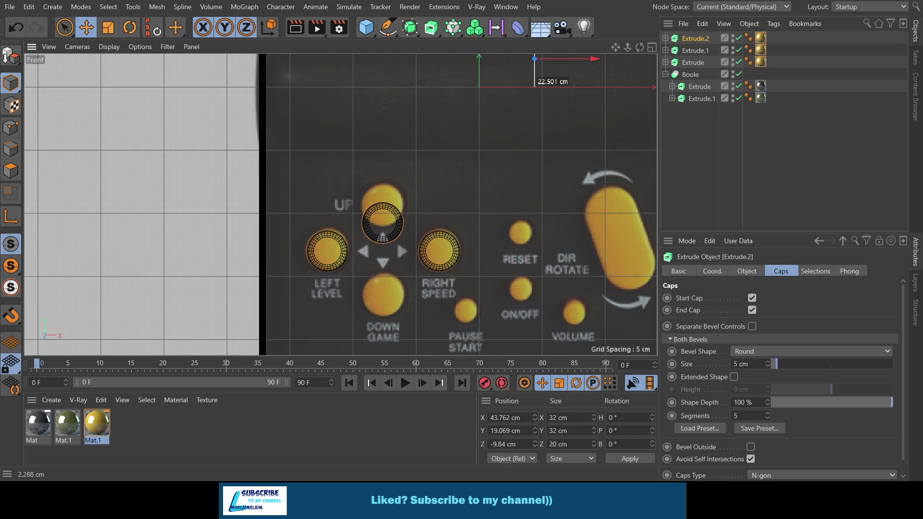
drag(536, 75, 537, 75)
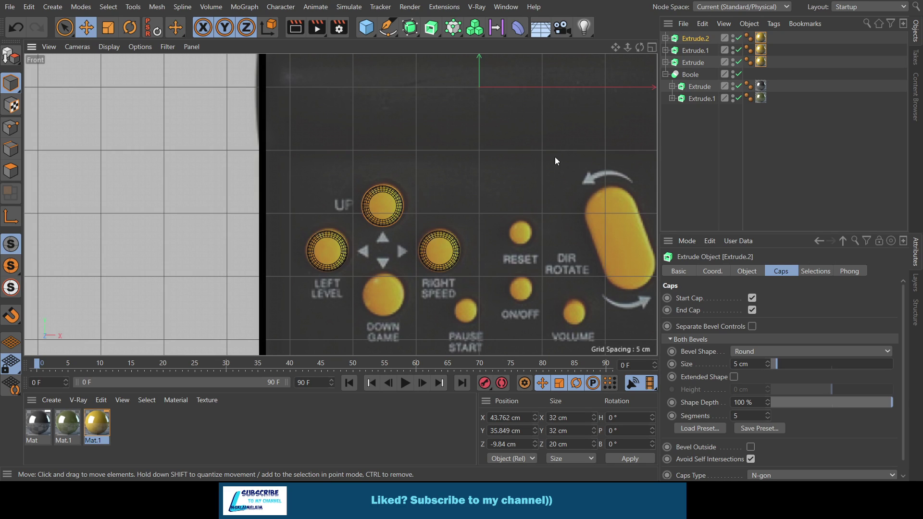
scroll(417, 204, down, 2)
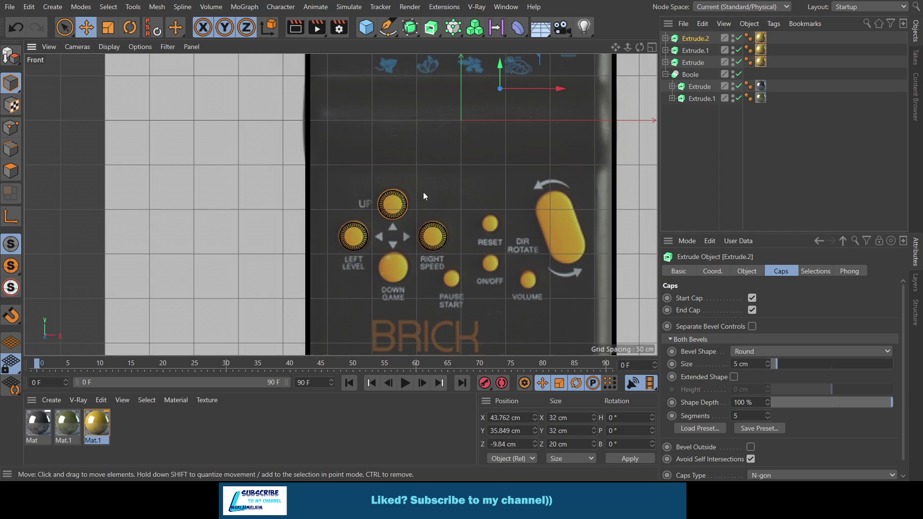
ctrl+drag(498, 70, 503, 131)
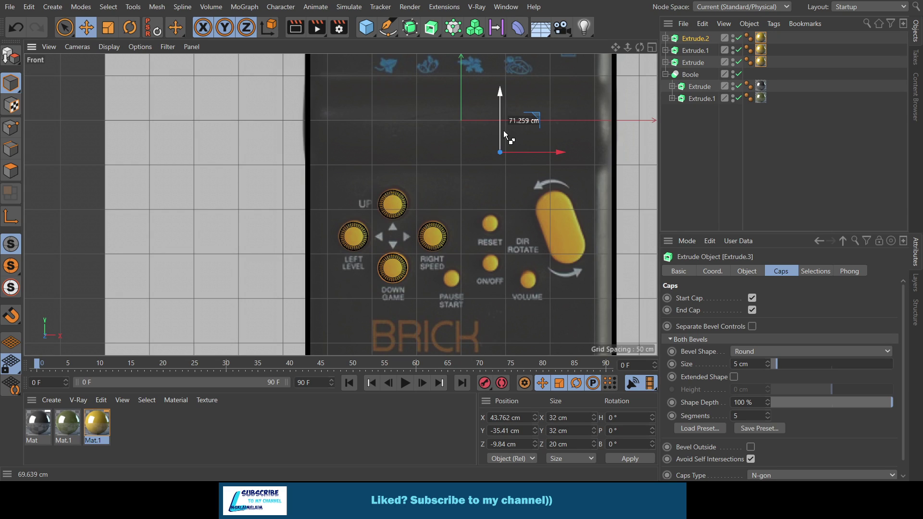
ctrl+drag(503, 131, 503, 131)
middle_click(649, 56)
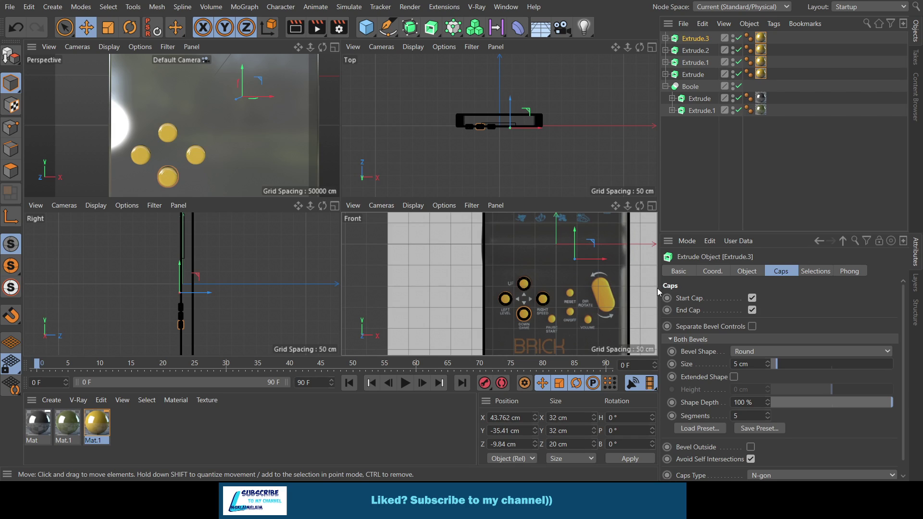
Copy the Left button onto RESET and shrink its circle radius to 11 cm.
click(652, 206)
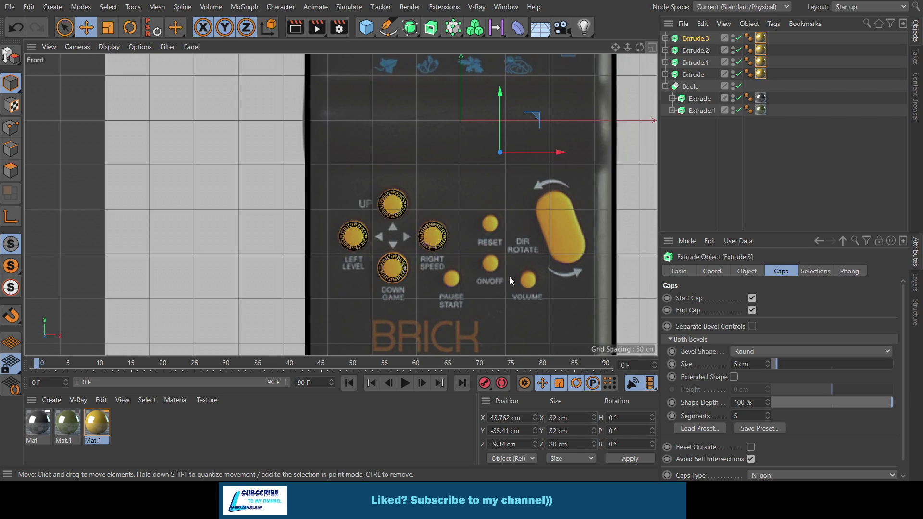
click(695, 74)
ctrl+drag(516, 125, 656, 138)
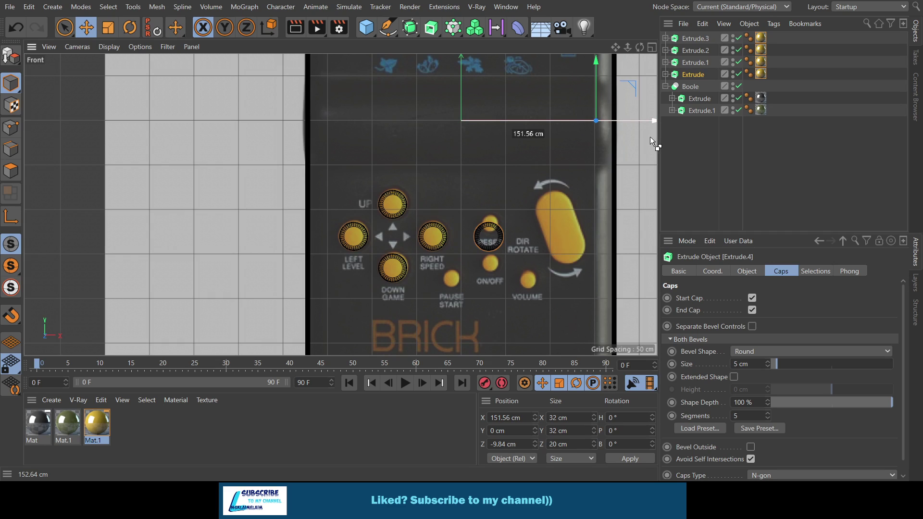
ctrl+drag(654, 136, 651, 136)
drag(599, 98, 605, 85)
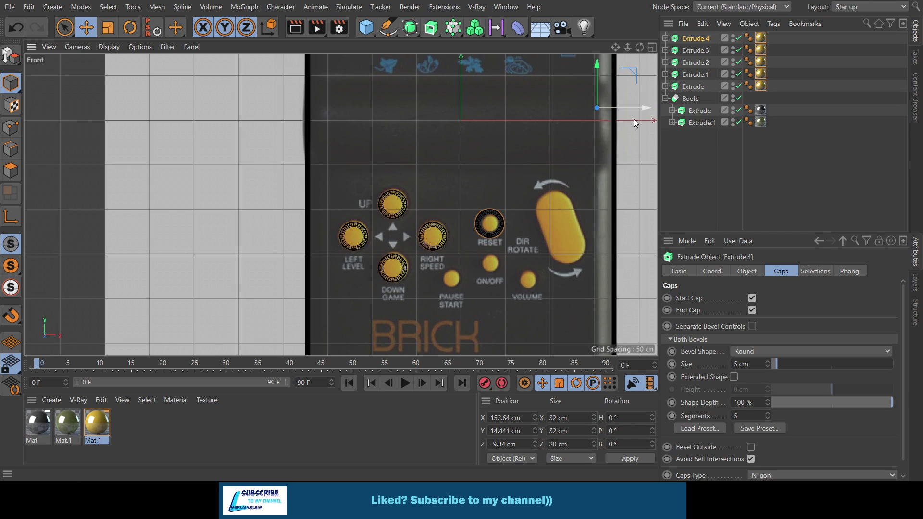
click(665, 38)
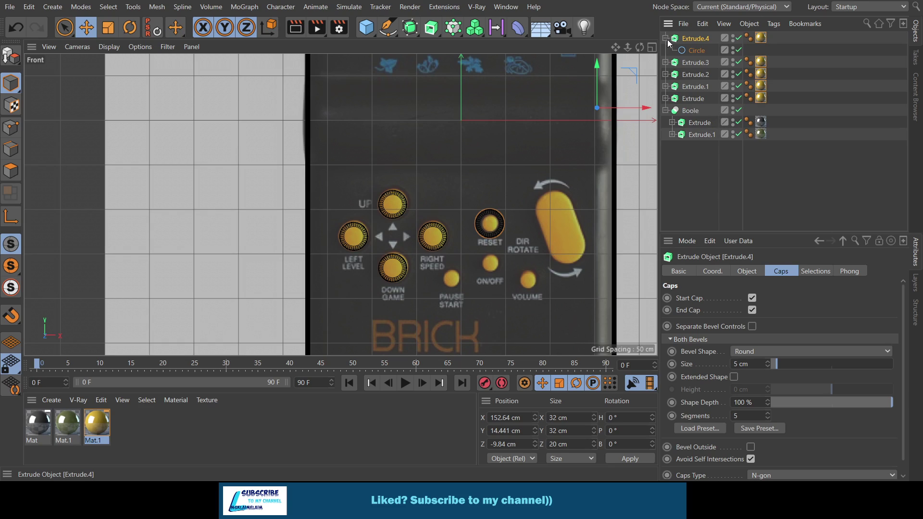
click(694, 50)
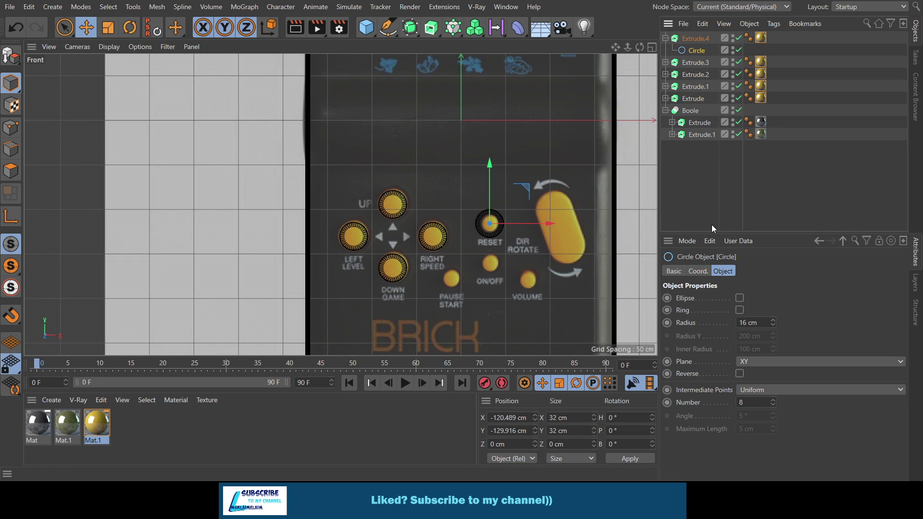
click(774, 325)
click(774, 325)
click(774, 325)
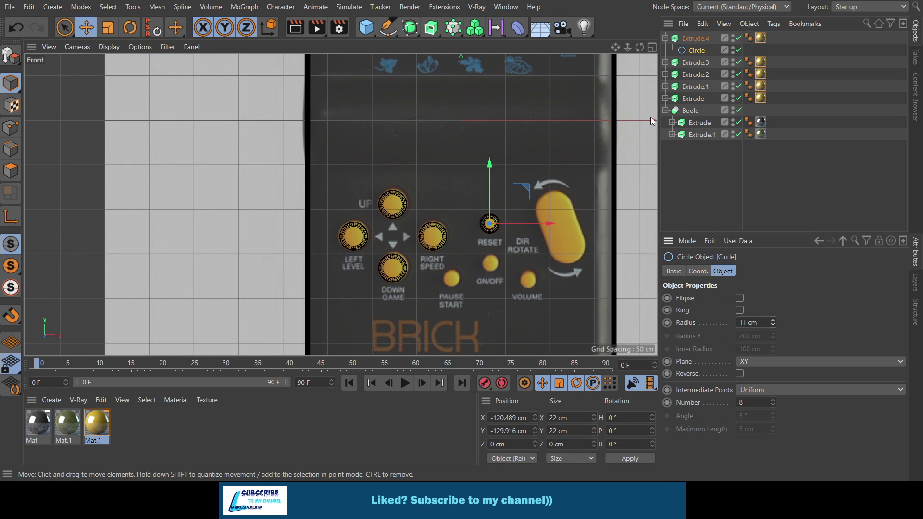
click(665, 39)
click(695, 39)
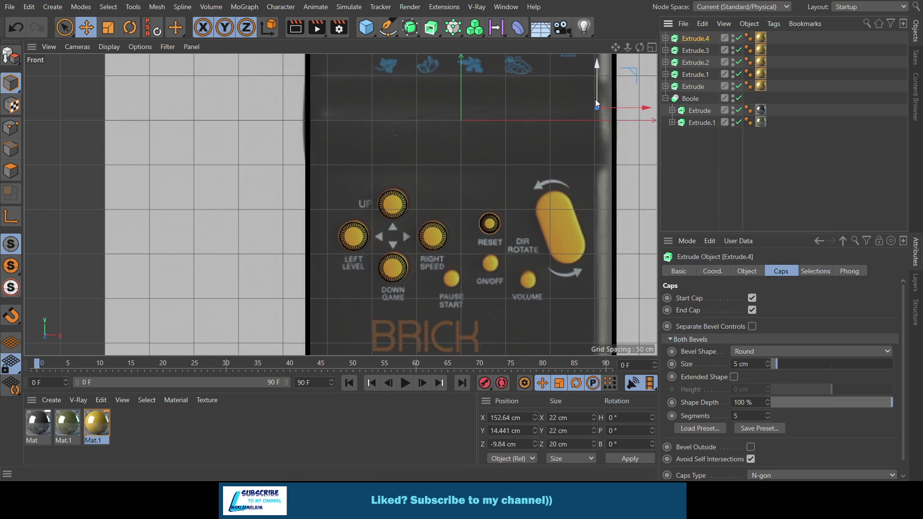
Copy the small RESET button onto ON/OFF, PAUSE/START and VOLUME.
mouse_move(595, 77)
ctrl+mouse_down()
mouse_move(597, 121)
mouse_move(585, 160)
ctrl+mouse_up()
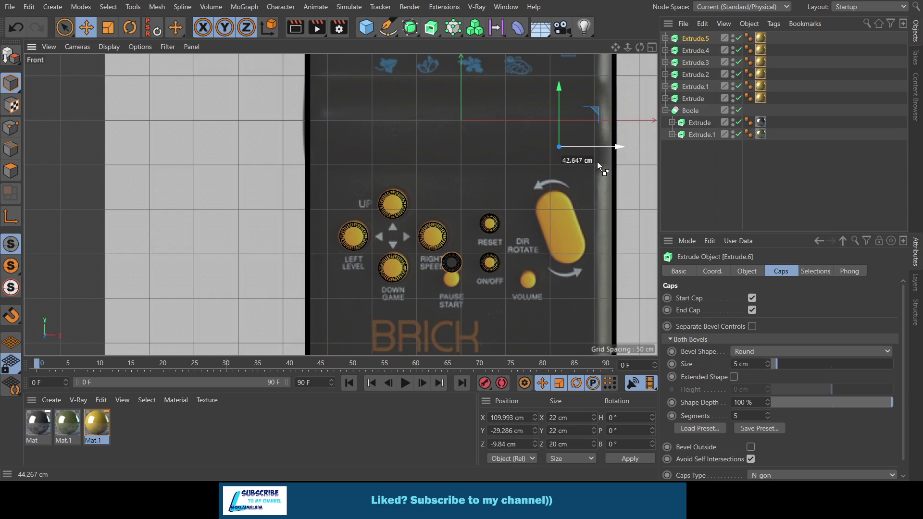
ctrl+drag(584, 160, 598, 162)
drag(560, 103, 556, 119)
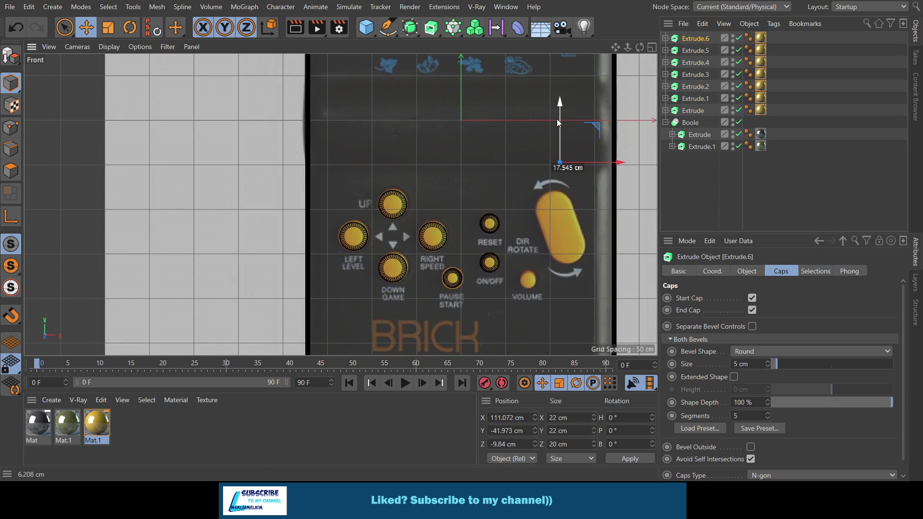
mouse_move(601, 160)
mouse_down()
mouse_move(680, 165)
mouse_move(636, 164)
mouse_up()
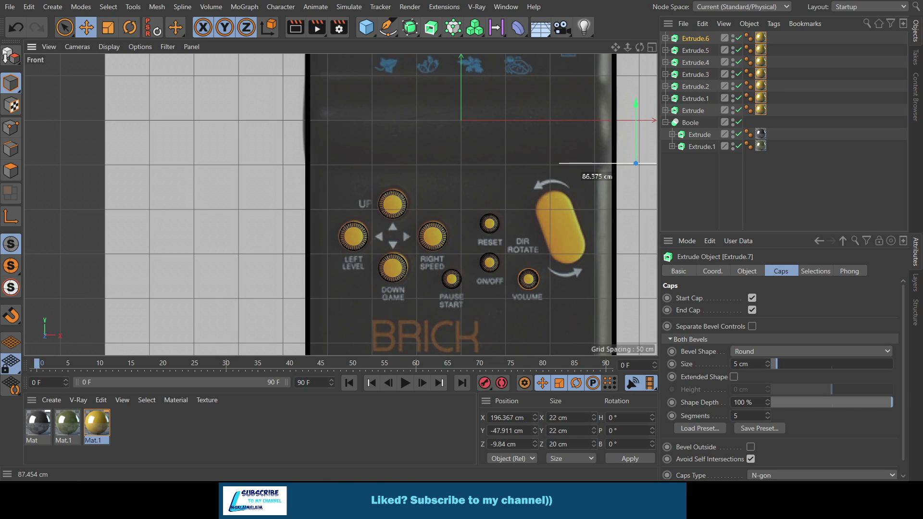
click(651, 47)
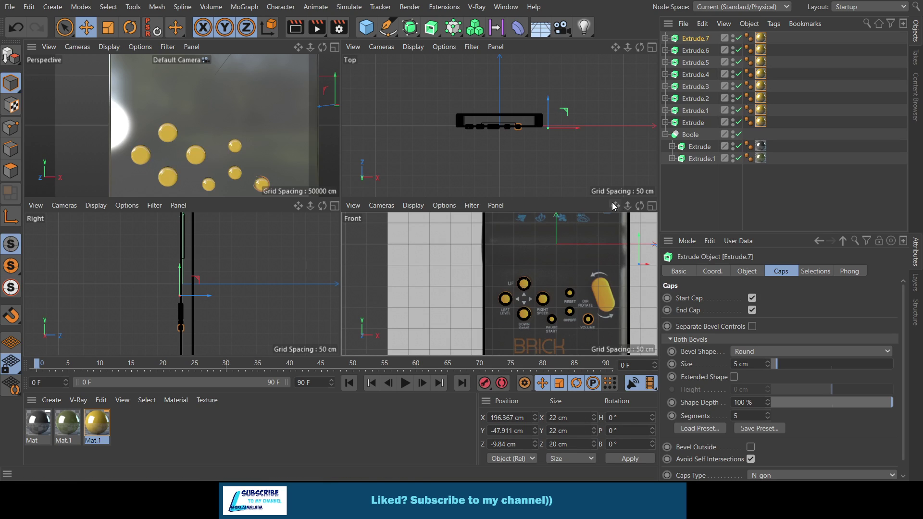
Copy the RIGHT SPEED button onto the DIR ROTATE spot and select its circle spline.
click(651, 206)
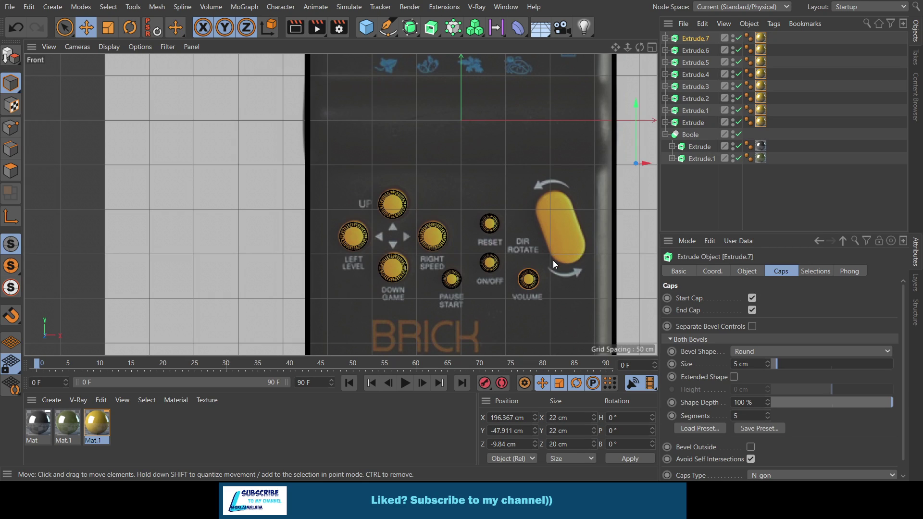
click(688, 112)
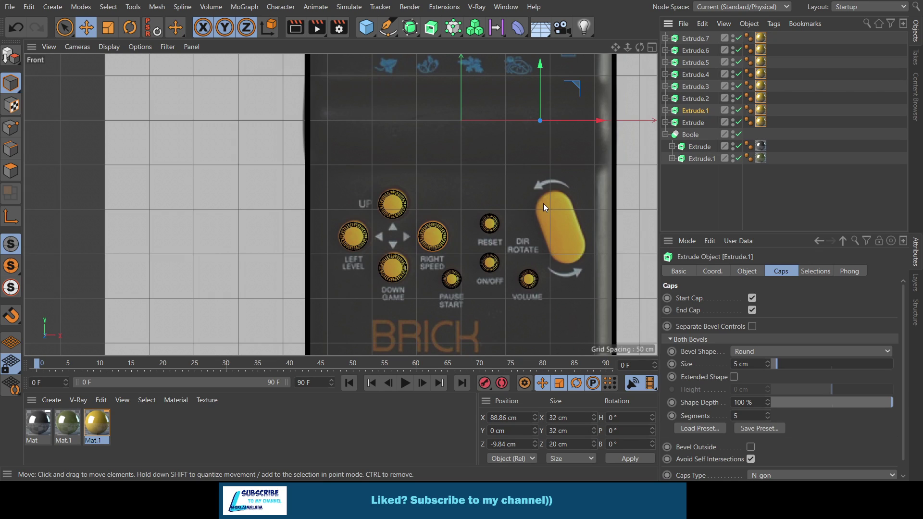
mouse_move(595, 122)
ctrl+mouse_down()
mouse_move(913, 123)
mouse_move(724, 123)
ctrl+mouse_up()
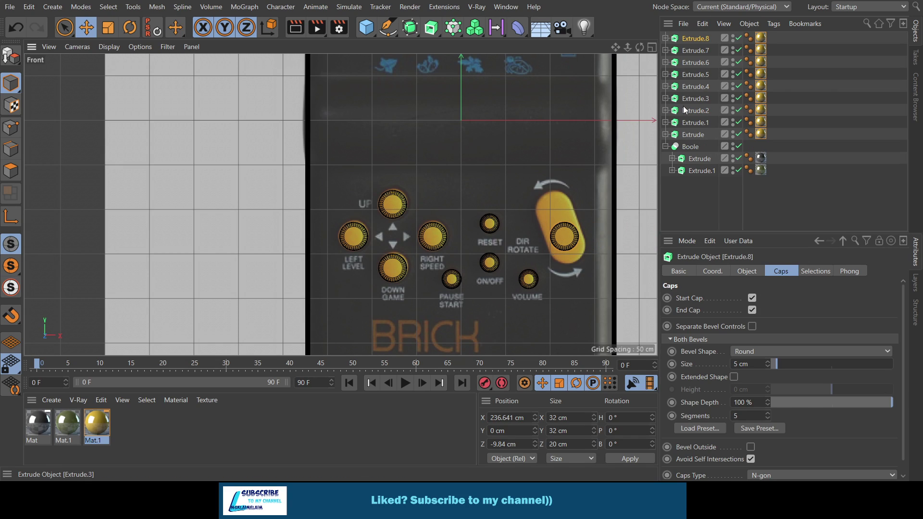
click(665, 39)
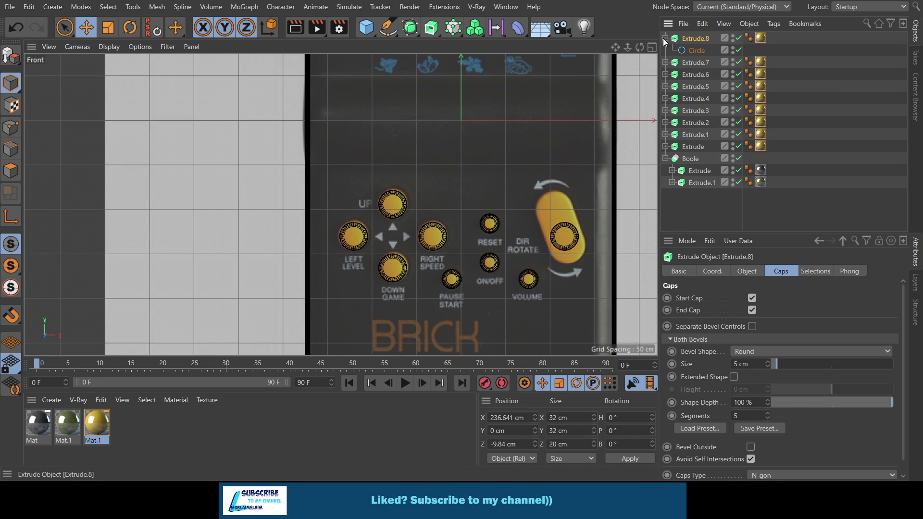
click(694, 51)
Make the circle a 21 × 30 cm ellipse, then delete the ellipse spline from Extrude.8.
click(740, 298)
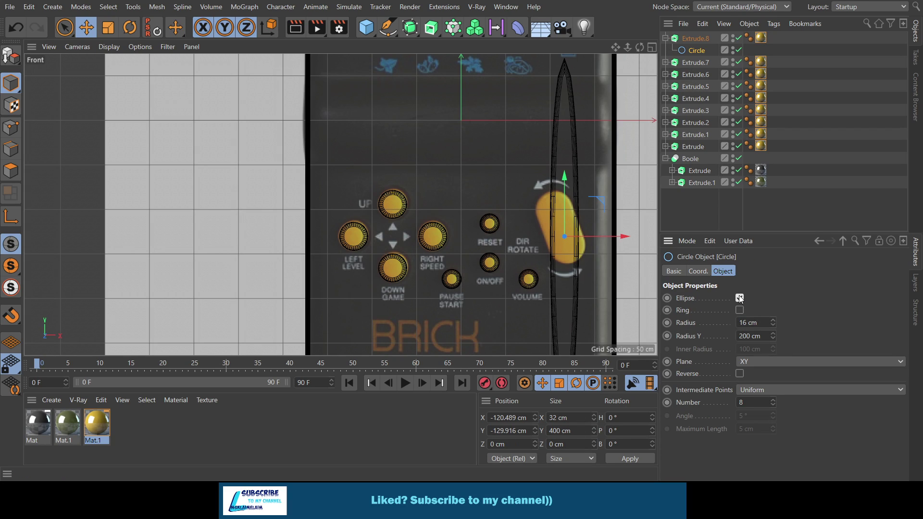
double_click(768, 335)
text(30)
key(Return)
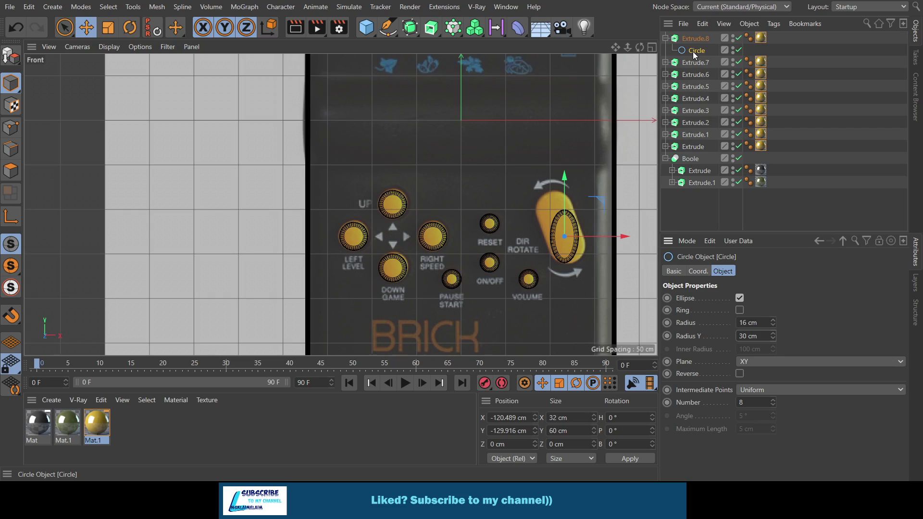
click(775, 318)
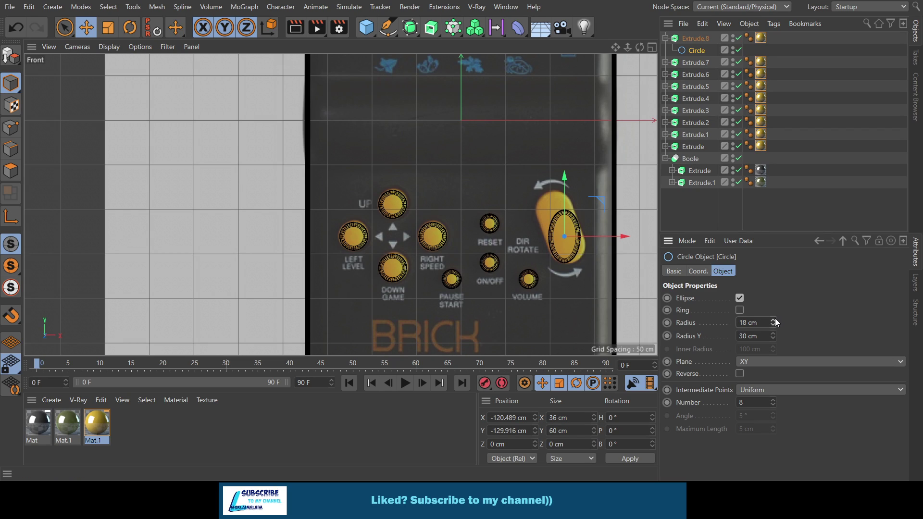
click(775, 318)
click(775, 319)
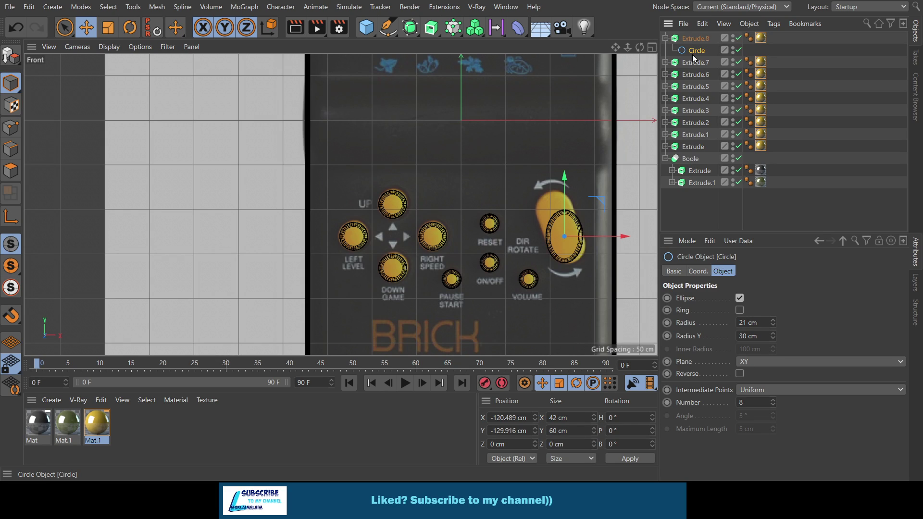
key(Delete)
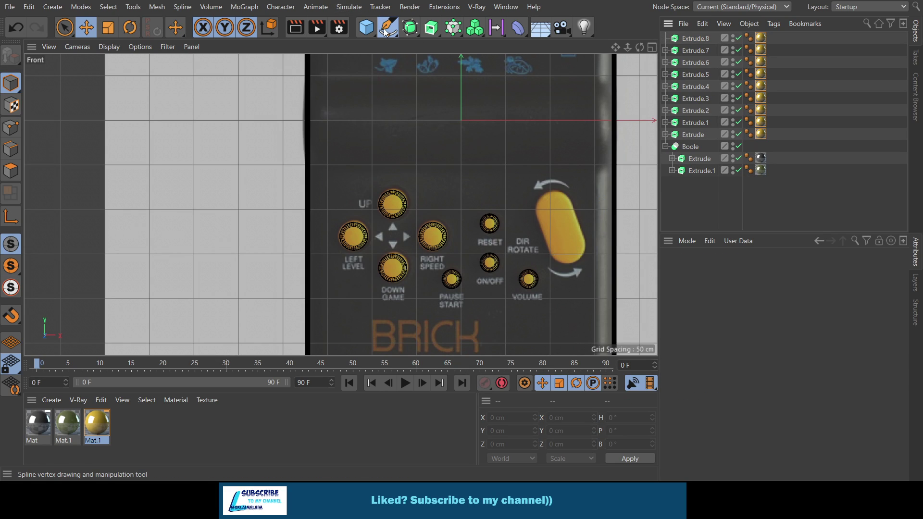
Create a 10 × 30 cm Rectangle spline and move it onto the DIR ROTATE button.
drag(384, 28, 494, 126)
scroll(469, 259, down, 3)
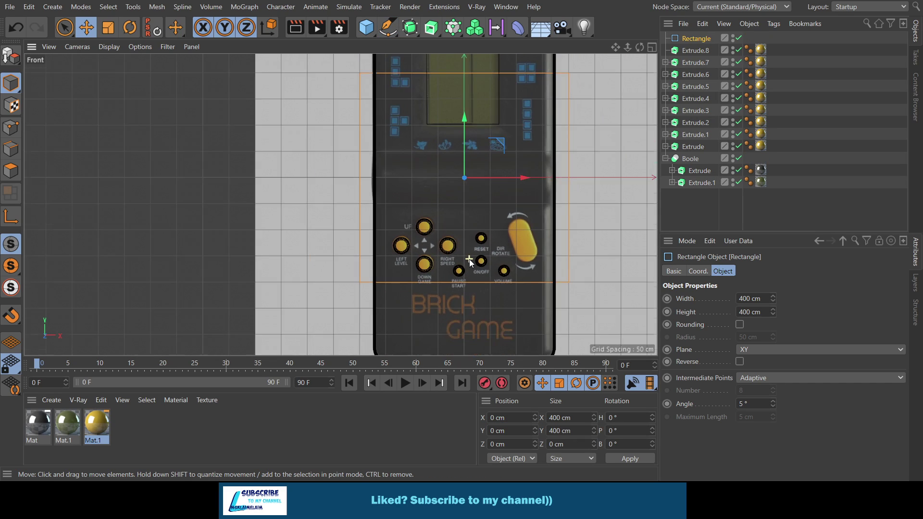
scroll(469, 260, down, 2)
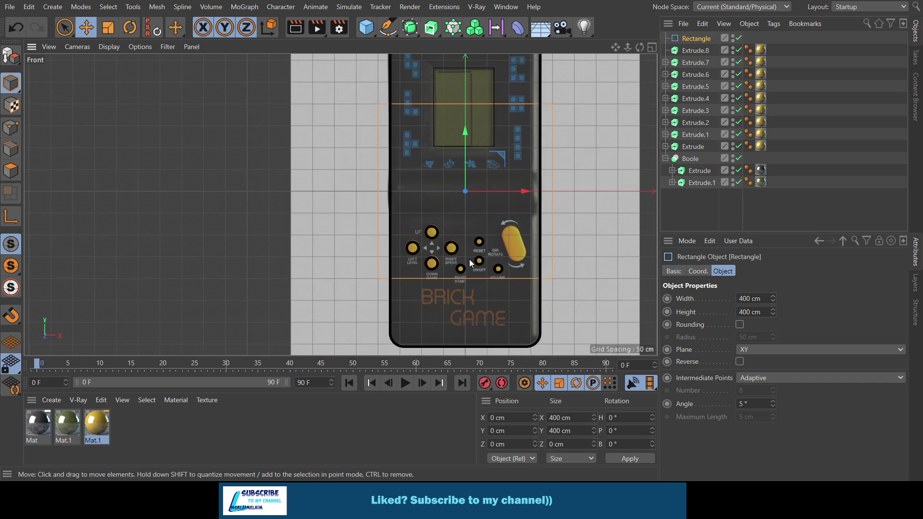
double_click(746, 299)
text(10)
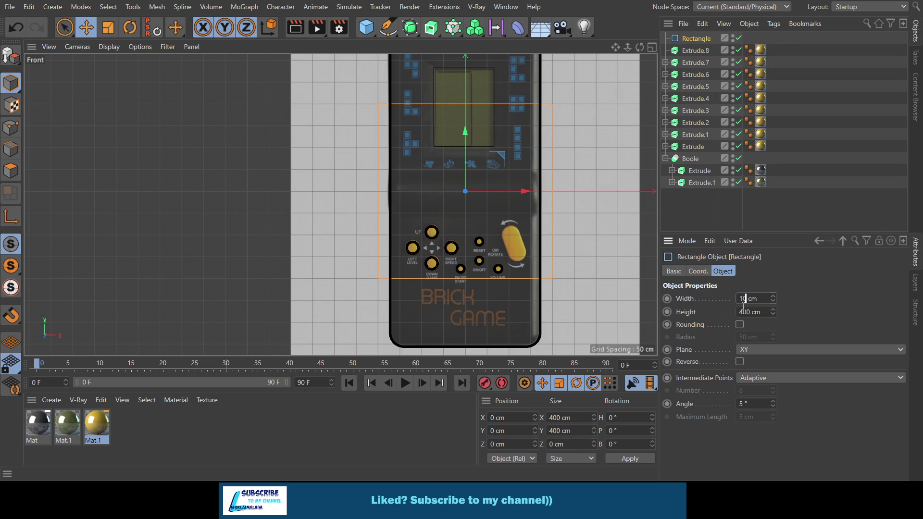
key(Tab)
text(30)
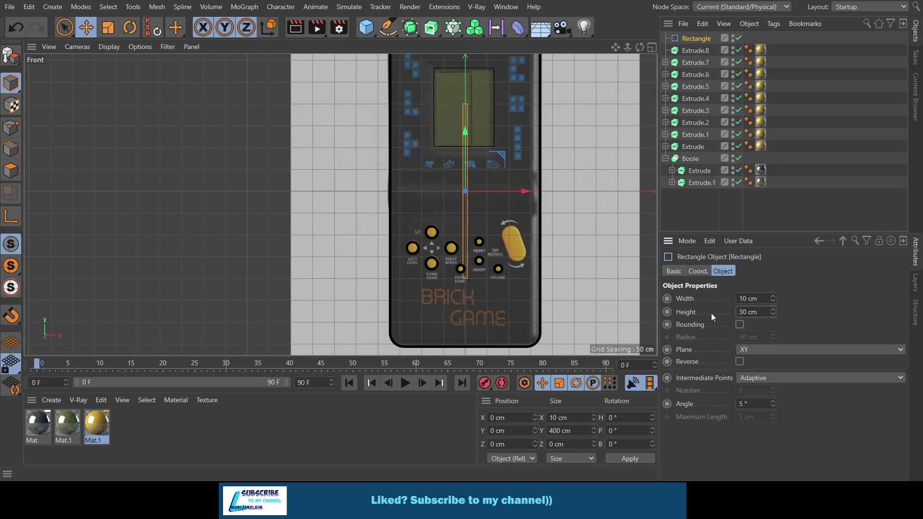
key(Return)
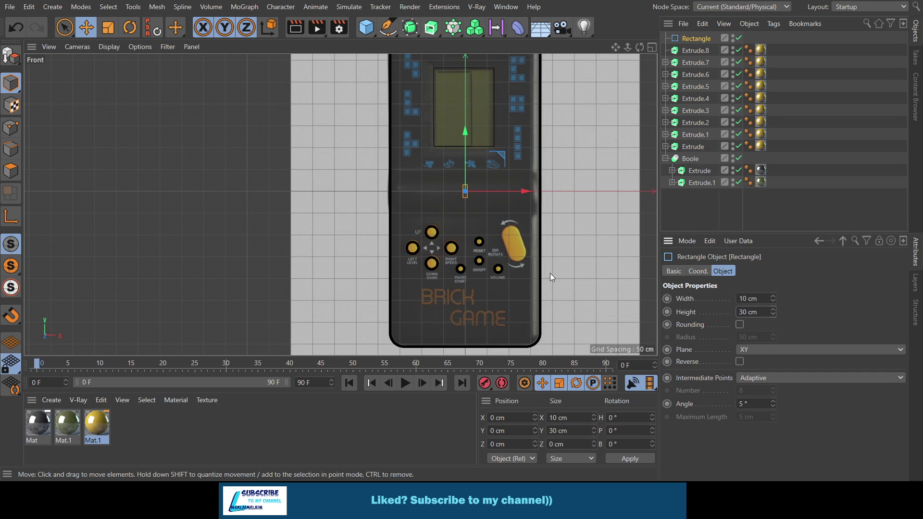
scroll(462, 216, up, 2)
scroll(463, 216, up, 2)
drag(564, 168, 620, 177)
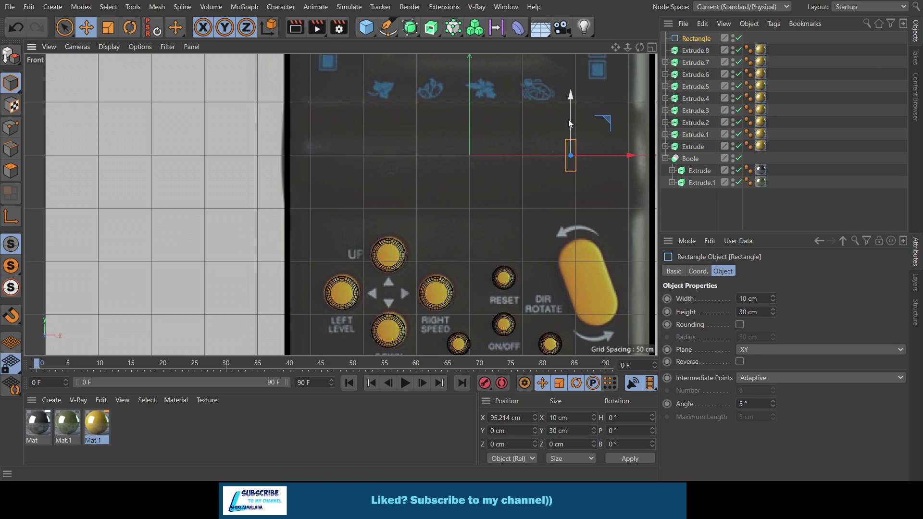
mouse_move(568, 120)
mouse_down()
mouse_move(599, 237)
mouse_move(619, 270)
mouse_up()
Widen the rectangle to 33 cm and bank it to R.B −21° to match the button's slant.
click(773, 297)
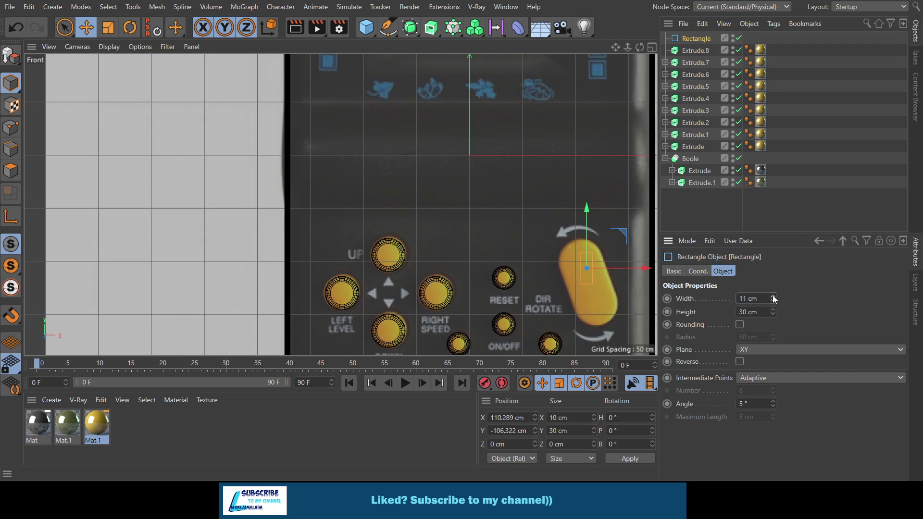
mouse_move(773, 299)
mouse_down()
mouse_move(784, 299)
mouse_move(774, 299)
mouse_up()
click(700, 272)
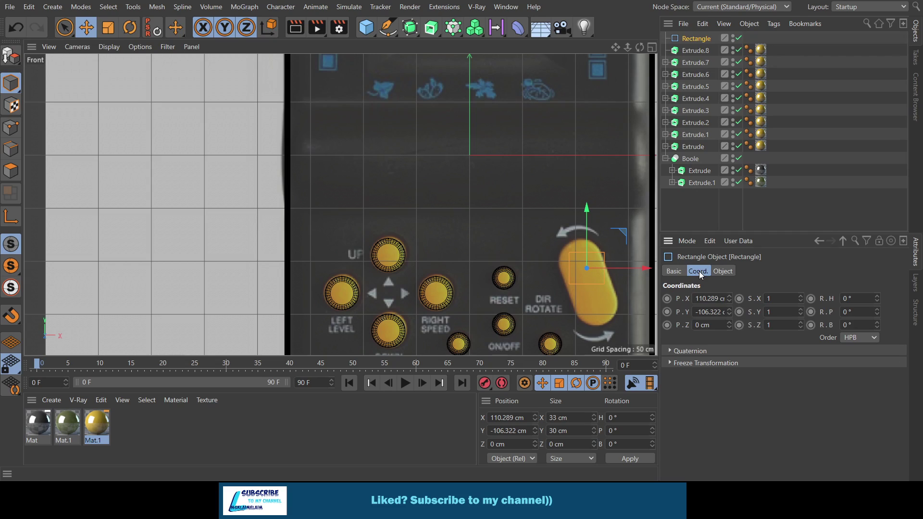
drag(877, 298, 879, 293)
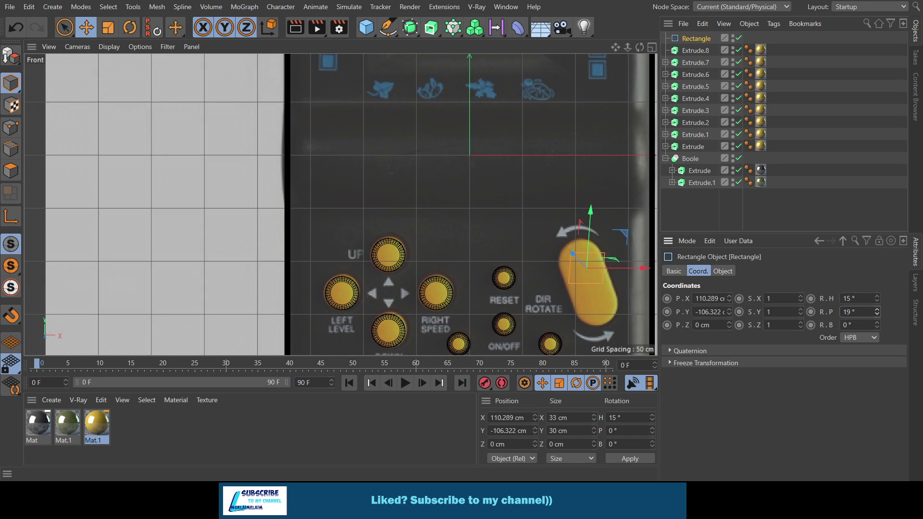
drag(879, 293, 879, 308)
text(0)
click(877, 322)
mouse_move(877, 325)
mouse_down()
mouse_move(877, 311)
mouse_move(877, 349)
mouse_up()
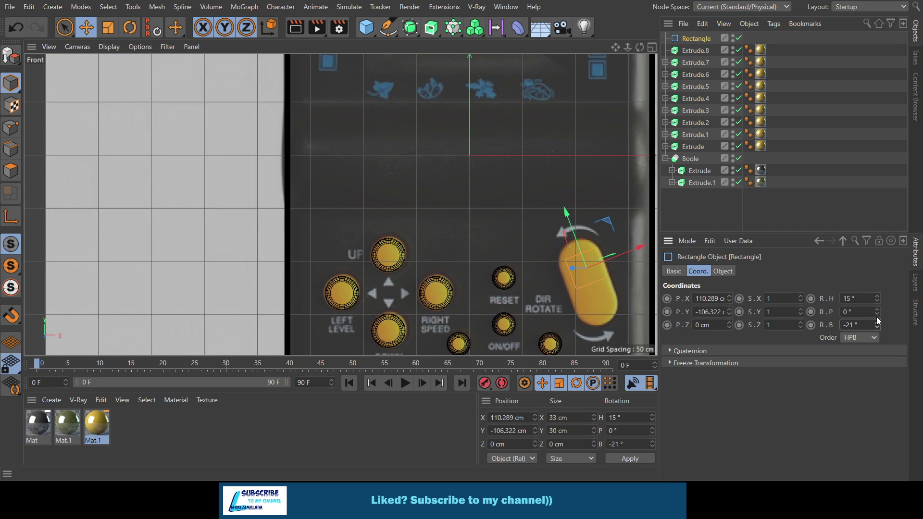
click(856, 299)
text(0)
key(Return)
drag(618, 255, 615, 256)
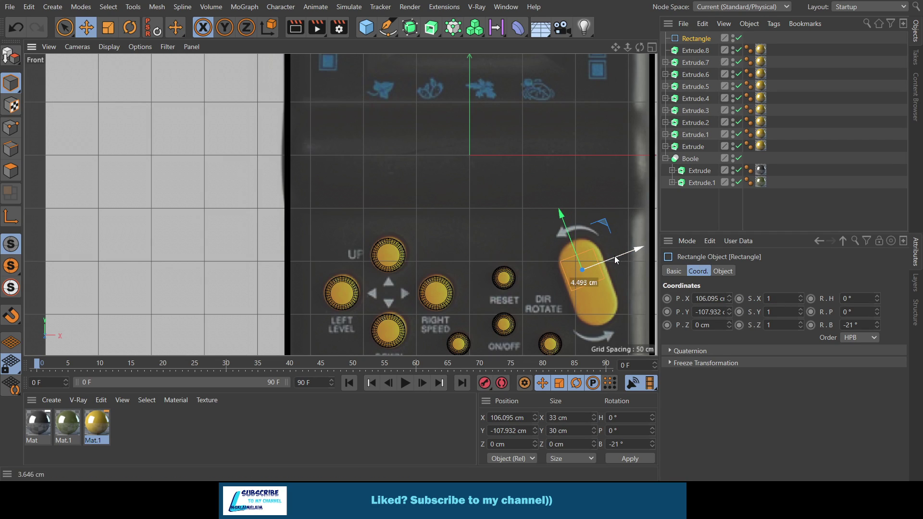
click(723, 271)
Round the rectangle with 18 cm radius, size it 39 × 80 cm, and place it under Extrude.8.
click(739, 325)
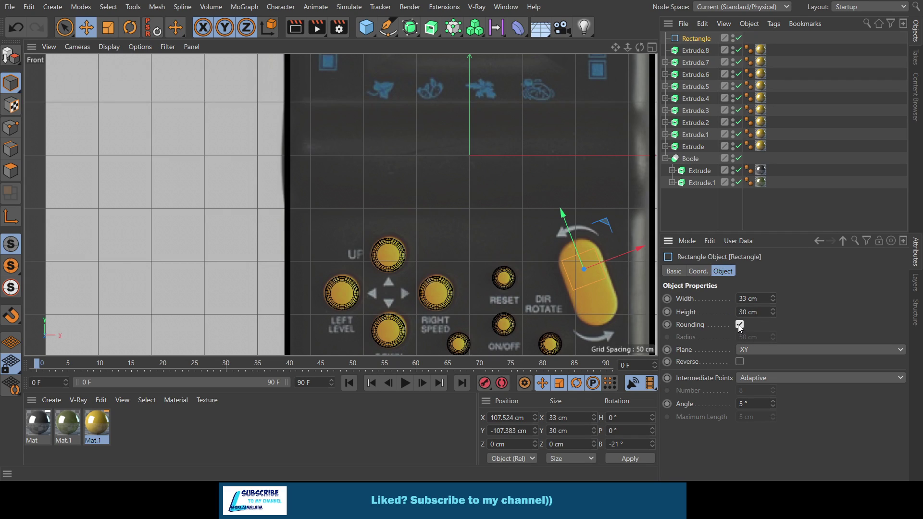
drag(774, 299, 772, 295)
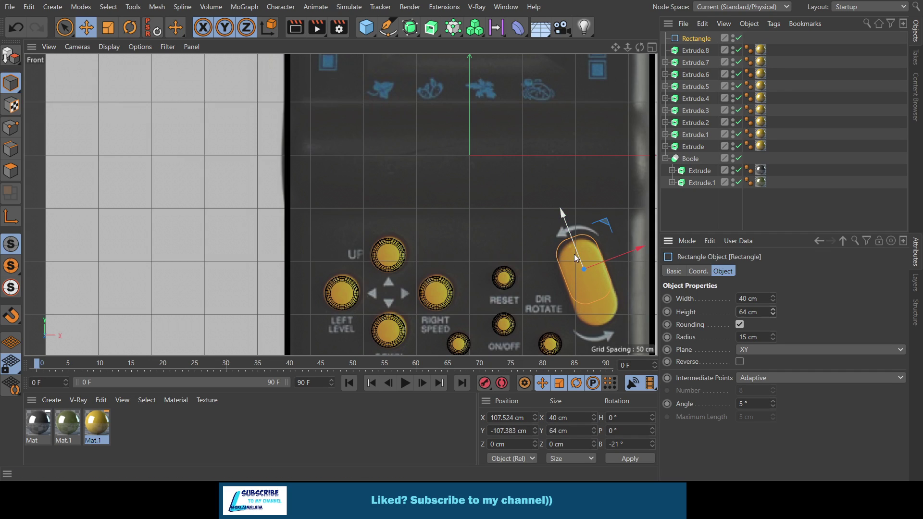
mouse_move(575, 254)
mouse_down()
mouse_move(584, 276)
mouse_move(581, 264)
mouse_up()
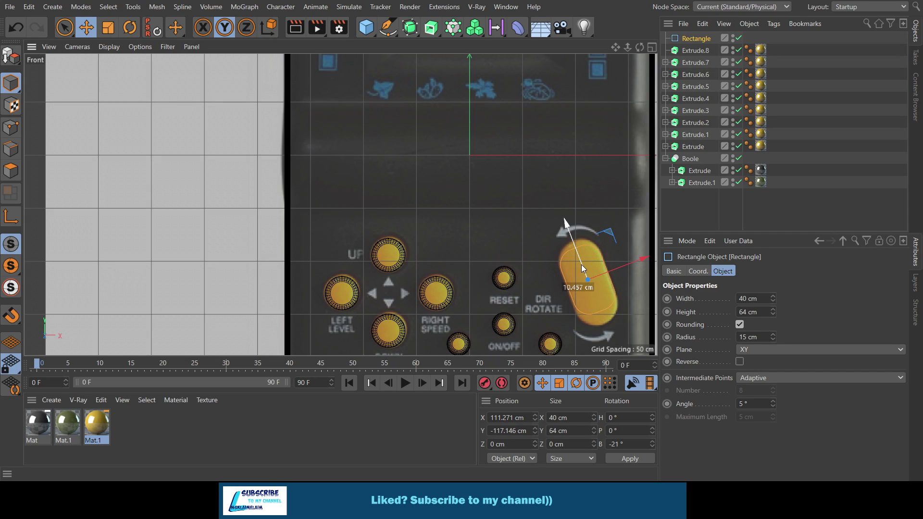
click(774, 339)
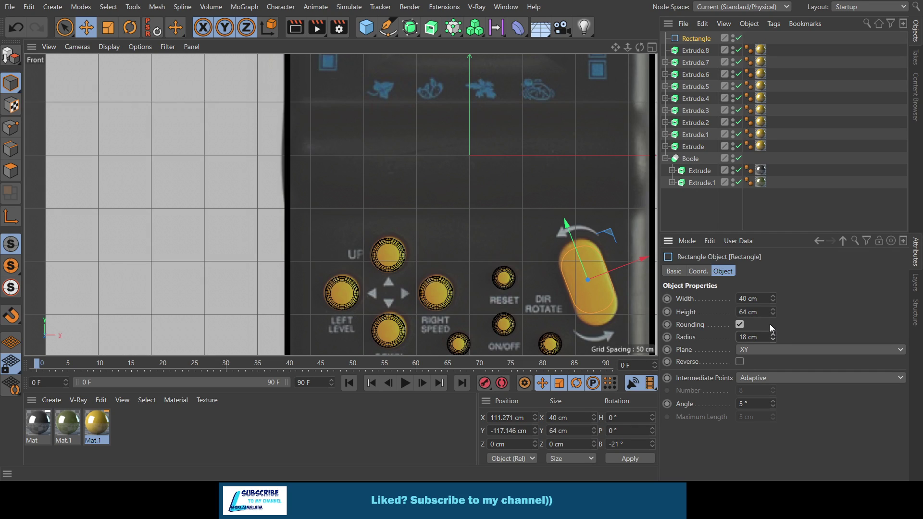
drag(772, 310, 772, 300)
drag(582, 268, 583, 272)
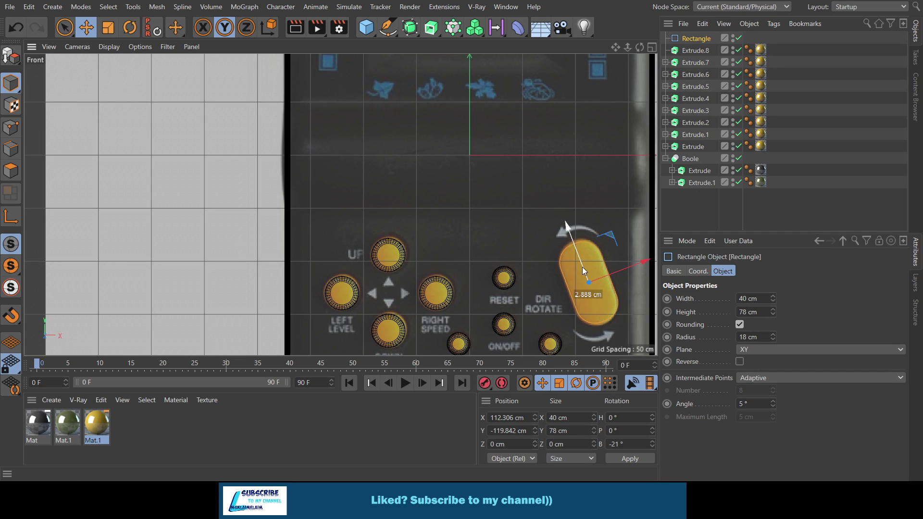
click(773, 310)
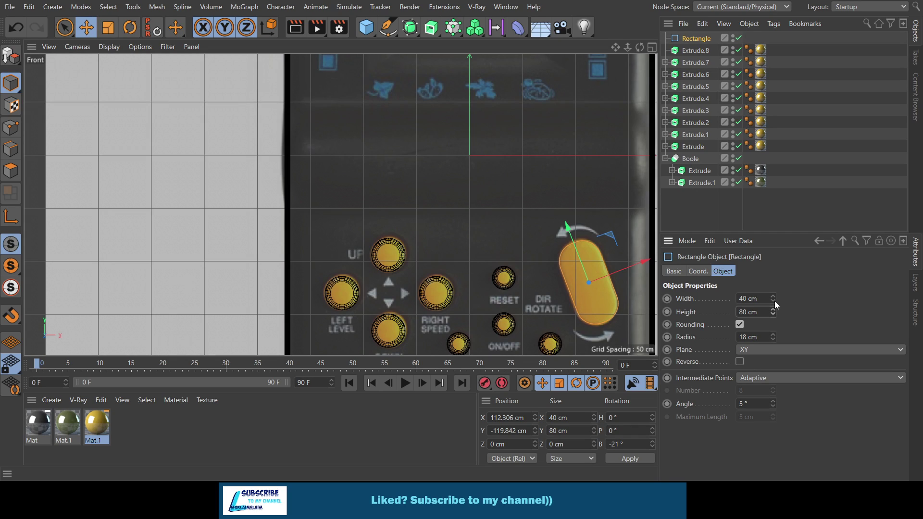
click(773, 302)
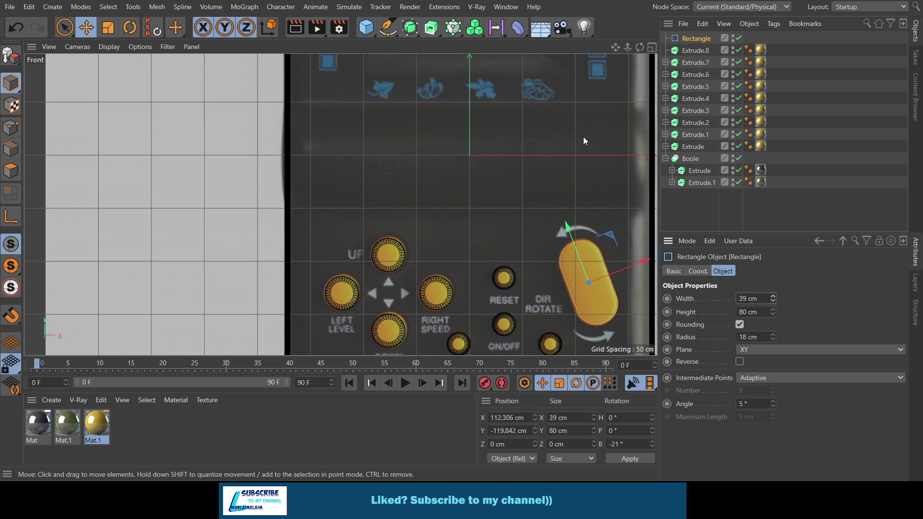
click(699, 272)
click(719, 273)
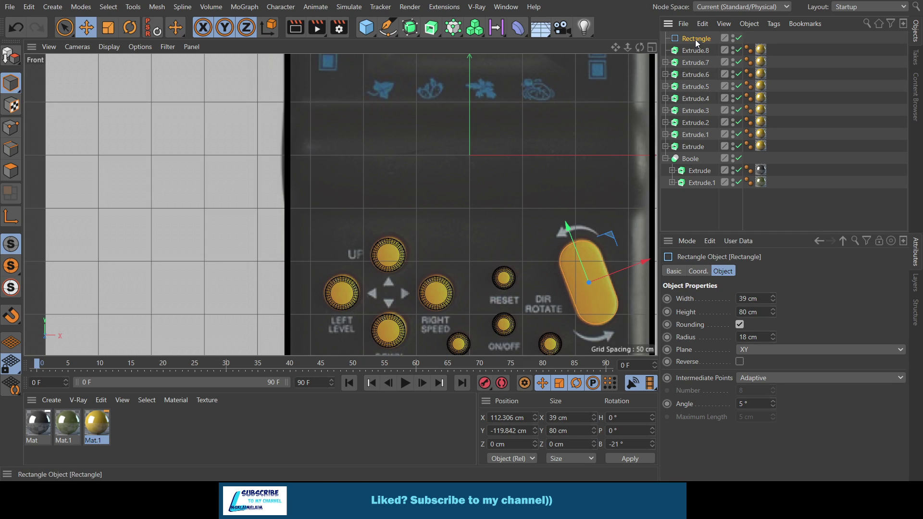
drag(695, 39, 696, 50)
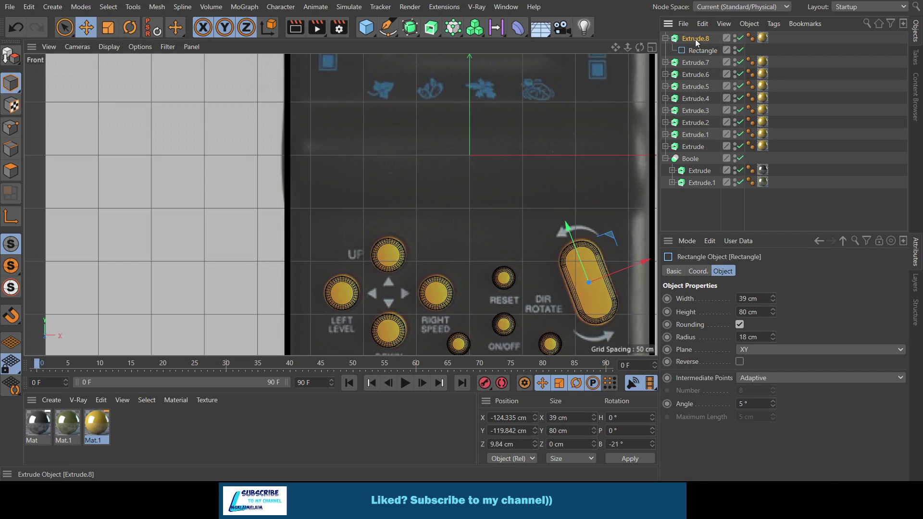
Check the DIR ROTATE extrusion in perspective and push it back into place in depth.
click(695, 39)
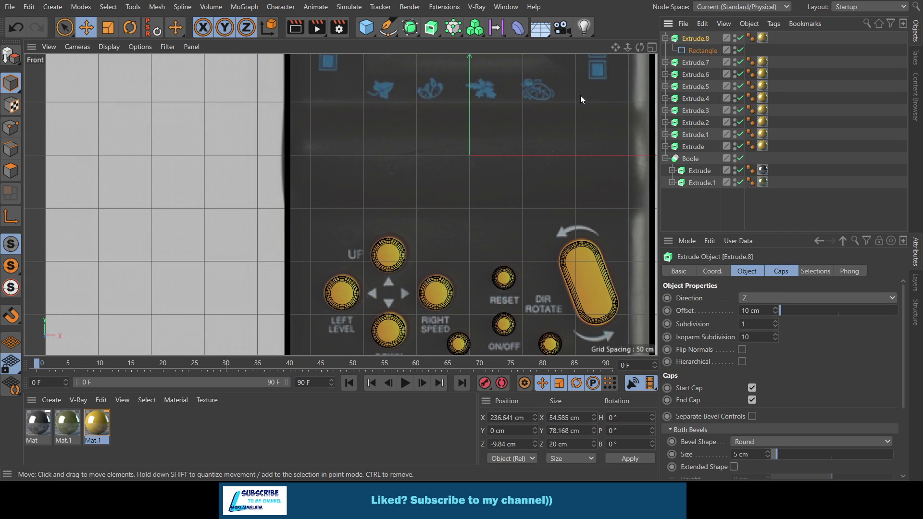
click(652, 46)
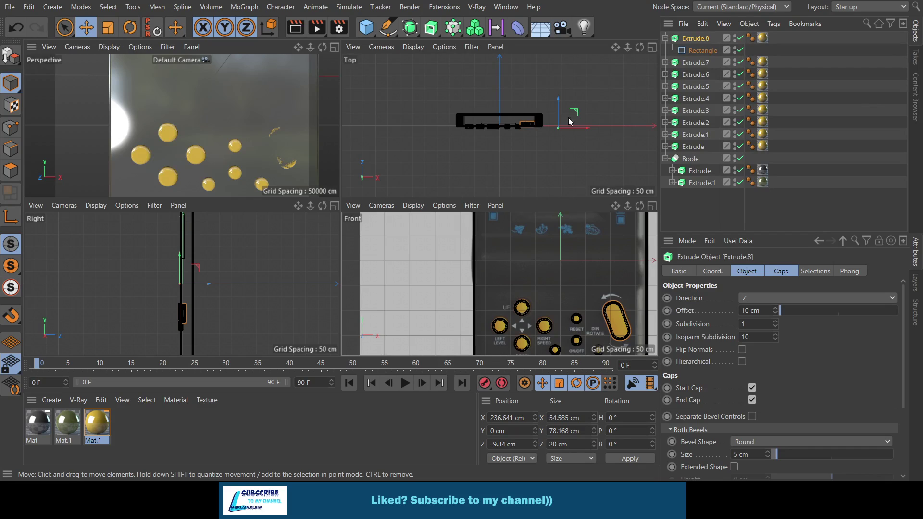
click(334, 46)
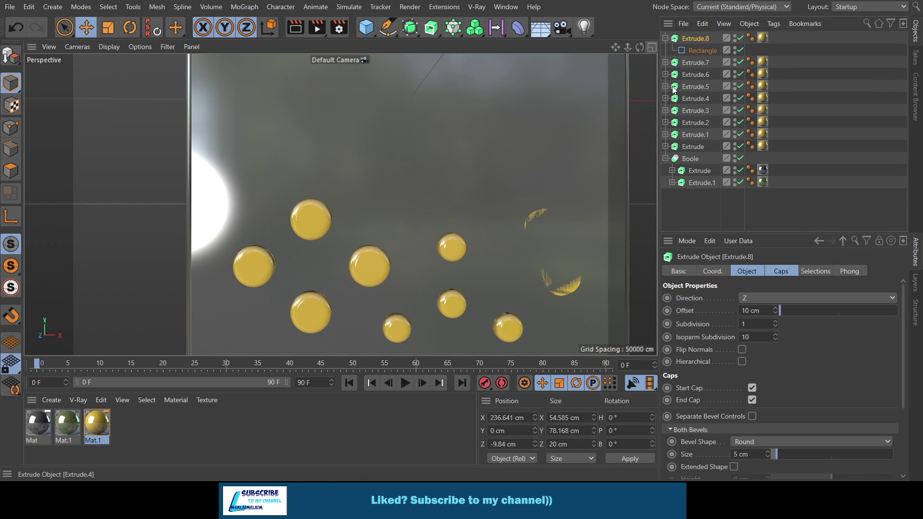
click(653, 50)
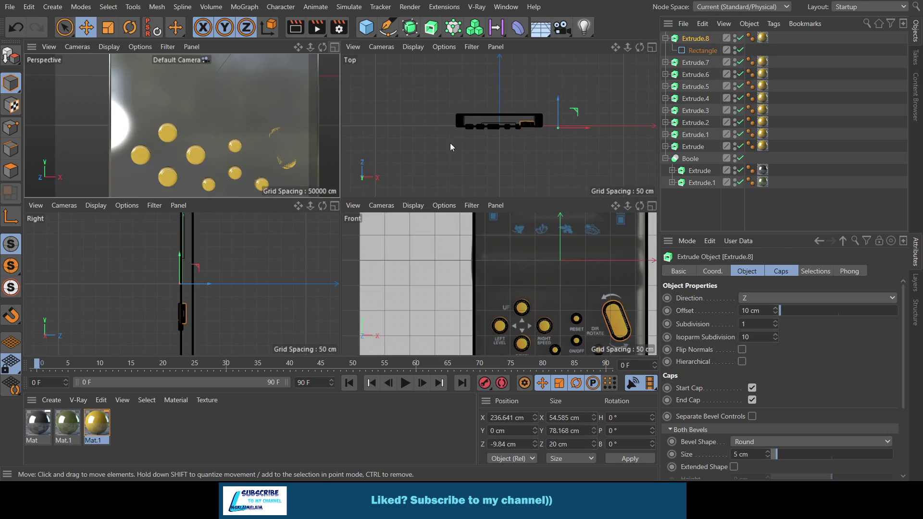
click(334, 46)
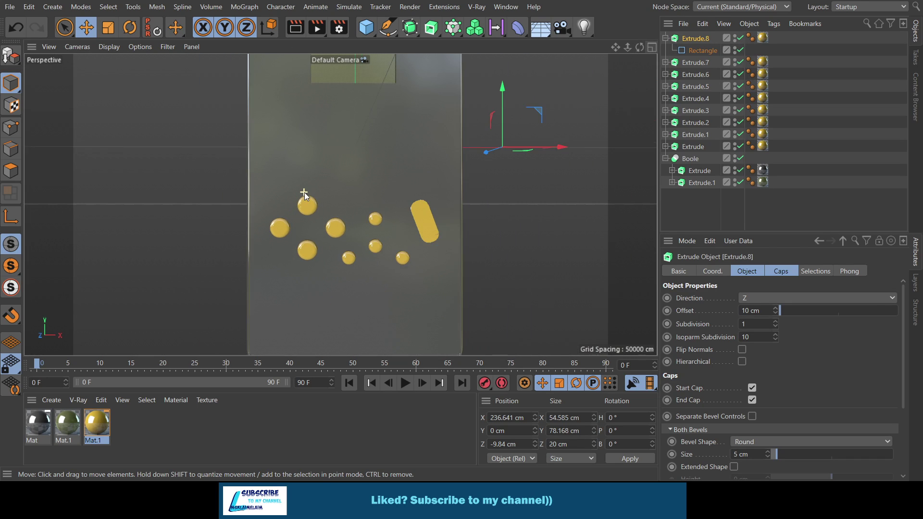
drag(640, 47, 543, 52)
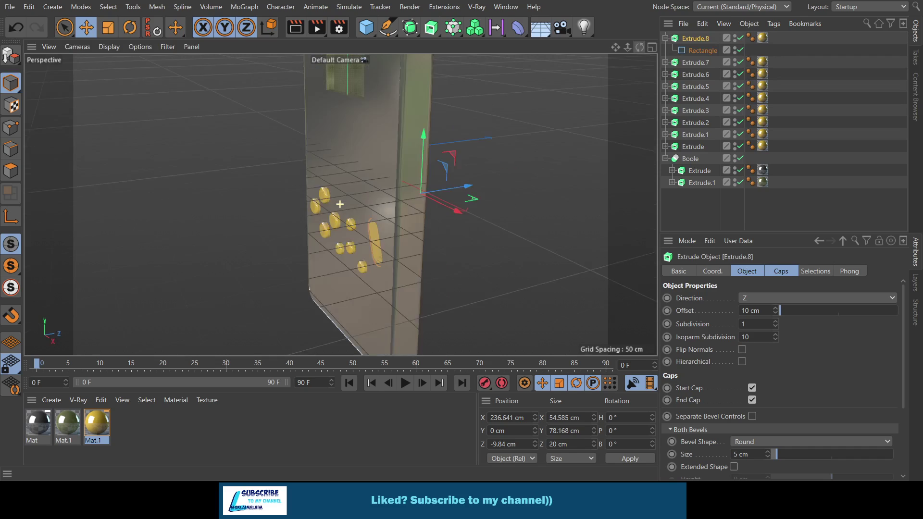
mouse_move(340, 204)
alt+mouse_down()
mouse_move(433, 202)
mouse_move(445, 192)
alt+mouse_up()
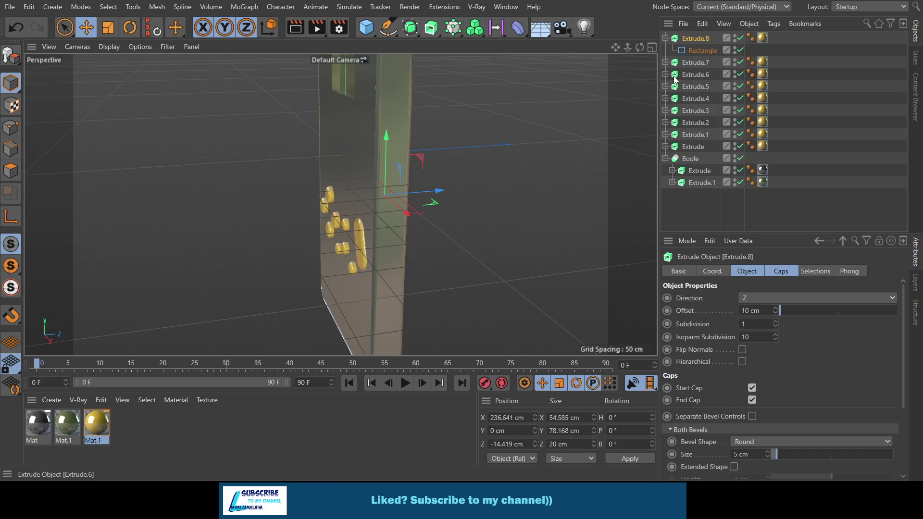
click(654, 50)
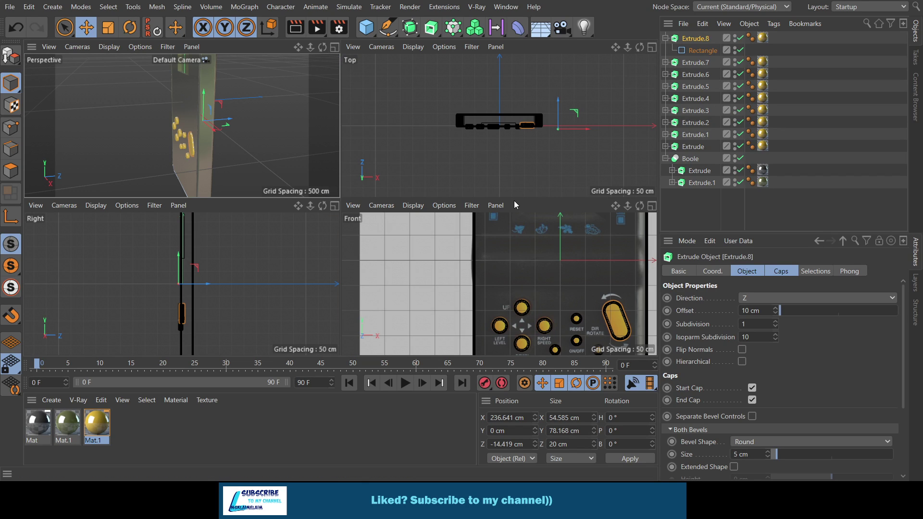
Maximize the Front view and zoom out so the whole Brick Game device fits, recentred.
click(651, 207)
scroll(435, 231, down, 2)
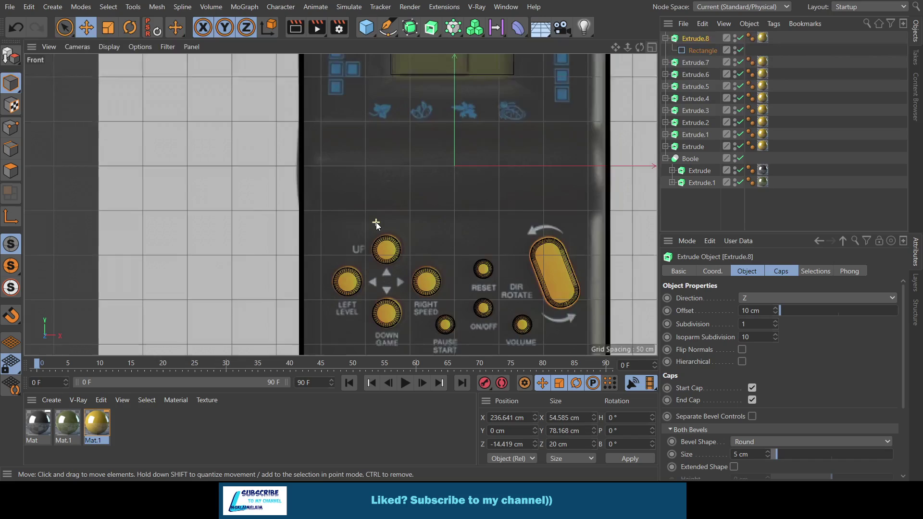
scroll(383, 240, down, 2)
scroll(377, 228, down, 2)
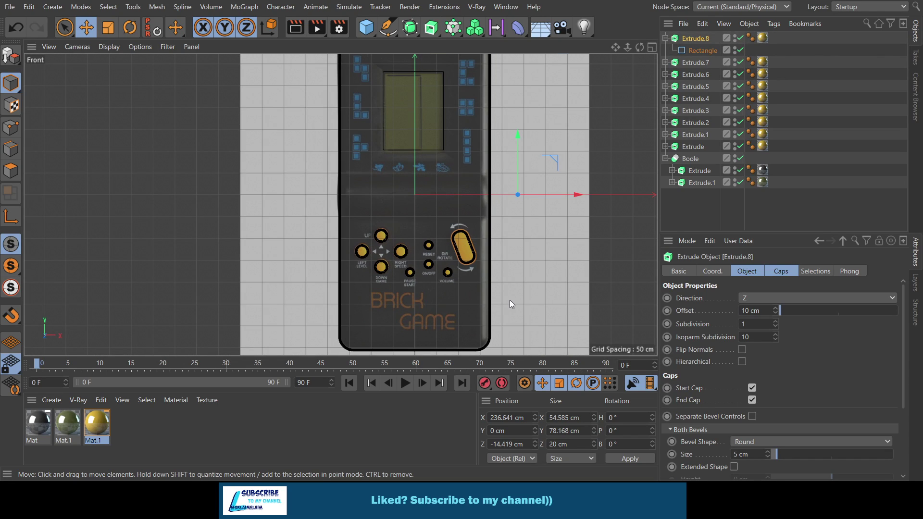
scroll(503, 308, down, 2)
scroll(503, 307, up, 2)
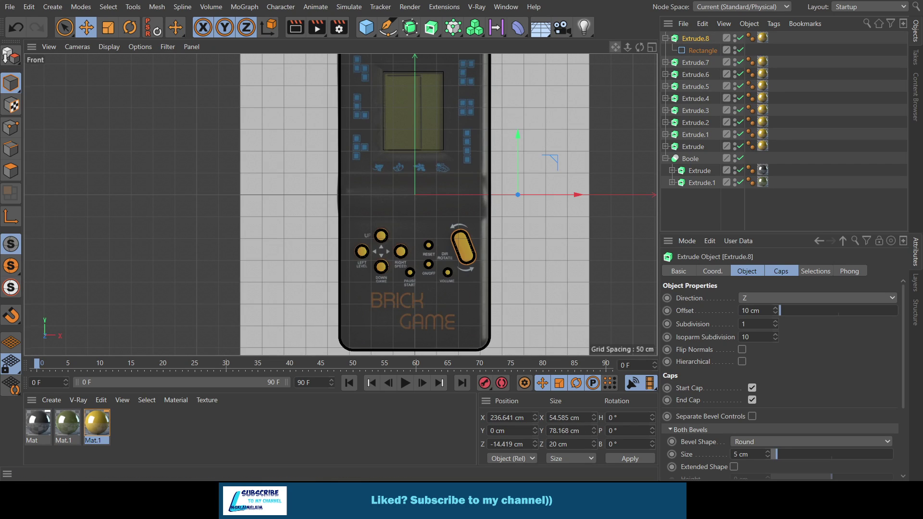
drag(615, 46, 607, 97)
Make a separate copy of the screen cutout's rectangle spline.
click(423, 137)
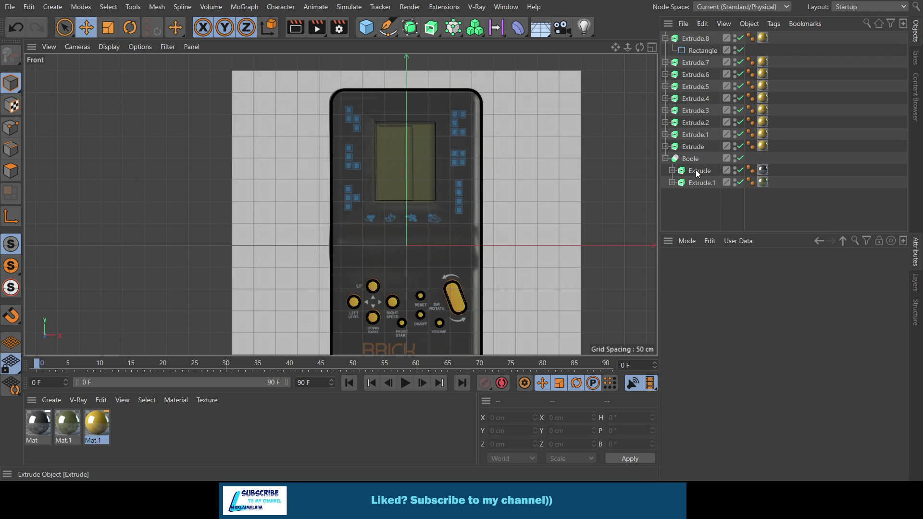
click(696, 183)
click(701, 195)
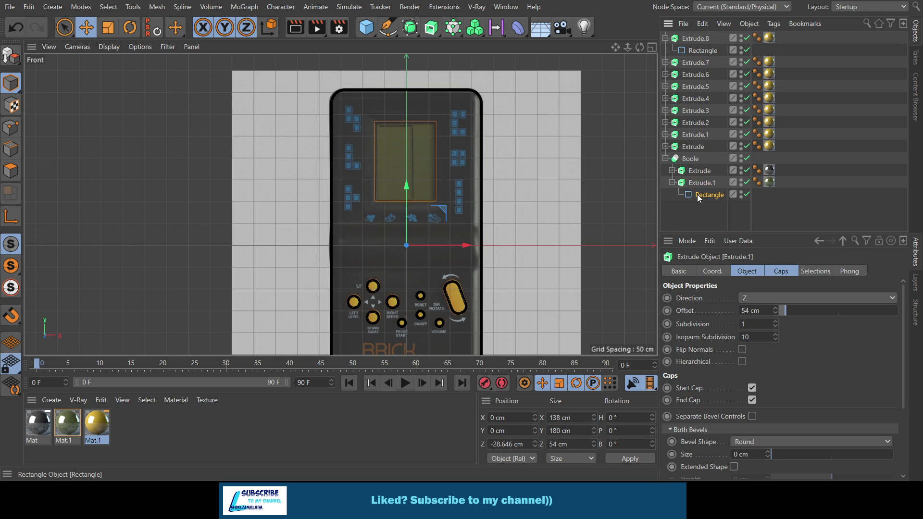
ctrl+drag(702, 197, 700, 207)
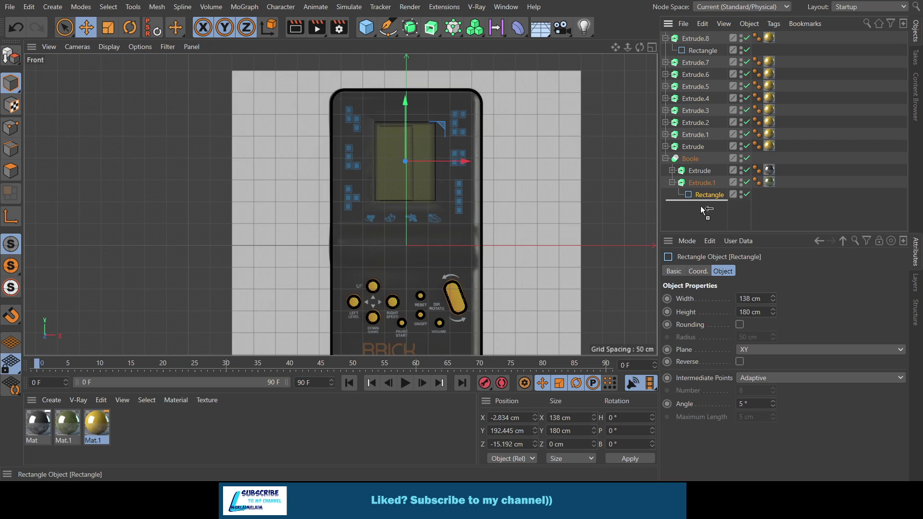
click(671, 182)
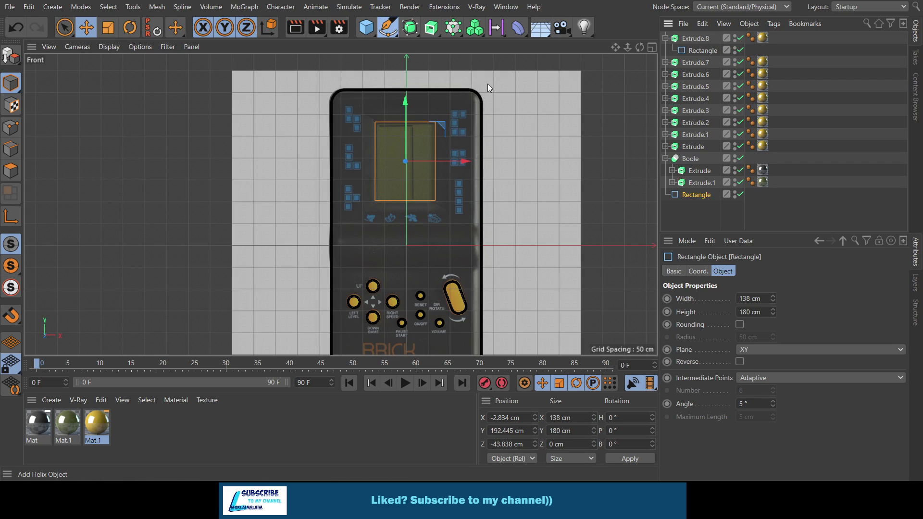
Add a 1 cm radius circle profile and duplicate the chrome material as Mat.2.
click(506, 72)
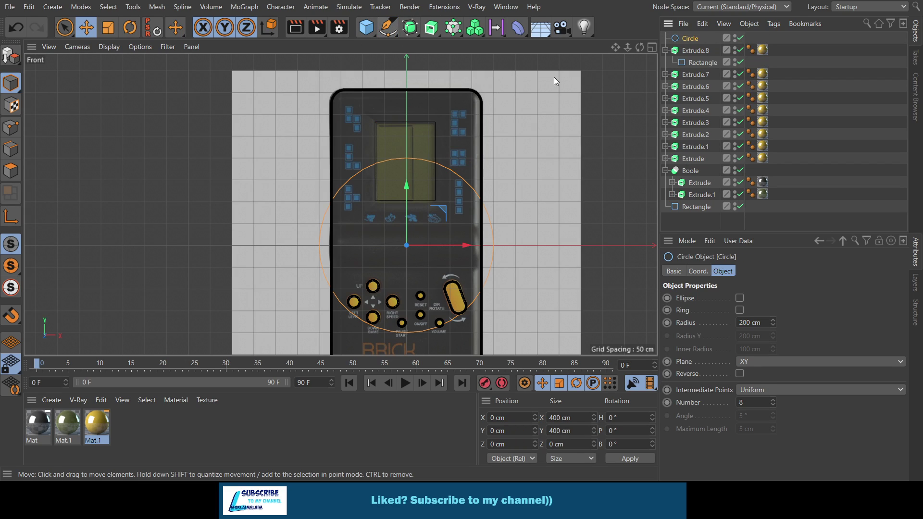
double_click(741, 323)
text(1)
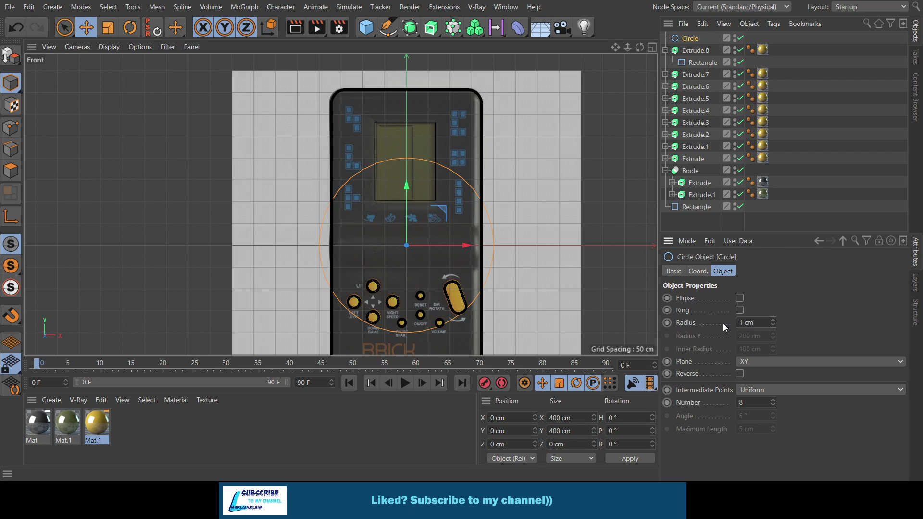
key(Return)
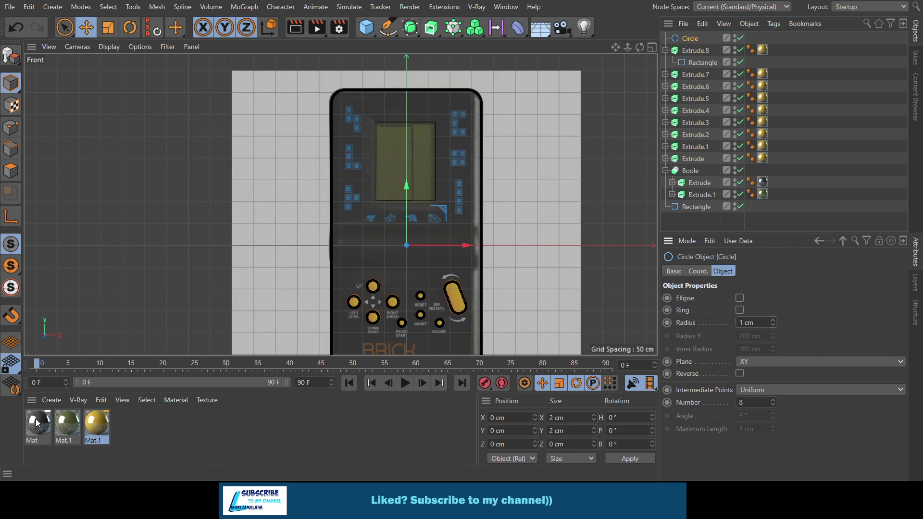
ctrl+drag(37, 423, 124, 427)
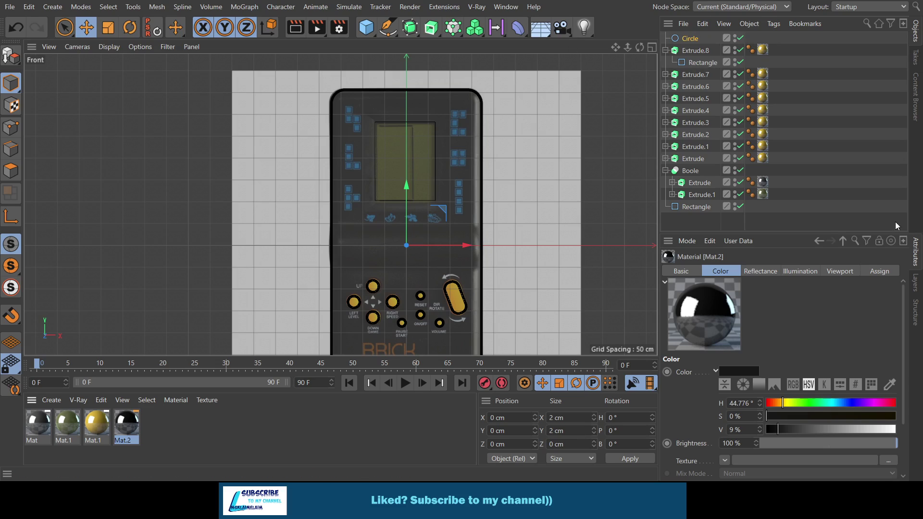
Sweep the circle along the copied rectangle and apply Mat.2 to the sweep.
click(663, 50)
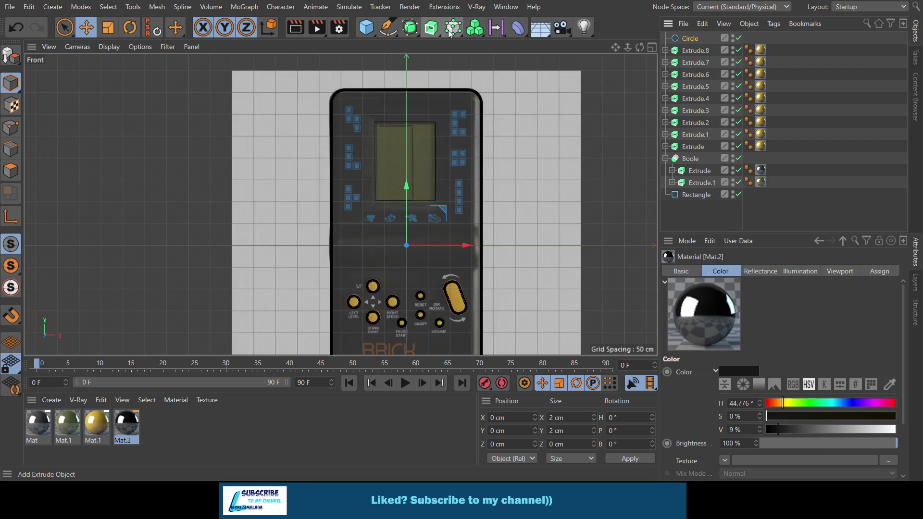
click(431, 26)
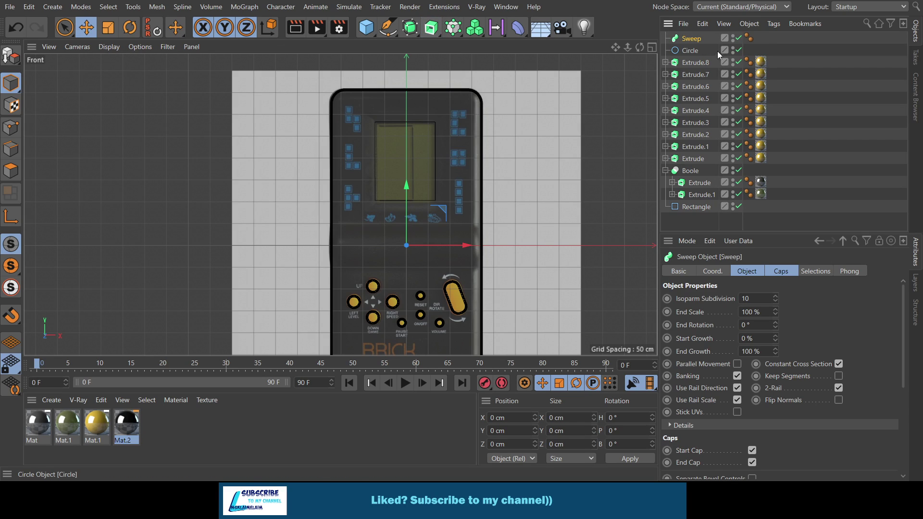
drag(691, 51, 692, 40)
drag(697, 207, 688, 163)
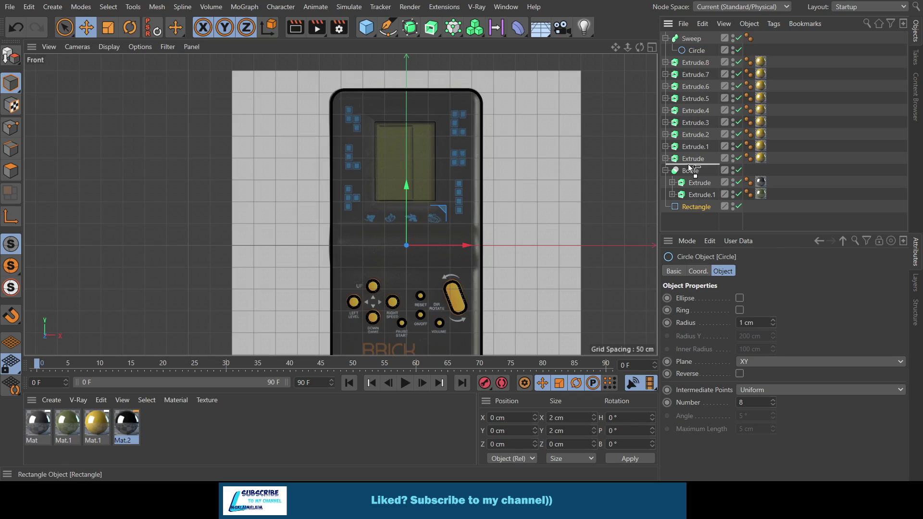
drag(688, 58, 690, 53)
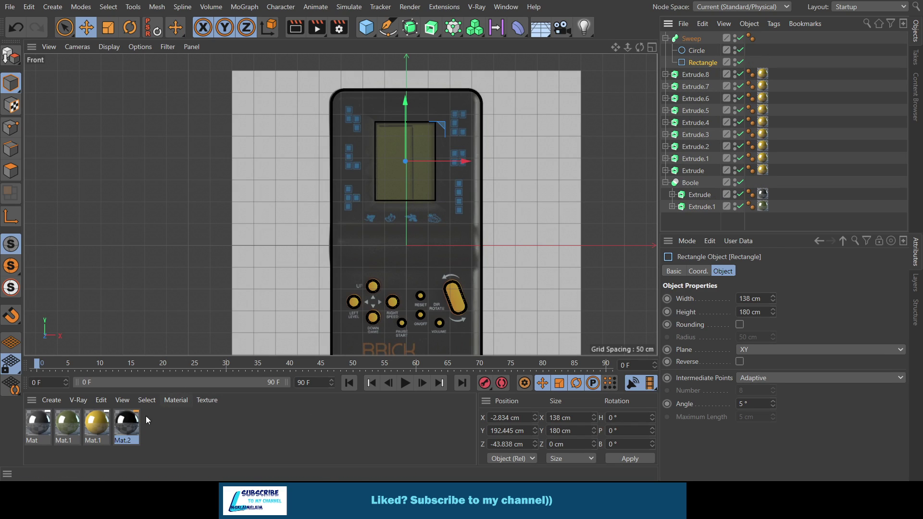
drag(125, 426, 697, 38)
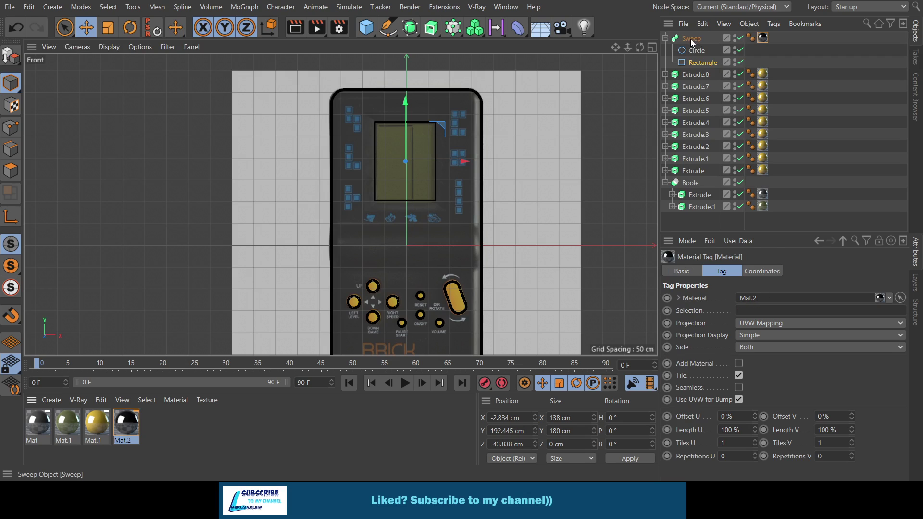
Move the swept screen frame forward onto the device face.
click(651, 48)
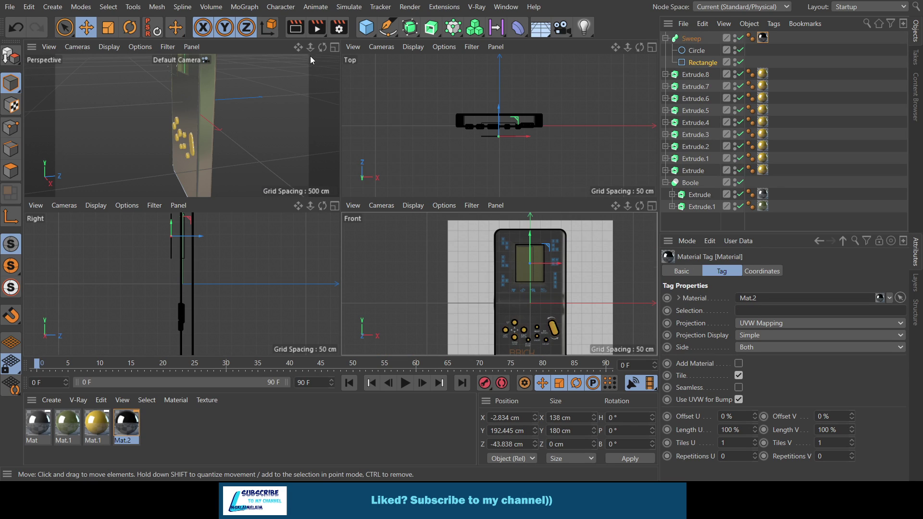
click(335, 49)
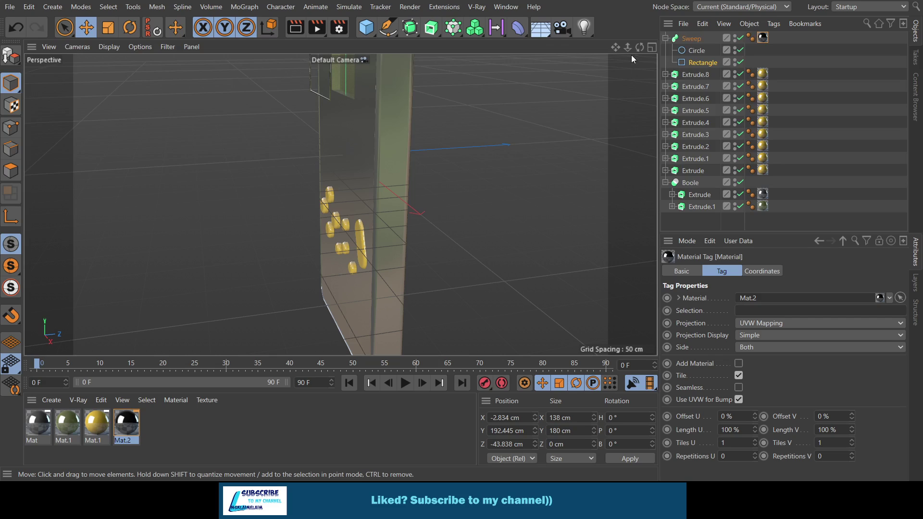
mouse_move(639, 47)
mouse_down()
mouse_move(673, 53)
mouse_move(552, 99)
mouse_up()
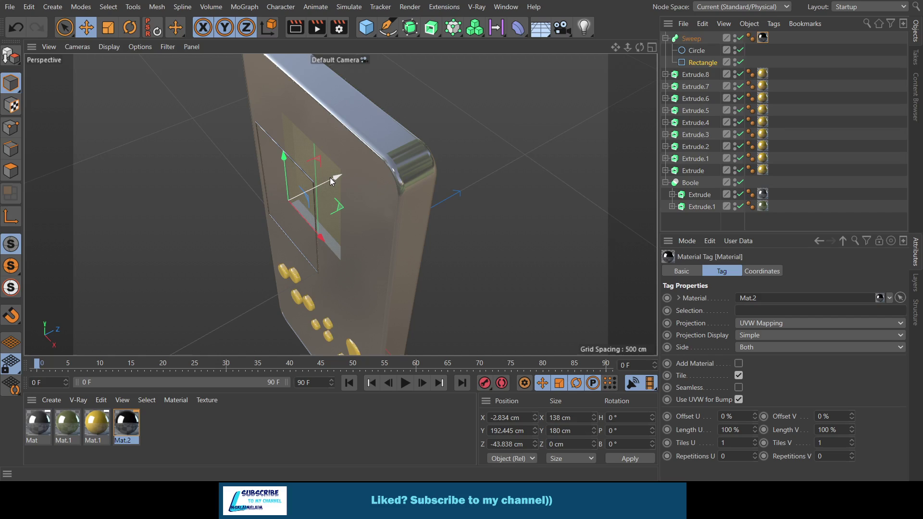
drag(330, 181, 353, 169)
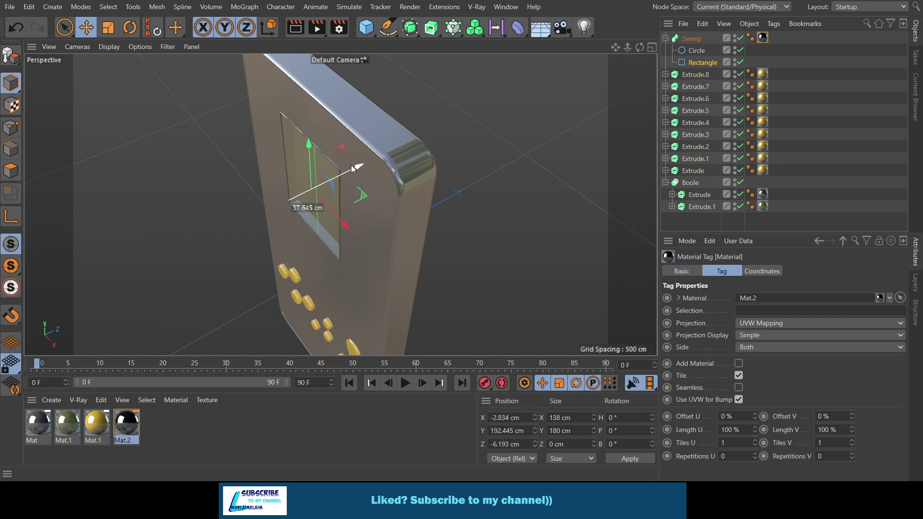
drag(640, 48, 340, 202)
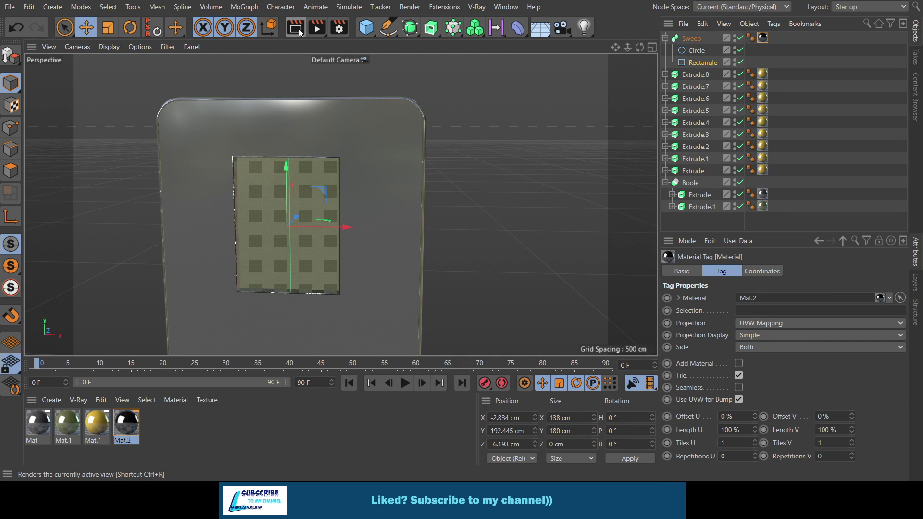
Render a preview and inspect the framed screen in the front view.
click(298, 28)
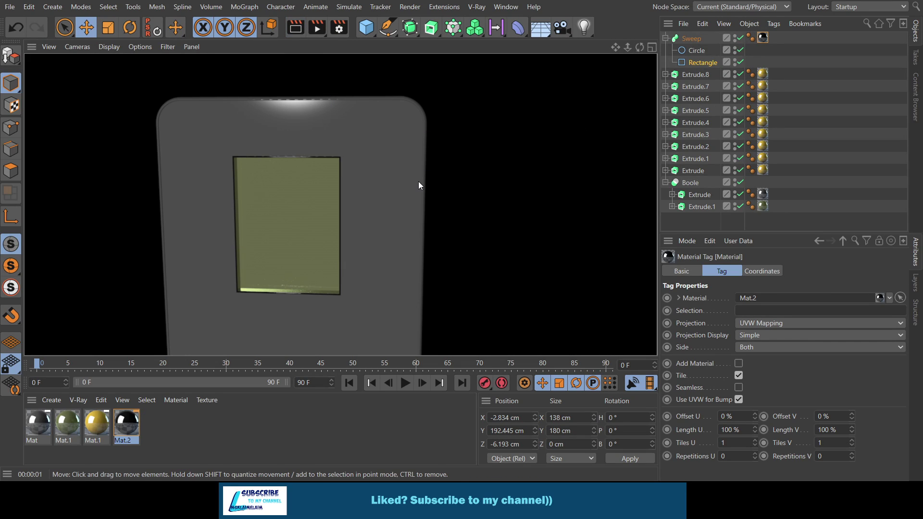
scroll(419, 182, down, 1)
scroll(418, 182, down, 2)
scroll(418, 182, down, 2)
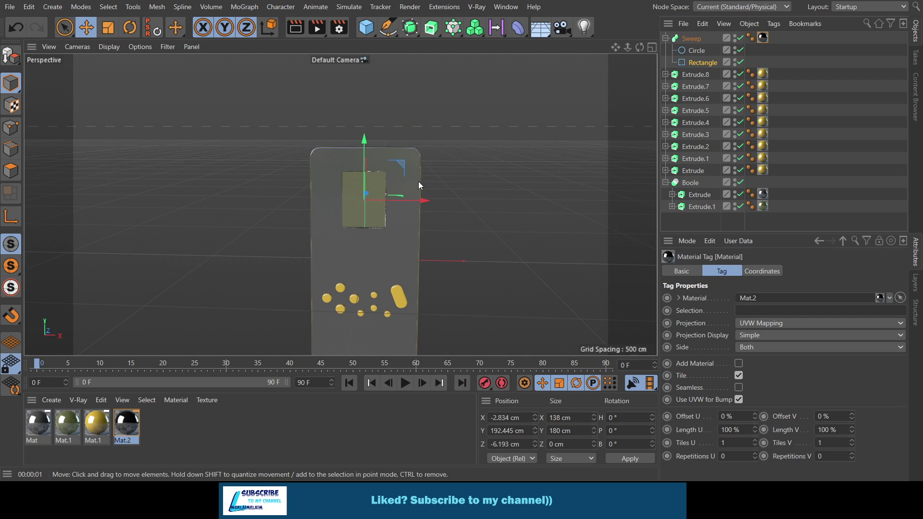
scroll(428, 178, down, 2)
click(650, 48)
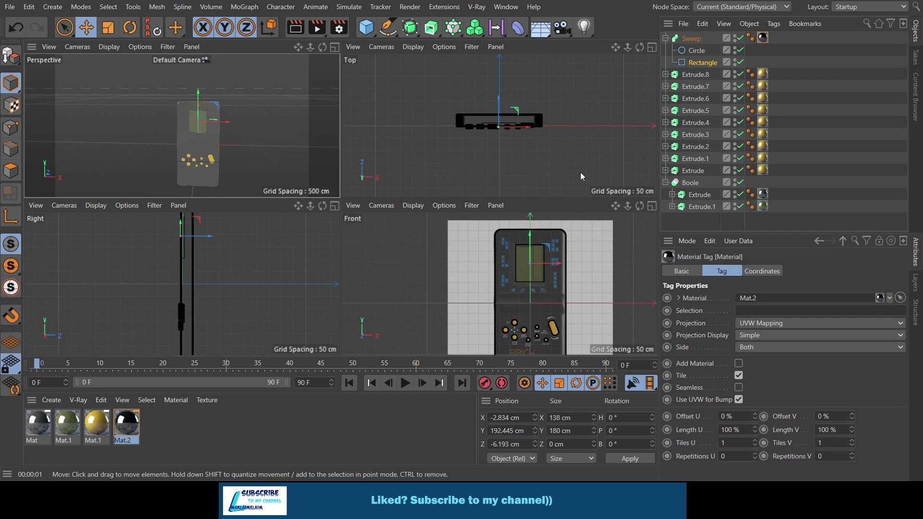
click(651, 205)
scroll(351, 165, up, 3)
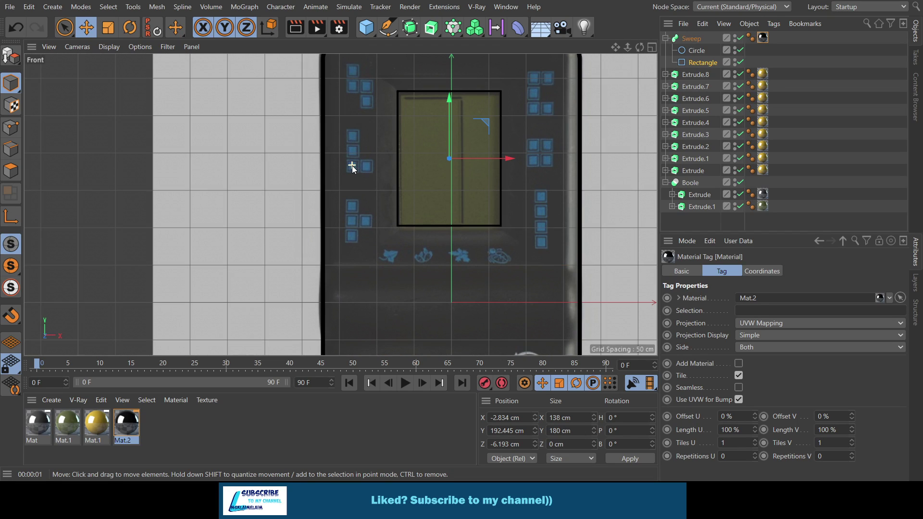
scroll(340, 182, down, 2)
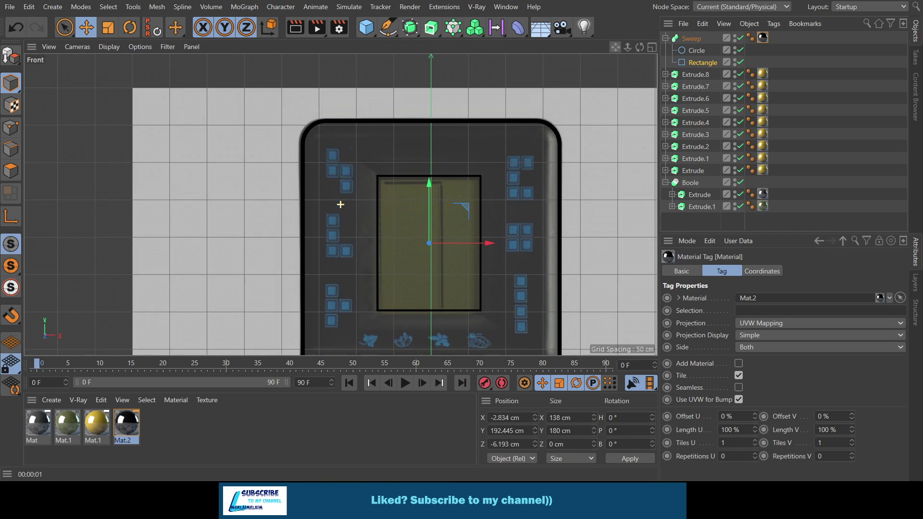
scroll(339, 182, up, 1)
scroll(340, 182, up, 2)
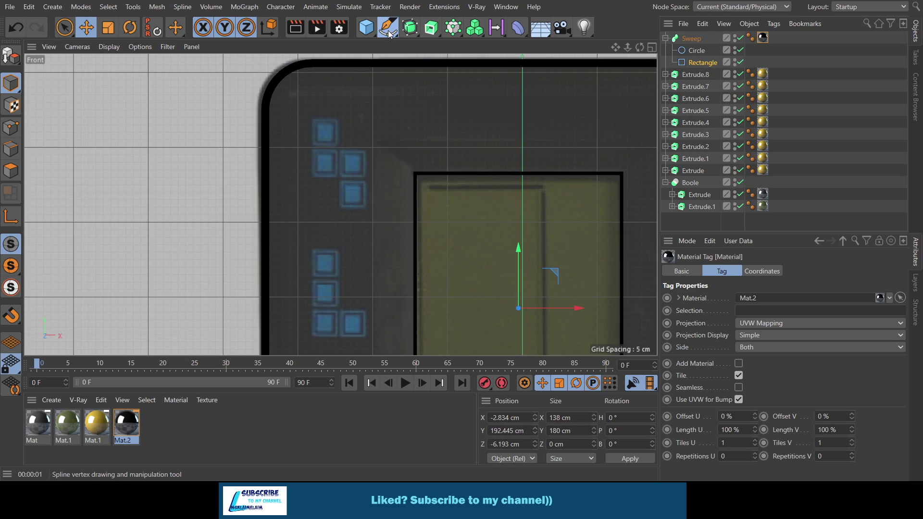
Add a 10 × 10 cm rectangle spline and raise it along Y.
drag(388, 31, 497, 131)
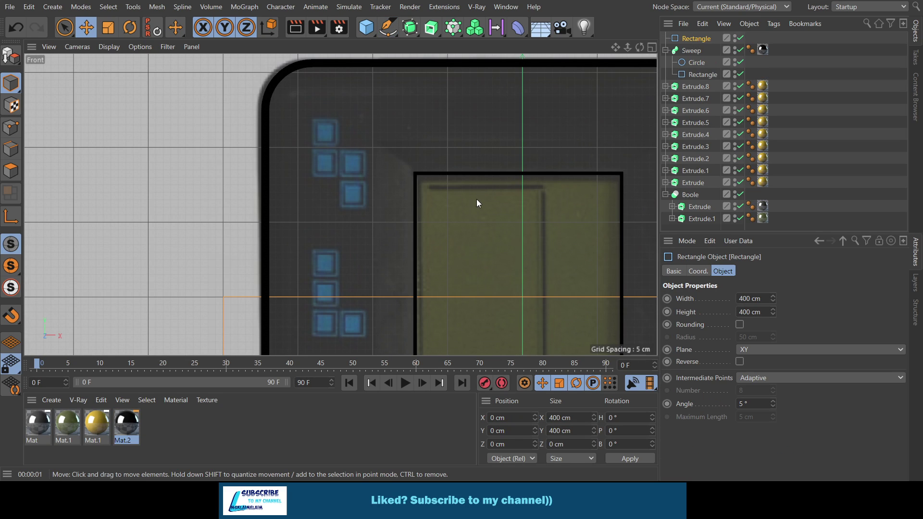
scroll(477, 199, down, 3)
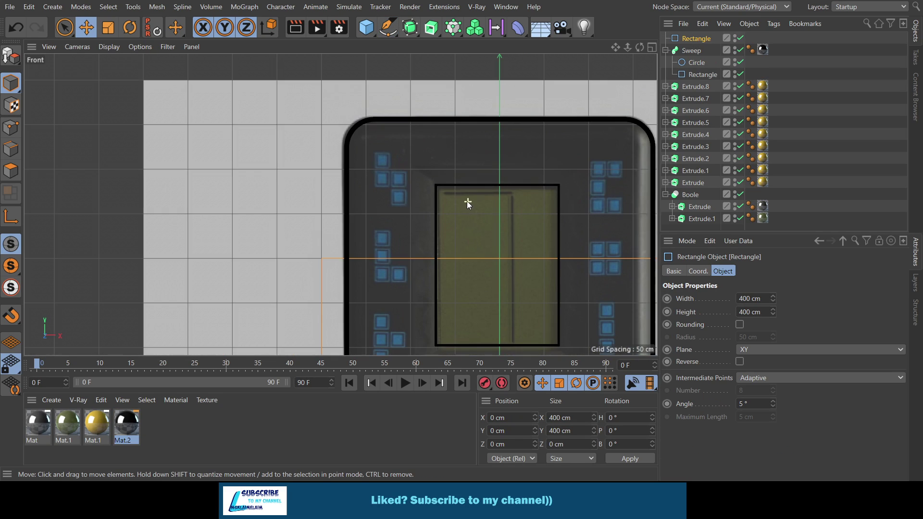
double_click(751, 299)
text(10)
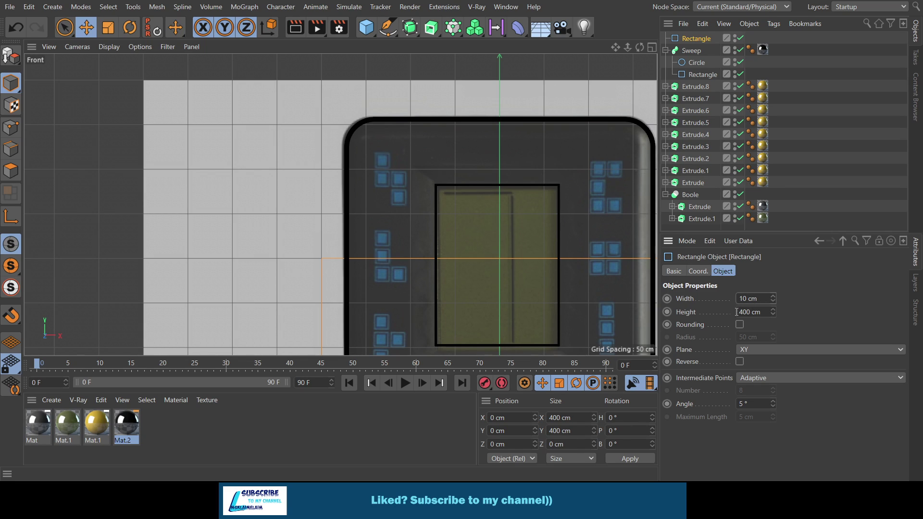
double_click(738, 312)
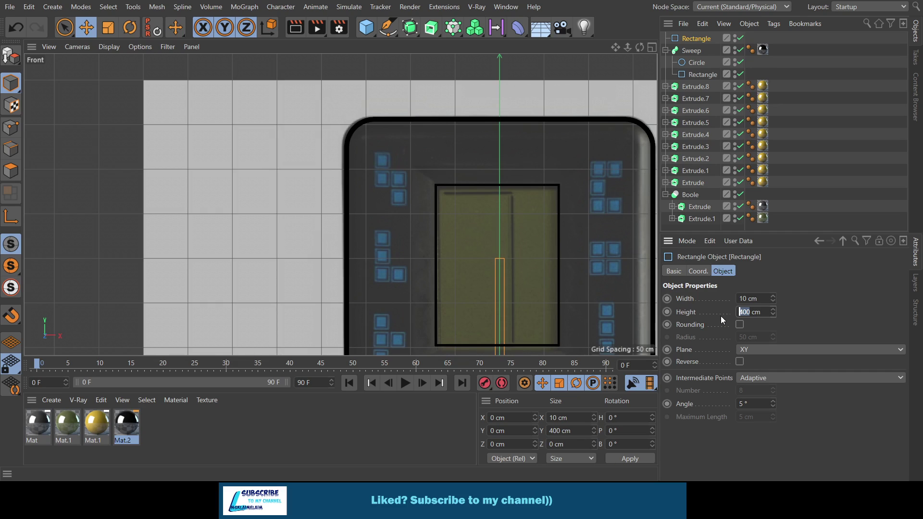
text(10)
key(Return)
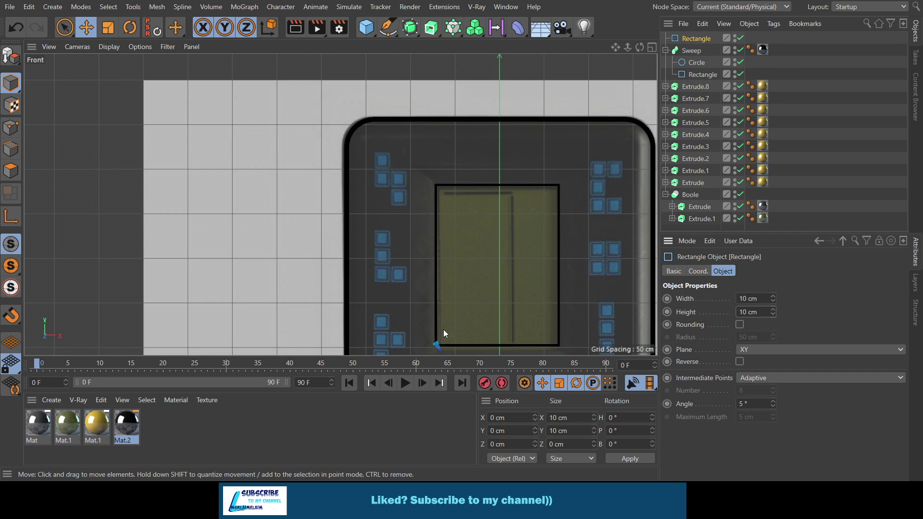
scroll(411, 253, down, 2)
scroll(440, 278, down, 2)
scroll(444, 282, down, 2)
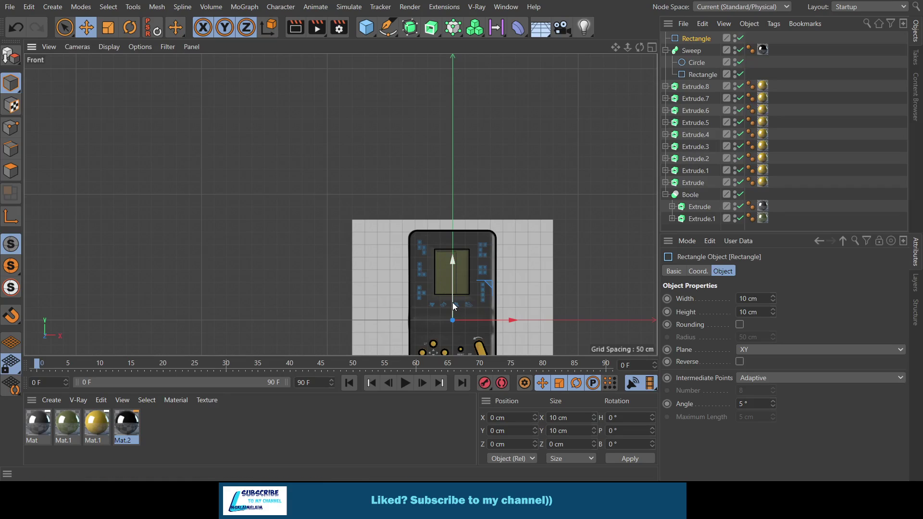
scroll(452, 302, up, 3)
scroll(452, 301, up, 2)
drag(452, 306, 451, 146)
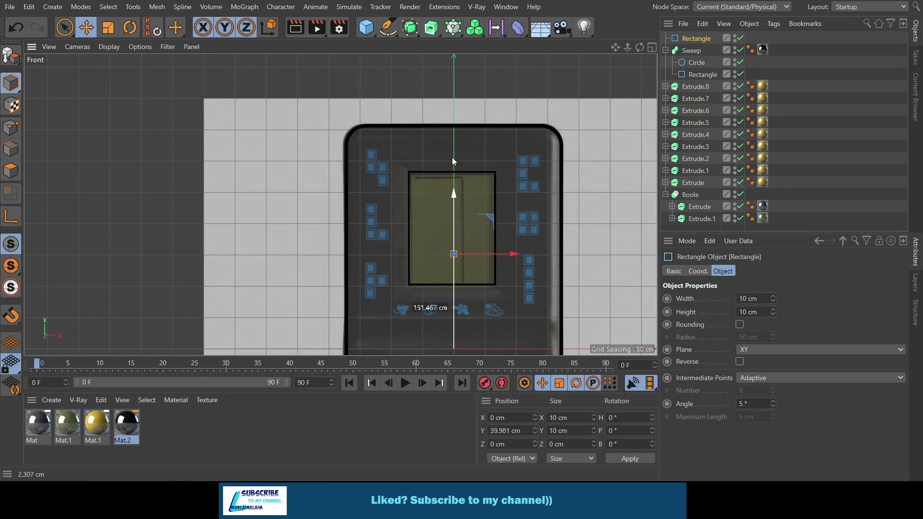
Resize the rectangle to 20 × 20 cm and move it onto the top-left icon.
double_click(745, 298)
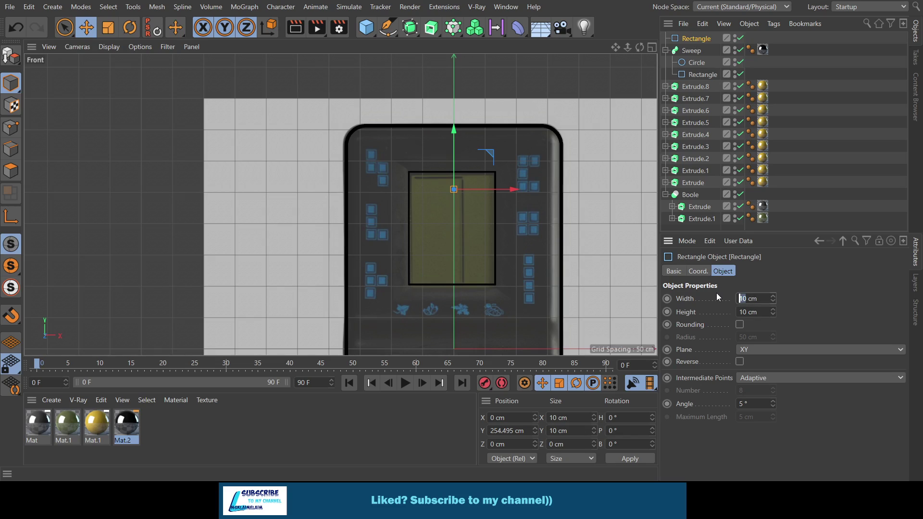
text(20)
key(Return)
double_click(745, 311)
key(Return)
drag(501, 191, 416, 191)
scroll(373, 174, up, 4)
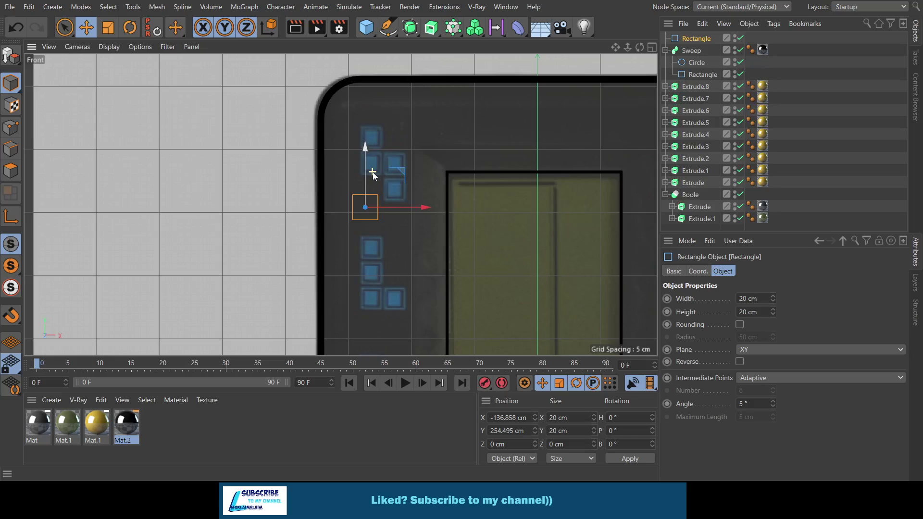
scroll(373, 174, up, 3)
drag(362, 197, 383, 83)
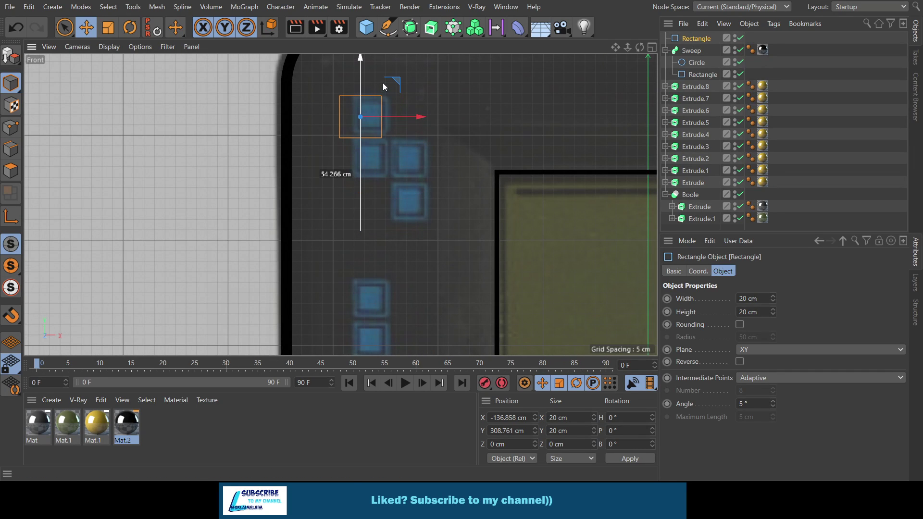
drag(397, 116, 406, 116)
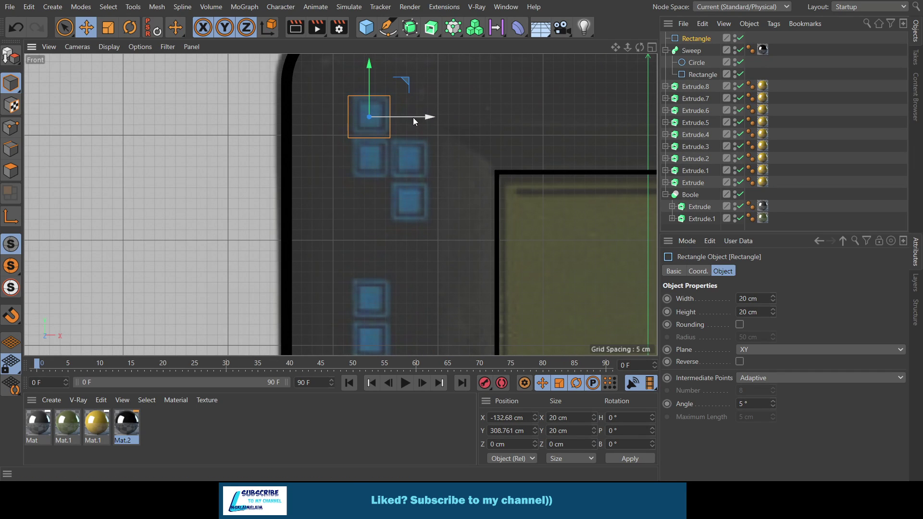
Shrink the rectangle to 17 × 18 cm and center it over the top-left icon.
click(772, 301)
click(772, 301)
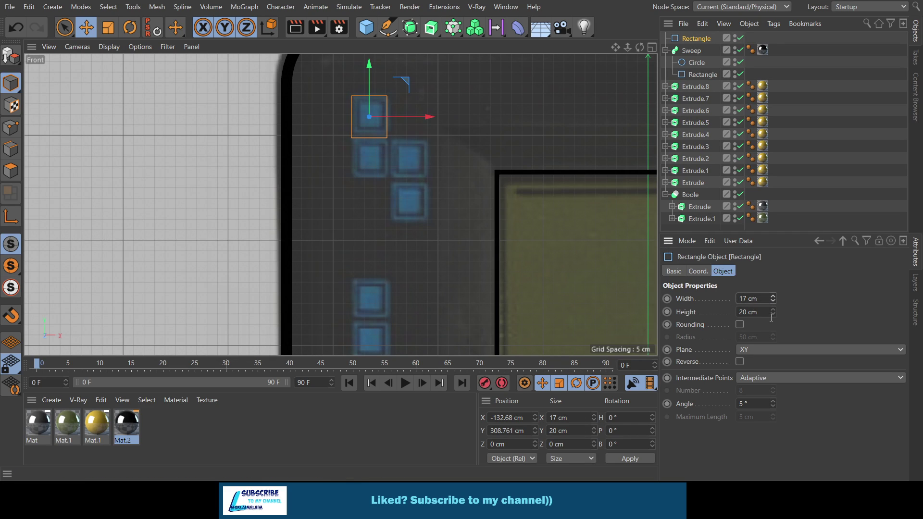
click(773, 314)
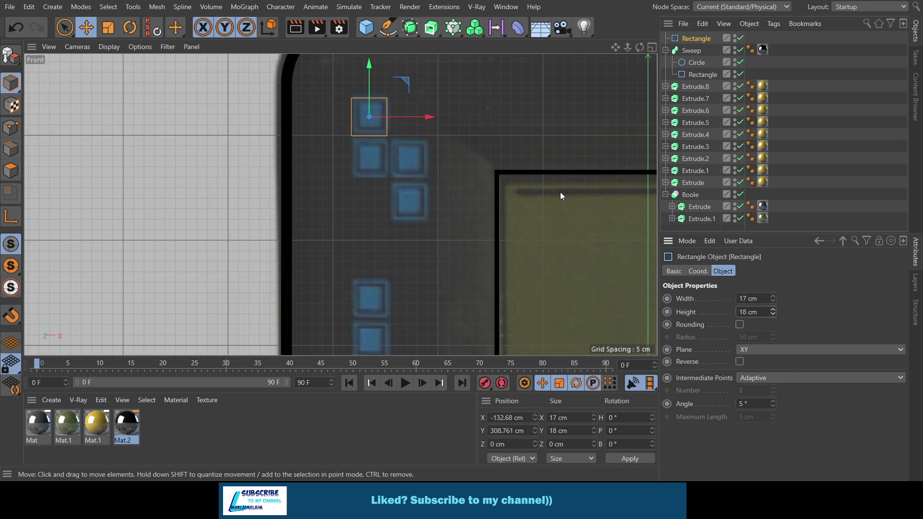
drag(409, 117, 366, 86)
mouse_move(397, 114)
mouse_down()
mouse_move(371, 95)
mouse_move(395, 117)
mouse_up()
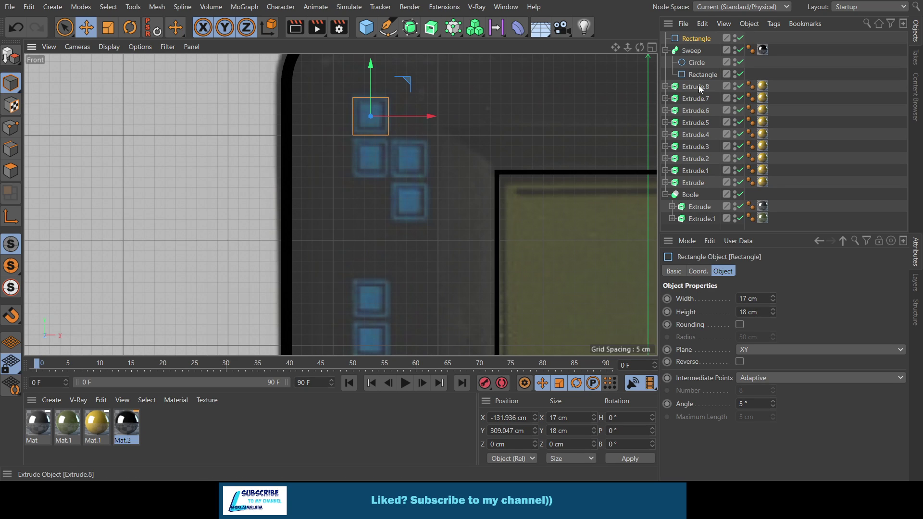
Duplicate the rectangle as Rectangle.1 and shrink it to 12 × 13 cm.
click(665, 51)
drag(695, 39, 694, 44)
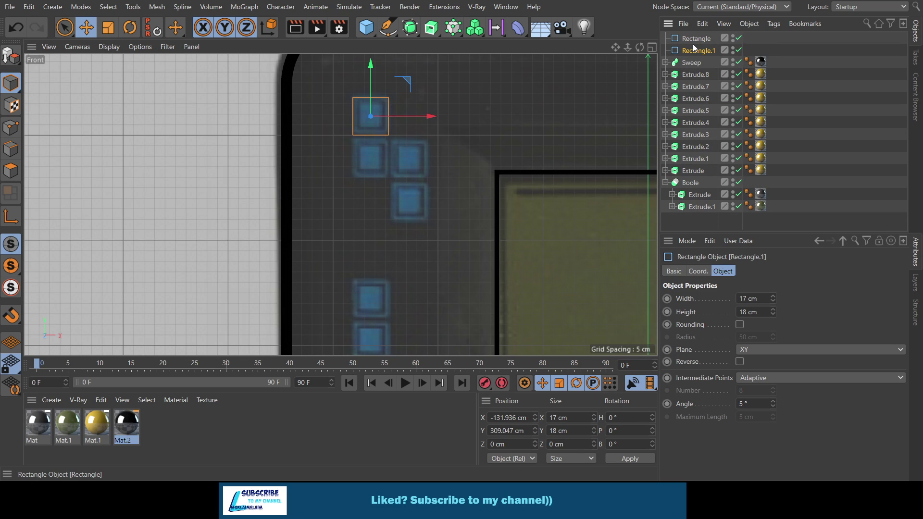
click(773, 302)
click(773, 302)
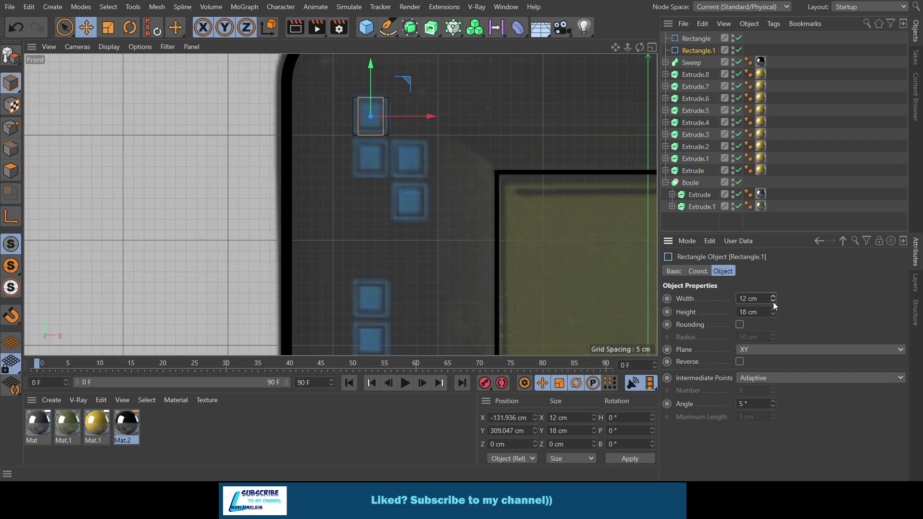
click(772, 314)
click(773, 313)
click(773, 314)
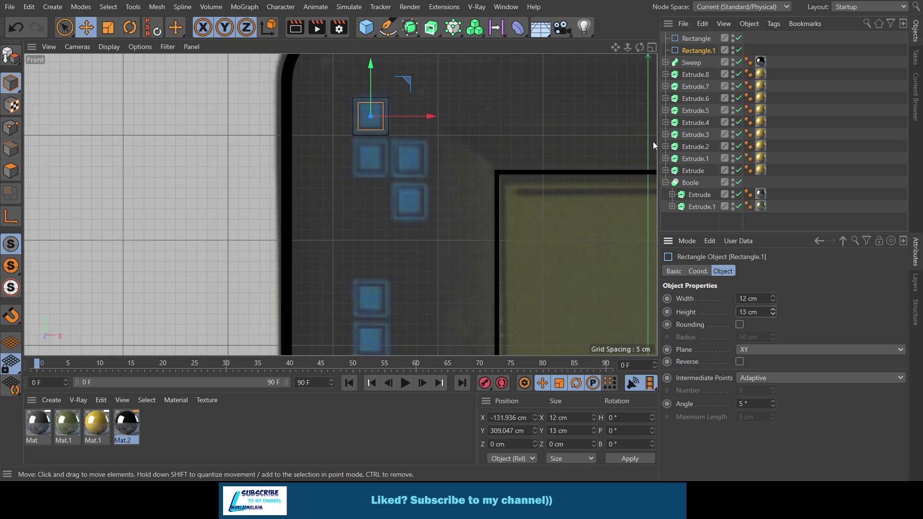
Merge the outer and inner rectangles into one spline with Connect Objects + Delete.
click(696, 39)
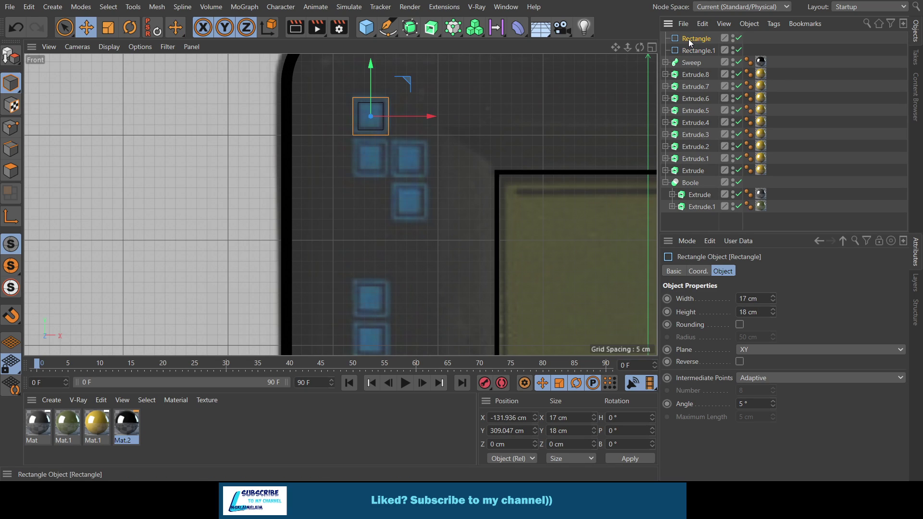
ctrl+click(695, 51)
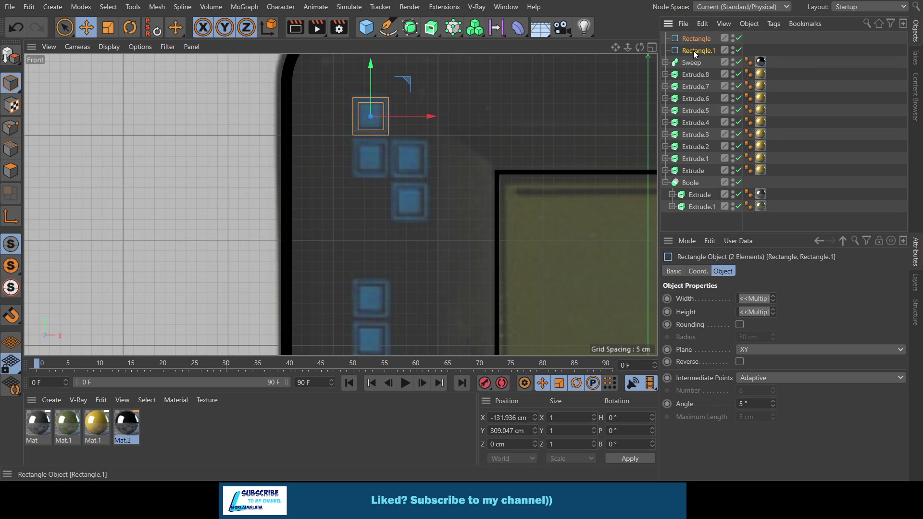
right_click(719, 172)
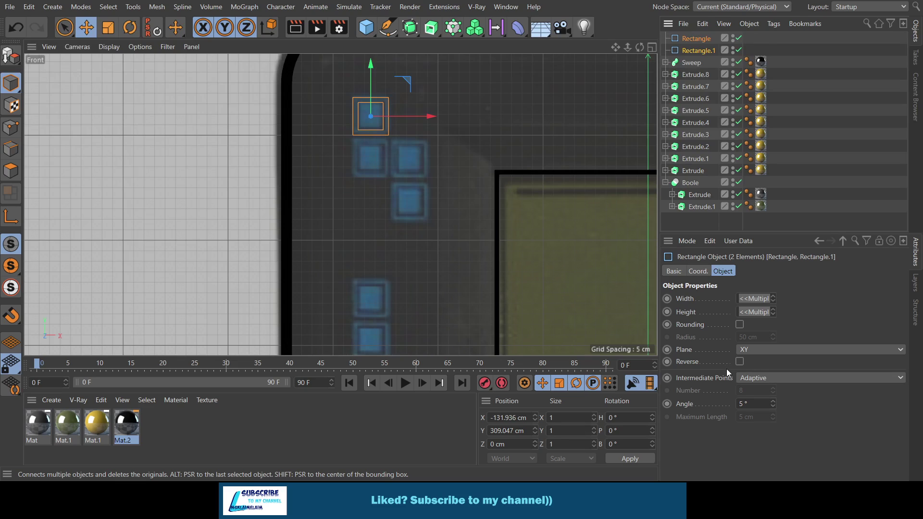
click(726, 368)
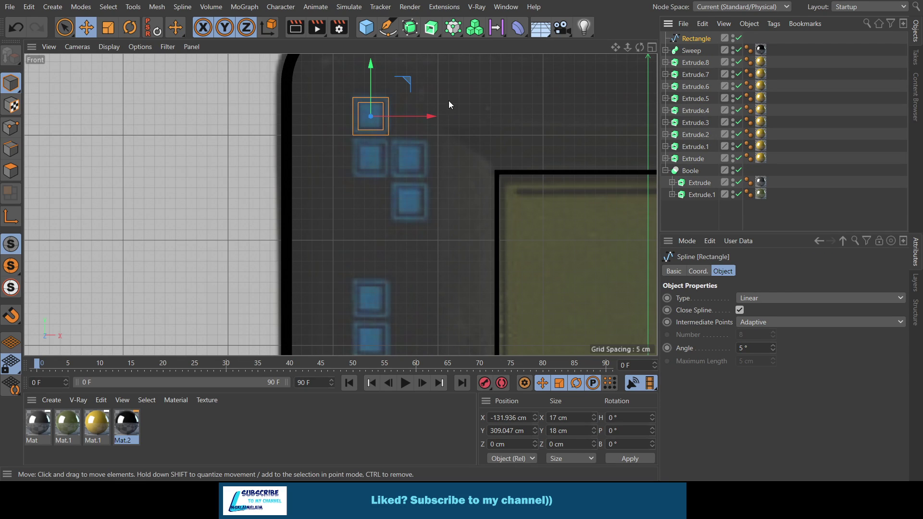
Sweep a 1 cm radius circle along the merged rectangle as Sweep.1.
click(387, 27)
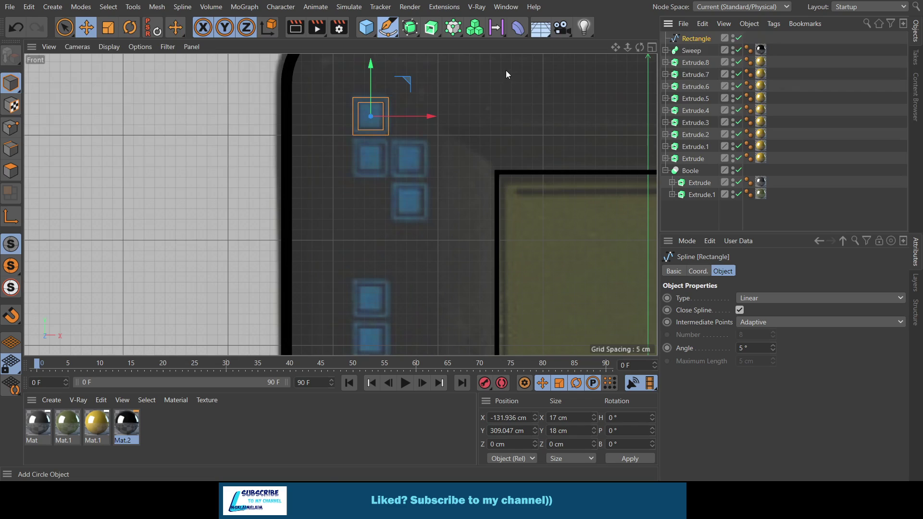
double_click(746, 323)
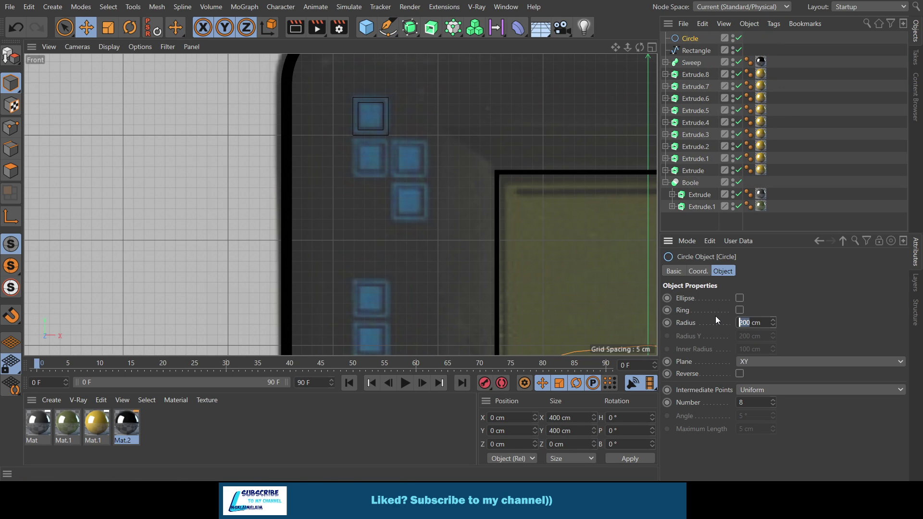
text(1)
key(Return)
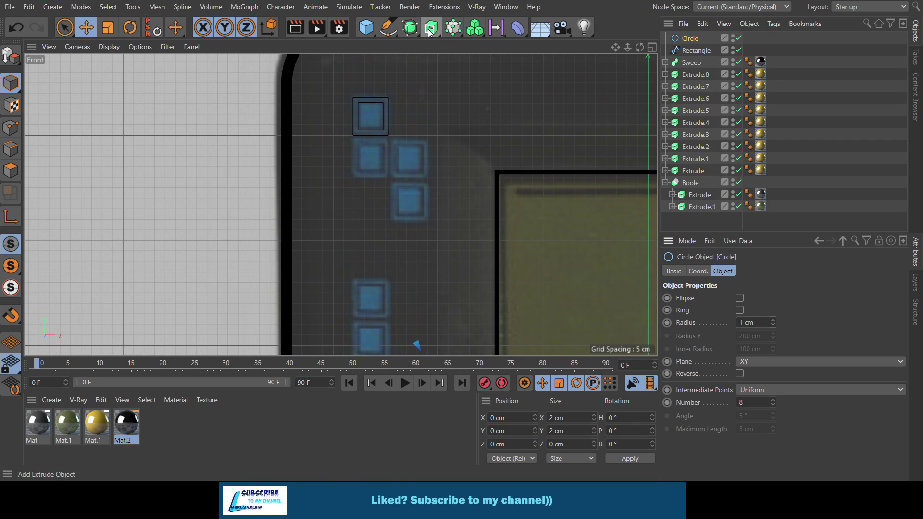
click(455, 96)
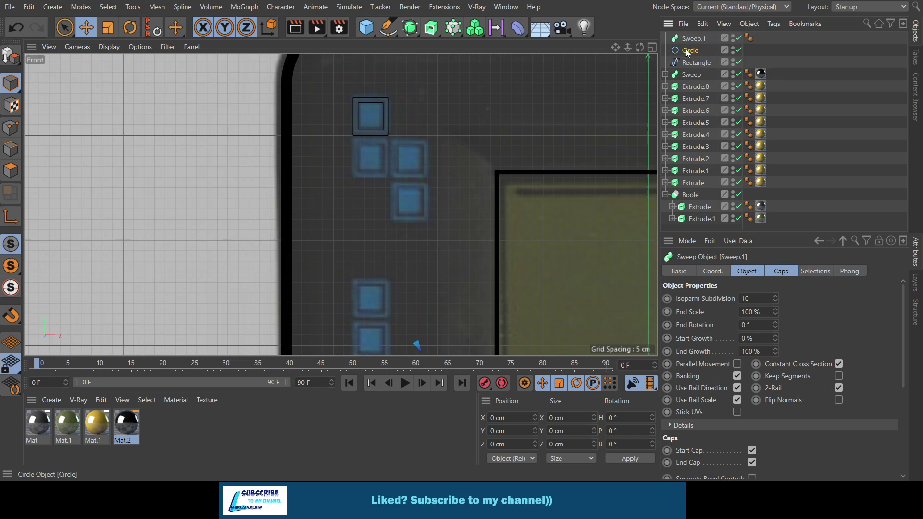
mouse_move(688, 53)
mouse_down()
mouse_move(692, 38)
mouse_move(693, 53)
mouse_up()
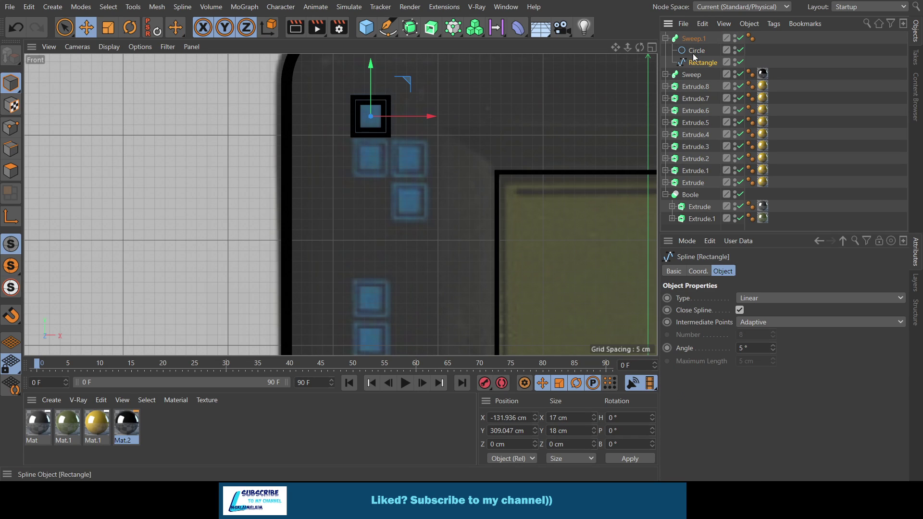
Move the icon frame along Z to −14.096 cm onto the console face.
click(648, 50)
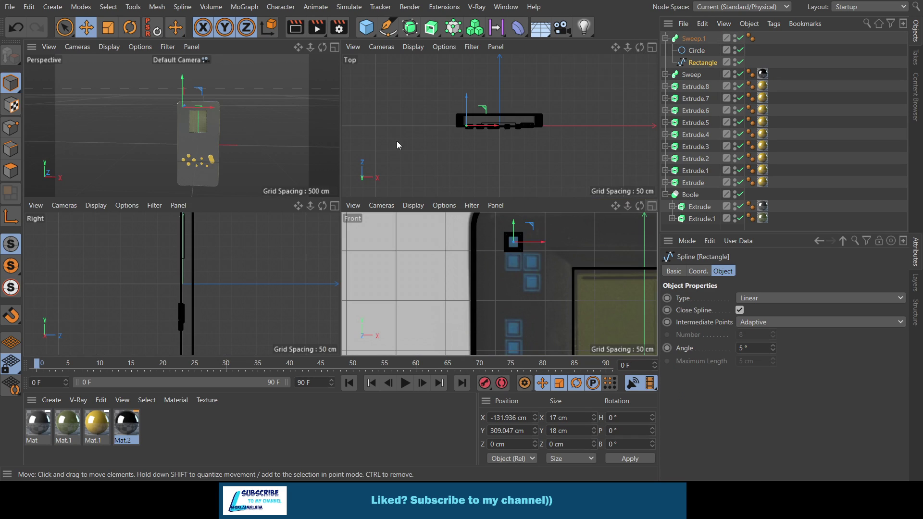
click(334, 47)
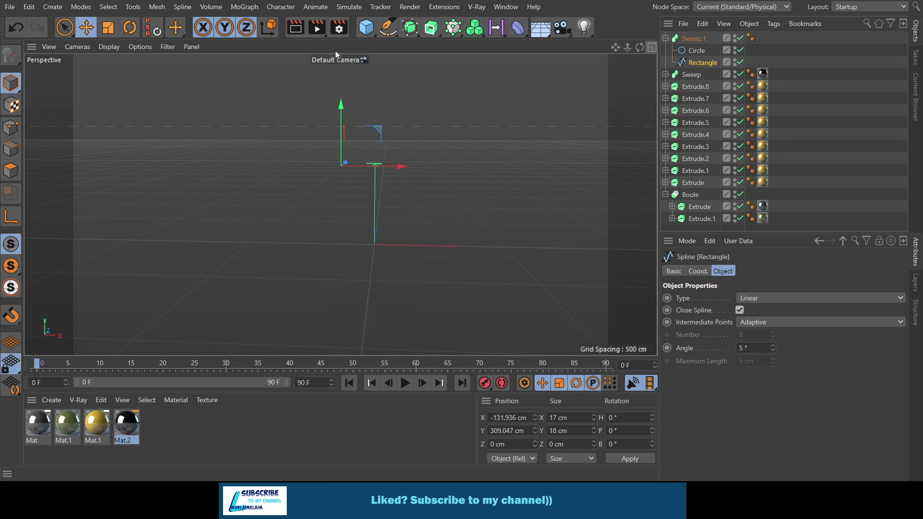
drag(633, 48, 615, 51)
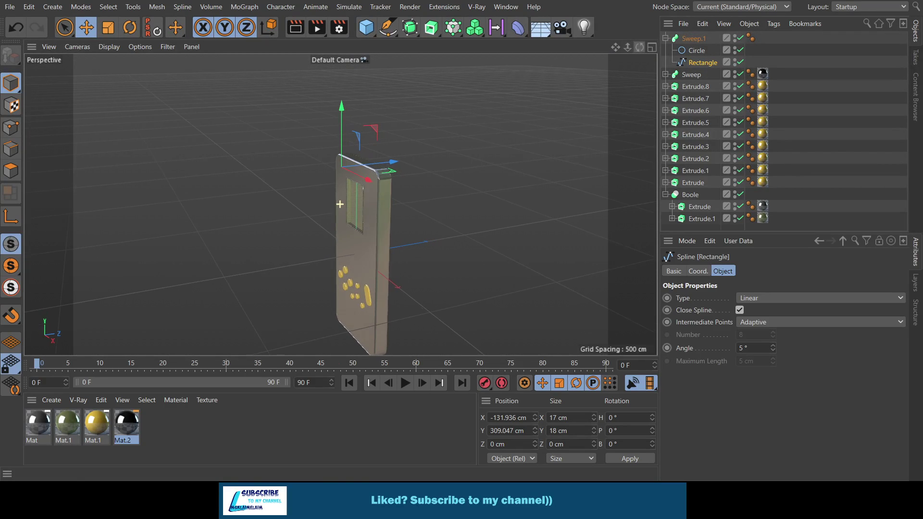
drag(394, 164, 347, 170)
Duplicate Mat.2 into a new dark material, Mat.3.
scroll(347, 173, up, 3)
scroll(347, 173, up, 2)
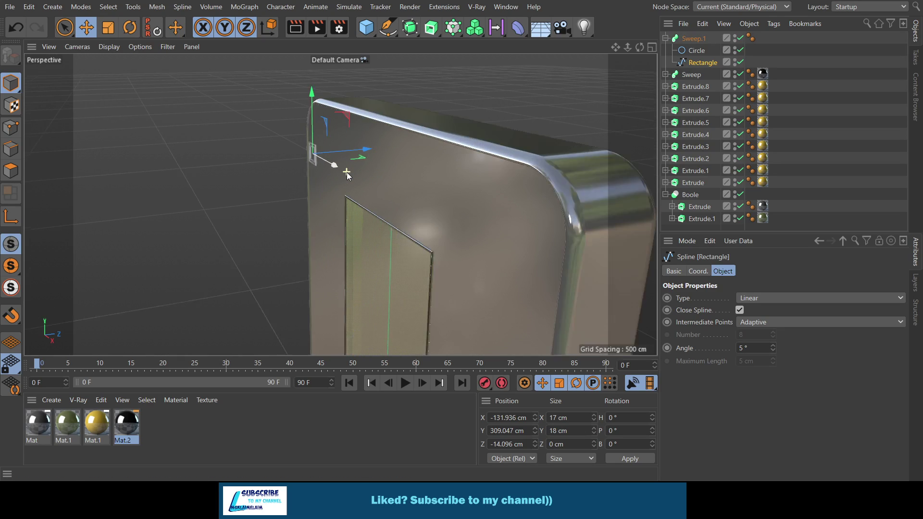
scroll(347, 173, up, 2)
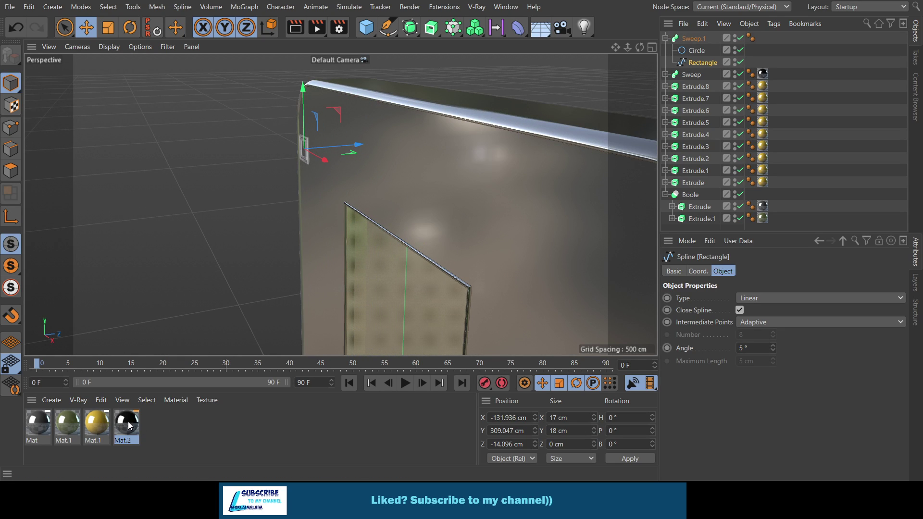
ctrl+drag(123, 425, 153, 425)
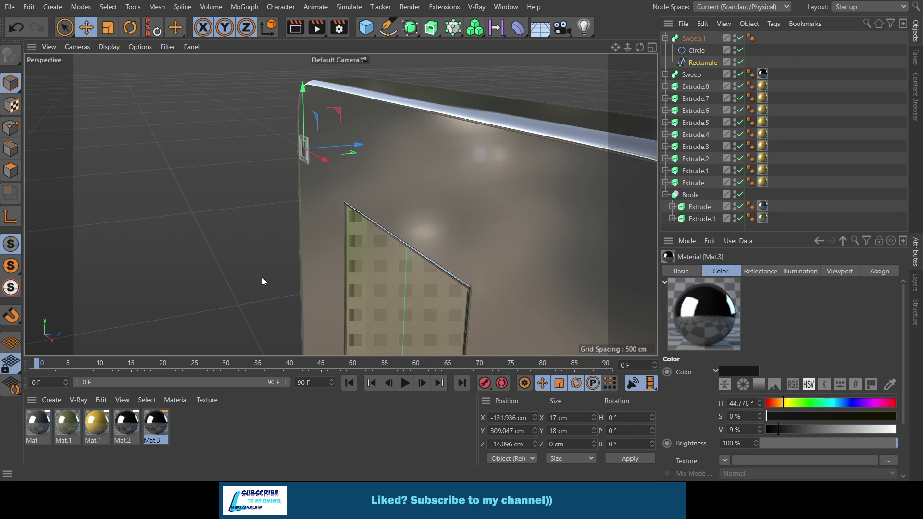
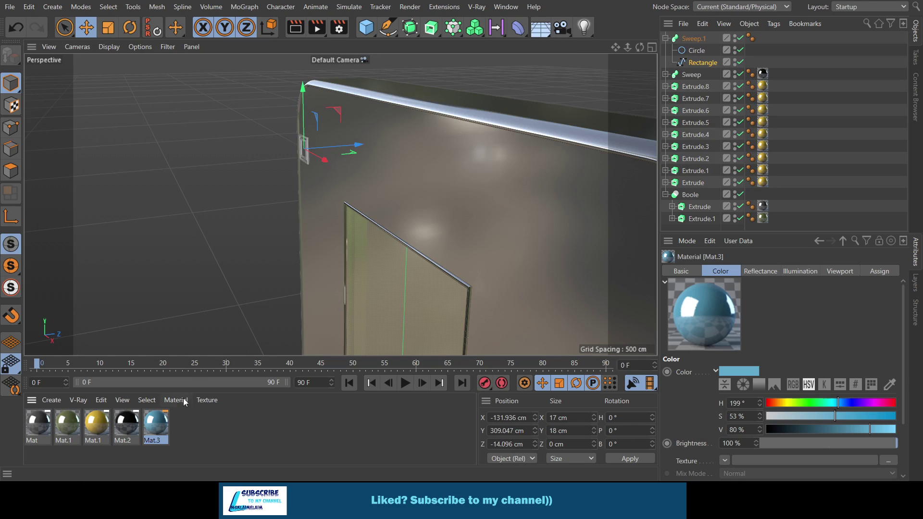
Apply the blue Mat.3 material to Sweep.1 and move it slightly forward, in the maximized Front view.
drag(160, 423, 697, 38)
drag(352, 147, 364, 147)
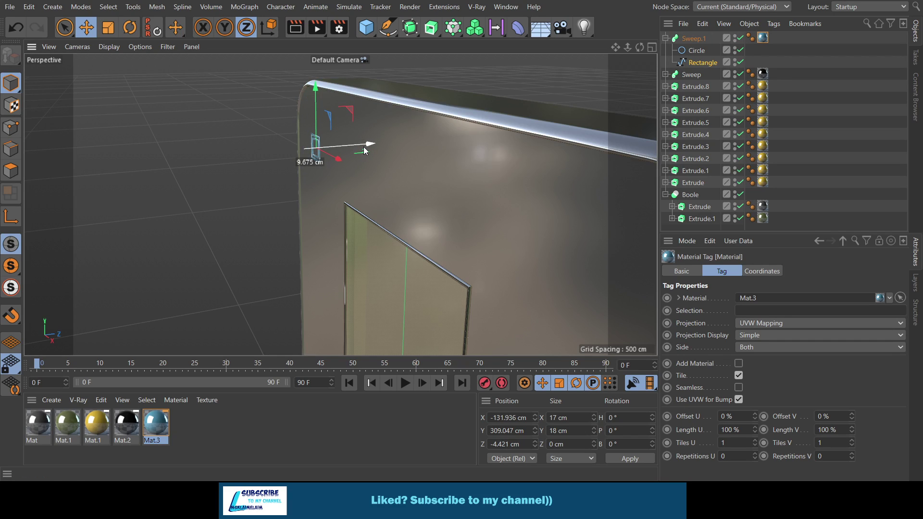
click(652, 48)
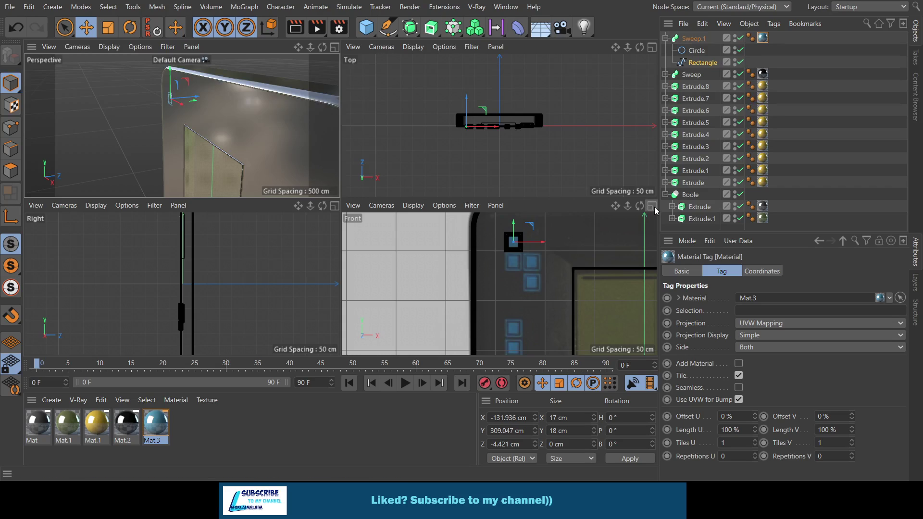
click(652, 205)
drag(374, 73, 375, 116)
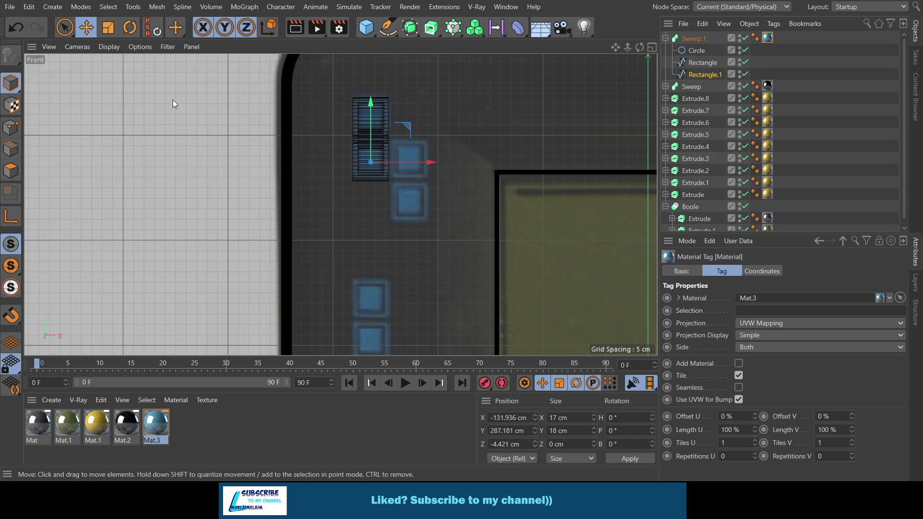
key(ctrl+z)
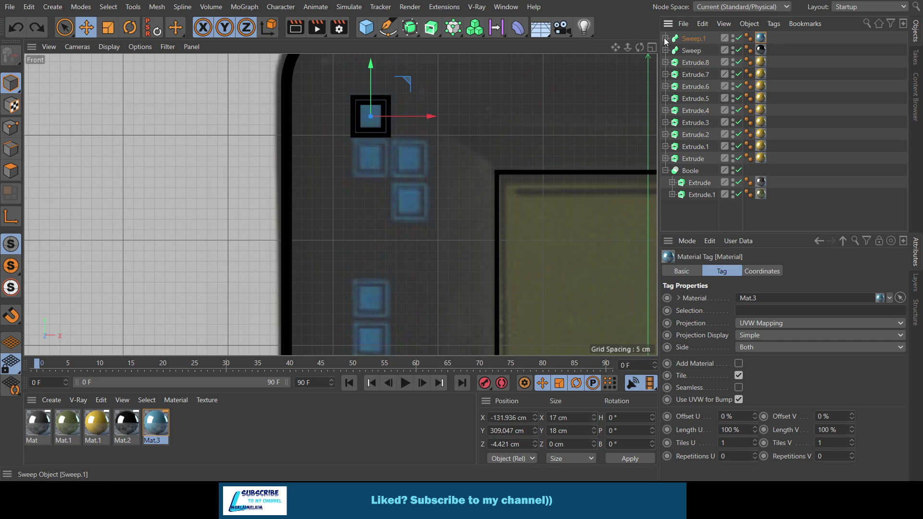
click(666, 38)
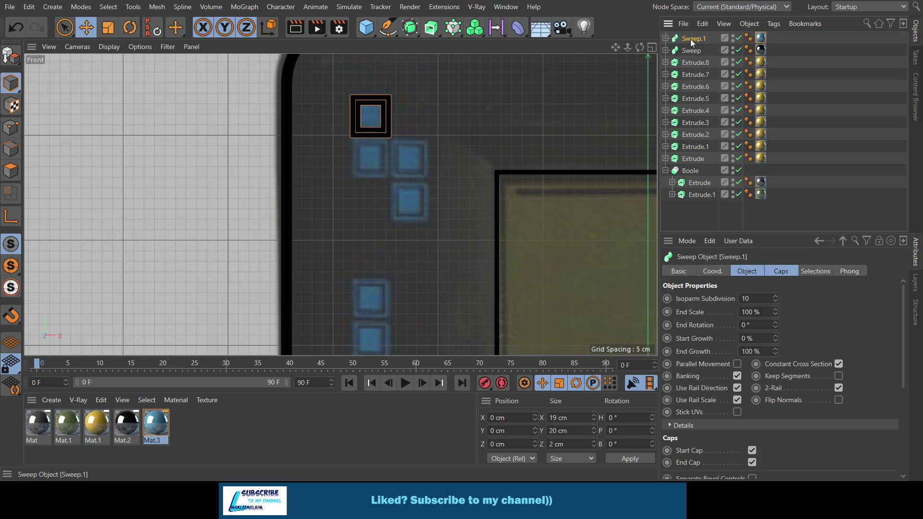
Copy the square frame below, to the right and further down, creating Sweep.2–Sweep.4.
scroll(362, 189, down, 5)
scroll(362, 189, down, 2)
scroll(362, 188, down, 3)
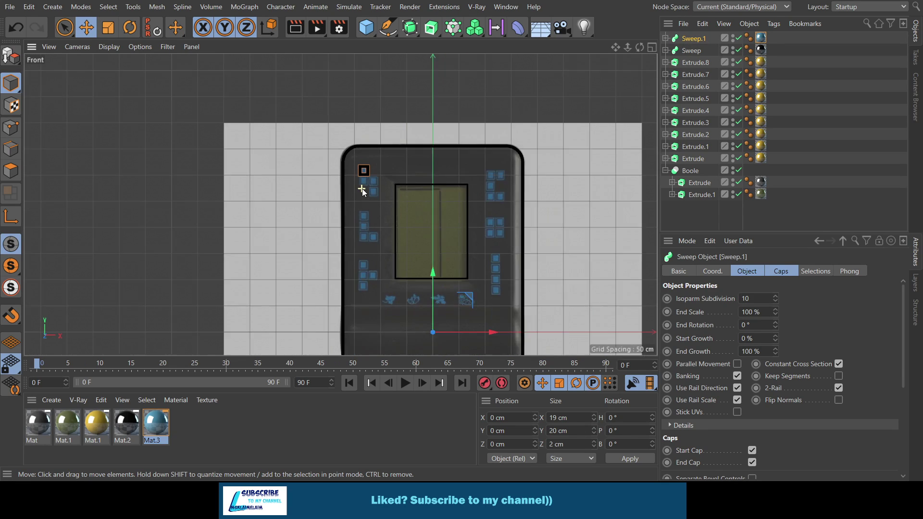
scroll(361, 188, down, 1)
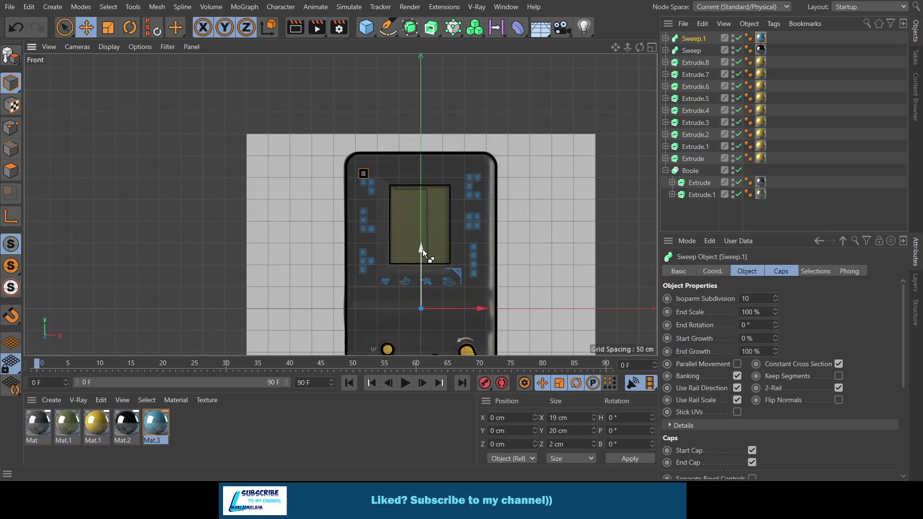
ctrl+drag(423, 249, 423, 258)
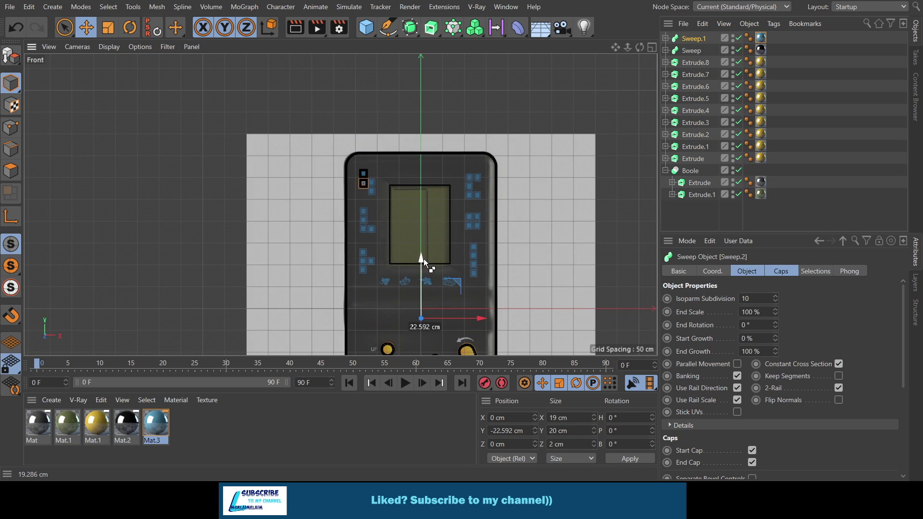
scroll(384, 231, up, 2)
scroll(375, 224, up, 1)
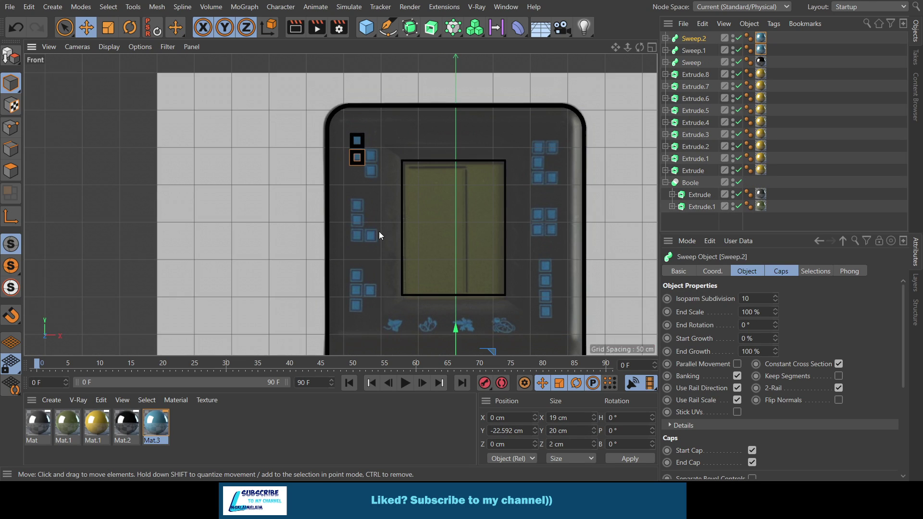
scroll(456, 271, down, 2)
ctrl+drag(483, 353, 495, 350)
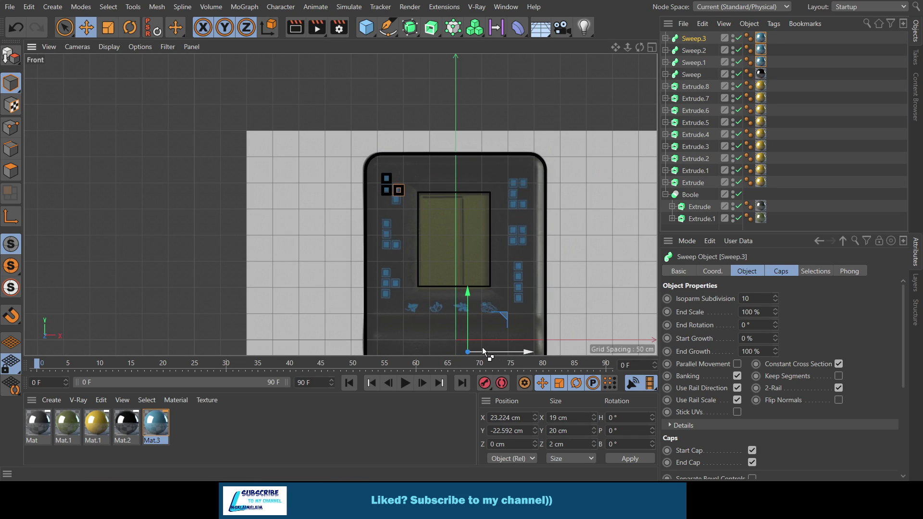
ctrl+drag(469, 306, 471, 317)
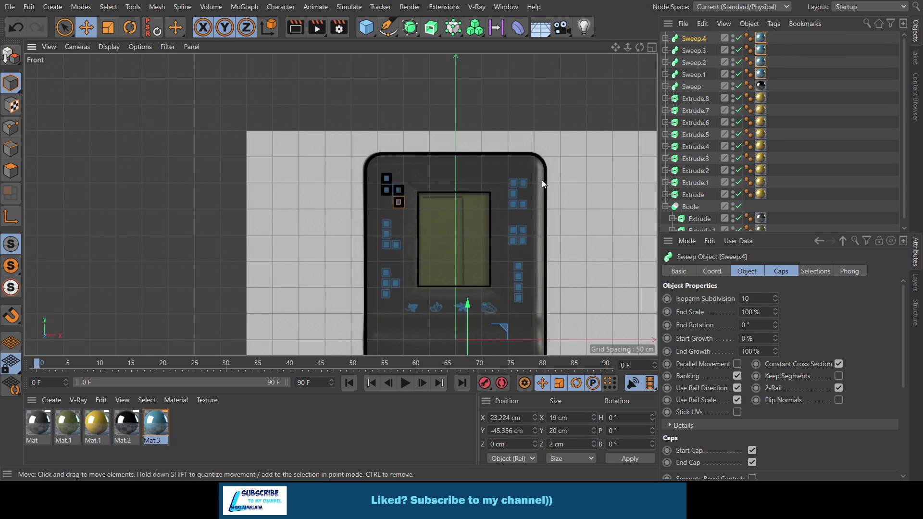
Nudge Sweep.2 and Sweep.3 into line to form the S-shaped block, then return to Perspective.
click(691, 51)
scroll(402, 193, up, 2)
scroll(400, 193, up, 1)
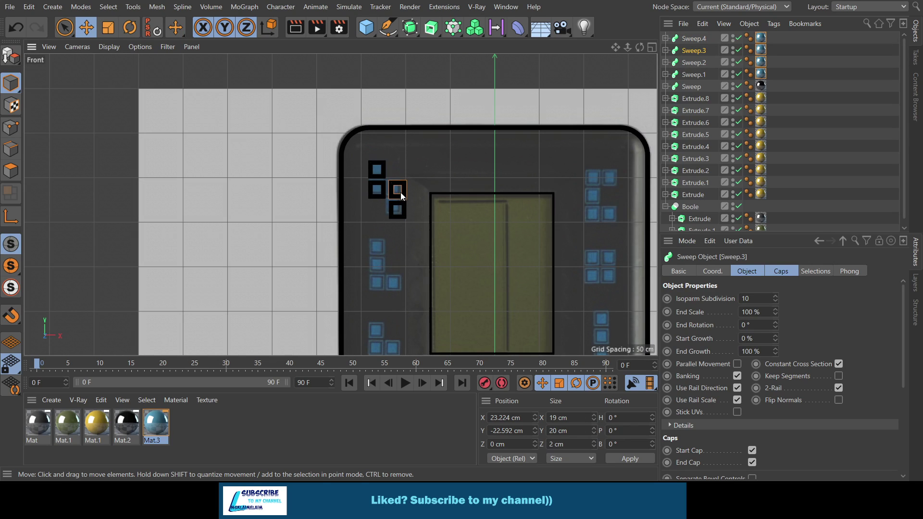
scroll(521, 220, down, 2)
scroll(565, 322, down, 2)
scroll(564, 323, down, 2)
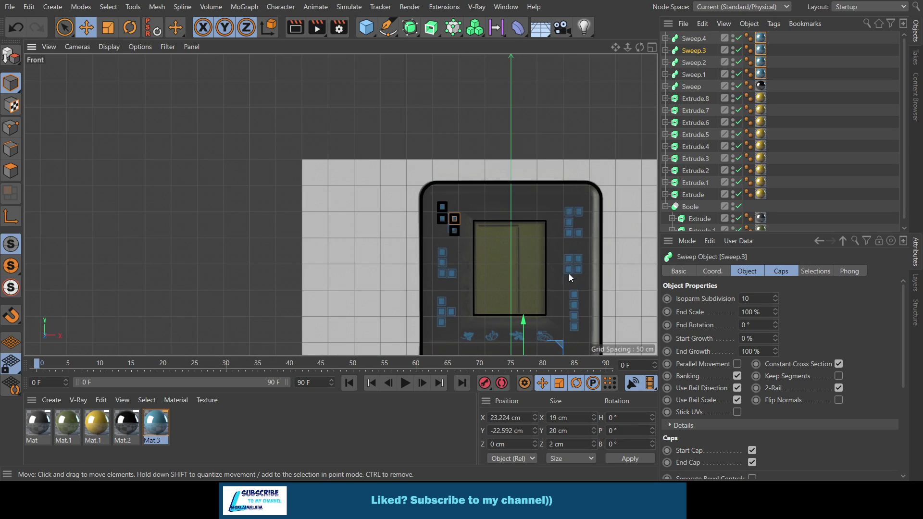
scroll(569, 273, down, 2)
drag(592, 347, 590, 348)
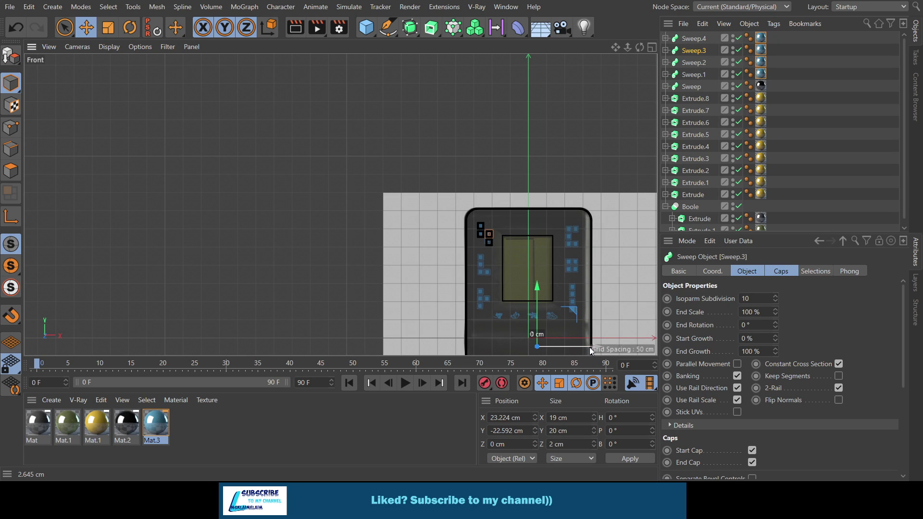
scroll(494, 248, up, 3)
scroll(494, 247, up, 3)
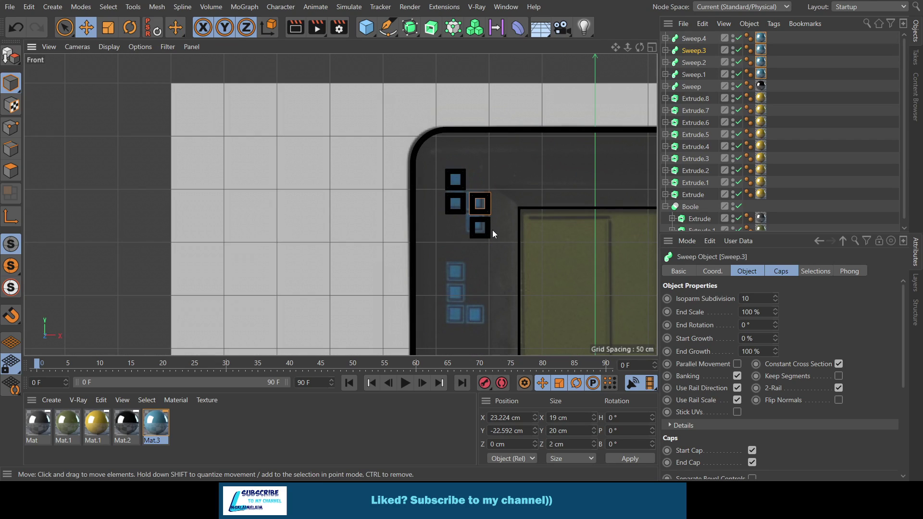
mouse_move(488, 209)
mouse_down()
mouse_move(457, 209)
mouse_move(484, 203)
mouse_move(486, 229)
mouse_up()
click(454, 209)
click(480, 209)
click(481, 223)
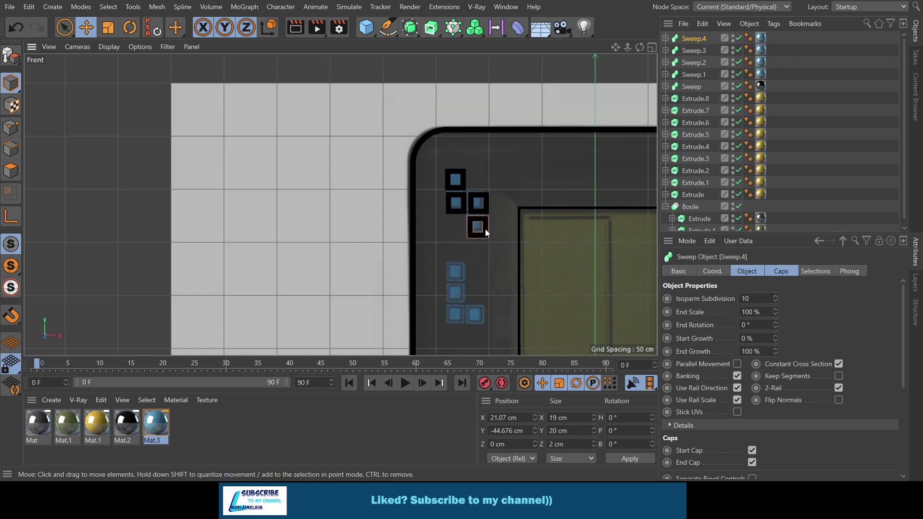
click(652, 47)
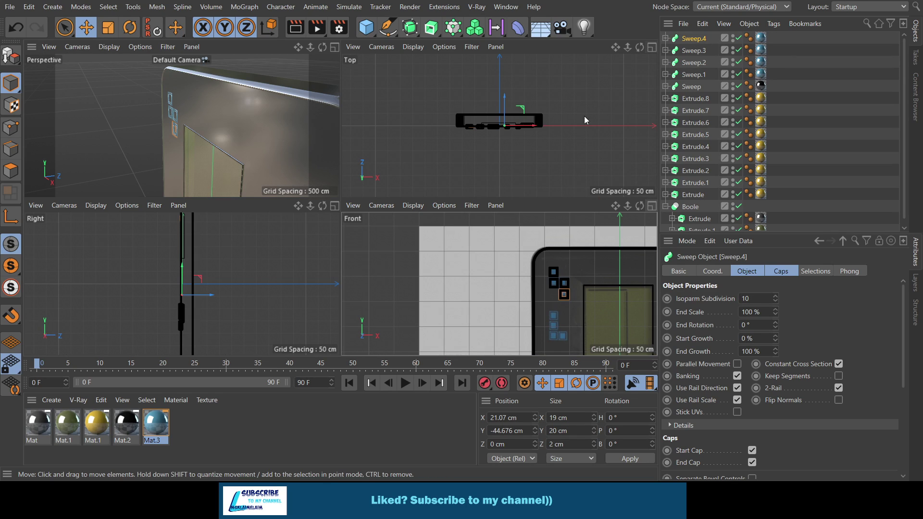
click(335, 48)
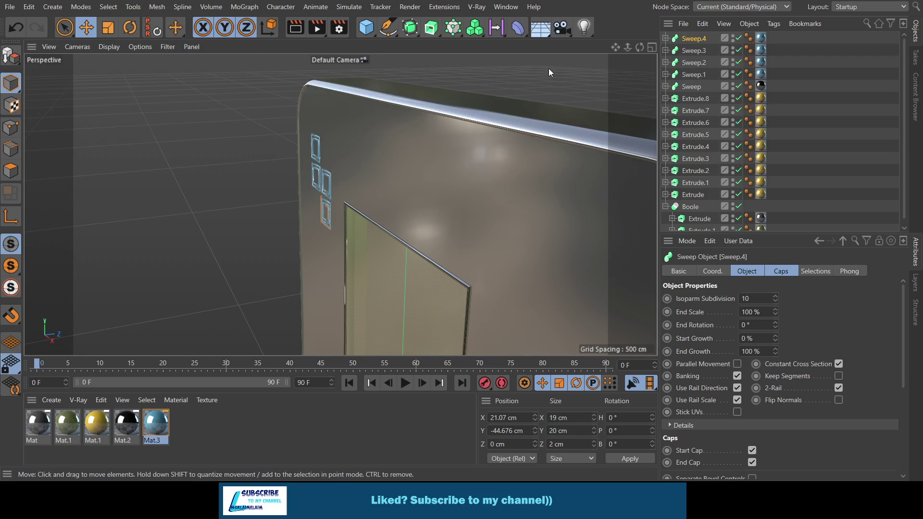
Orbit to view the four squares face-on, undo the accidental move, and maximize the Front view.
alt+drag(340, 205, 394, 175)
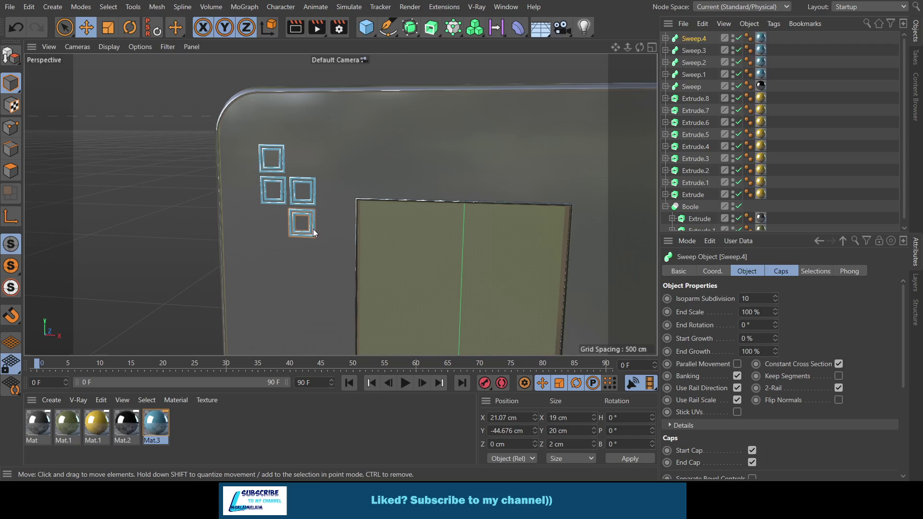
drag(313, 229, 313, 217)
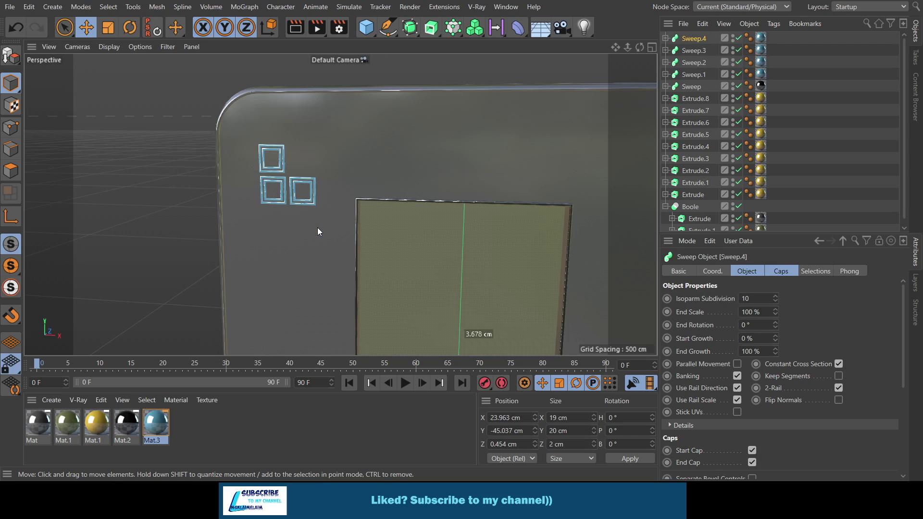
click(15, 34)
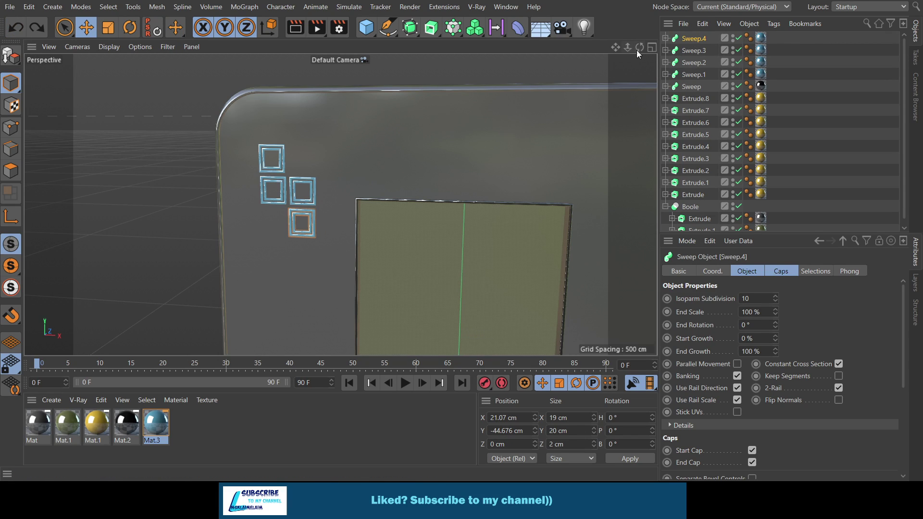
click(652, 46)
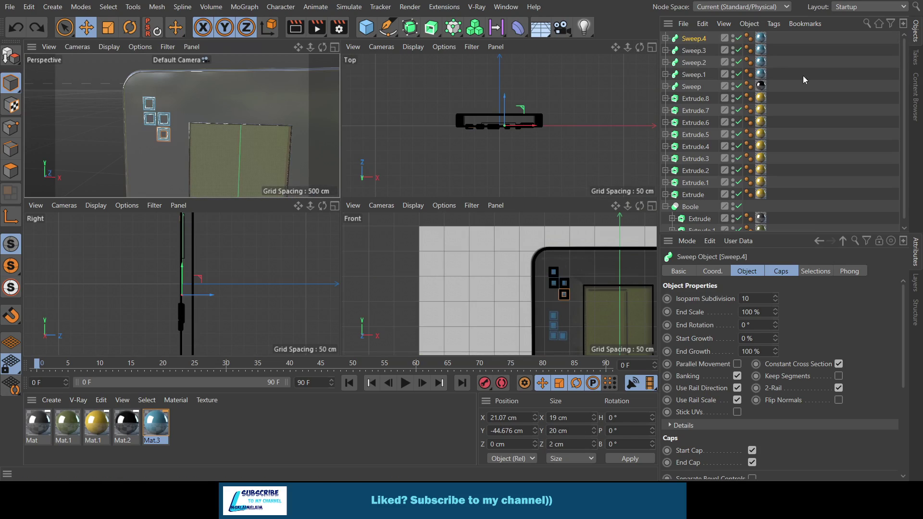
click(652, 209)
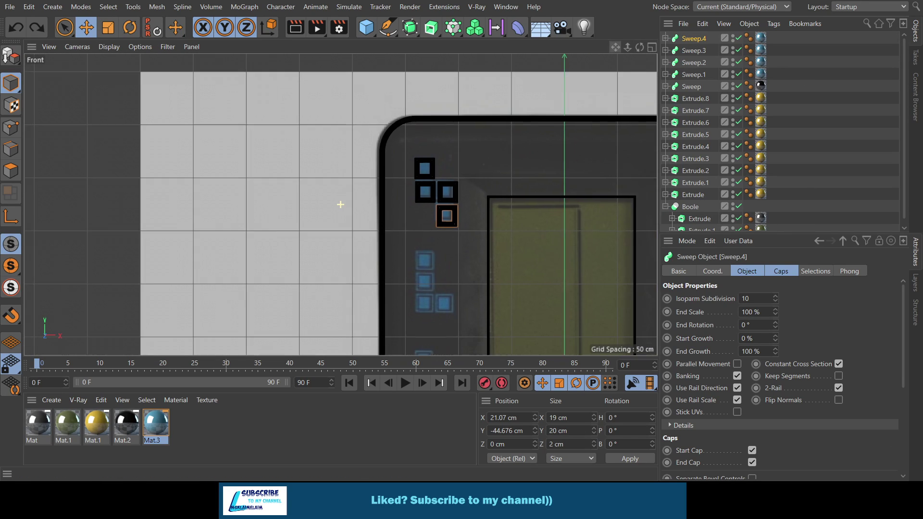
Copy square frames down the left column to start a second Tetris block.
middle_drag(616, 56, 426, 178)
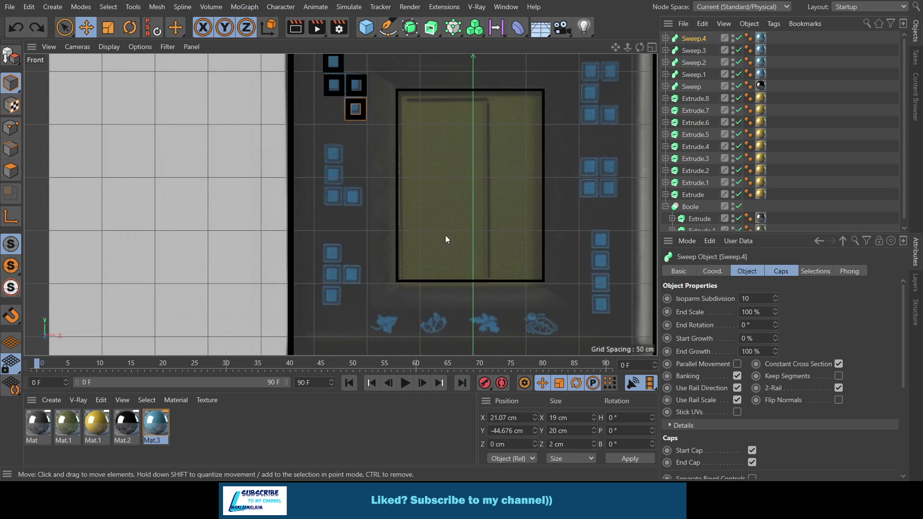
click(694, 39)
ctrl+drag(359, 116, 334, 164)
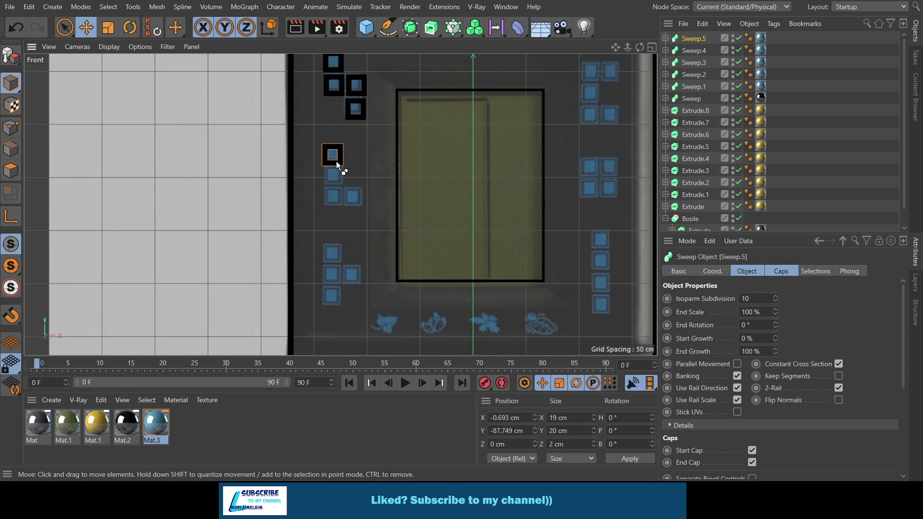
mouse_move(336, 161)
ctrl+mouse_down()
mouse_move(335, 211)
mouse_move(365, 205)
ctrl+mouse_up()
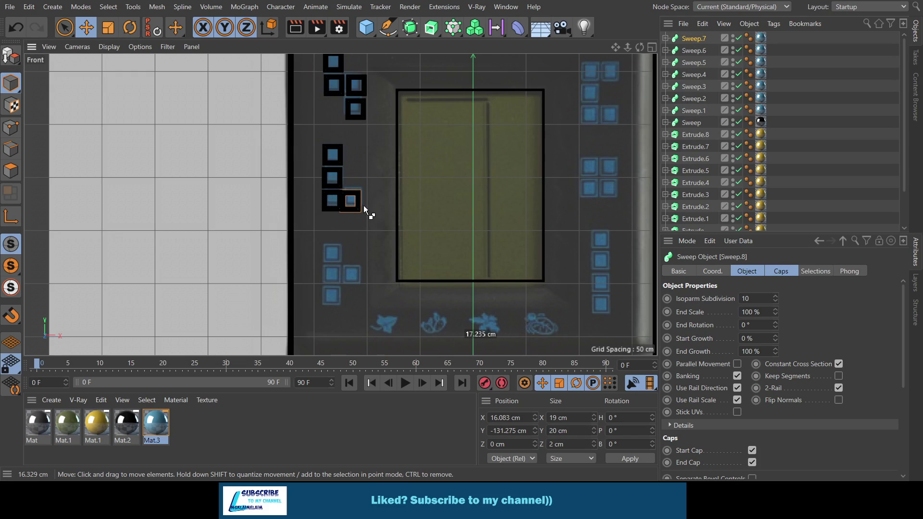
mouse_move(365, 205)
ctrl+mouse_down()
mouse_move(335, 261)
mouse_move(336, 286)
mouse_move(367, 275)
ctrl+mouse_up()
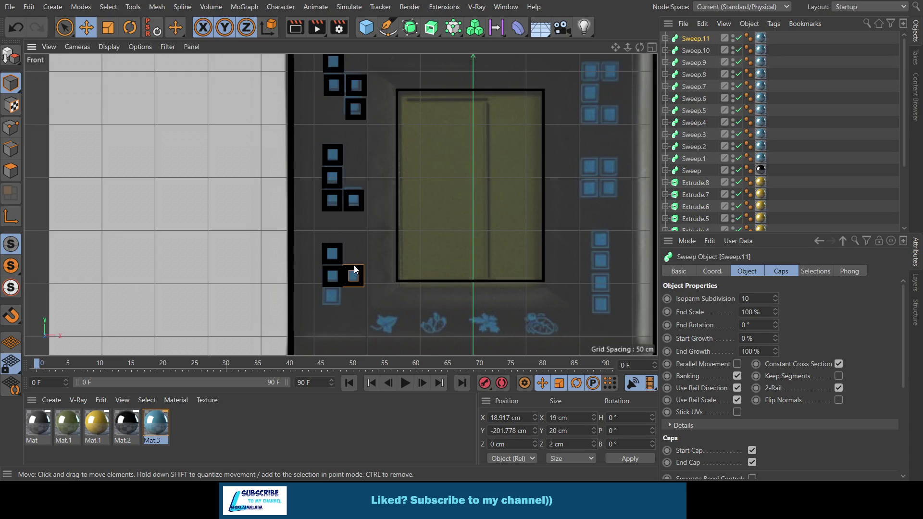
Nudge Sweep.11 into line and add another square below the lower block, up to Sweep.12.
scroll(354, 281, up, 3)
scroll(354, 269, up, 2)
drag(383, 310, 331, 342)
scroll(406, 221, down, 2)
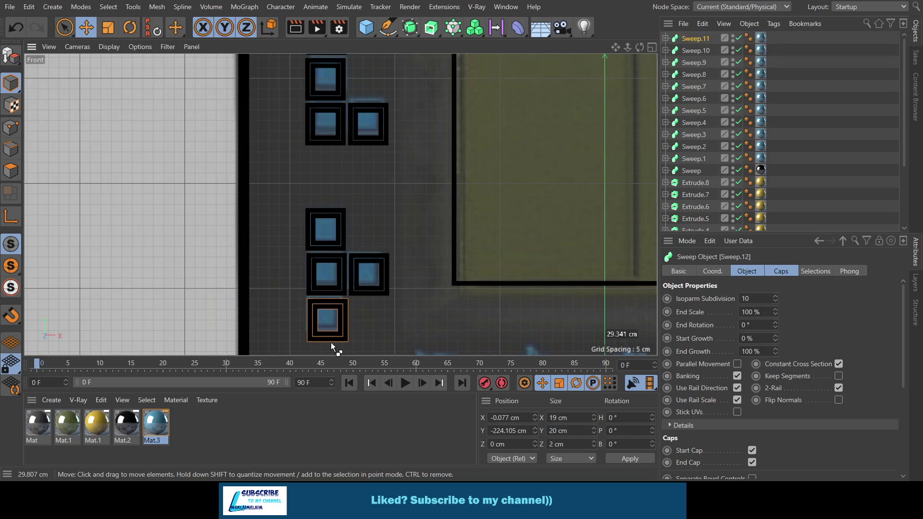
ctrl+drag(331, 342, 330, 343)
scroll(441, 211, down, 2)
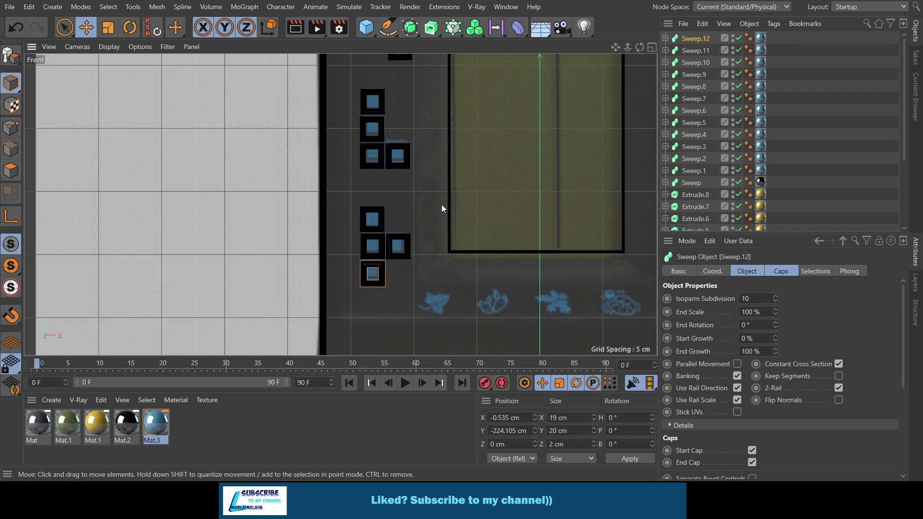
drag(614, 47, 340, 205)
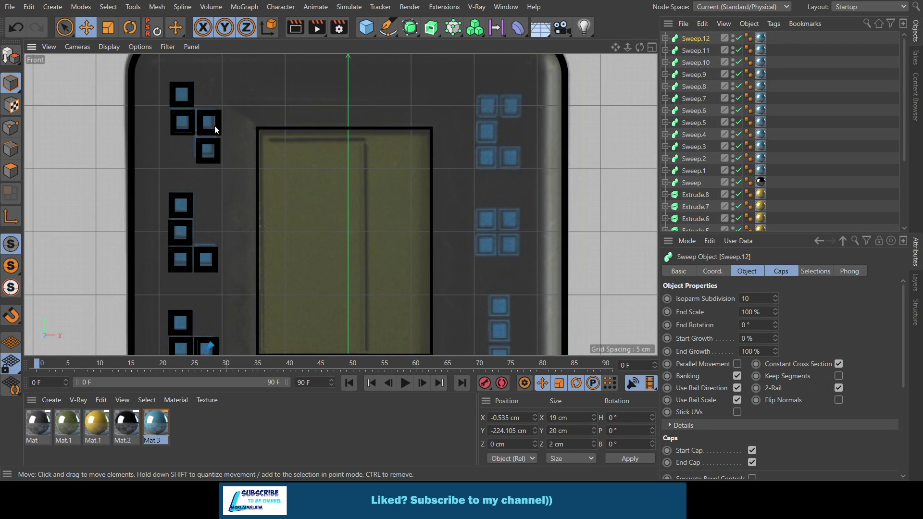
Copy square tiles to the right side as Sweep.13–Sweep.25, including a vertical four-square line.
mouse_move(218, 125)
ctrl+mouse_down()
mouse_move(525, 109)
mouse_move(495, 143)
mouse_move(489, 171)
mouse_move(531, 165)
mouse_move(483, 227)
mouse_move(522, 217)
mouse_move(520, 251)
mouse_move(485, 252)
mouse_move(515, 278)
mouse_move(514, 333)
ctrl+mouse_up()
scroll(541, 181, down, 5)
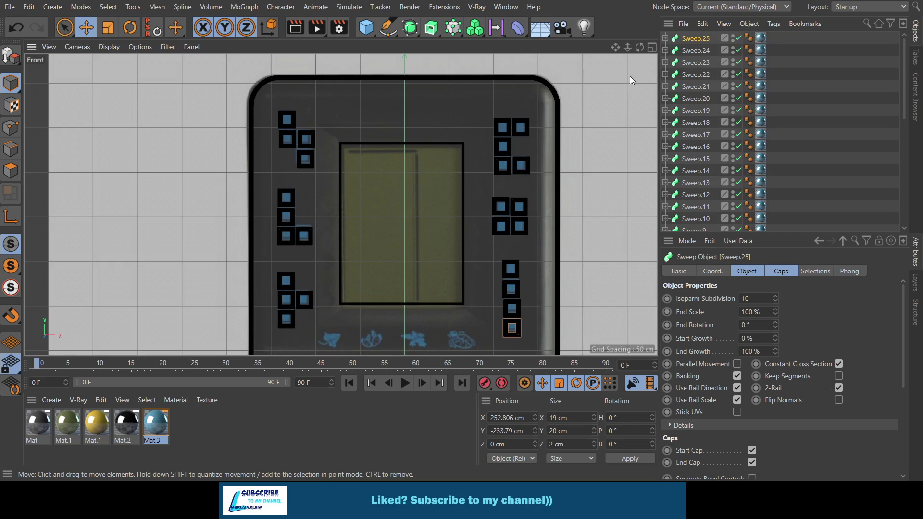
Maximize the Perspective view and render a preview of the console.
click(651, 47)
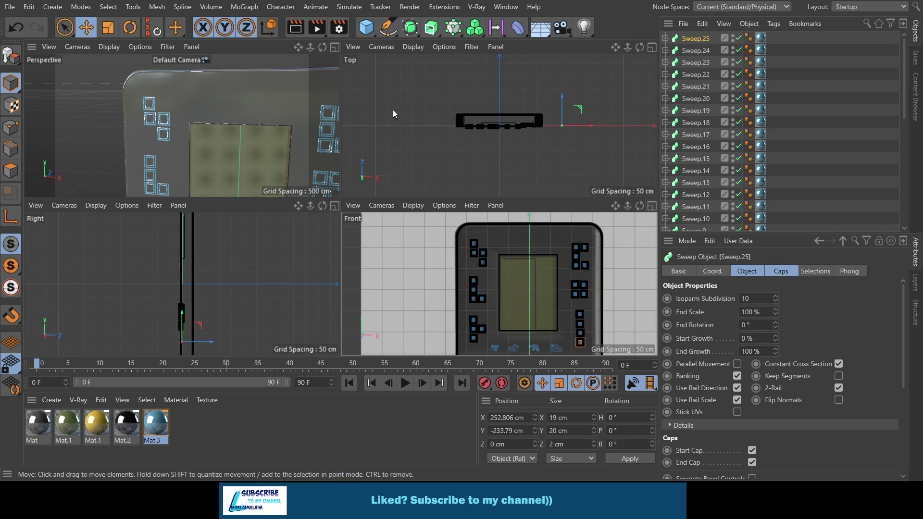
click(335, 47)
scroll(466, 123, down, 2)
scroll(466, 123, down, 2)
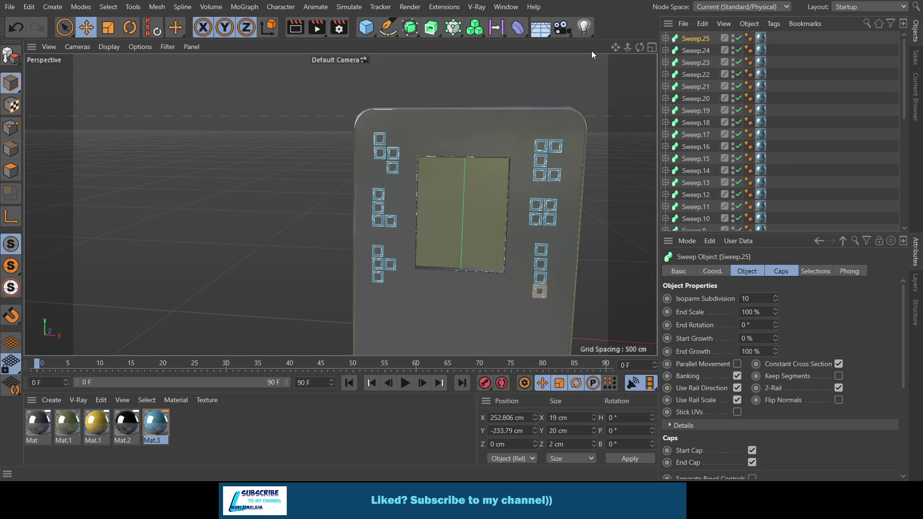
drag(613, 47, 536, 34)
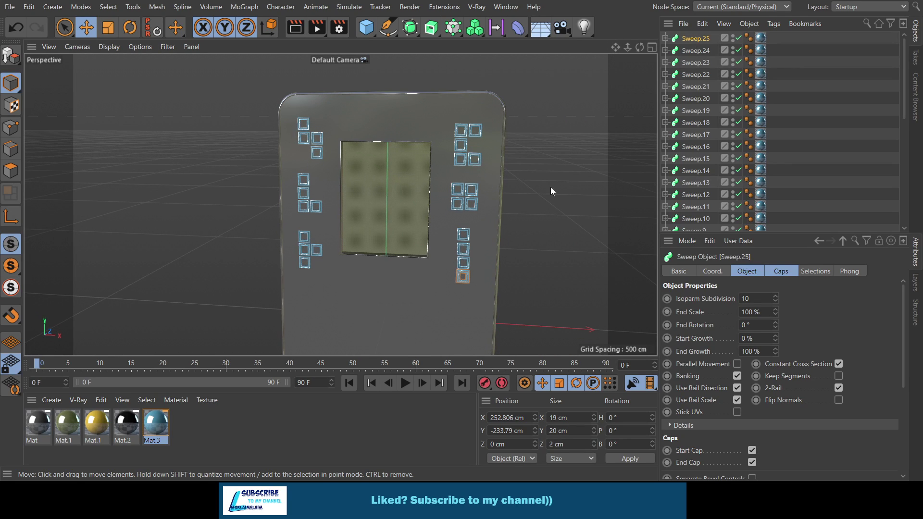
click(295, 27)
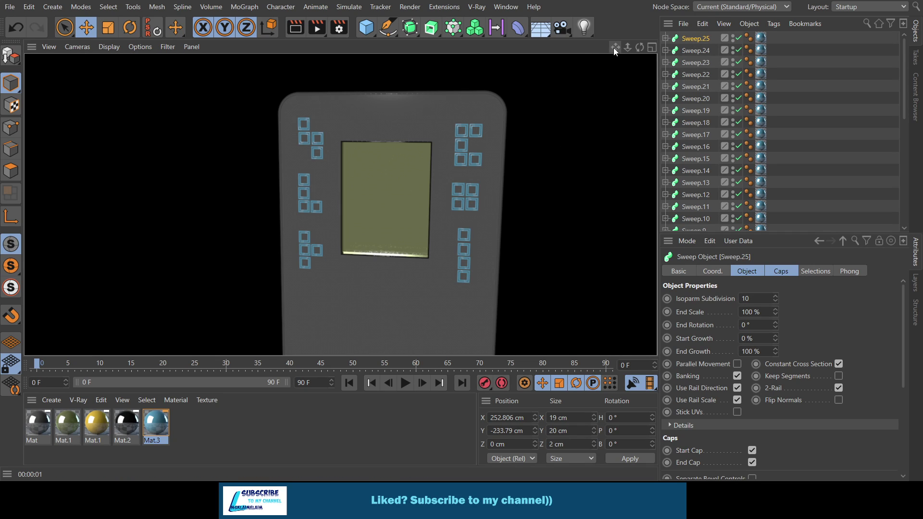
drag(614, 48, 613, 48)
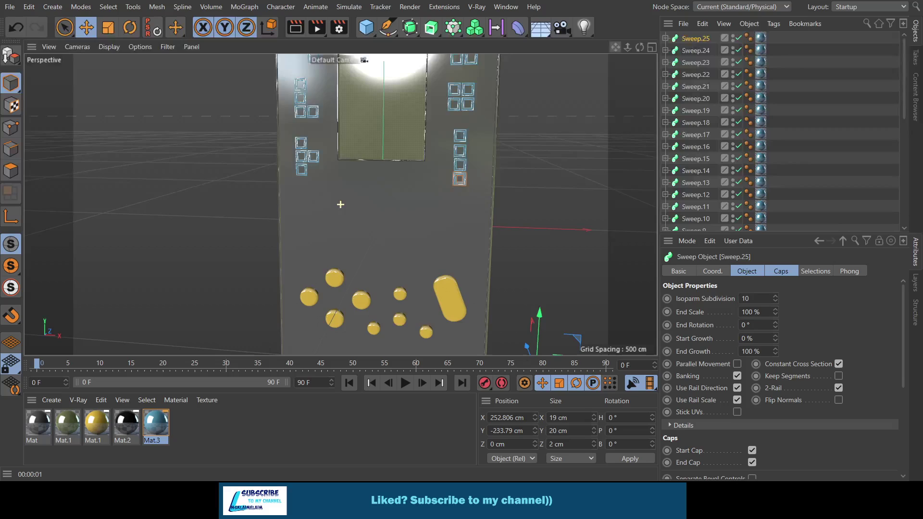
Return to the maximized Front view and activate the Spline Pen tool.
click(650, 48)
click(652, 206)
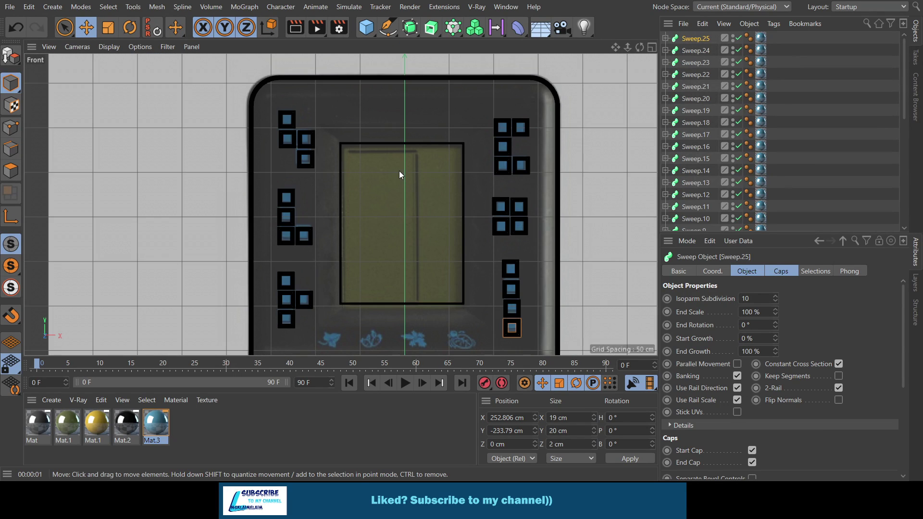
drag(614, 47, 582, 178)
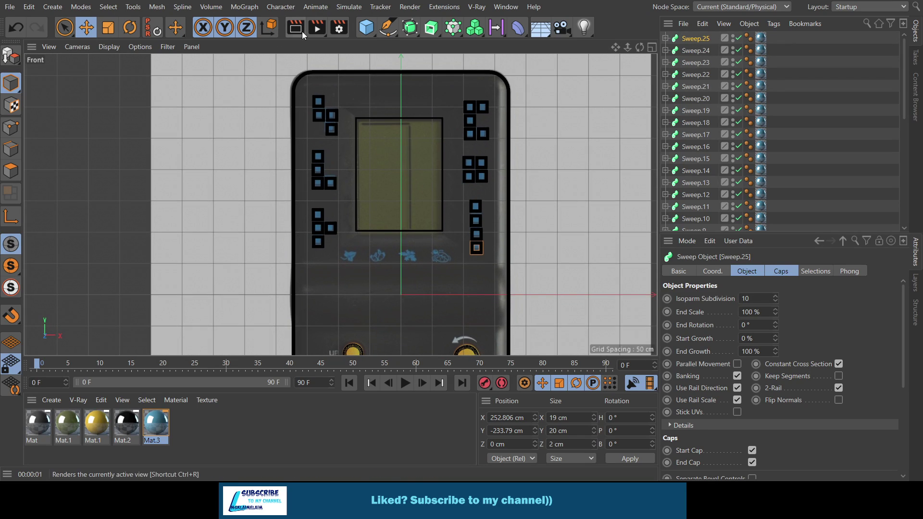
click(388, 28)
scroll(405, 136, up, 2)
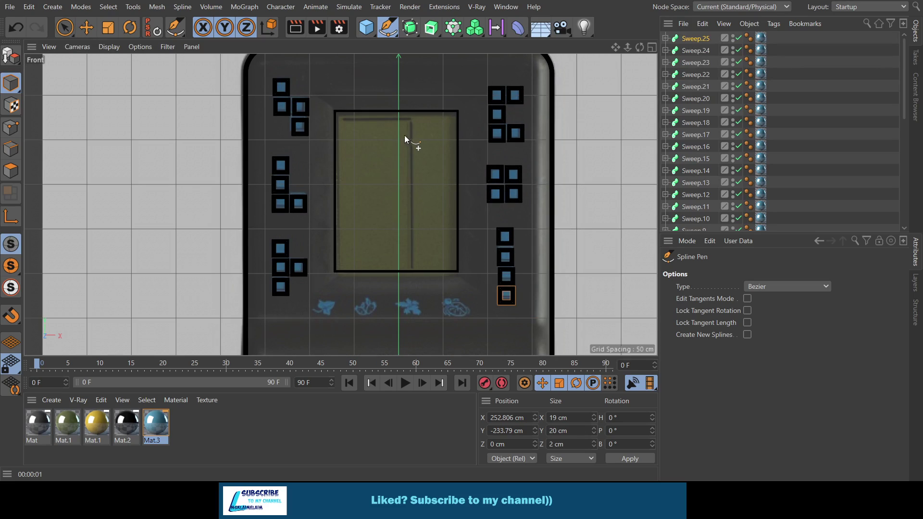
Draw an L-shaped spline along the screen's top edge and down its right side.
click(344, 118)
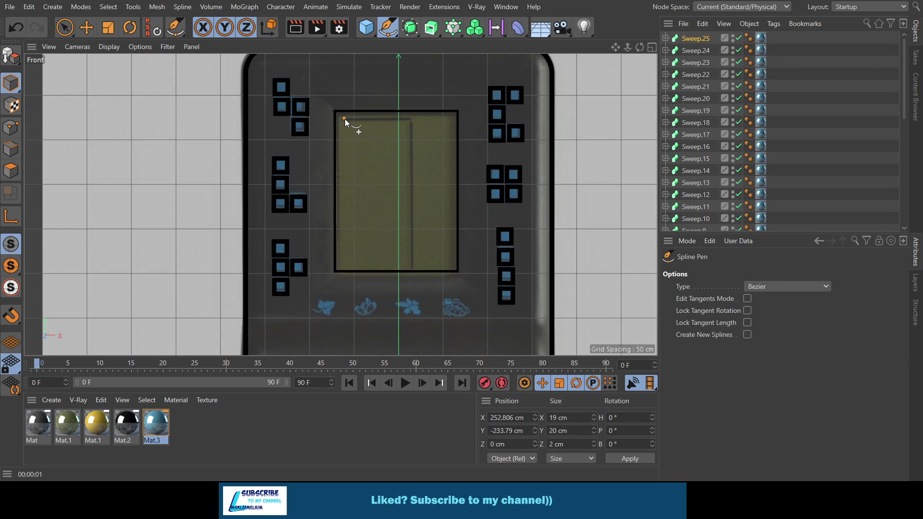
click(411, 119)
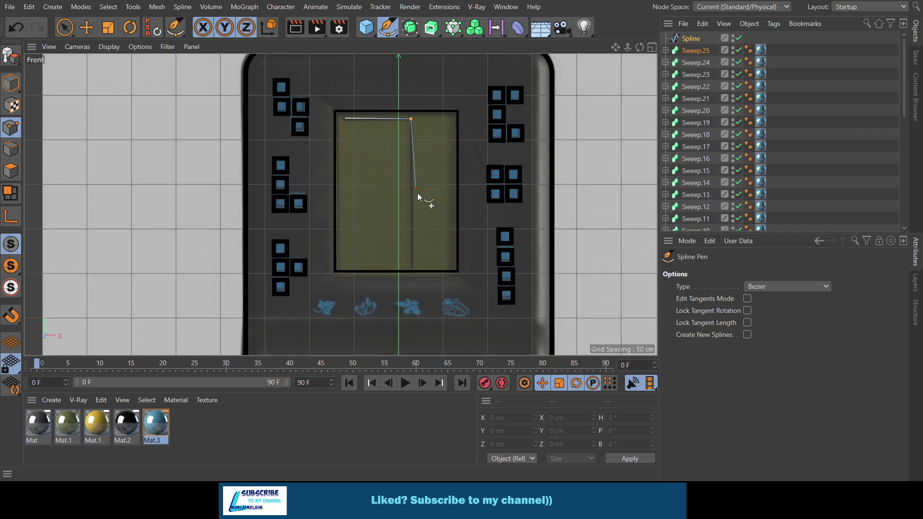
click(413, 270)
key(Escape)
Add a Circle with radius 1 and sweep it along the spline as Sweep.26.
click(393, 37)
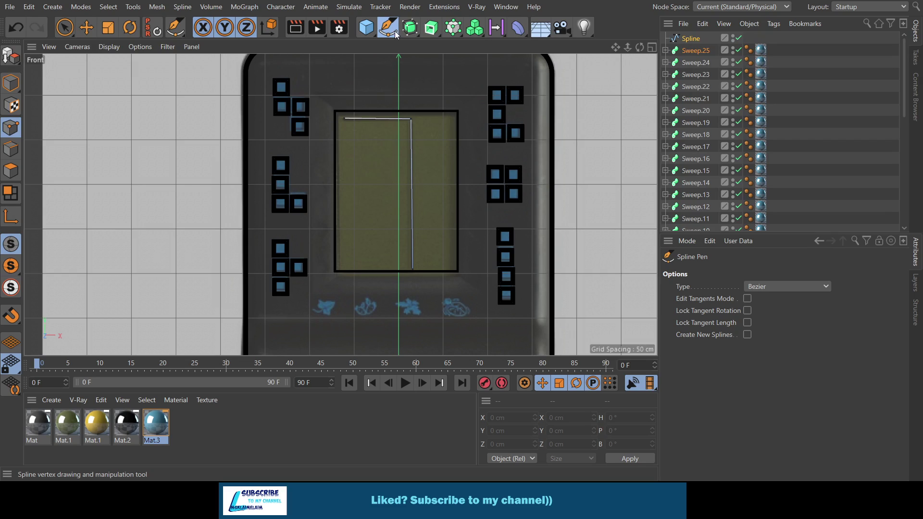
click(483, 68)
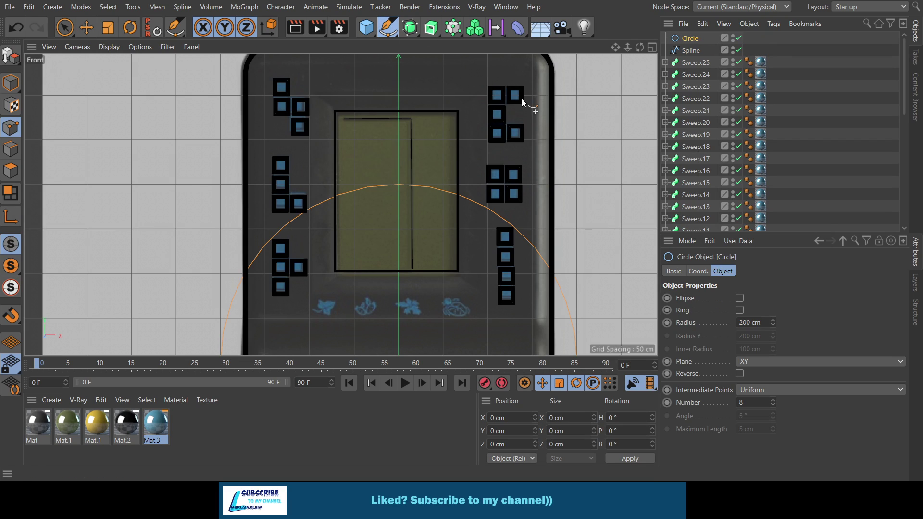
double_click(744, 323)
text(1)
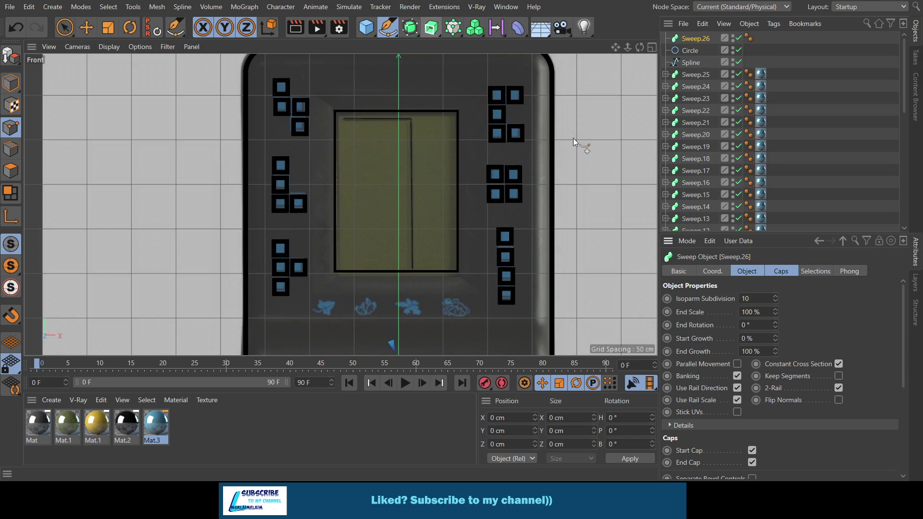
mouse_move(692, 50)
mouse_down()
mouse_move(695, 39)
mouse_move(696, 59)
mouse_move(695, 40)
mouse_up()
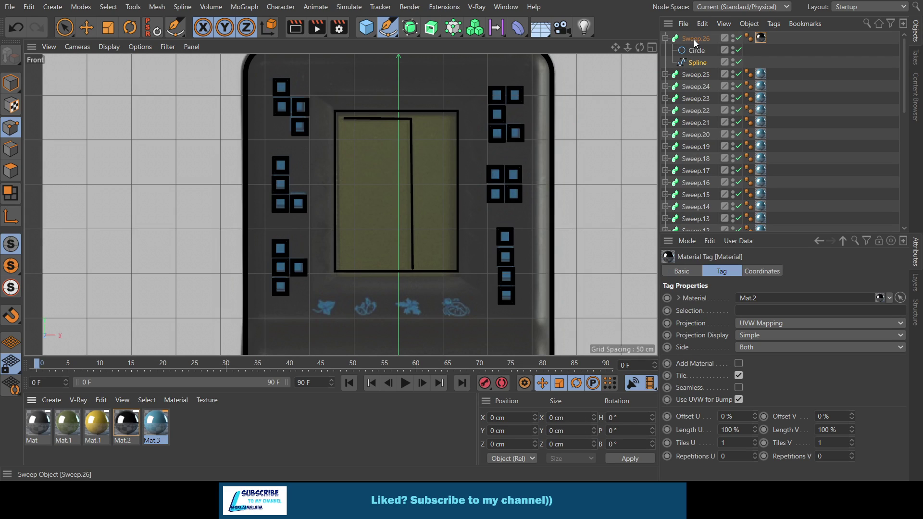
Return to the maximized Front view with the Move tool in Model mode.
click(651, 47)
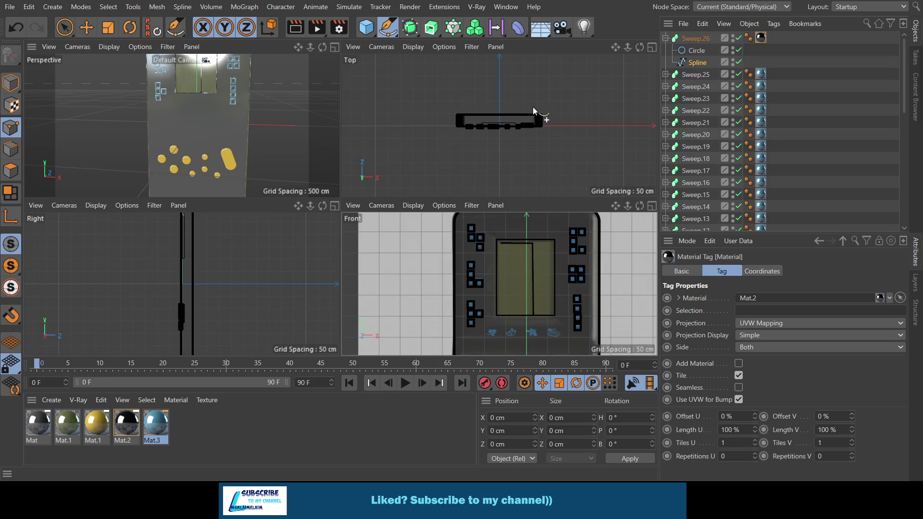
click(652, 205)
click(86, 27)
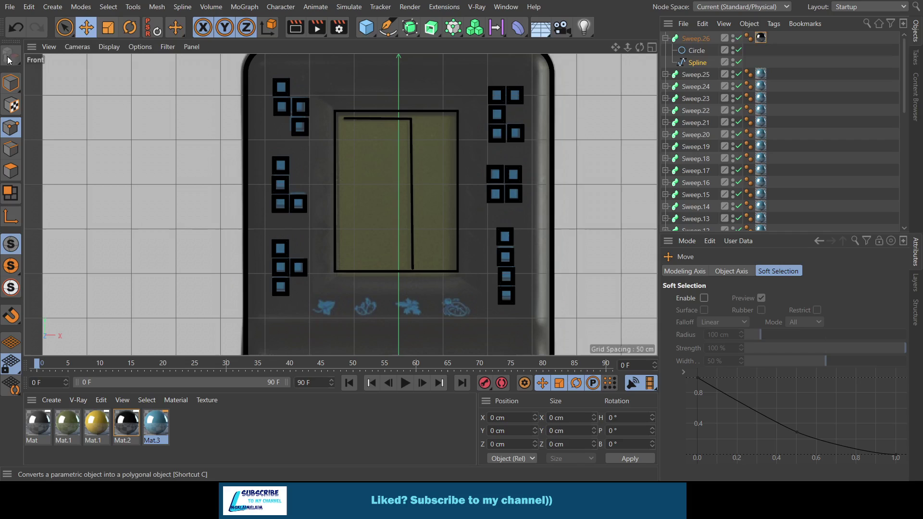
click(11, 83)
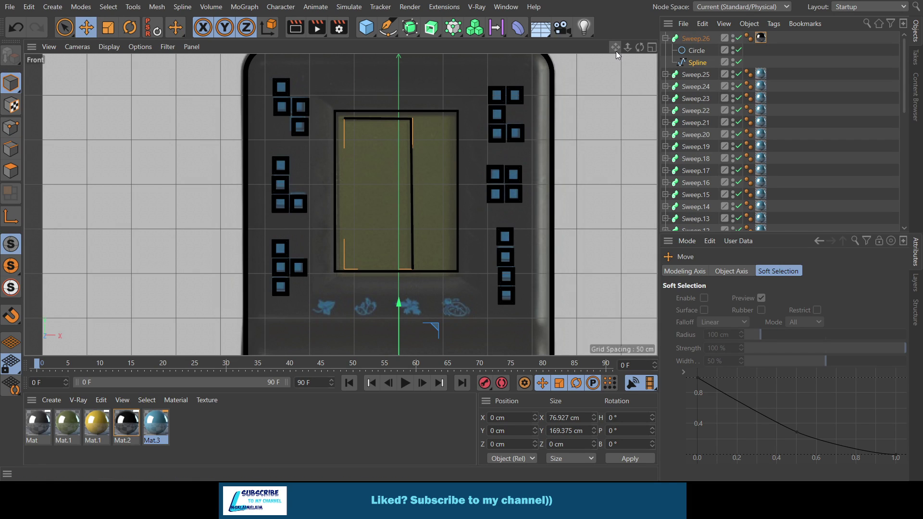
Pan and zoom the Front view down to the control buttons and BRICK GAME lettering.
drag(615, 46, 340, 205)
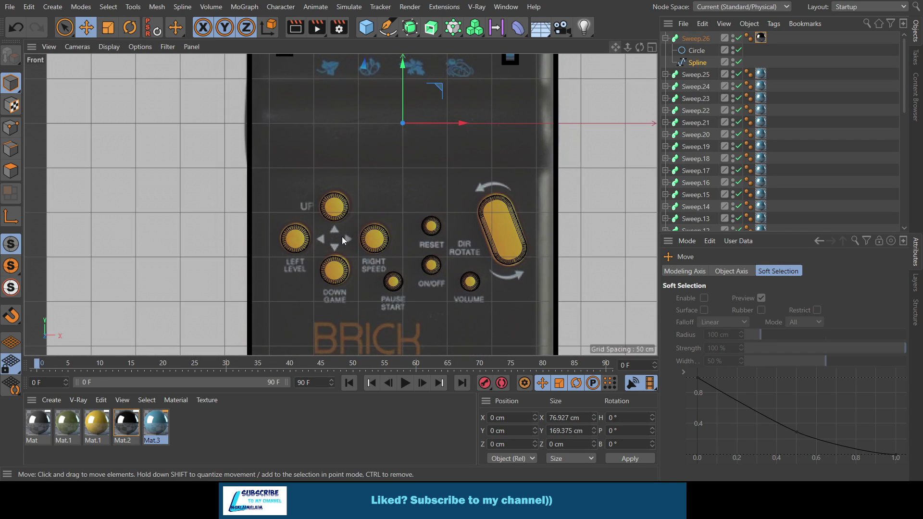
scroll(302, 252, up, 2)
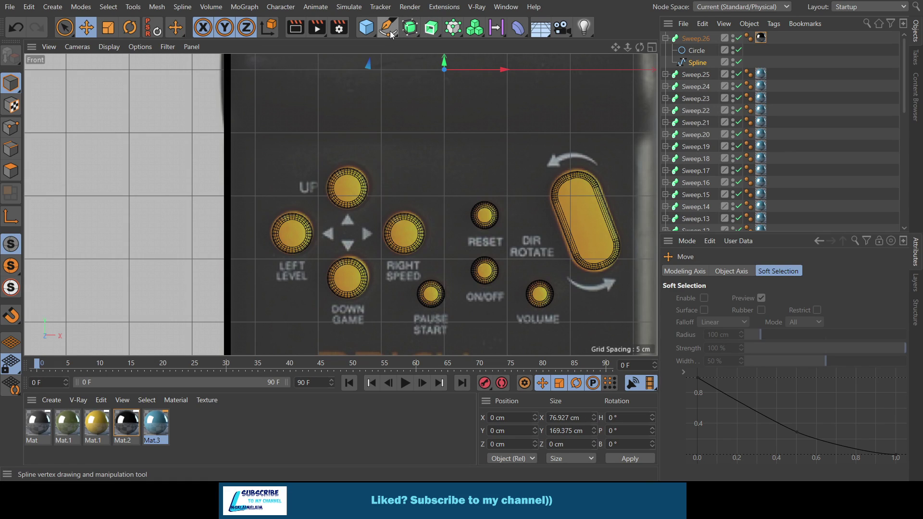
scroll(593, 144, down, 1)
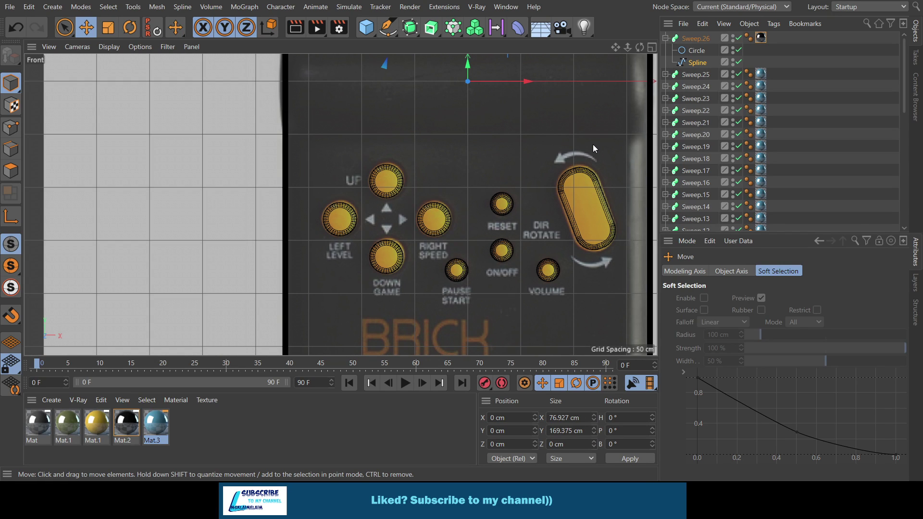
drag(615, 47, 590, 184)
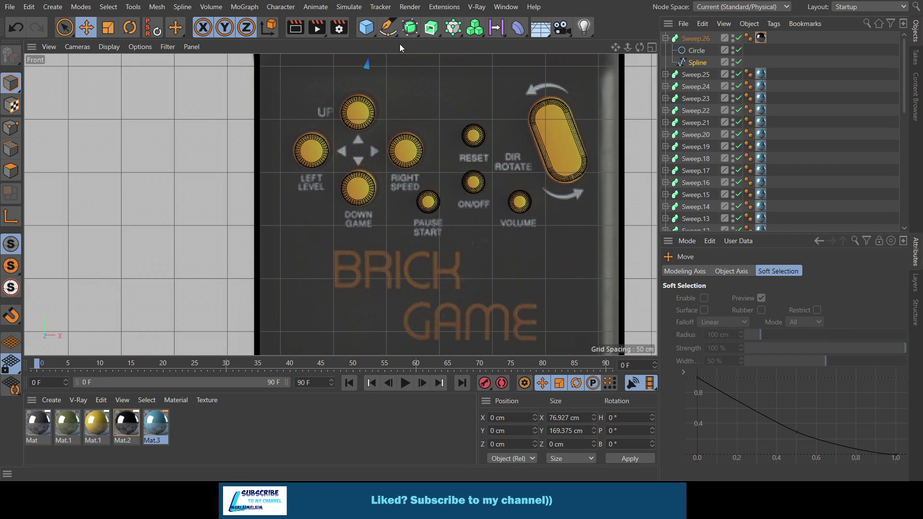
Add a MoText object with Middle alignment.
click(488, 111)
scroll(380, 228, down, 3)
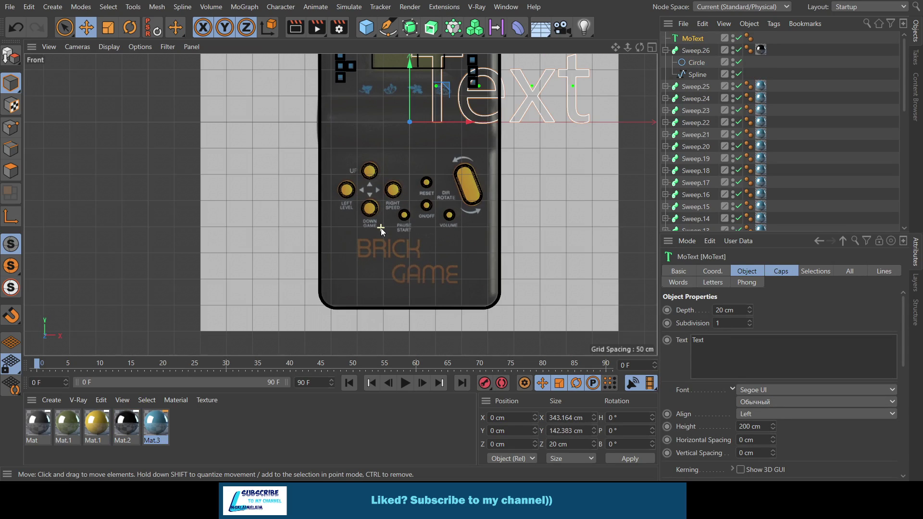
scroll(381, 227, down, 2)
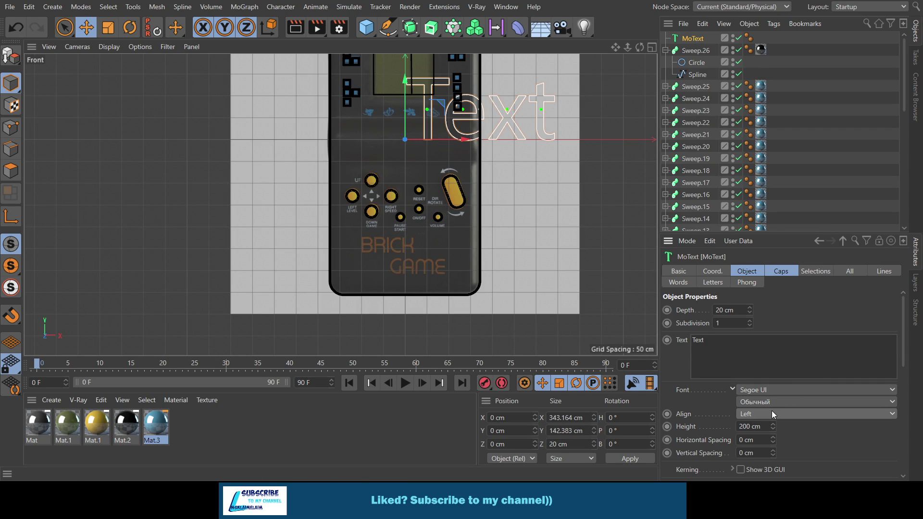
click(772, 440)
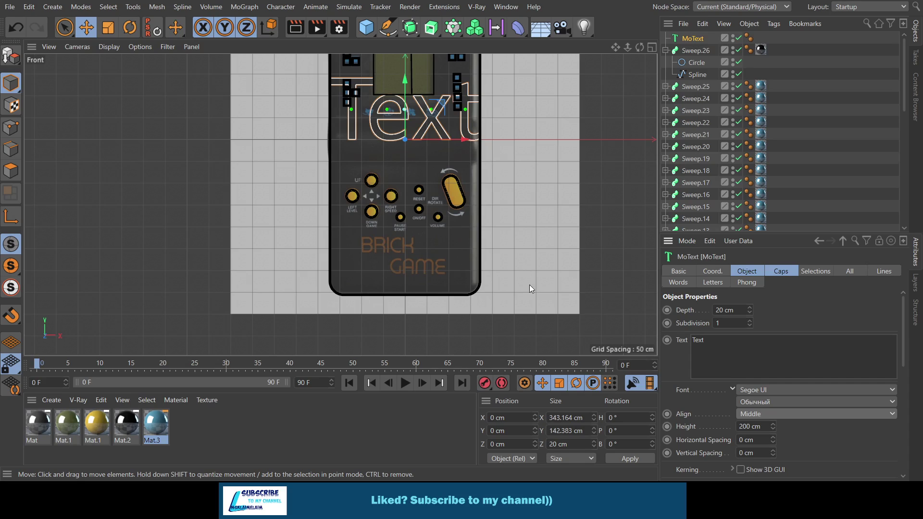
Set the MoText to read BRICK with a height of 100 cm.
double_click(700, 340)
text(B)
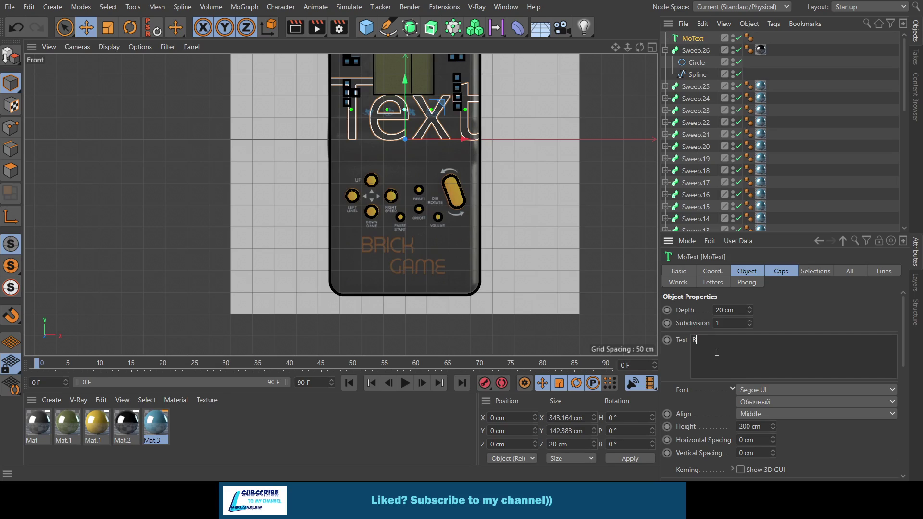
text(r)
key(BackSpace)
text(RIC)
text(K)
double_click(767, 427)
text(100)
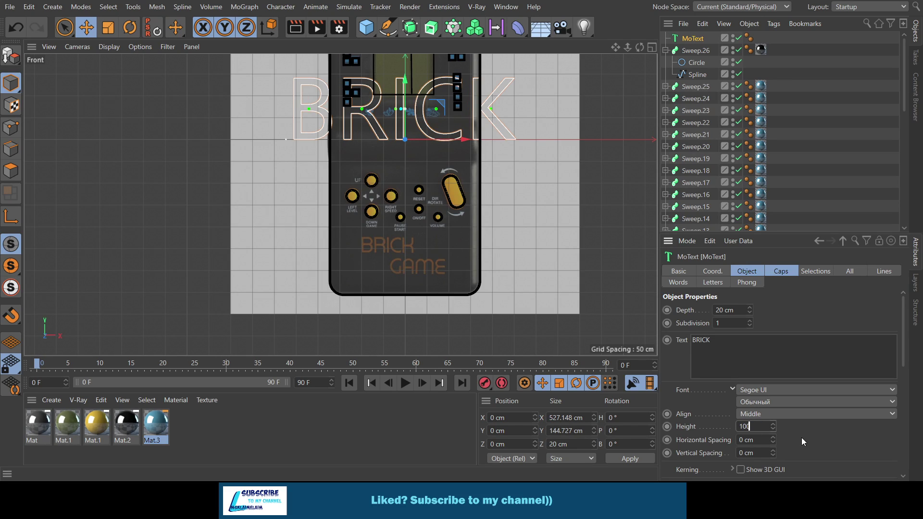
key(Return)
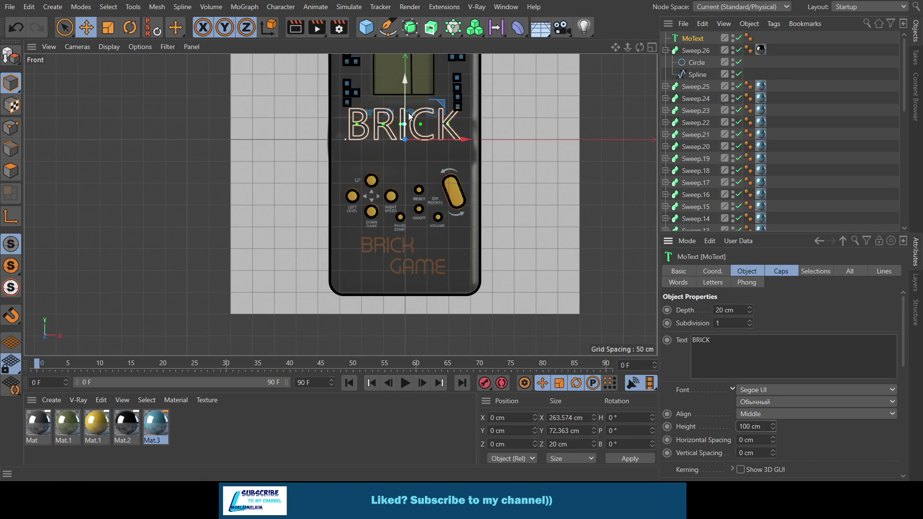
Reduce the BRICK text height and position it over the reference BRICK lettering.
drag(406, 96, 414, 222)
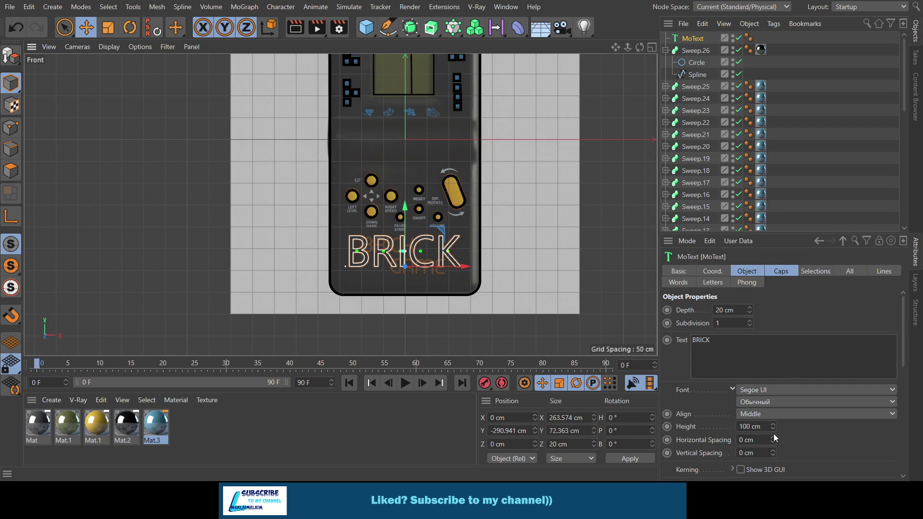
drag(774, 429, 774, 457)
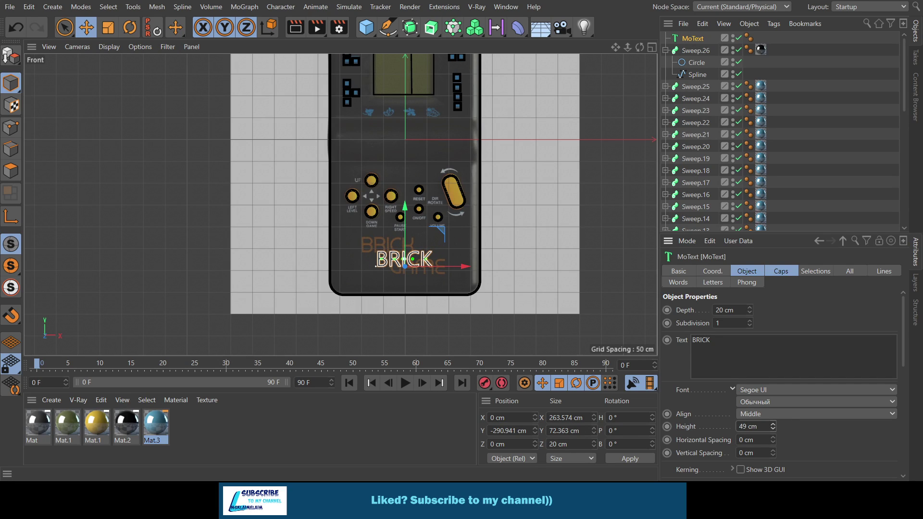
scroll(367, 252, up, 3)
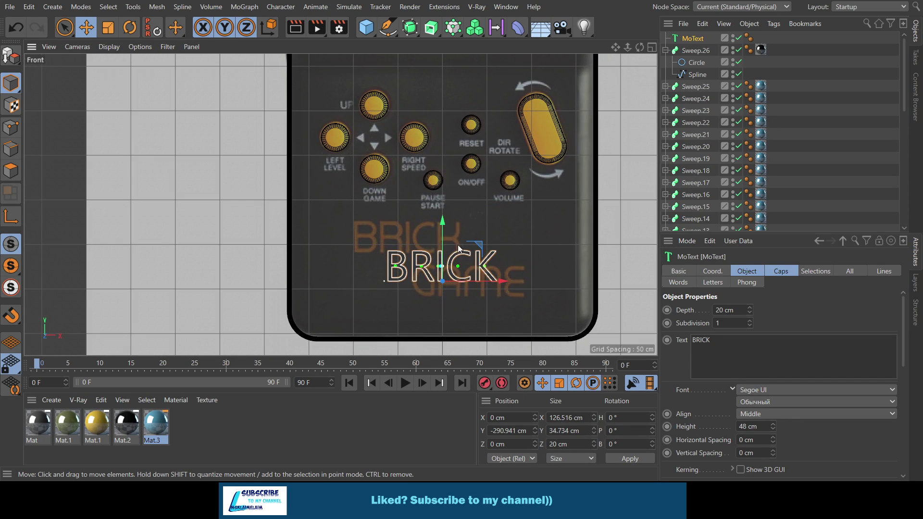
drag(442, 244, 442, 212)
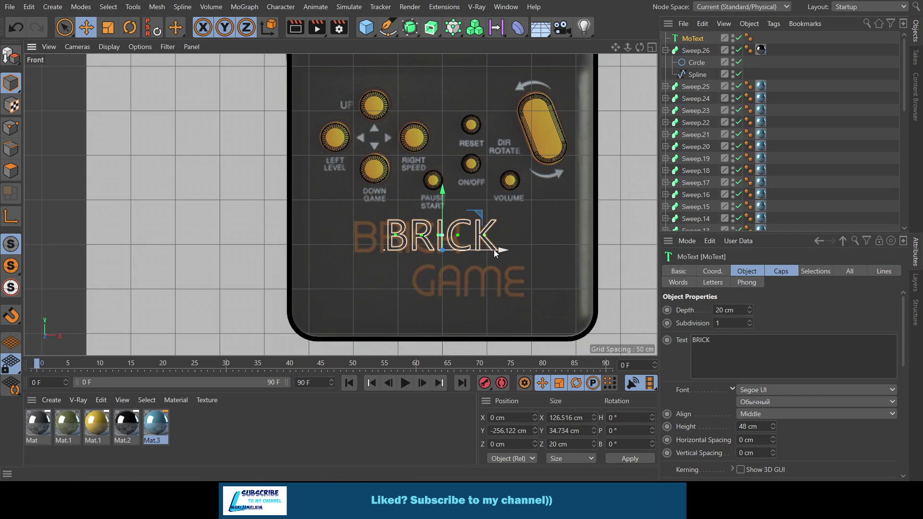
mouse_move(495, 249)
mouse_down()
mouse_move(450, 255)
mouse_move(463, 259)
mouse_up()
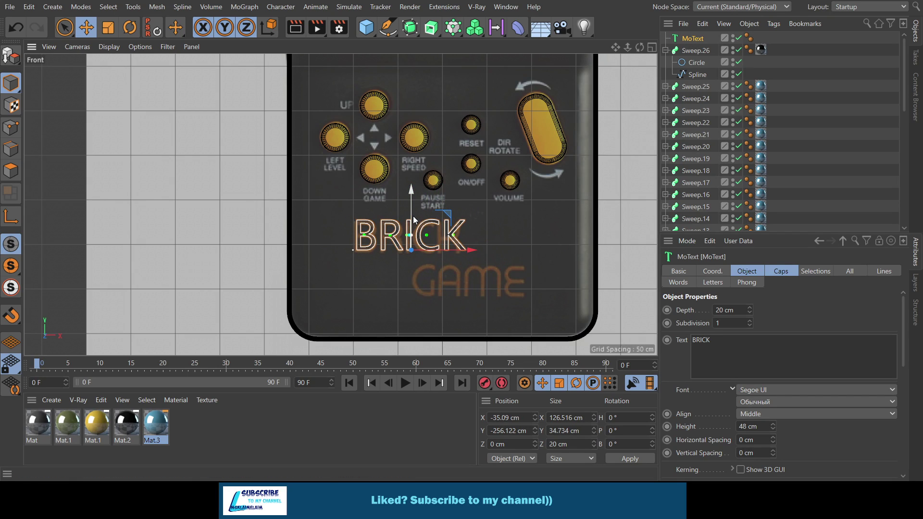
drag(410, 208, 410, 210)
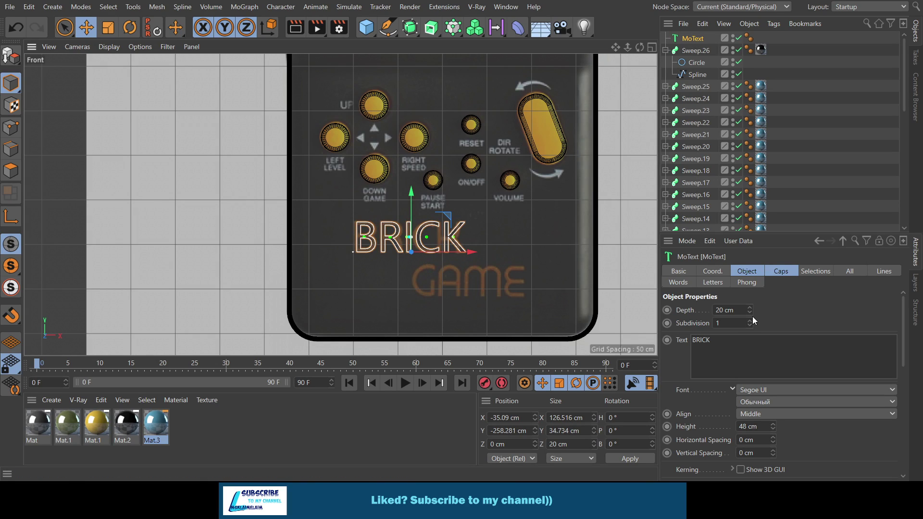
Set the BRICK text's extrusion depth to 3 cm.
click(731, 310)
text(3)
key(Return)
Push the BRICK MoText back along Z to -8.777 cm, flush against the console's front face.
click(652, 47)
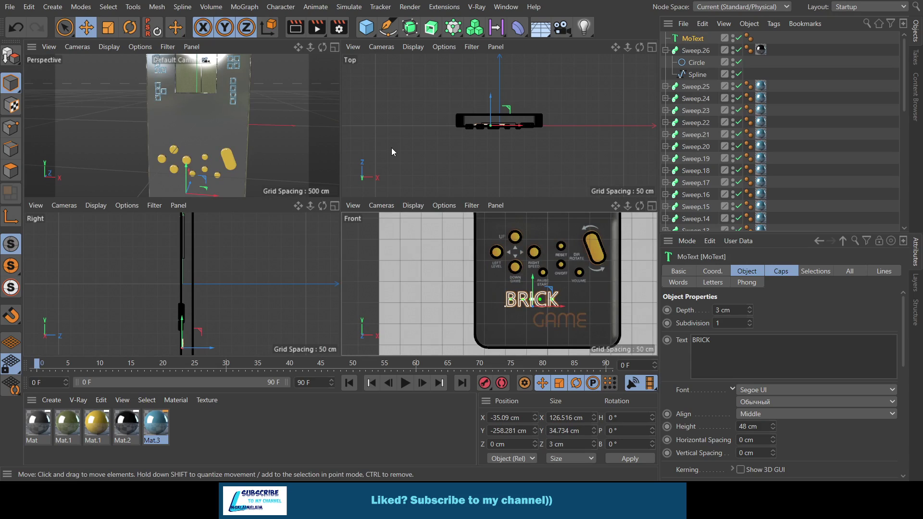
click(334, 47)
drag(641, 50, 528, 218)
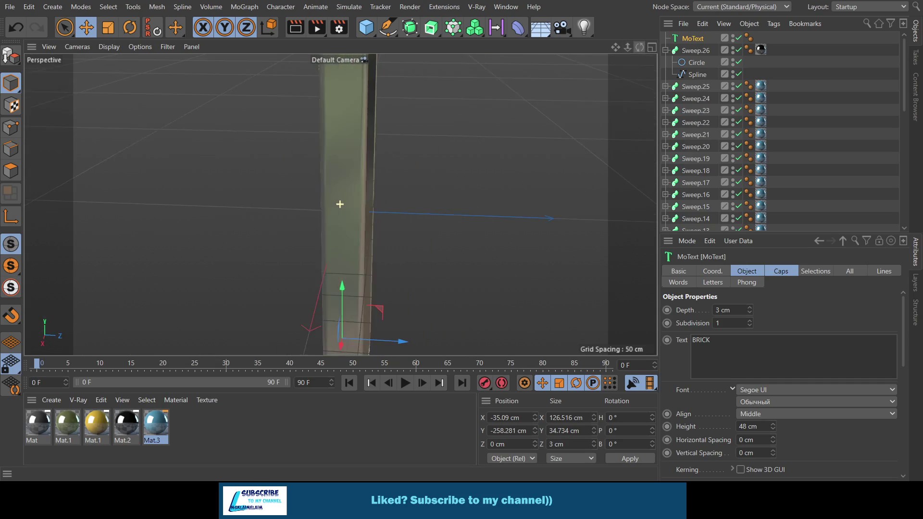
drag(402, 338, 396, 338)
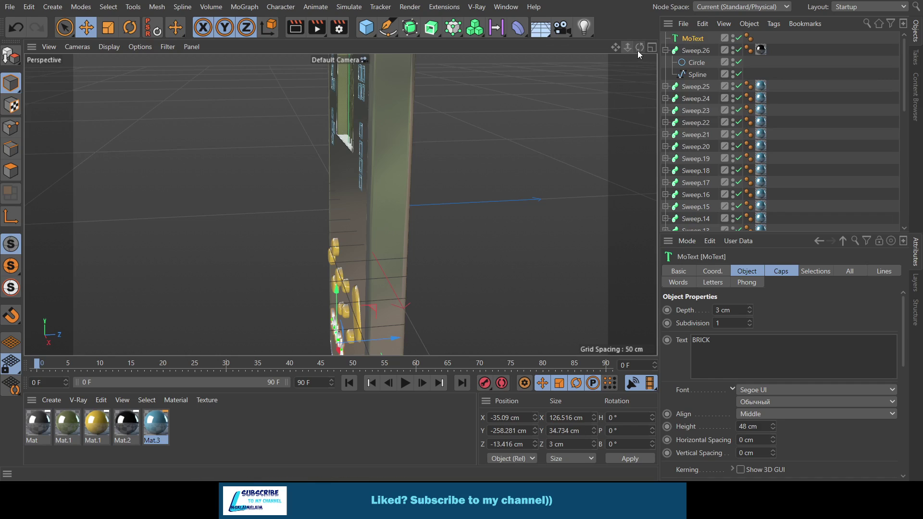
mouse_move(640, 47)
mouse_down()
mouse_move(577, 68)
mouse_move(543, 140)
mouse_up()
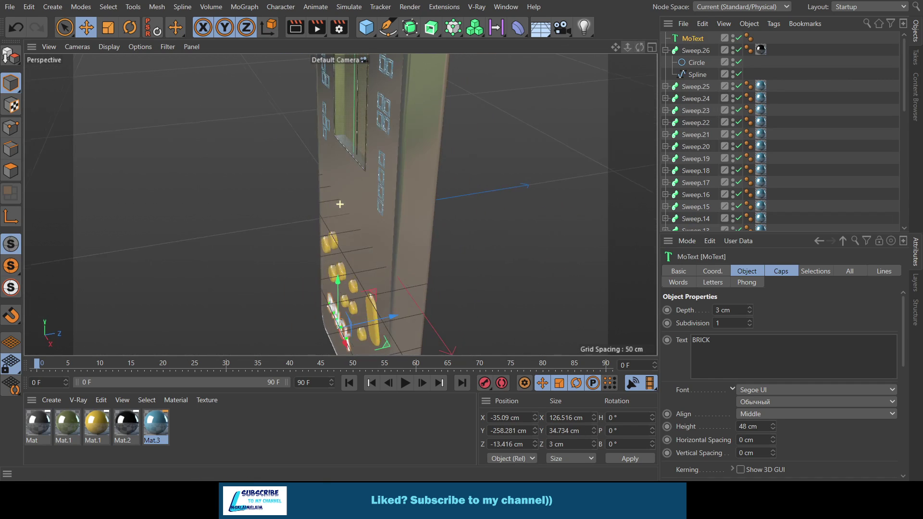
drag(379, 316, 385, 316)
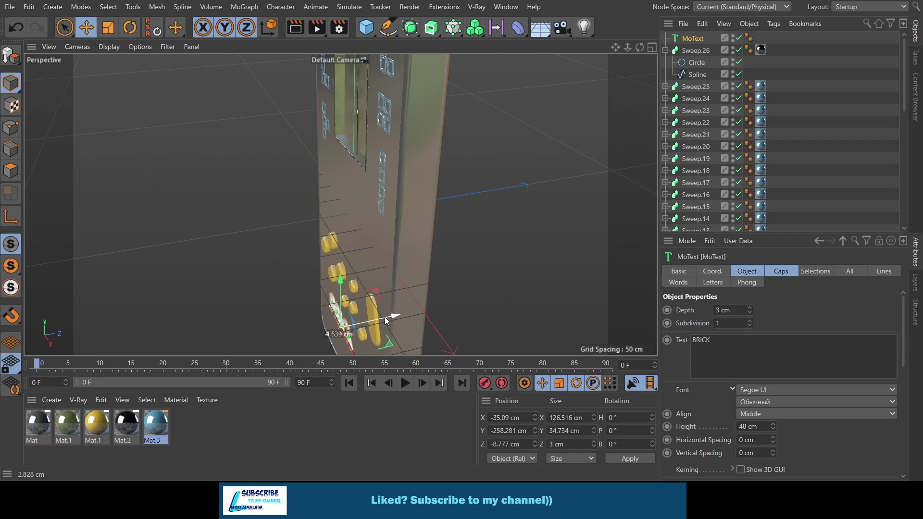
drag(640, 47, 532, 124)
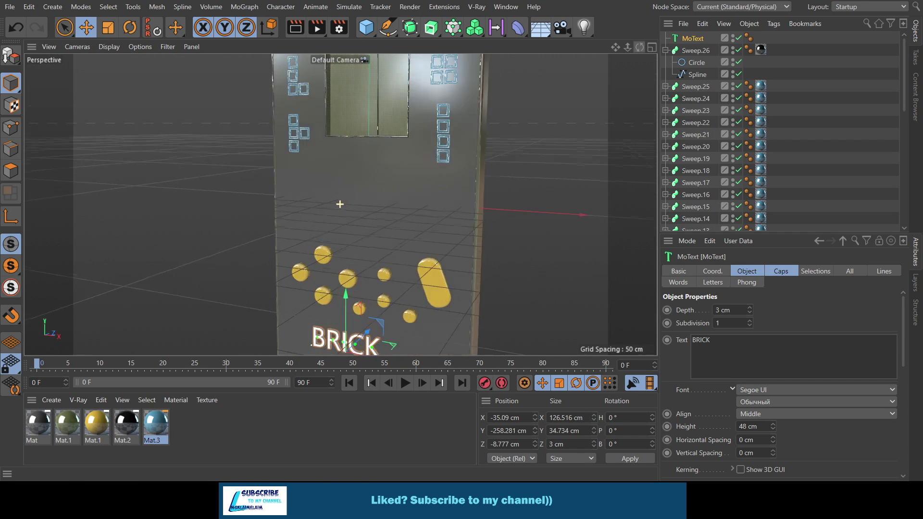
scroll(531, 125, down, 2)
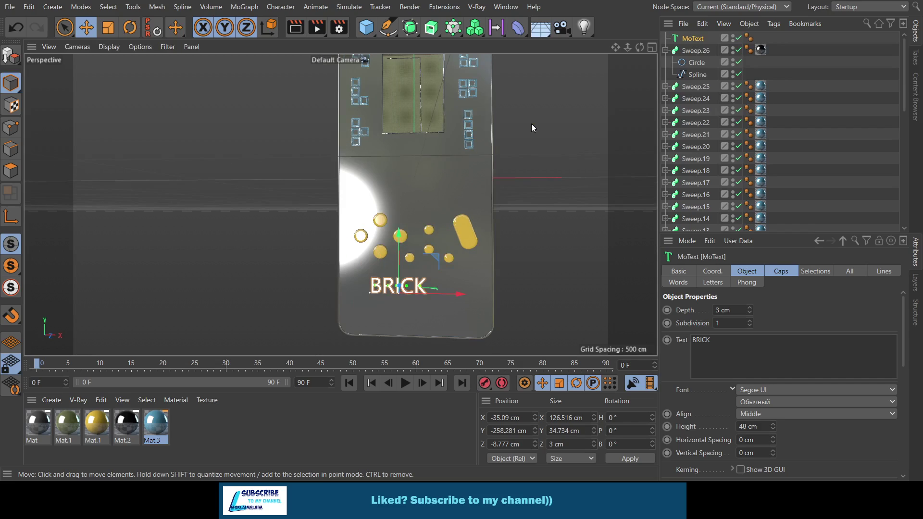
click(652, 47)
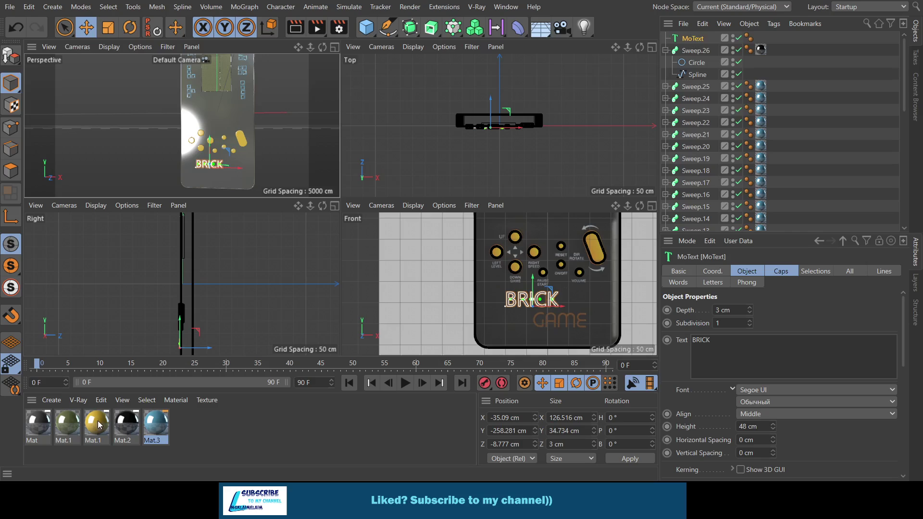
Duplicate Mat.3 as an orange-brown Mat.4, apply it to the BRICK text, and test-render the console.
ctrl+drag(157, 423, 188, 426)
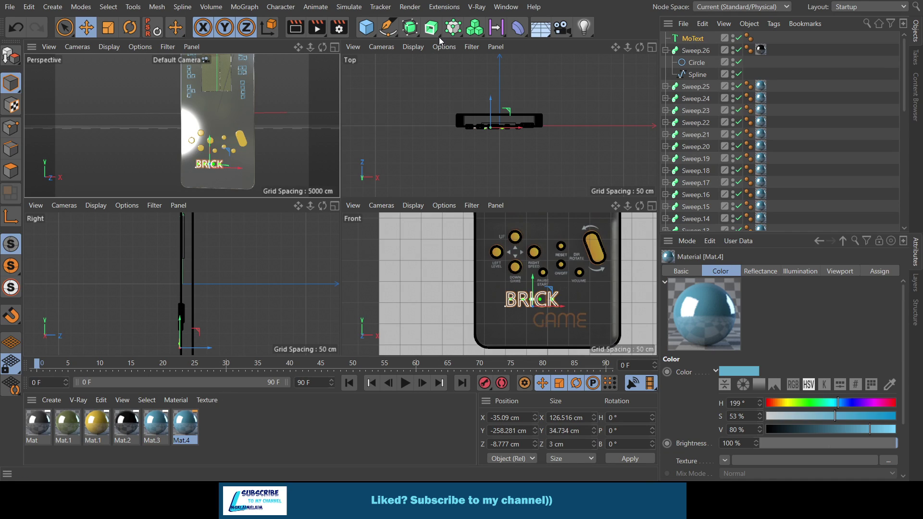
click(555, 313)
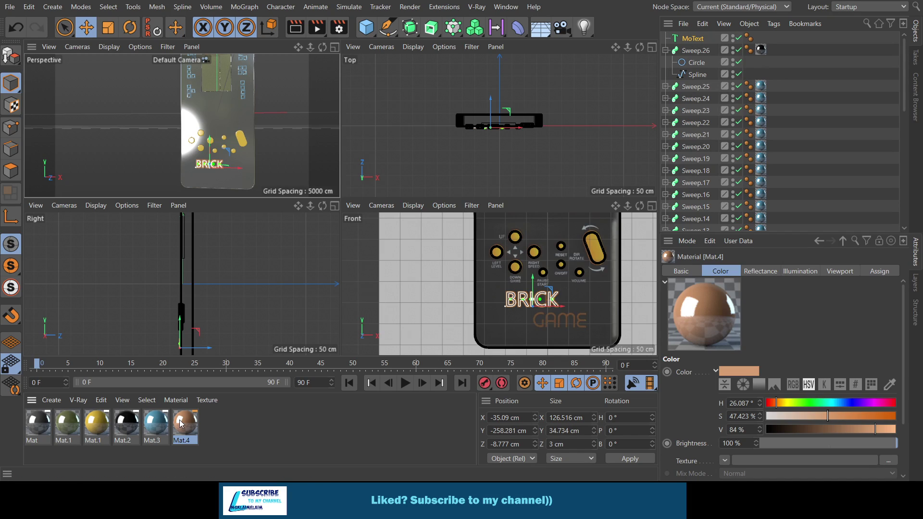
mouse_move(184, 425)
mouse_down()
mouse_move(711, 48)
mouse_move(705, 38)
mouse_up()
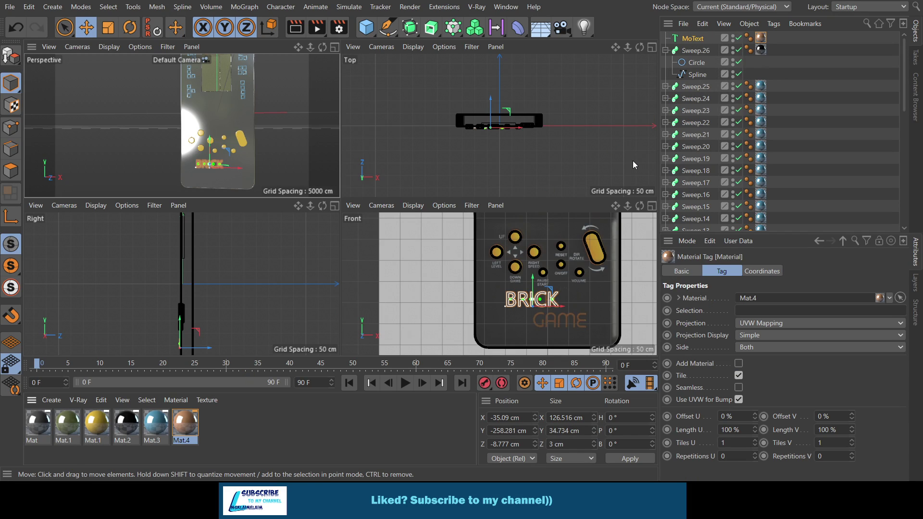
click(333, 47)
click(287, 28)
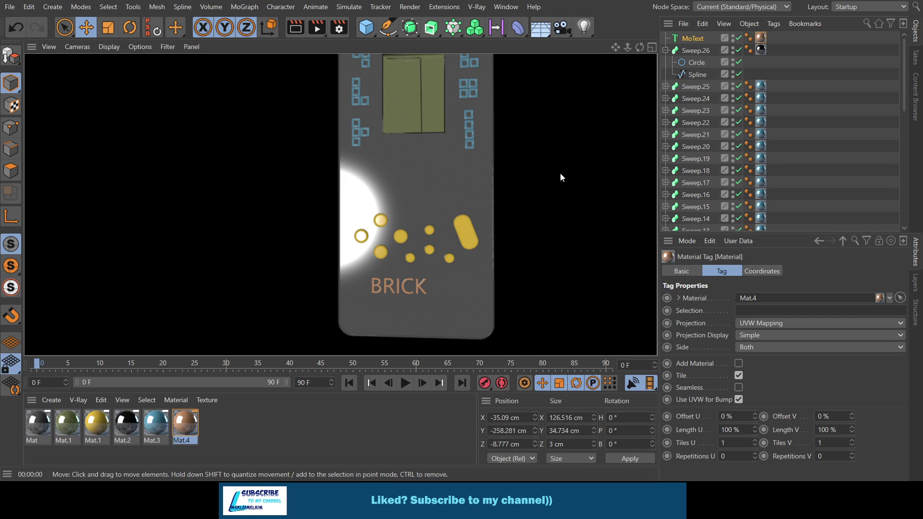
click(653, 47)
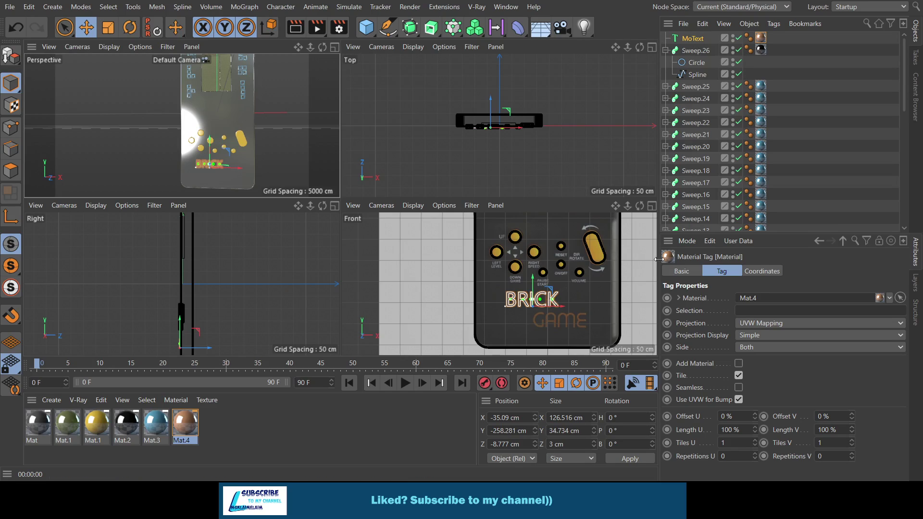
click(651, 207)
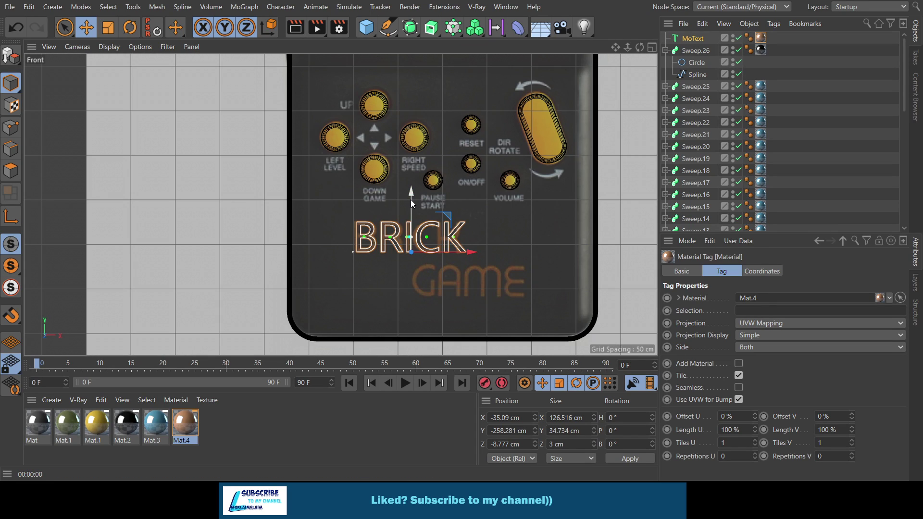
Copy the BRICK text below itself and change the copy's wording to GAME.
mouse_move(411, 199)
mouse_down()
mouse_move(413, 228)
mouse_move(526, 302)
mouse_up()
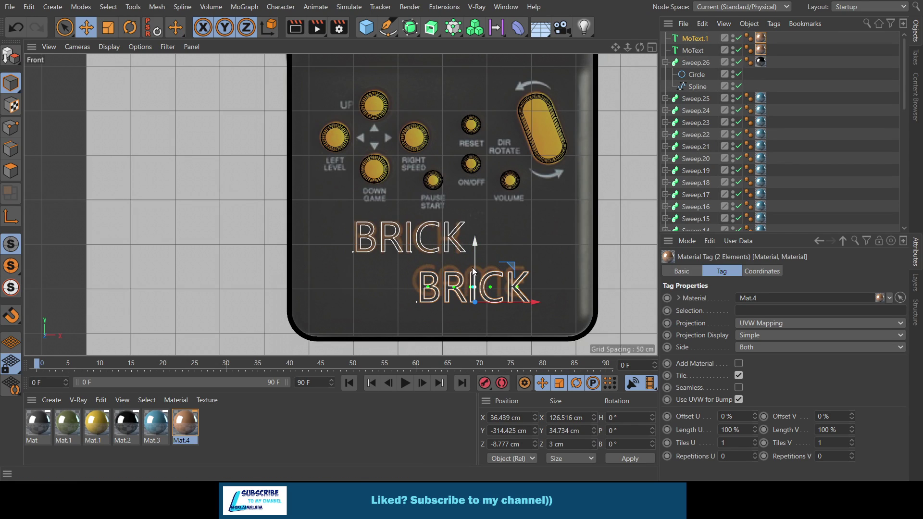
drag(472, 269, 468, 261)
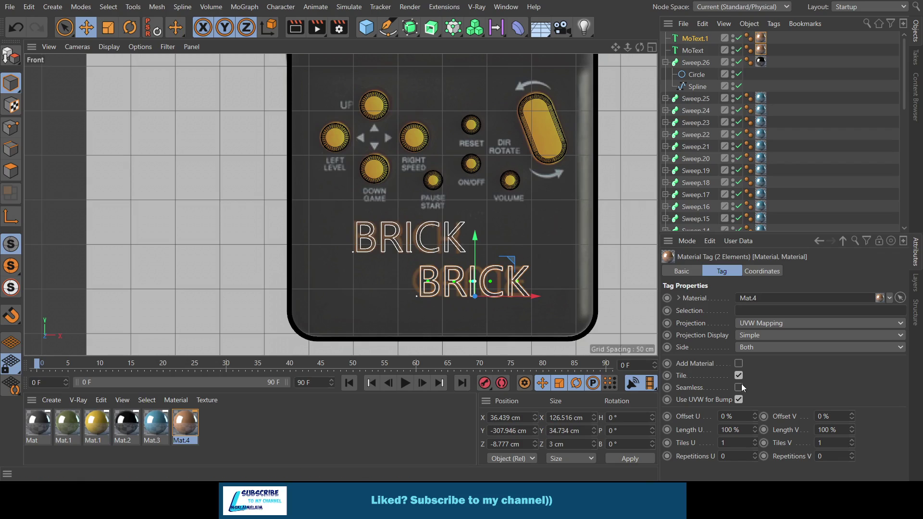
click(693, 40)
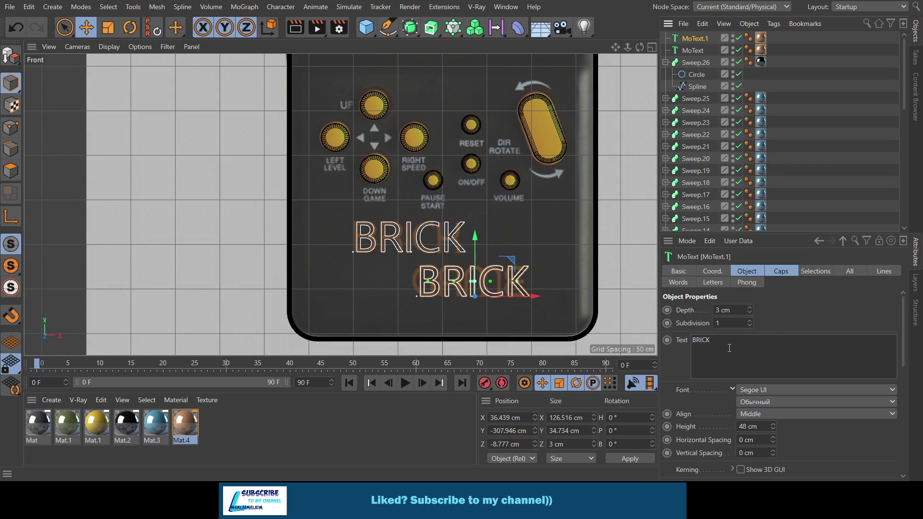
drag(728, 340, 662, 340)
text(GA)
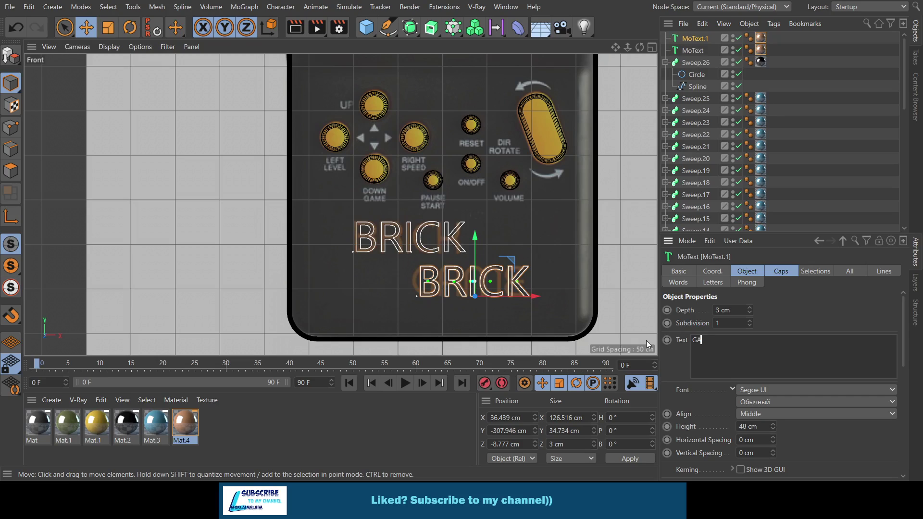
text(ME)
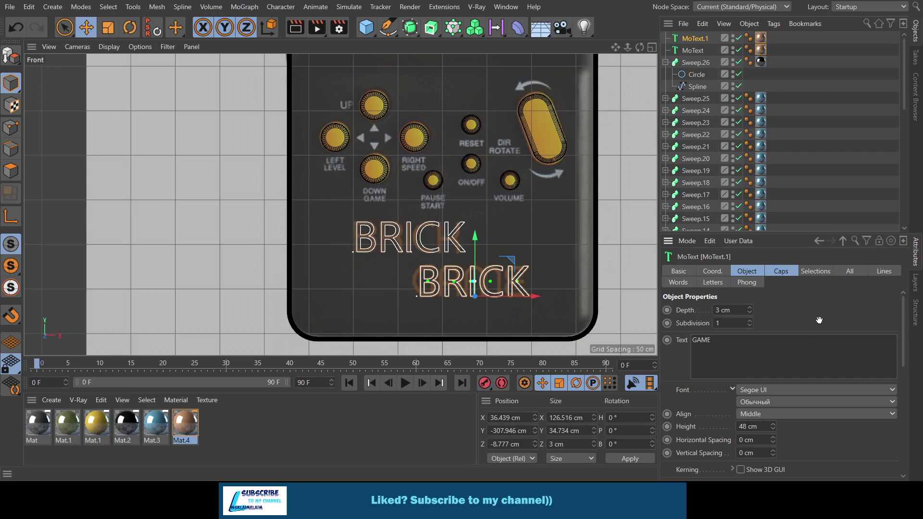
Set GAME to 43 cm height, align it with the reference lettering, and test-render.
drag(537, 296, 528, 297)
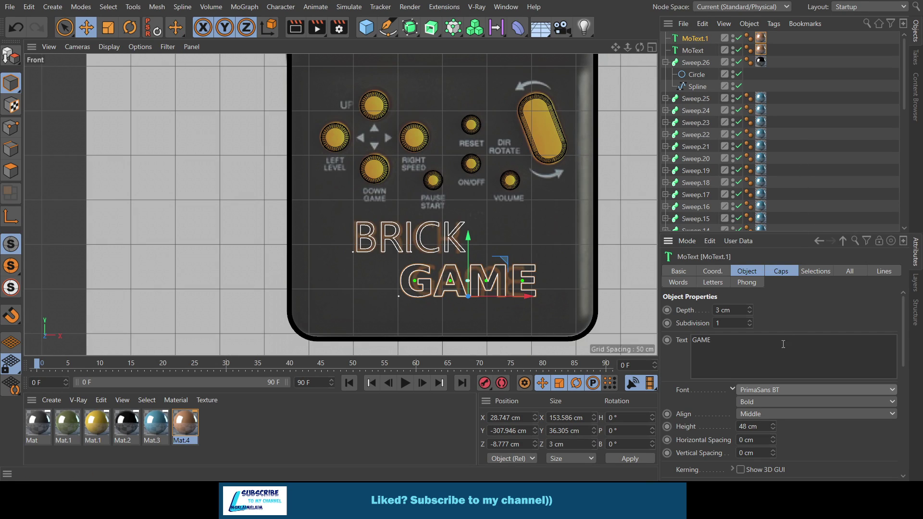
drag(771, 428, 658, 400)
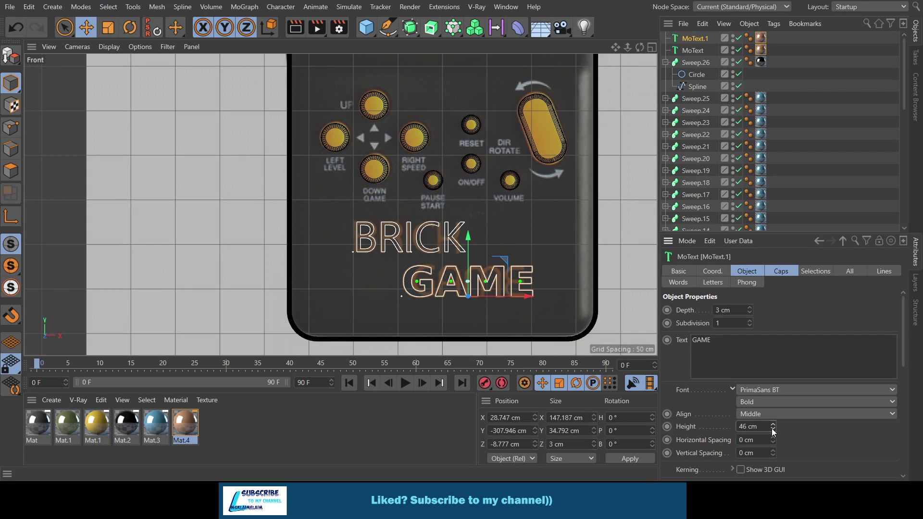
drag(530, 298, 527, 298)
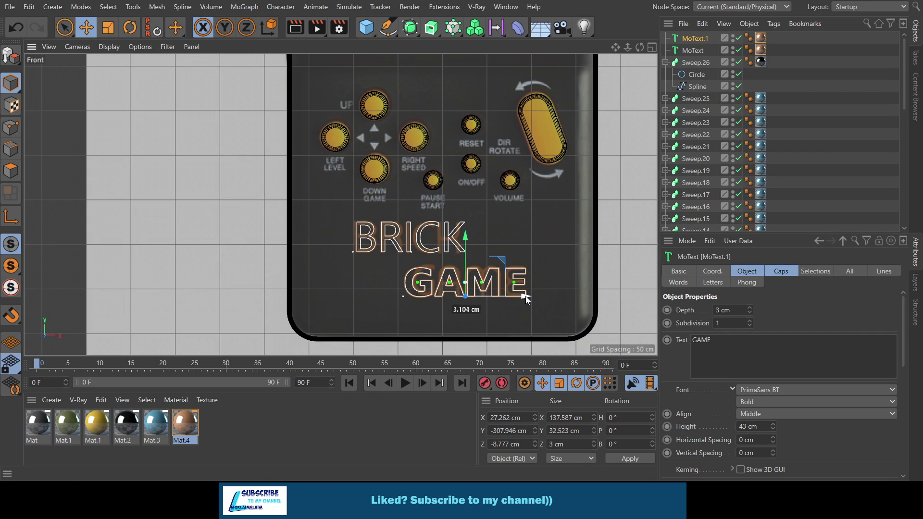
click(653, 46)
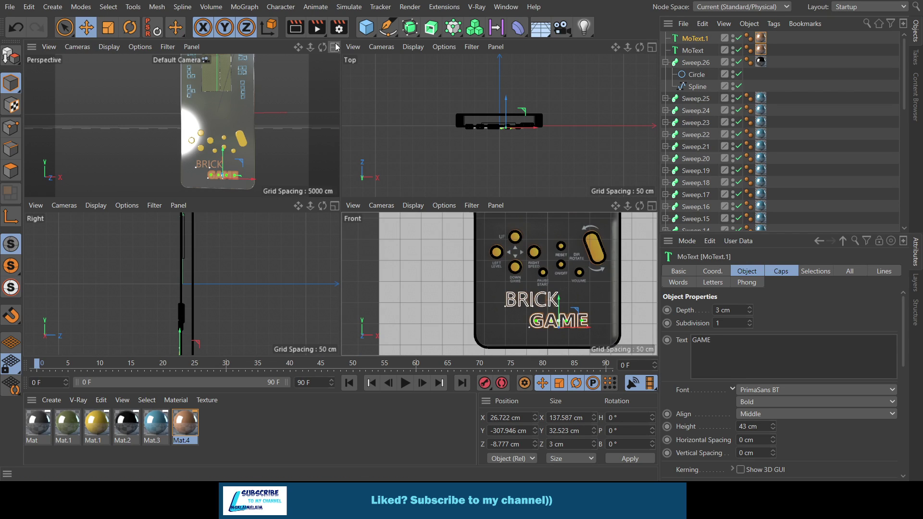
click(335, 47)
click(298, 30)
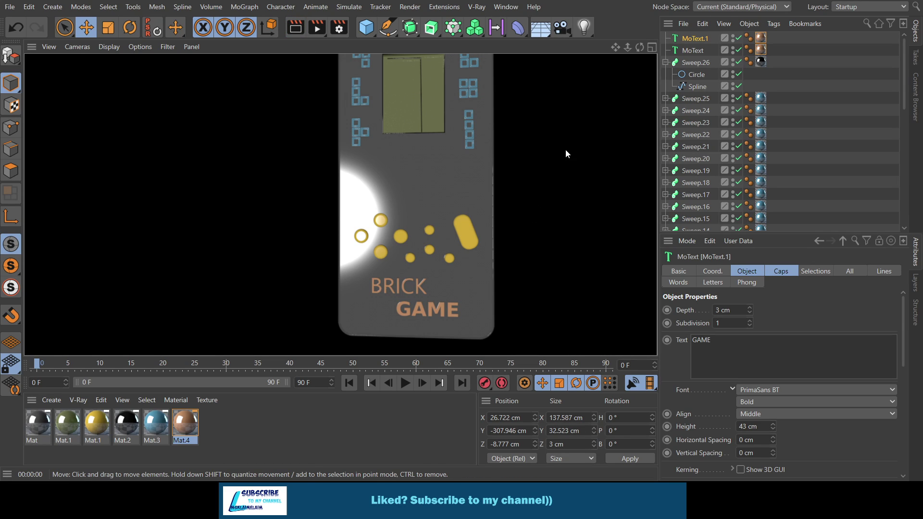
Select the BRICK text and switch its font to bold PrimaSans BT.
click(650, 48)
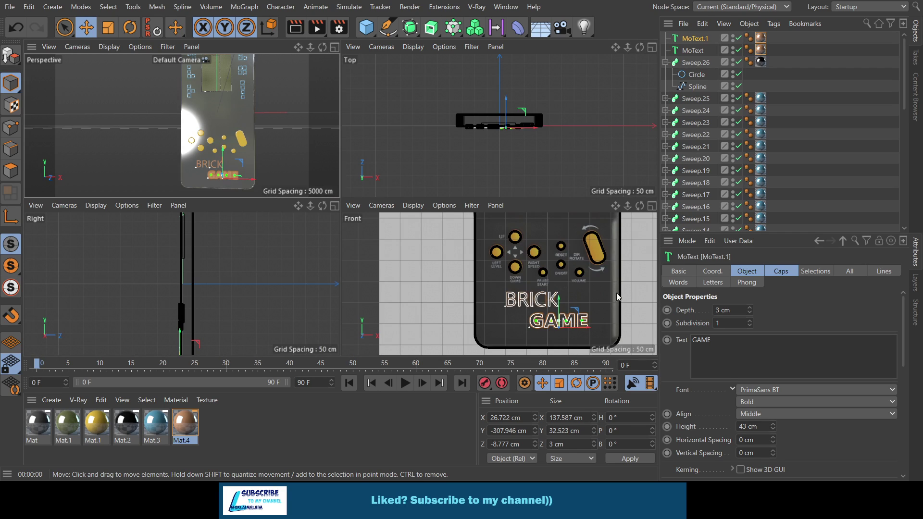
click(544, 301)
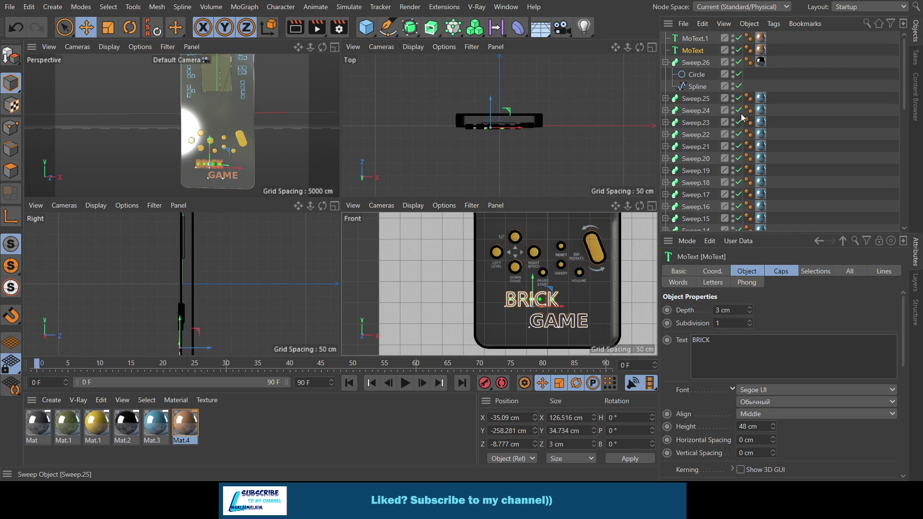
click(555, 327)
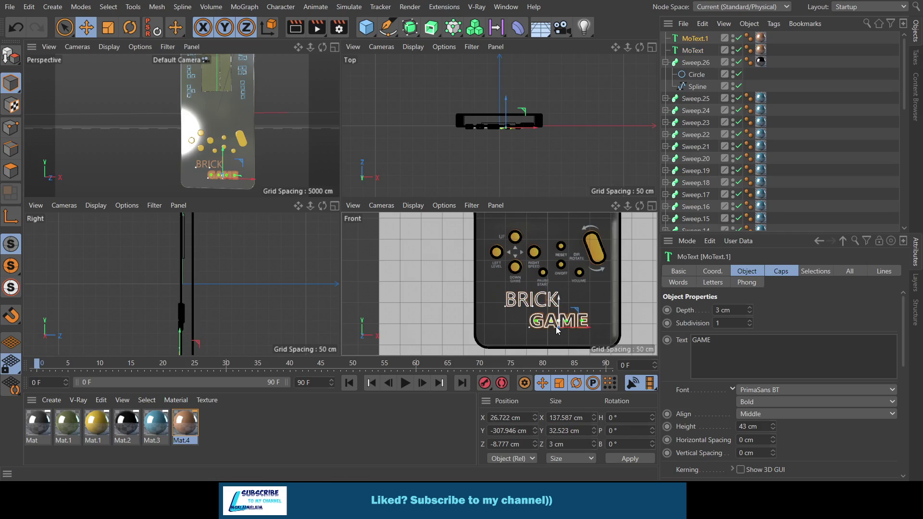
click(547, 301)
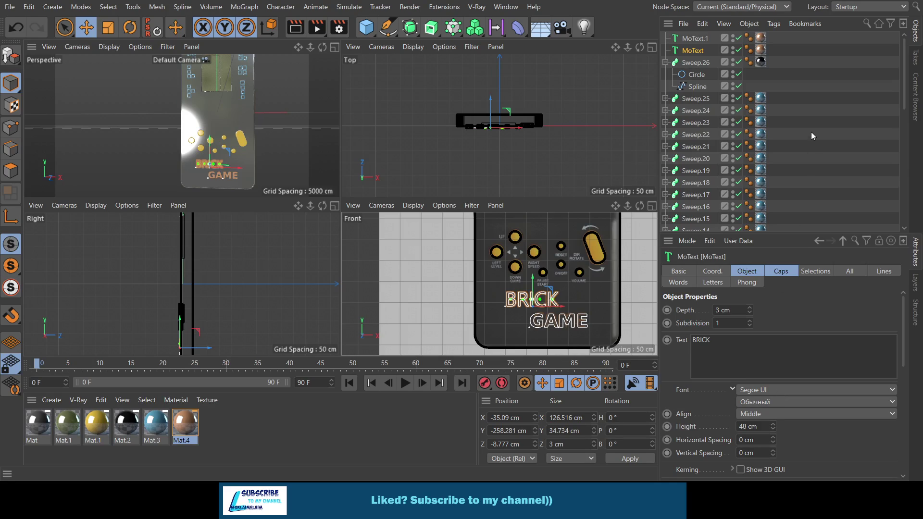
click(809, 151)
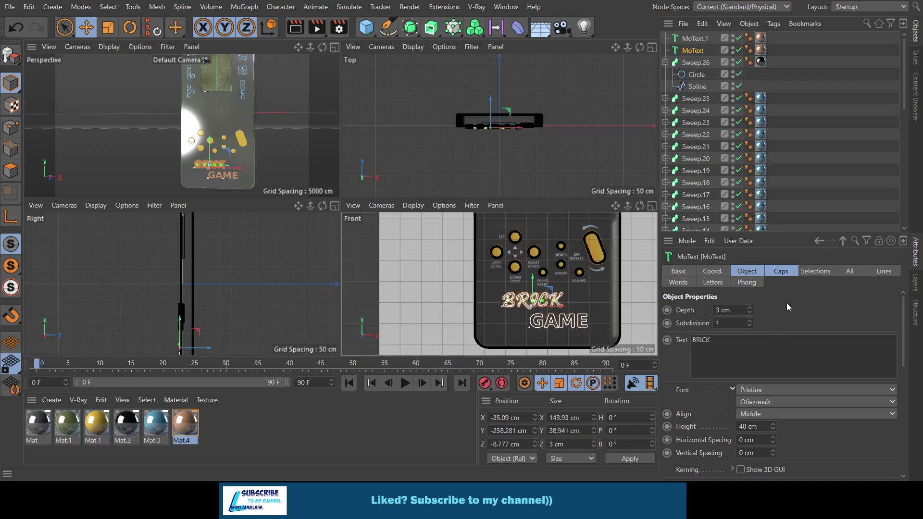
scroll(788, 385, up, 1)
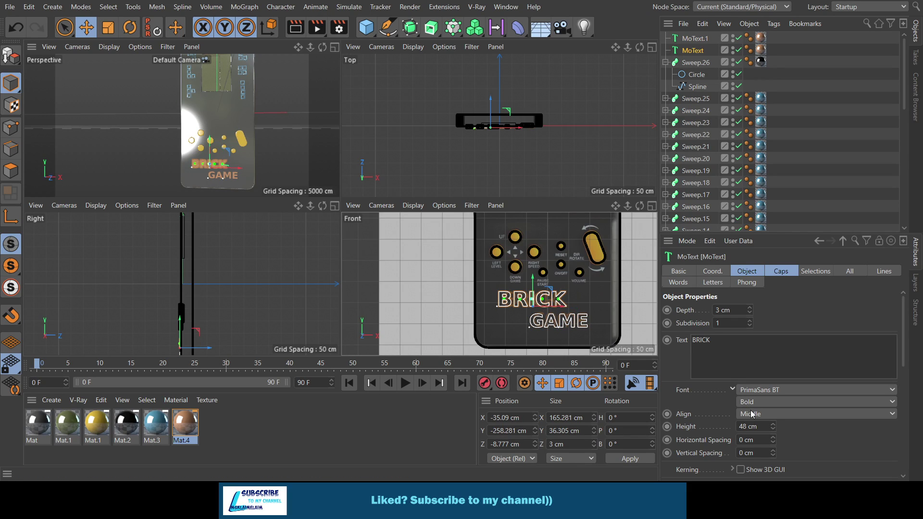
Set the BRICK text height to 43 cm and maximize the Front view.
click(751, 427)
text(43)
key(Return)
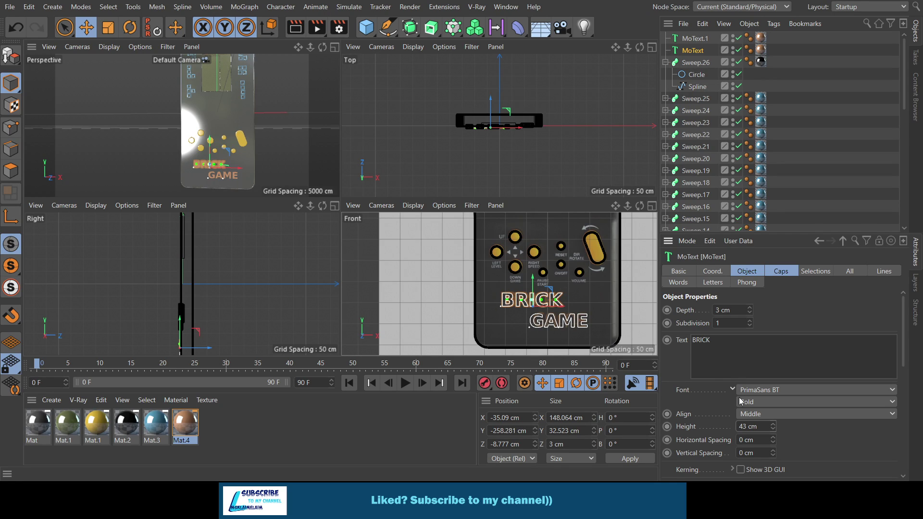
click(652, 206)
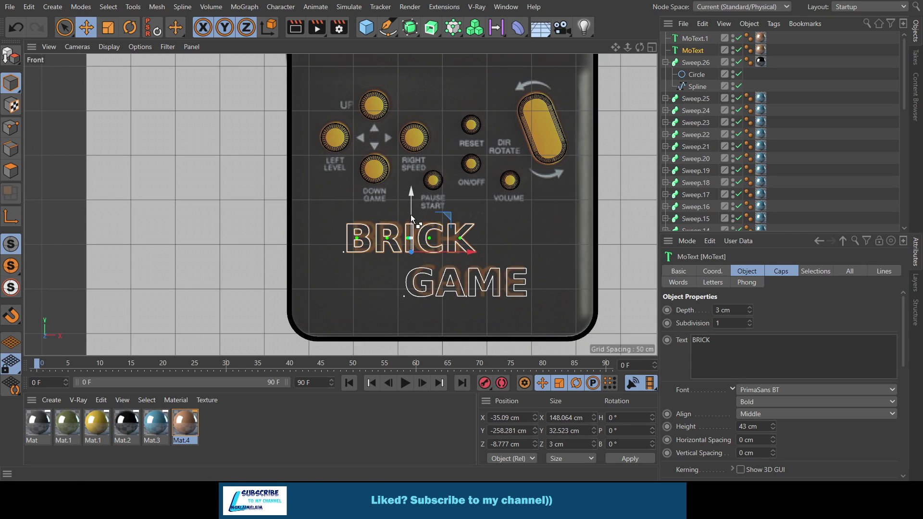
Duplicate the BRICK text, copy Mat.4 into Mat.5, and set the new text's height to 10 cm.
ctrl+drag(411, 222, 412, 184)
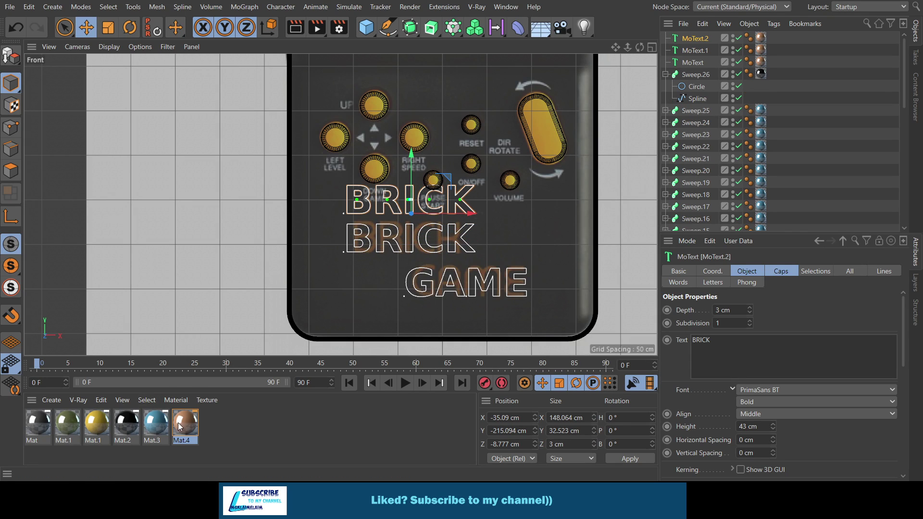
ctrl+drag(178, 422, 210, 423)
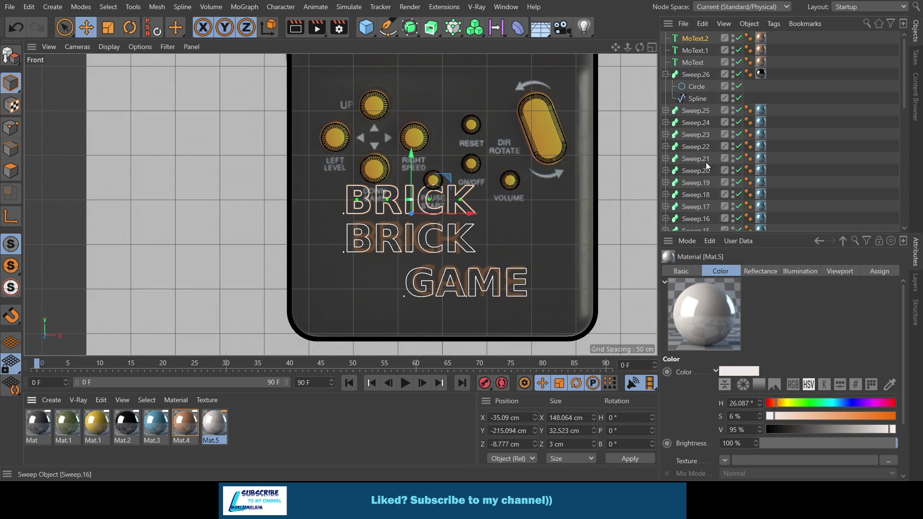
click(693, 40)
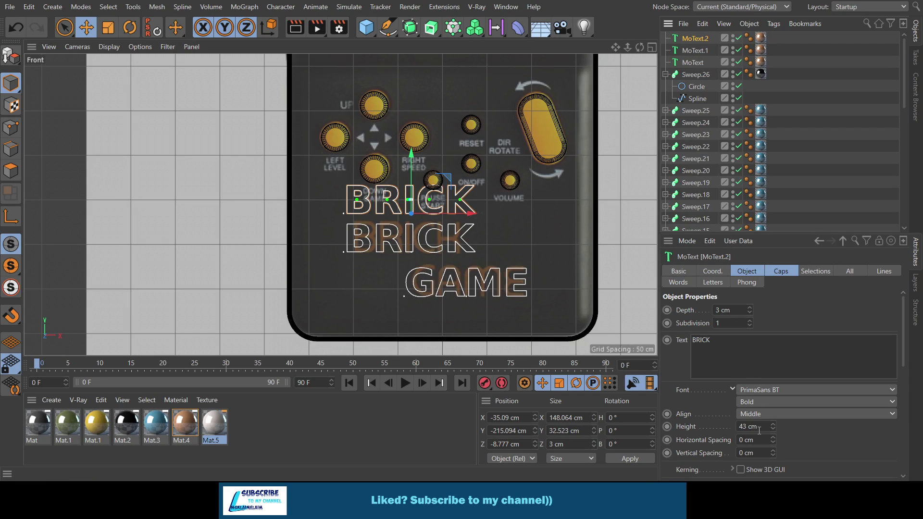
click(757, 426)
text(10)
key(Return)
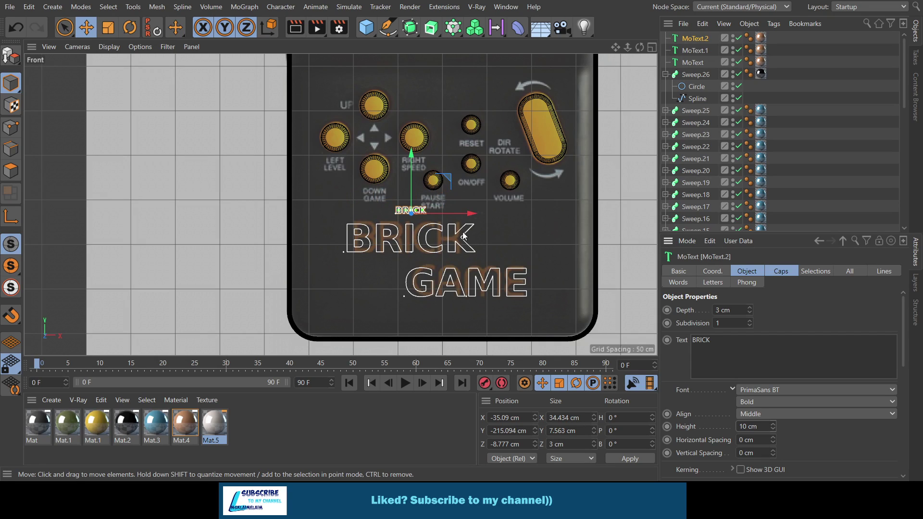
Reword the small text to DOWN GAME and place it just under the lower left button.
mouse_move(434, 212)
mouse_down()
mouse_move(379, 185)
mouse_move(339, 200)
mouse_move(400, 200)
mouse_up()
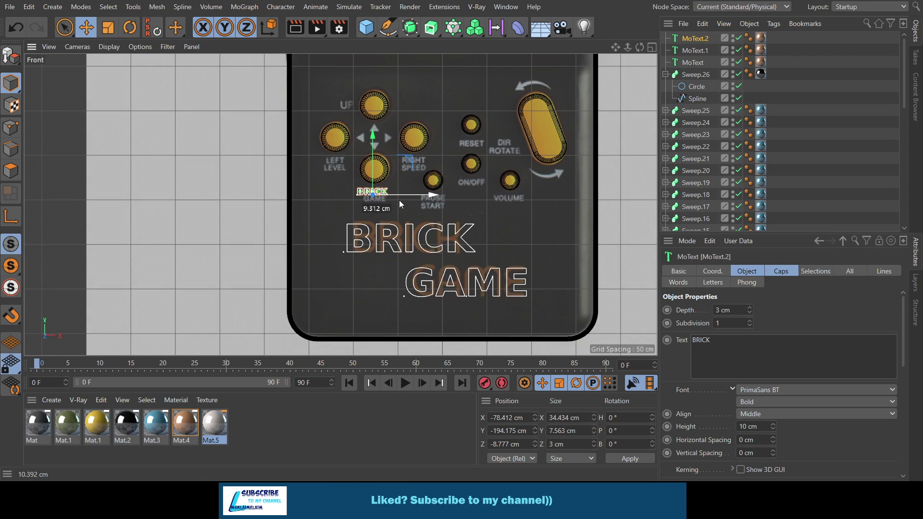
double_click(701, 340)
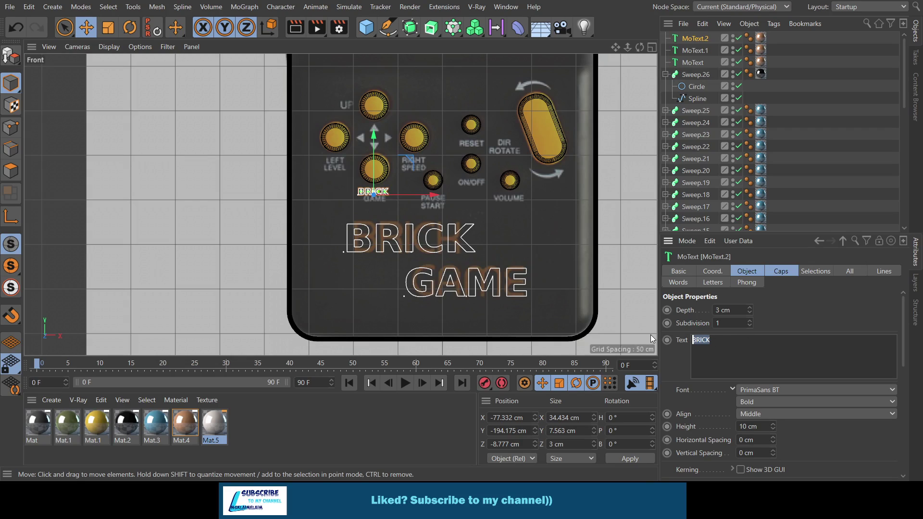
text(D)
text(O)
drag(375, 186, 375, 211)
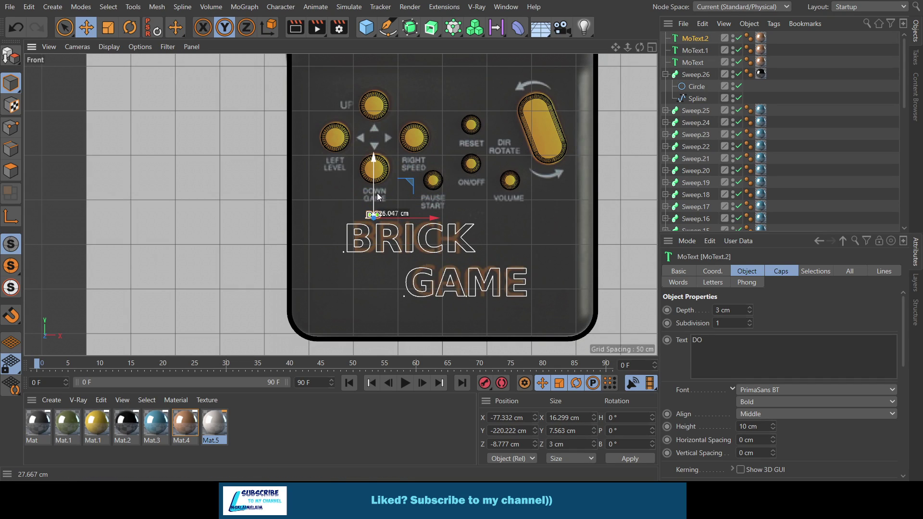
click(704, 341)
text(W)
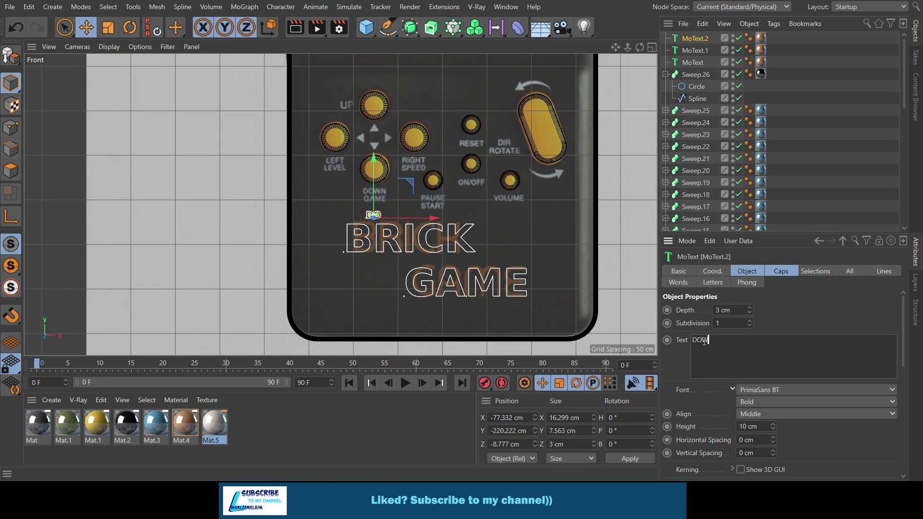
text(N )
text(GA)
text(ME)
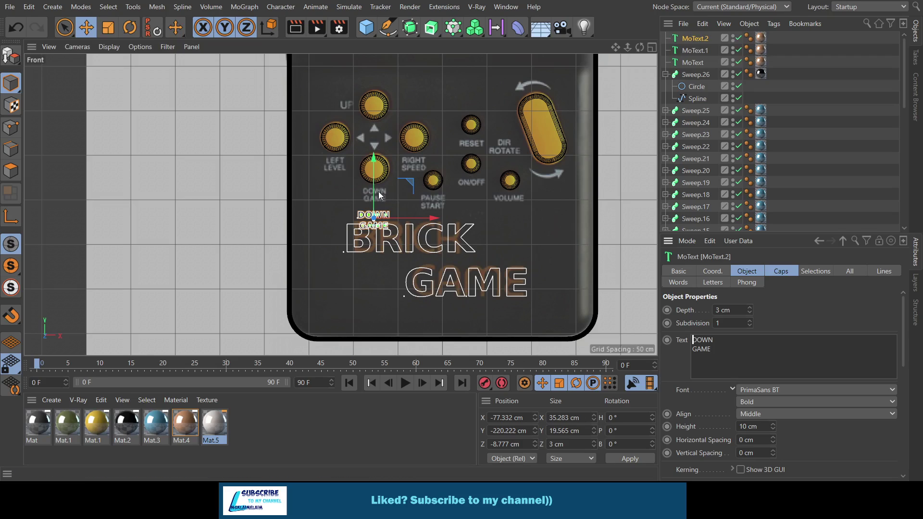
drag(375, 194, 376, 170)
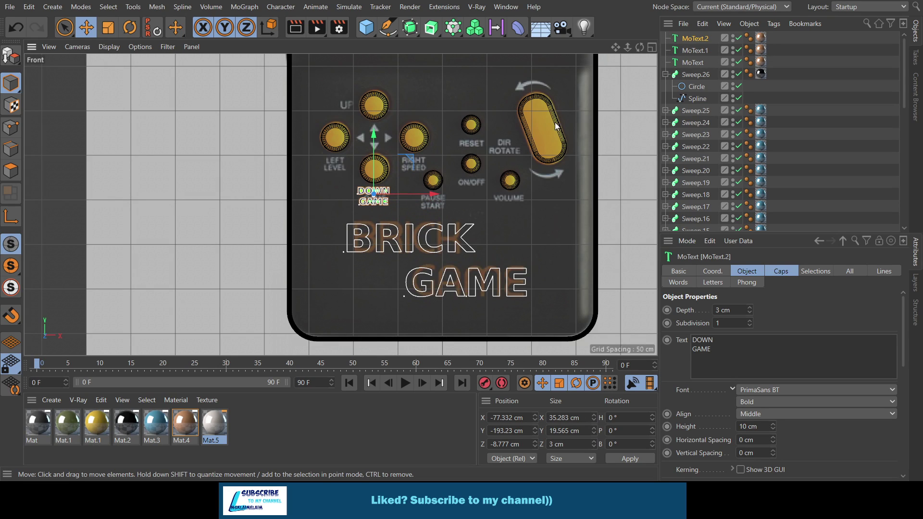
click(651, 48)
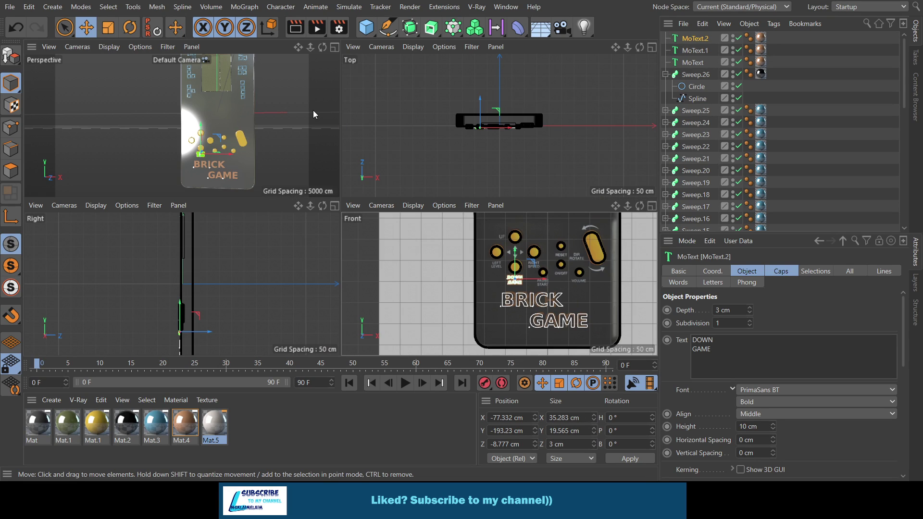
Bring DOWN GAME slightly forward in depth and apply Mat.5 to make it white.
click(334, 47)
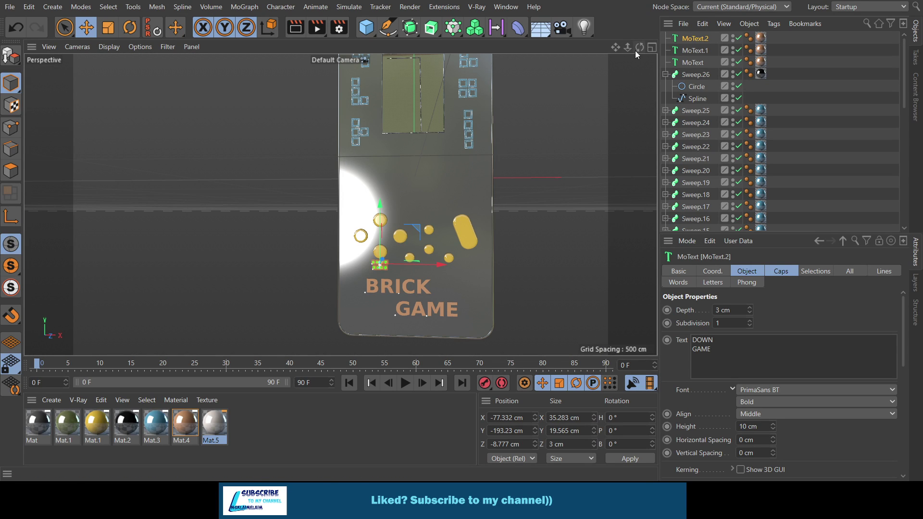
drag(639, 48, 471, 199)
scroll(423, 236, up, 3)
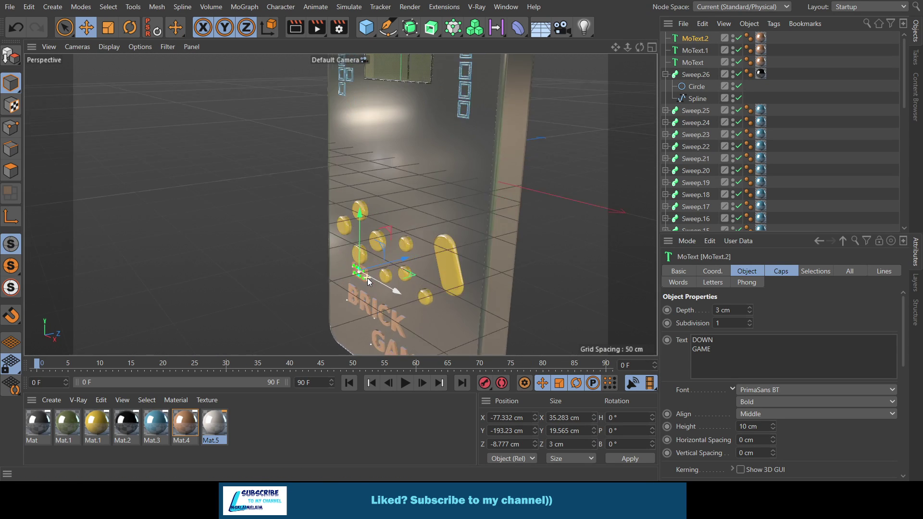
scroll(367, 278, up, 3)
scroll(367, 278, up, 4)
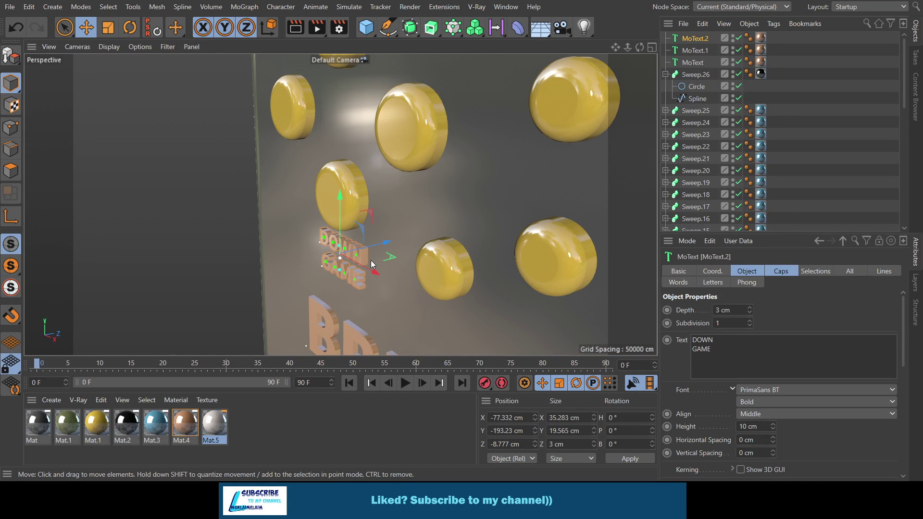
drag(367, 278, 384, 243)
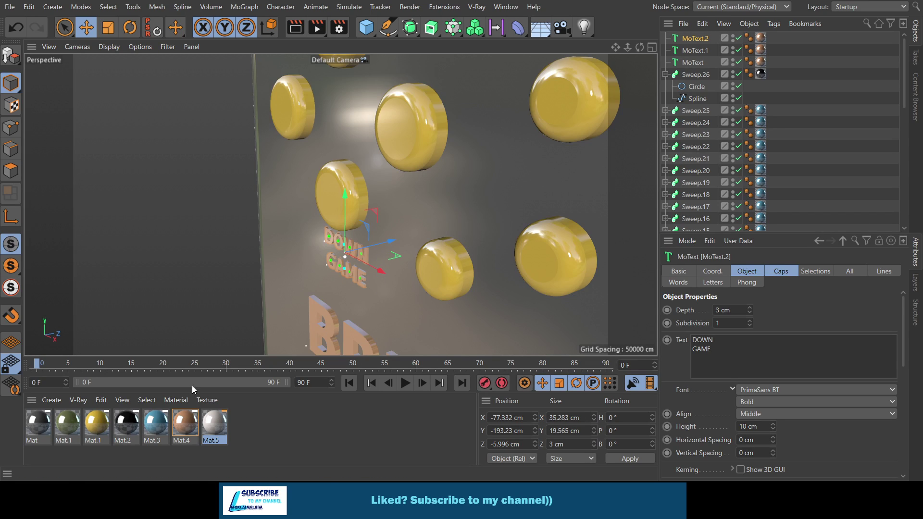
drag(214, 423, 759, 38)
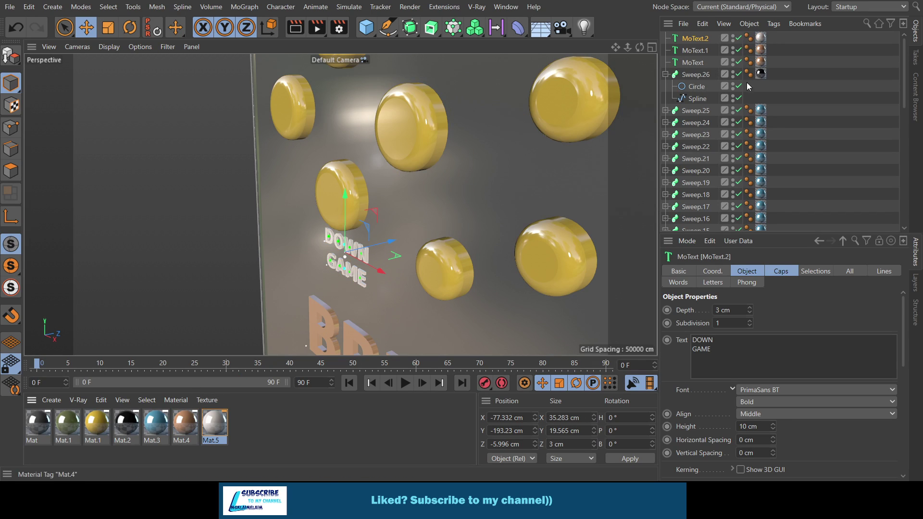
drag(615, 47, 601, 70)
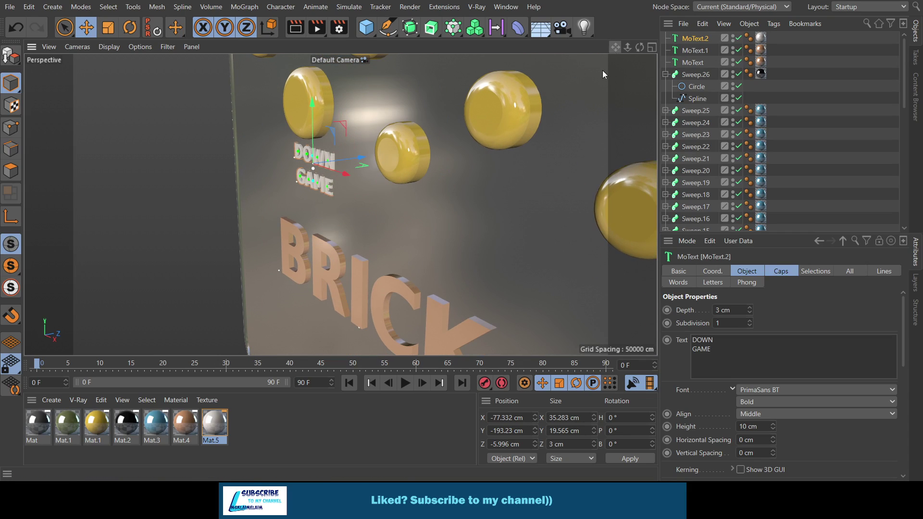
Move BRICK and GAME forward to Z -5.992 cm and -5.691 cm.
click(386, 288)
drag(397, 320, 404, 315)
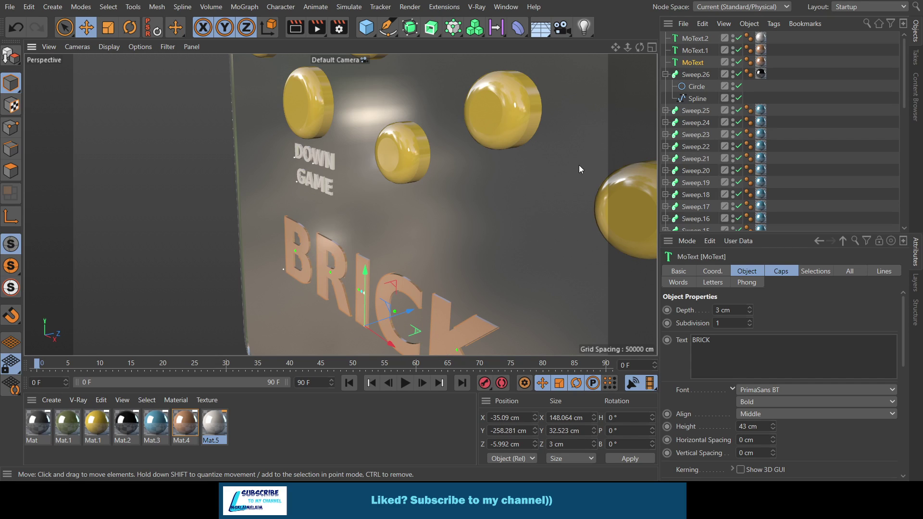
drag(616, 46, 613, 63)
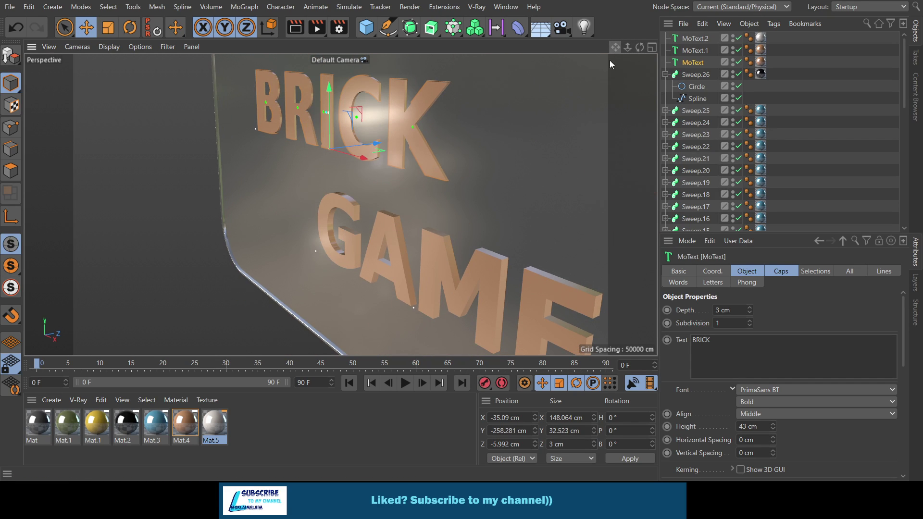
click(480, 288)
drag(461, 302, 459, 295)
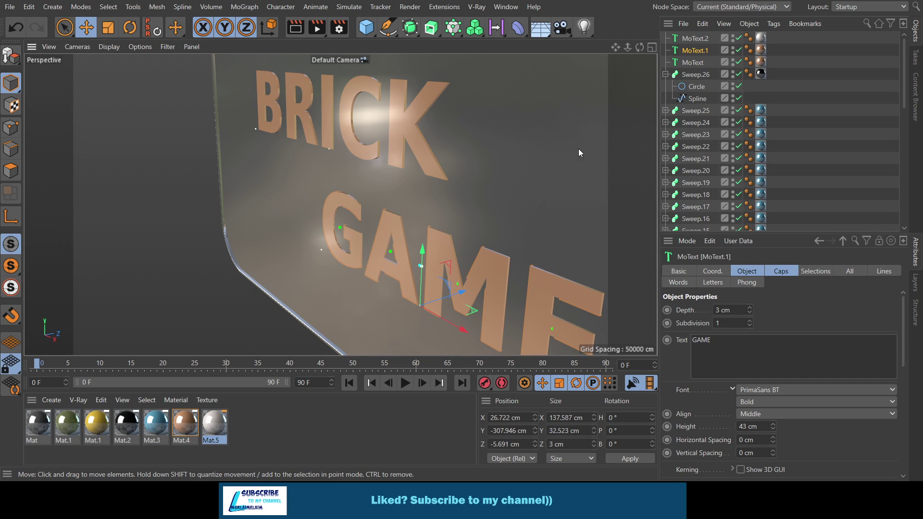
click(651, 47)
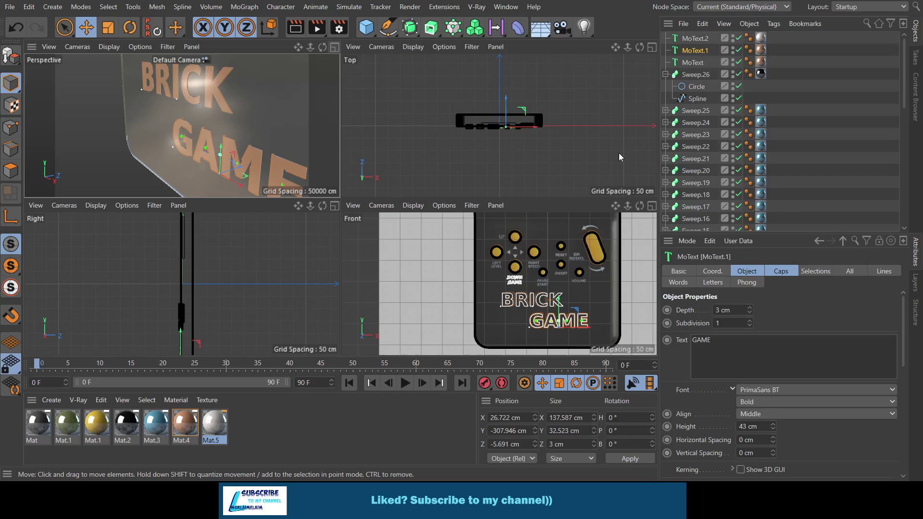
click(652, 205)
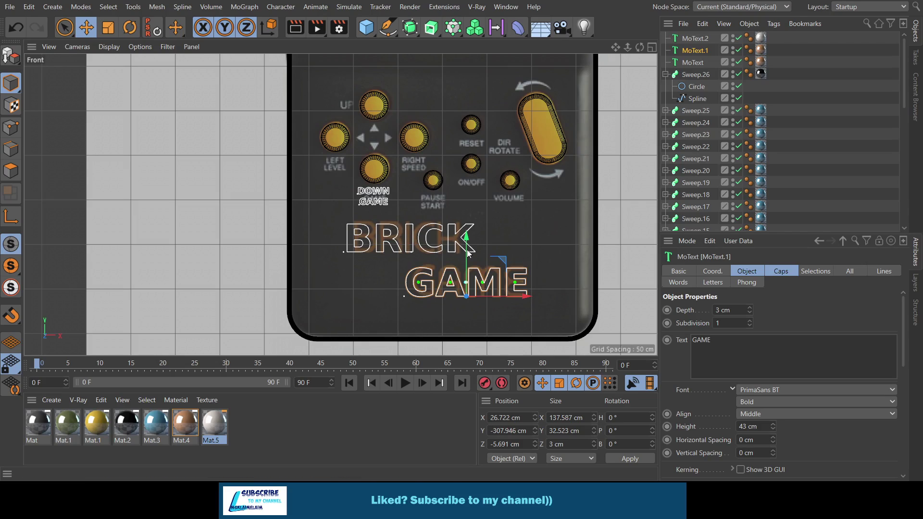
Duplicate the DOWN GAME label to the right and lower it slightly.
click(693, 41)
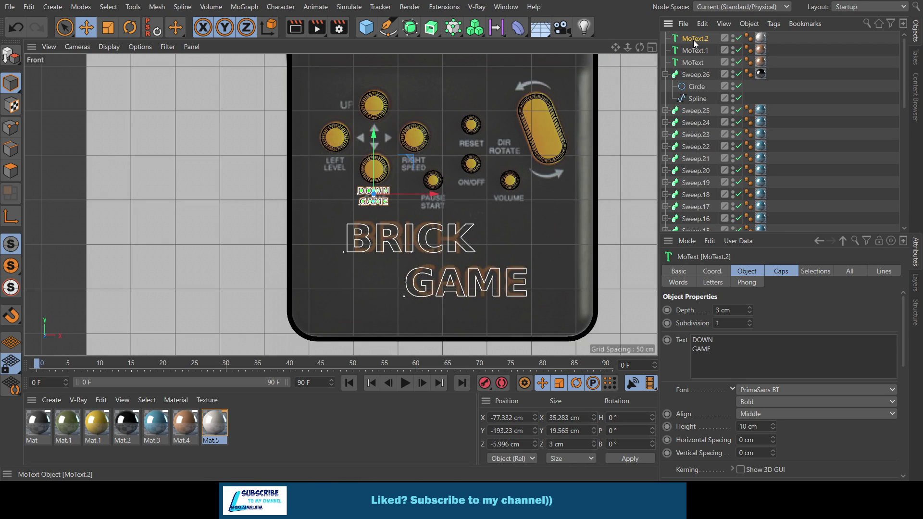
ctrl+drag(432, 198, 484, 206)
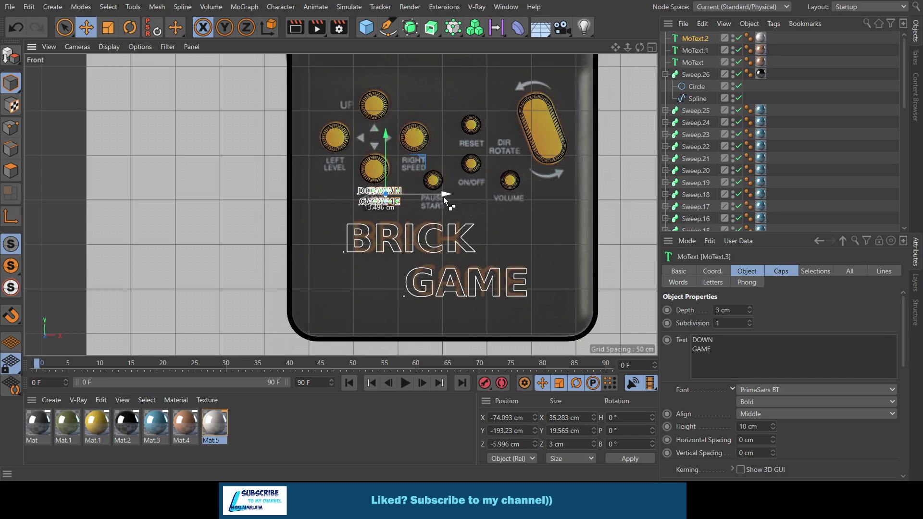
drag(429, 168, 463, 201)
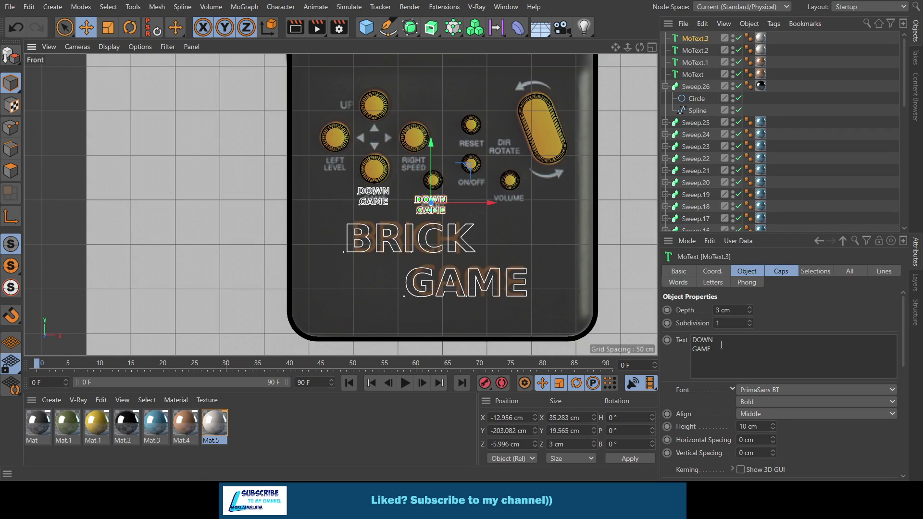
Reword the copy to PAUSE START and place a duplicate under the VOLUME button.
double_click(702, 340)
text(FA)
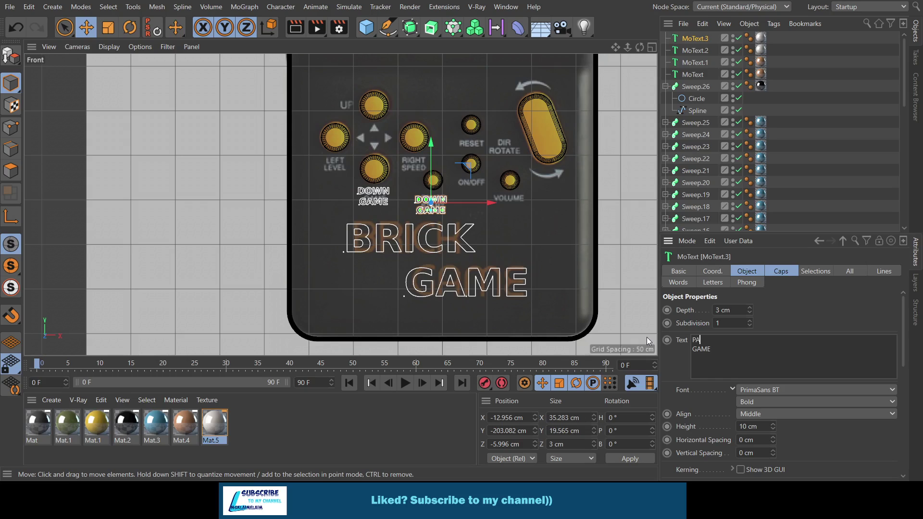
text(S)
key(BackSpace)
text(E)
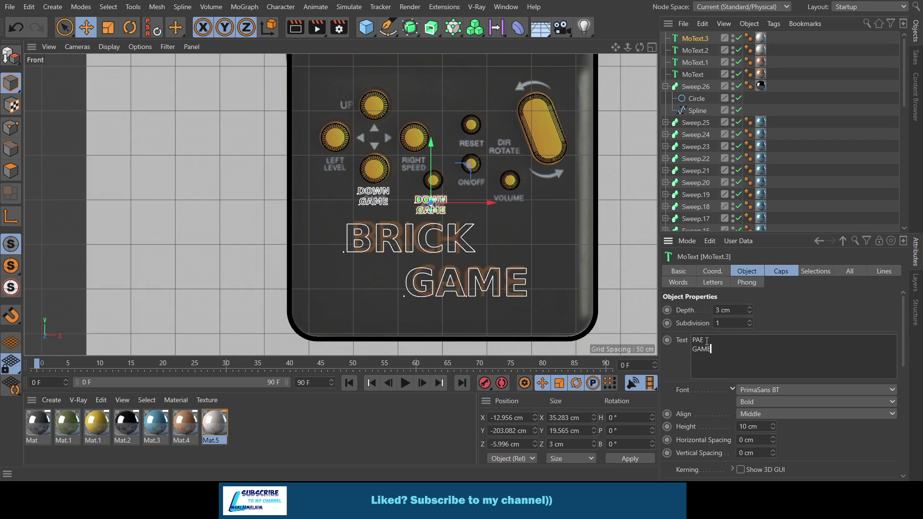
drag(705, 341, 690, 340)
drag(717, 350, 691, 349)
text(TART)
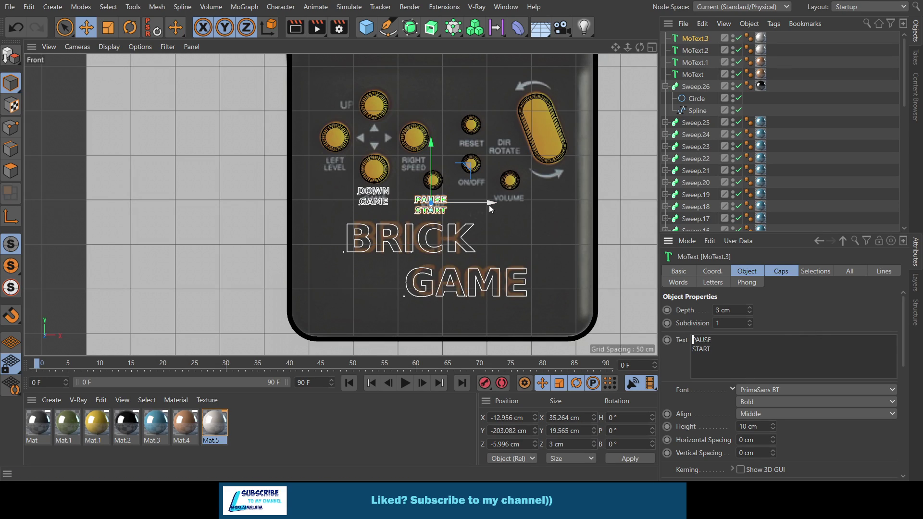
ctrl+drag(489, 203, 565, 201)
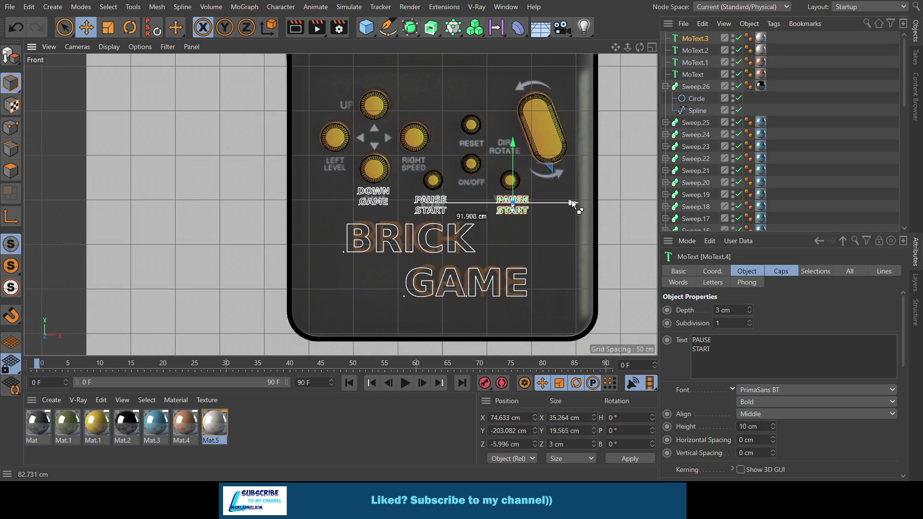
Change the duplicate's text to a single line reading VOLUME.
drag(721, 349, 692, 349)
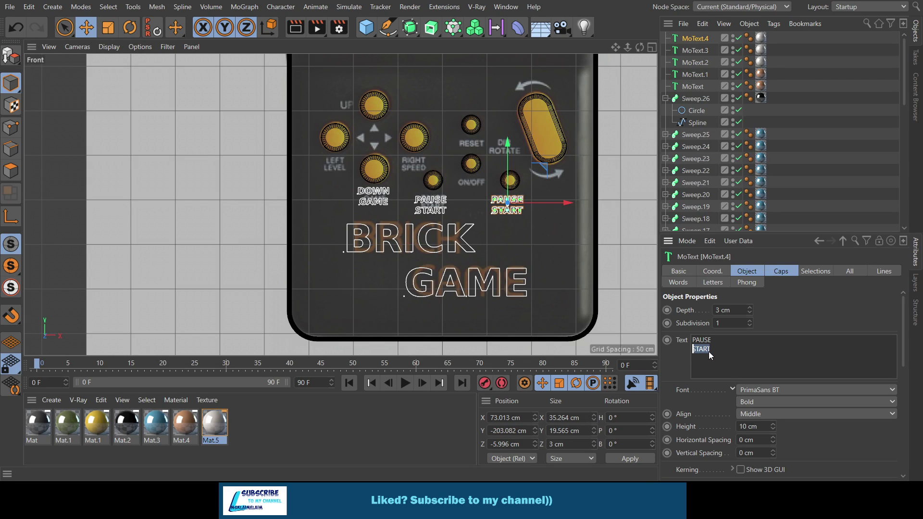
drag(711, 340, 676, 342)
text(VOL)
text(UME)
key(Return)
key(BackSpace)
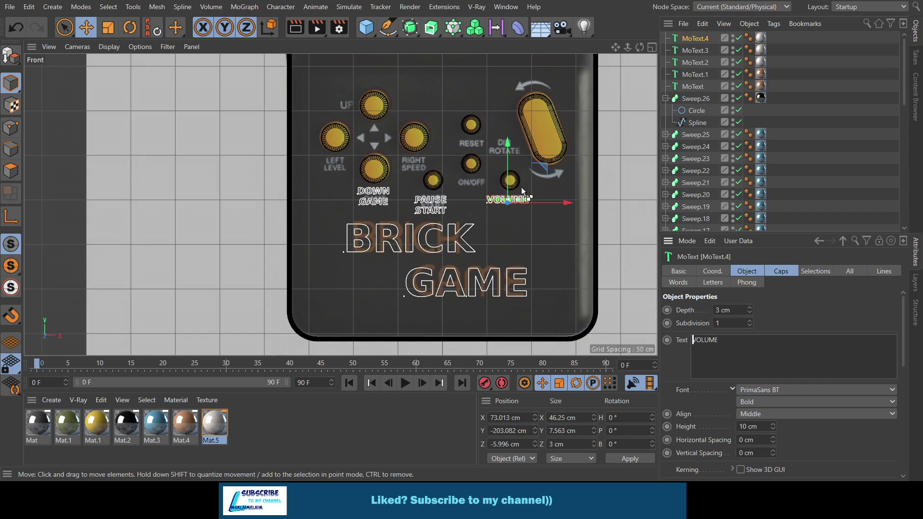
Copy the VOLUME label upward, reword it ON/OFF, and nudge it under its button.
mouse_move(508, 176)
ctrl+mouse_down()
mouse_move(507, 163)
mouse_move(490, 180)
ctrl+mouse_up()
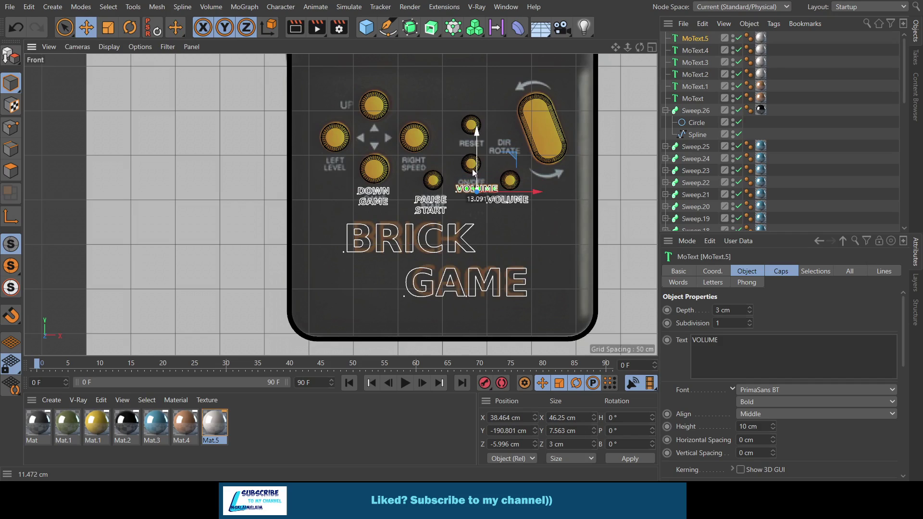
double_click(704, 340)
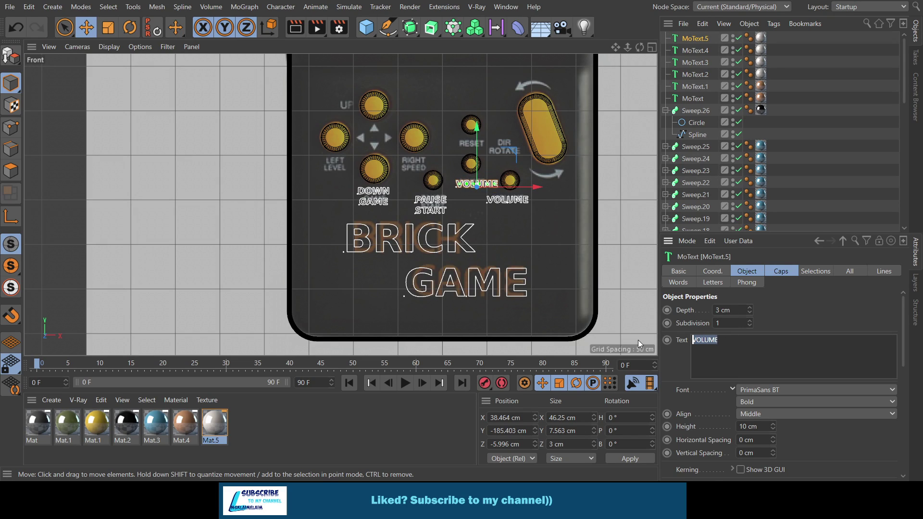
text(N)
text(/)
key(BackSpace)
key(BackSpace)
text(O)
text(N/O)
text(F)
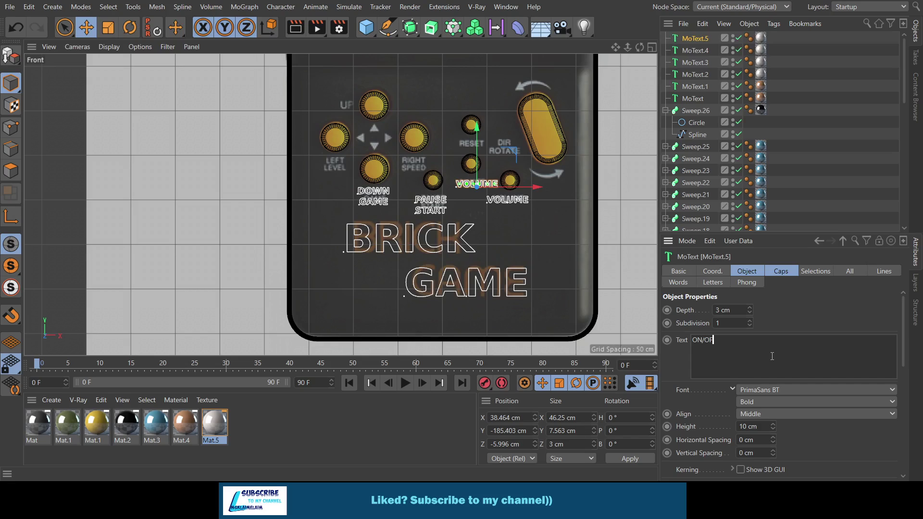
click(720, 339)
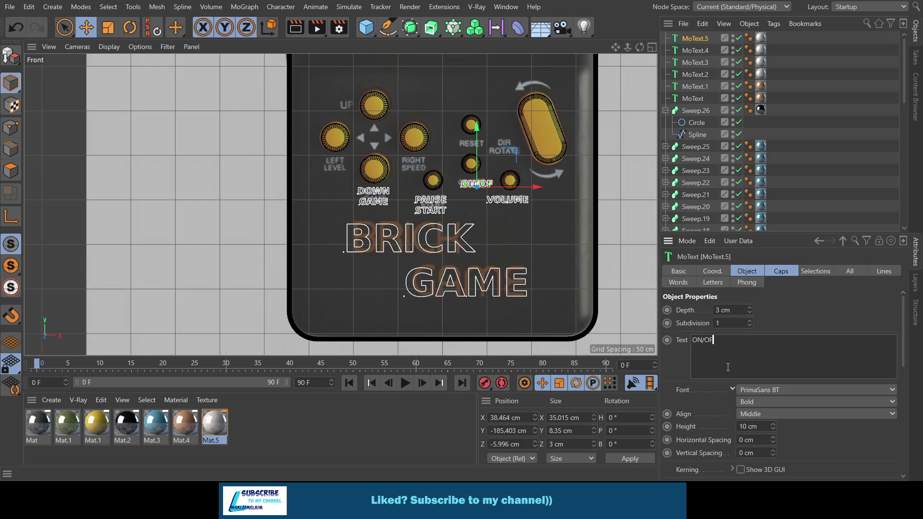
text(F)
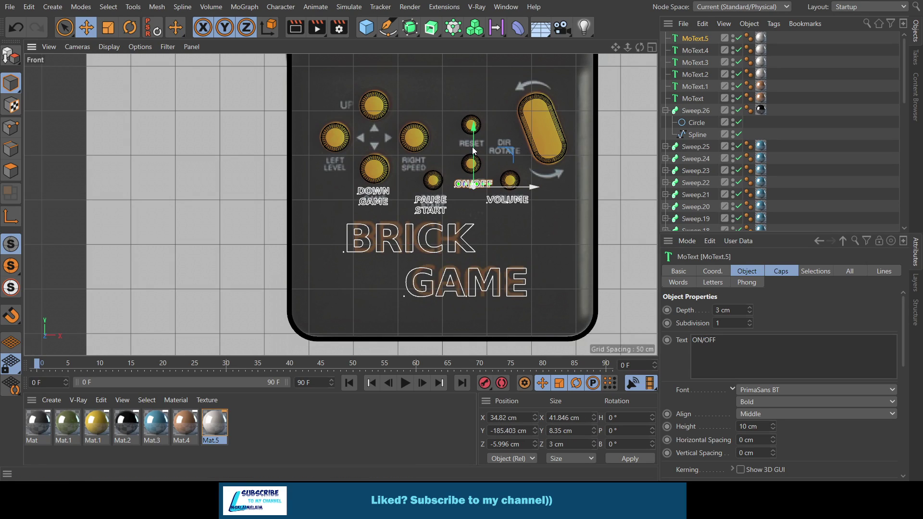
drag(474, 150, 477, 101)
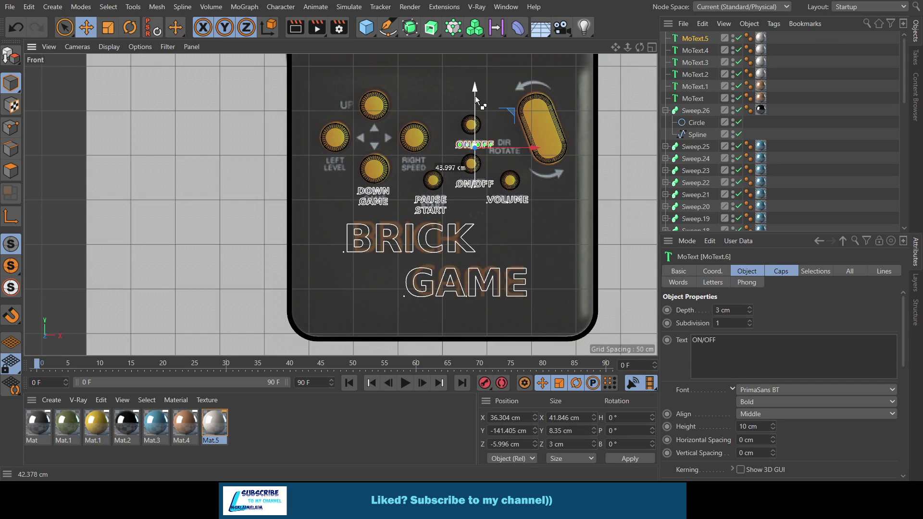
Reword the new copy to RESET and nudge it slightly left.
double_click(704, 339)
text(RESE)
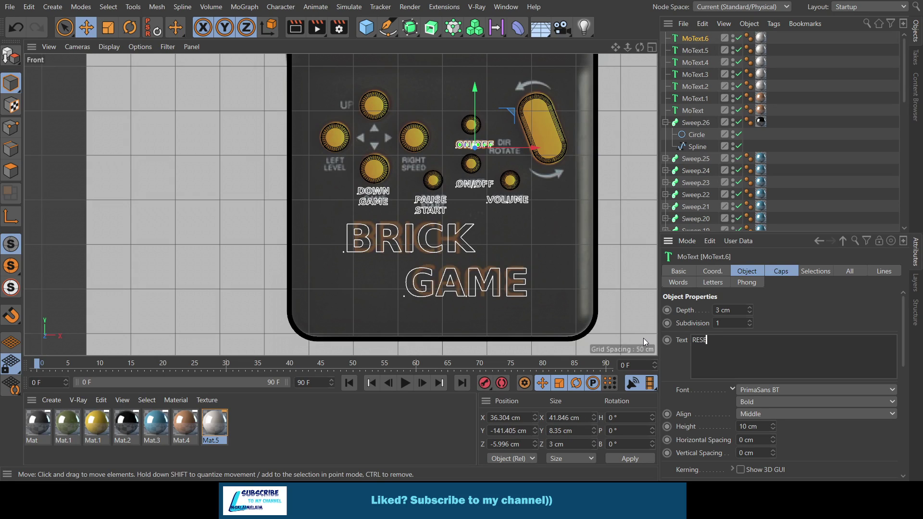
text(T)
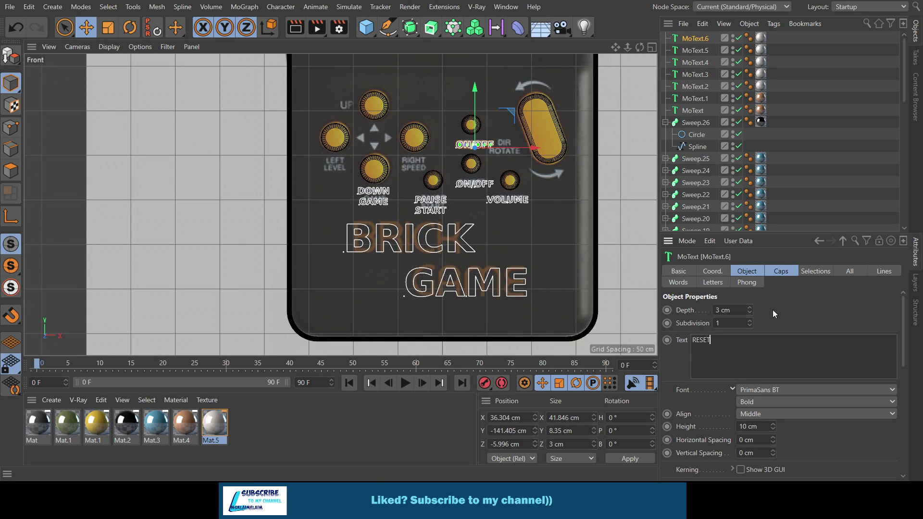
click(773, 309)
drag(512, 148, 509, 148)
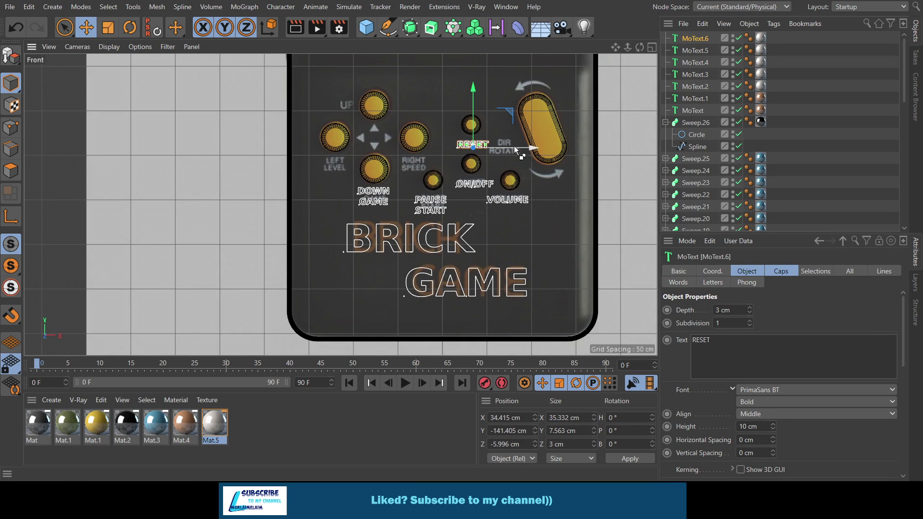
Copy RESET over beside the right button and reword it RIGHT / SPEED on two lines.
ctrl+drag(503, 147, 449, 152)
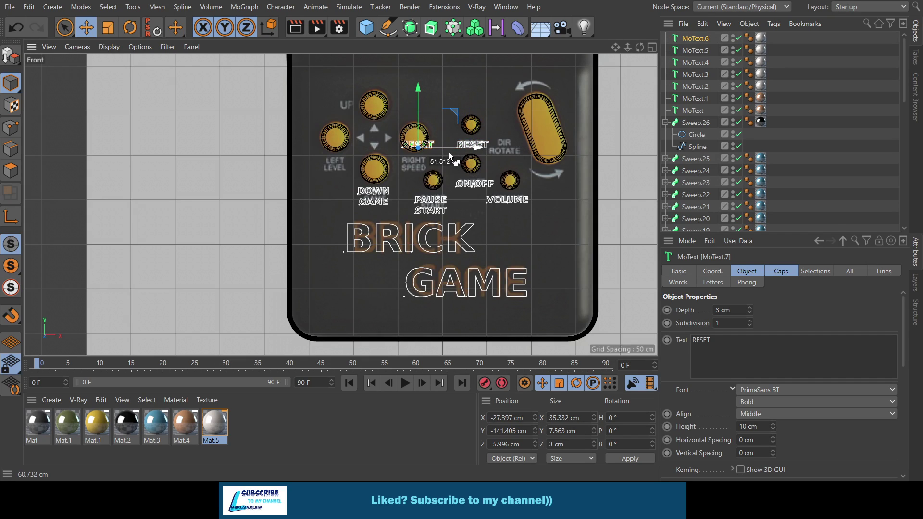
mouse_move(419, 118)
mouse_down()
mouse_move(415, 154)
mouse_move(416, 132)
mouse_up()
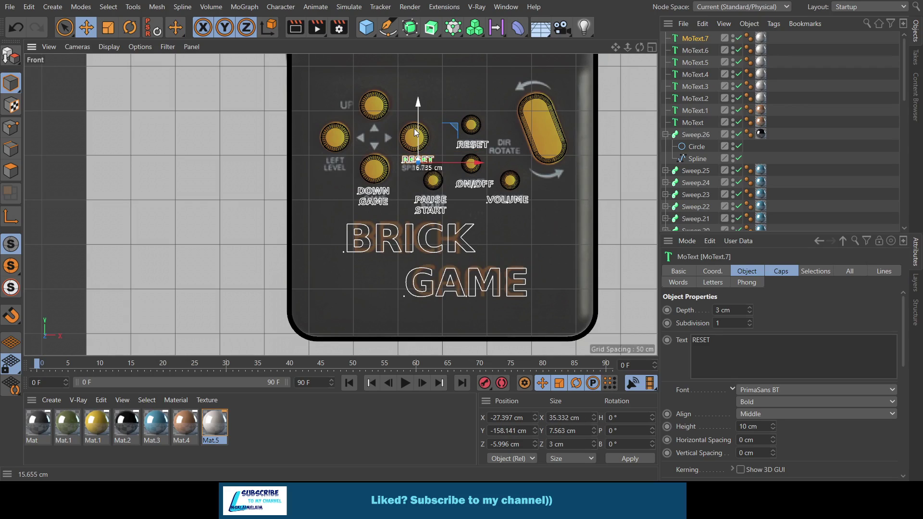
drag(417, 132, 416, 134)
mouse_move(419, 123)
mouse_down()
mouse_move(423, 73)
mouse_move(431, 120)
mouse_up()
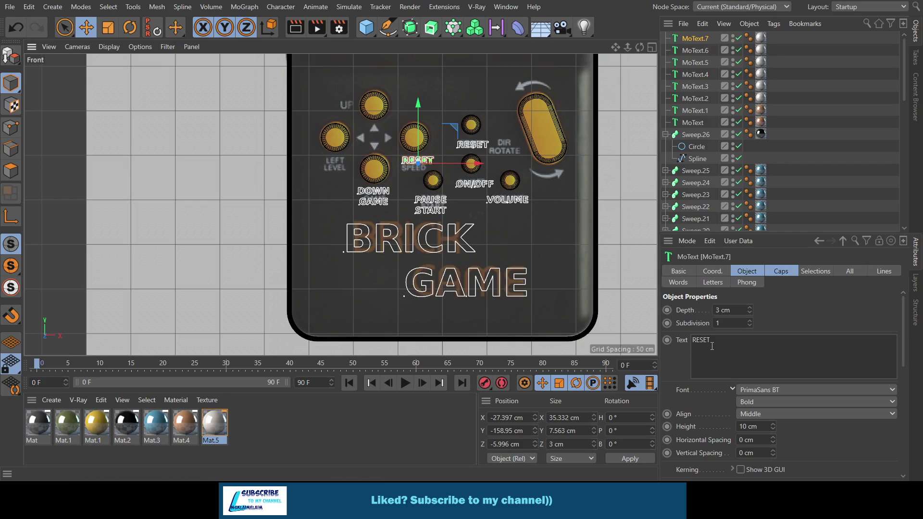
double_click(701, 340)
text(R)
text(IG)
text(HT)
key(Return)
text(SP)
text(EED)
key(Up)
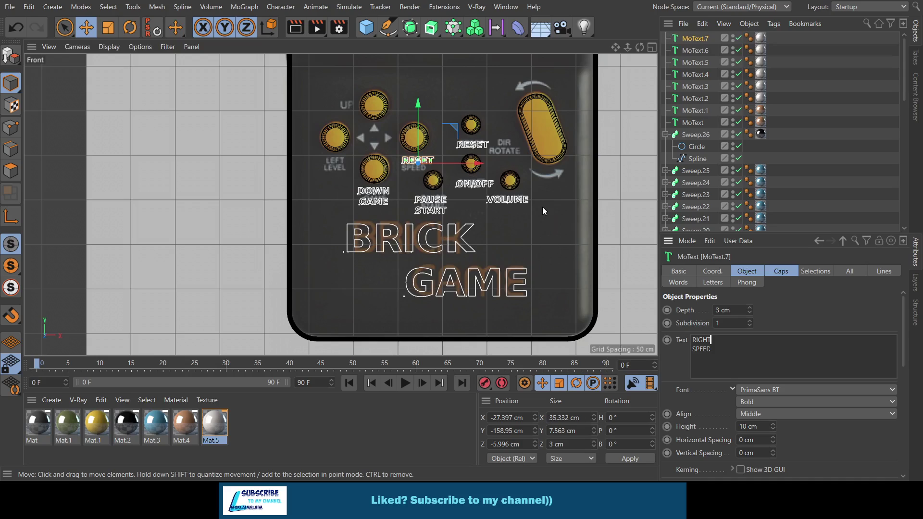
click(811, 313)
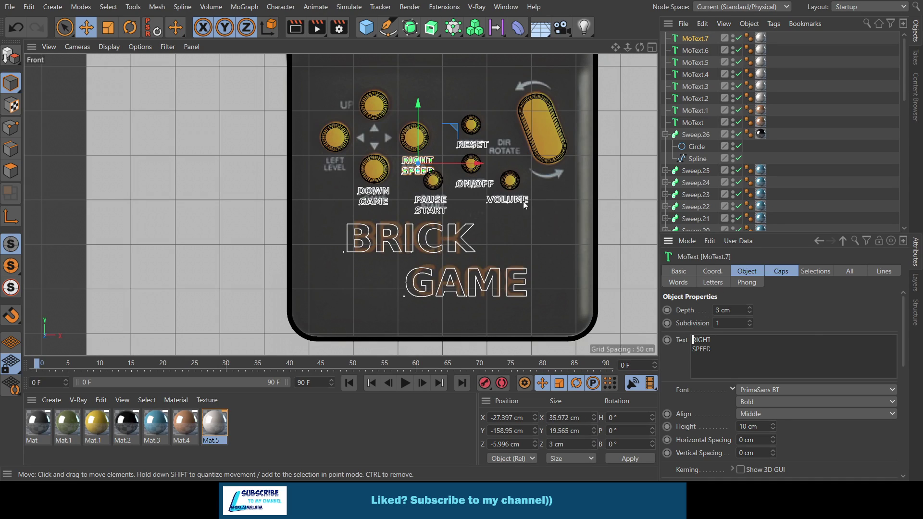
Set the RIGHT SPEED label to 9 cm height and fine-tune its position.
drag(459, 166, 452, 162)
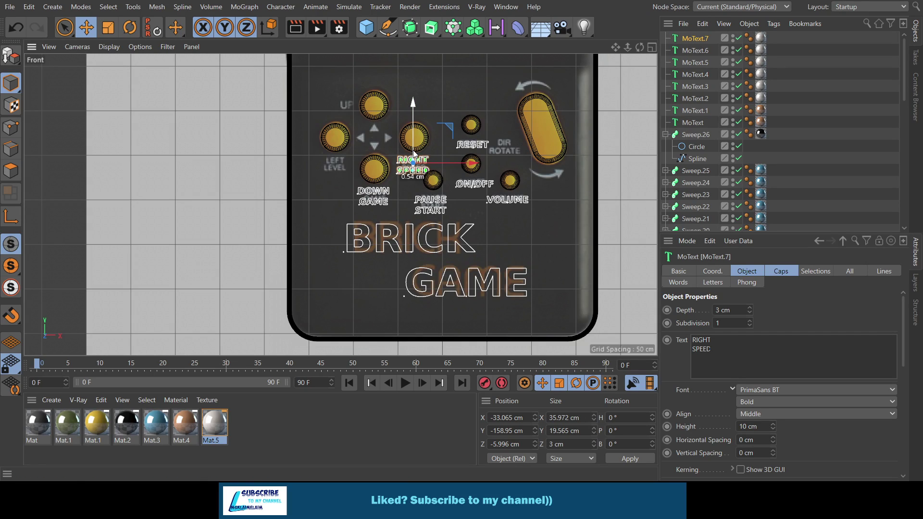
drag(412, 154, 413, 150)
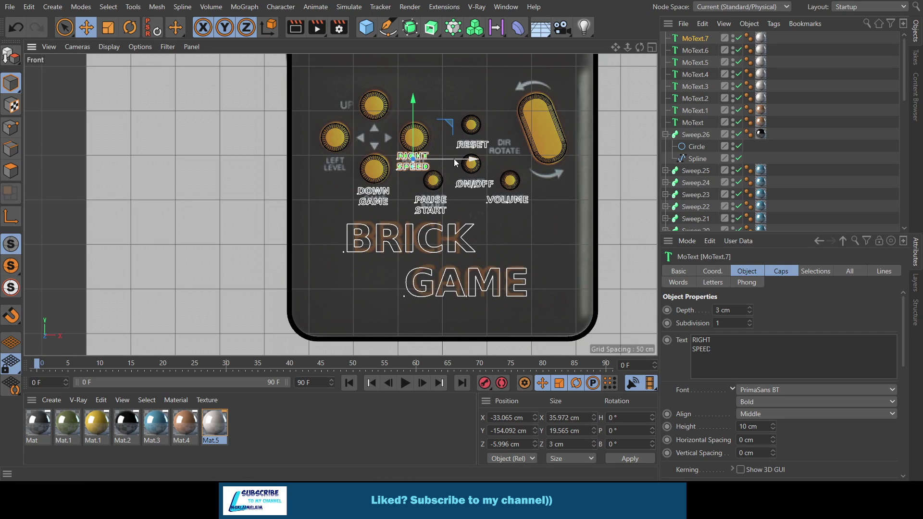
double_click(759, 431)
text(9)
key(Return)
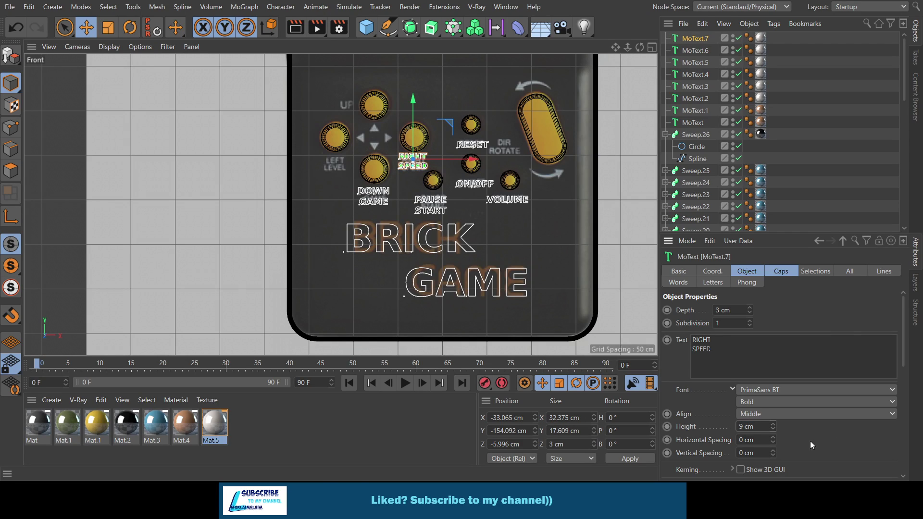
drag(413, 134, 413, 136)
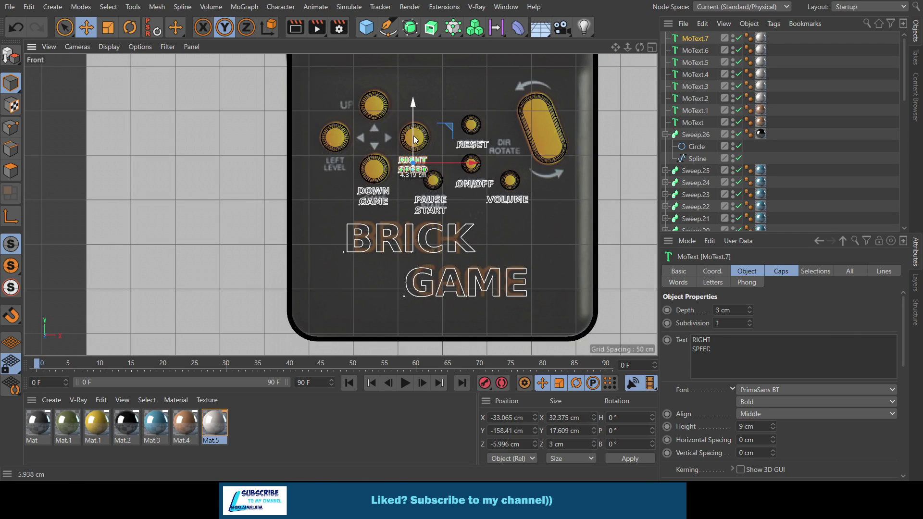
Duplicate RIGHT SPEED to the left and change it to LEFT SPEED.
mouse_move(445, 162)
ctrl+mouse_down()
mouse_move(345, 167)
mouse_move(365, 171)
ctrl+mouse_up()
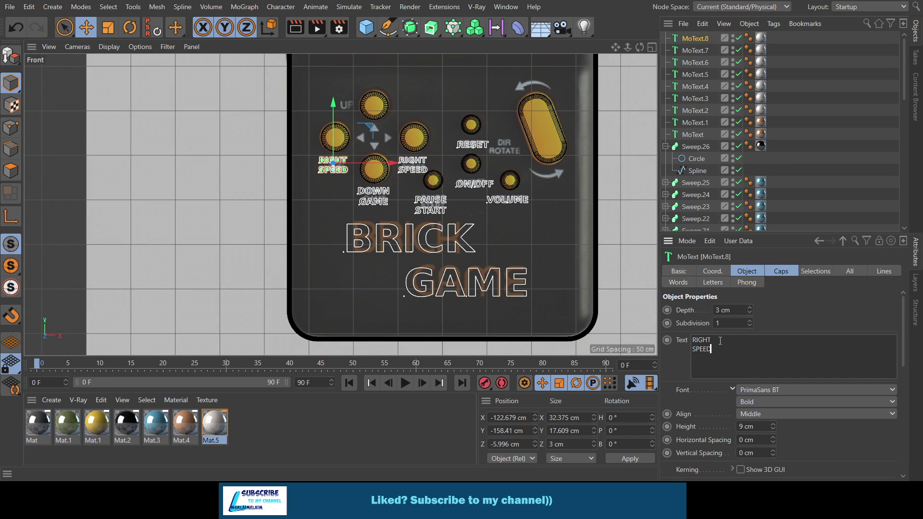
drag(725, 340, 669, 338)
text(L)
text(EFT)
click(780, 356)
Copy LEFT SPEED up beside the top button and select its text for the UP label.
ctrl+drag(334, 127, 339, 63)
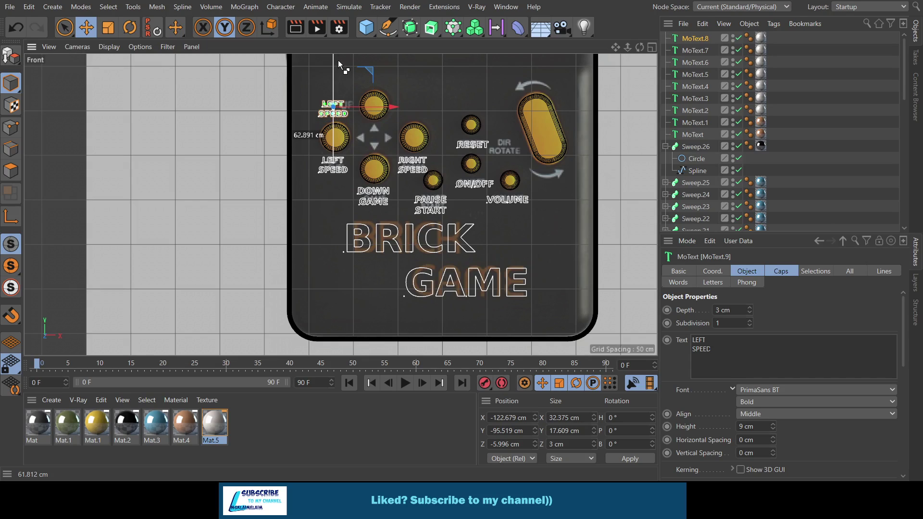
drag(371, 107, 382, 108)
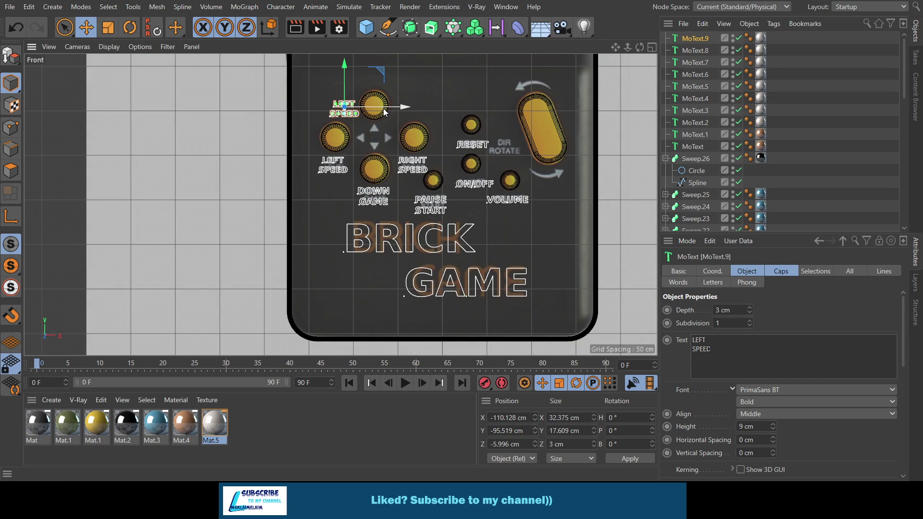
drag(696, 357, 686, 337)
text(UP)
Copy the UP label beside the oval rotate button and reword it DIR ROTARE.
ctrl+drag(403, 107, 563, 140)
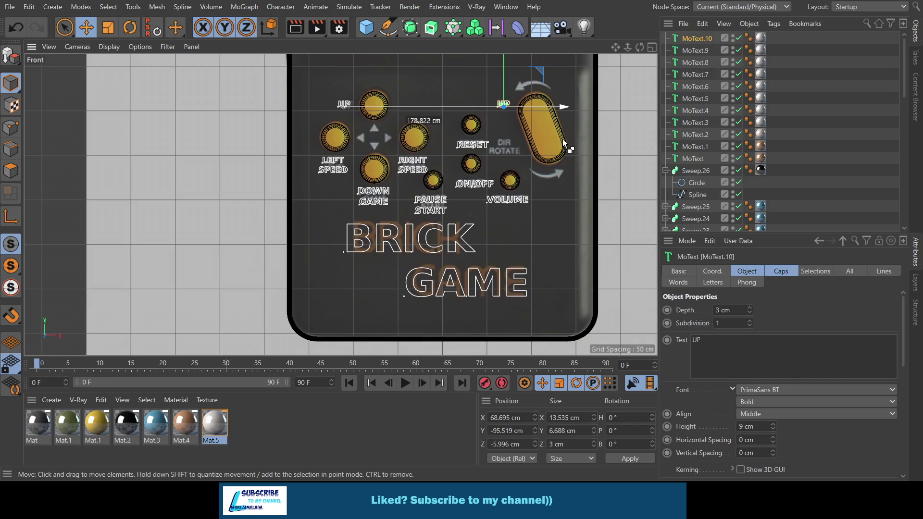
drag(504, 85, 510, 121)
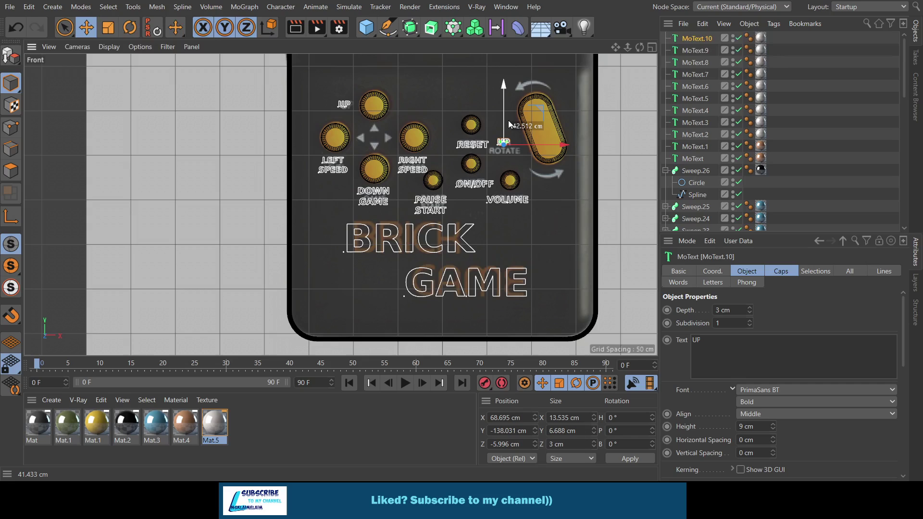
double_click(696, 340)
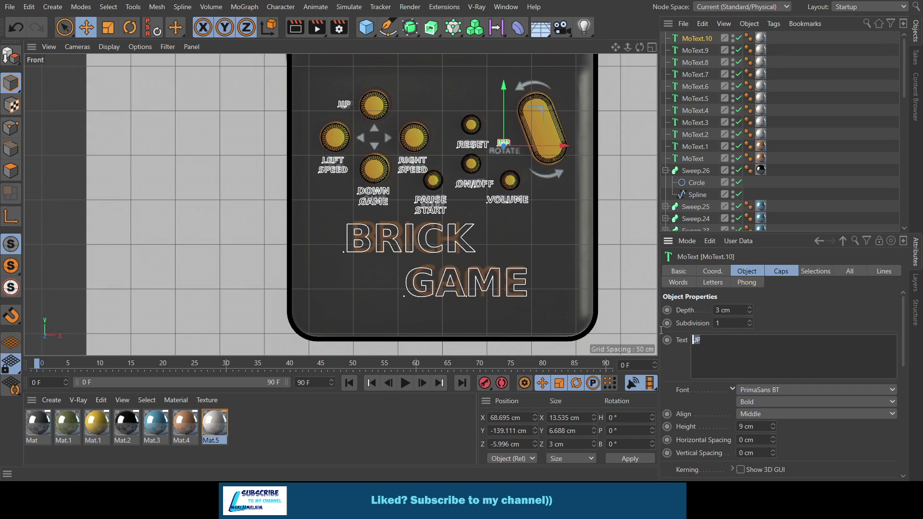
text(DI)
text(R R)
text(OTA)
text(RE)
click(803, 315)
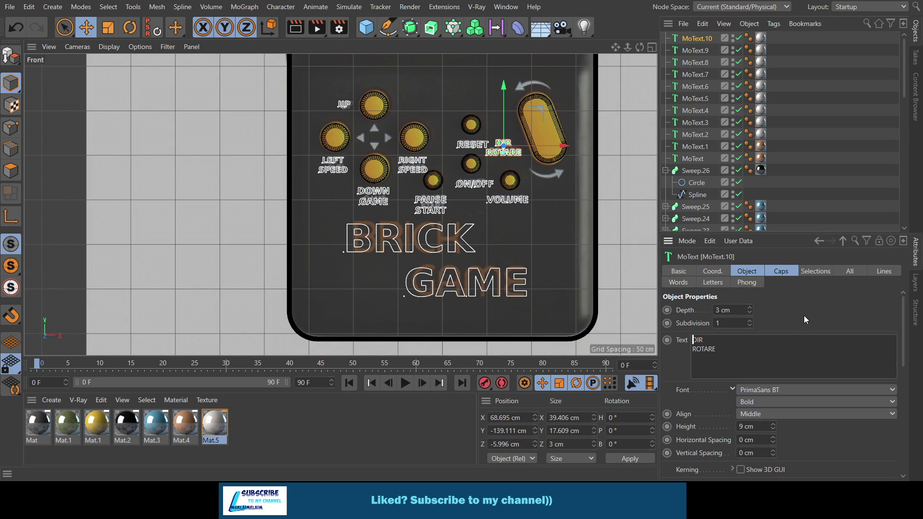
Maximize the Perspective view and orbit to inspect the relabelled button panel.
click(652, 47)
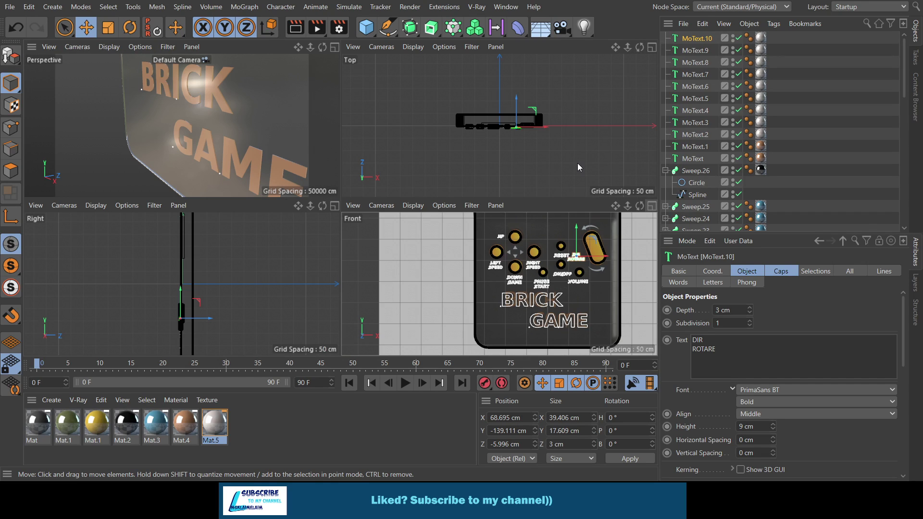
click(334, 47)
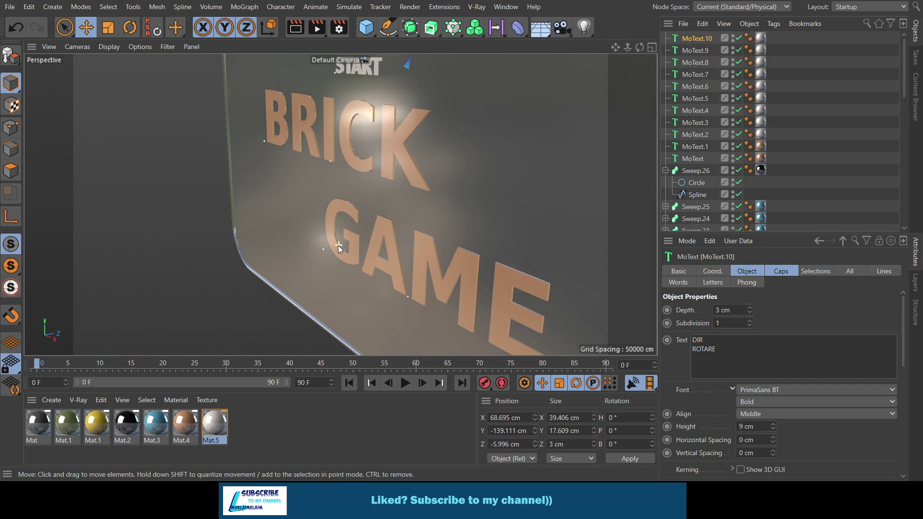
scroll(339, 246, up, 5)
scroll(338, 245, down, 2)
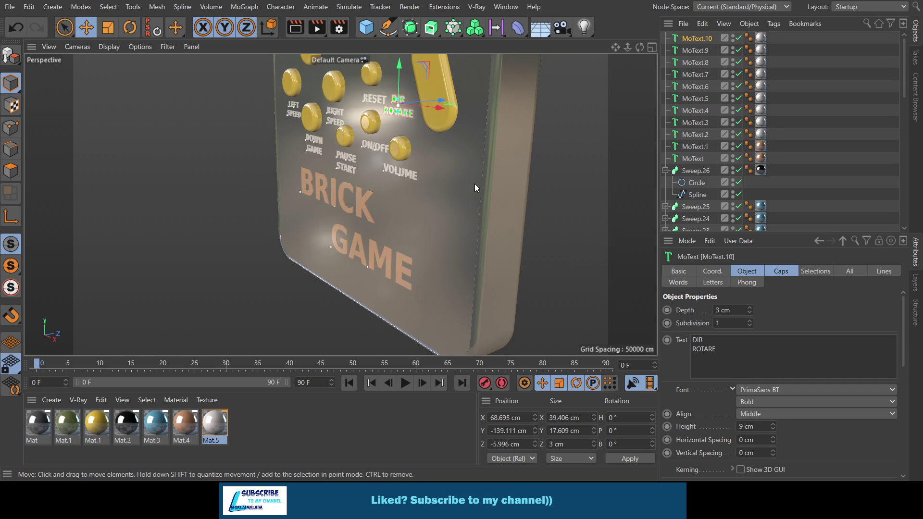
drag(640, 47, 341, 204)
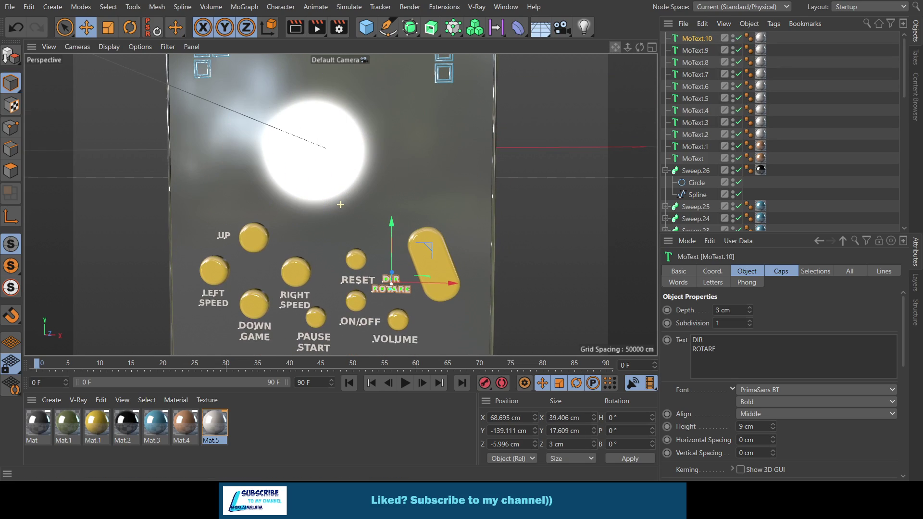
Maximize the Front view and pan and zoom up to frame the console's screen area.
click(652, 47)
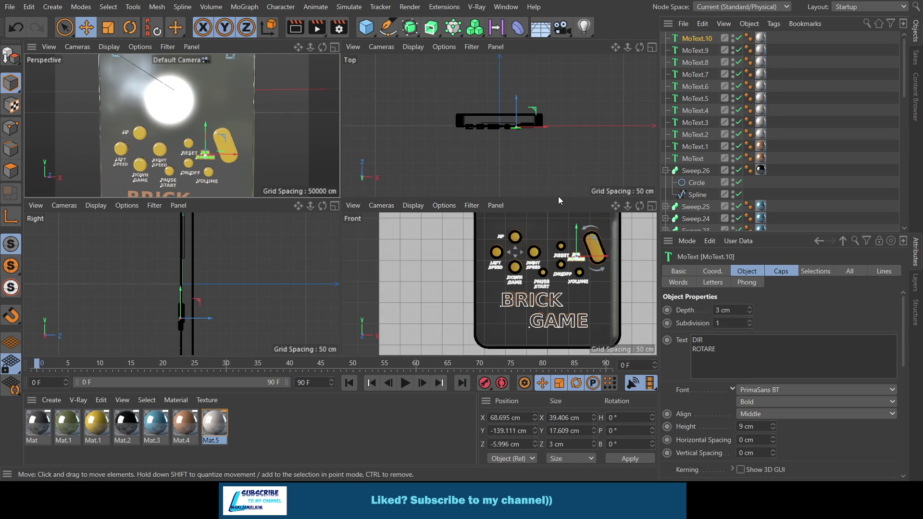
click(652, 205)
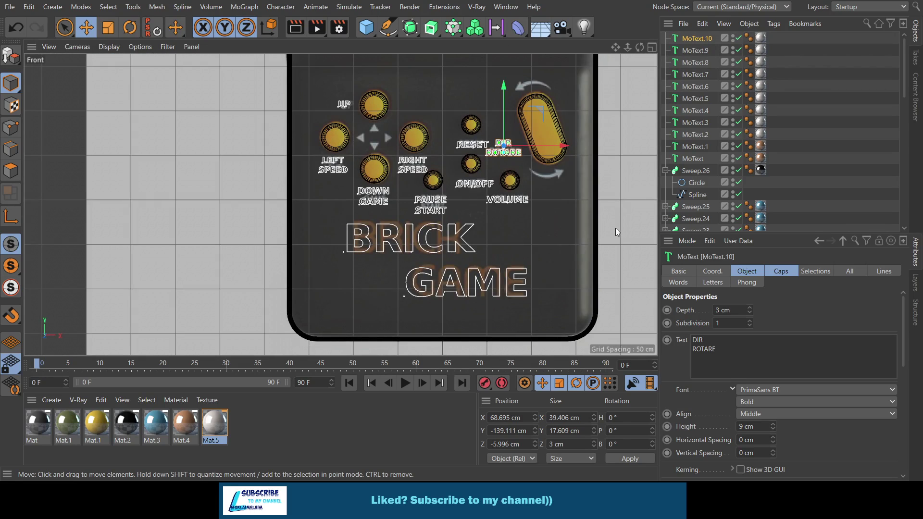
scroll(615, 232, down, 3)
drag(616, 47, 527, 234)
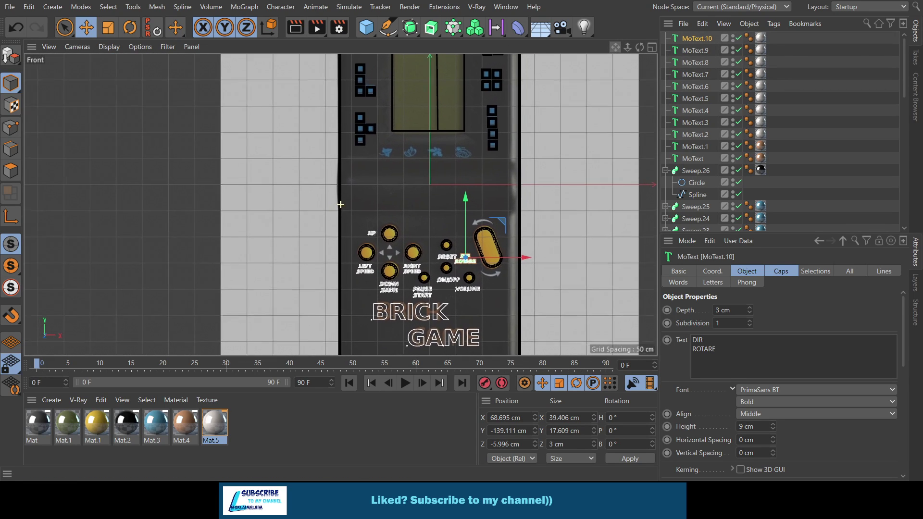
scroll(507, 235, up, 3)
scroll(506, 236, up, 2)
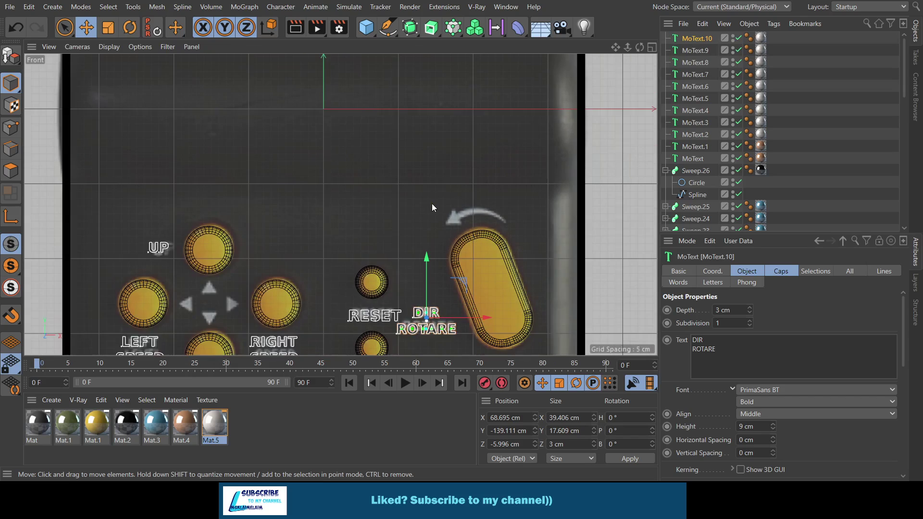
scroll(432, 203, down, 2)
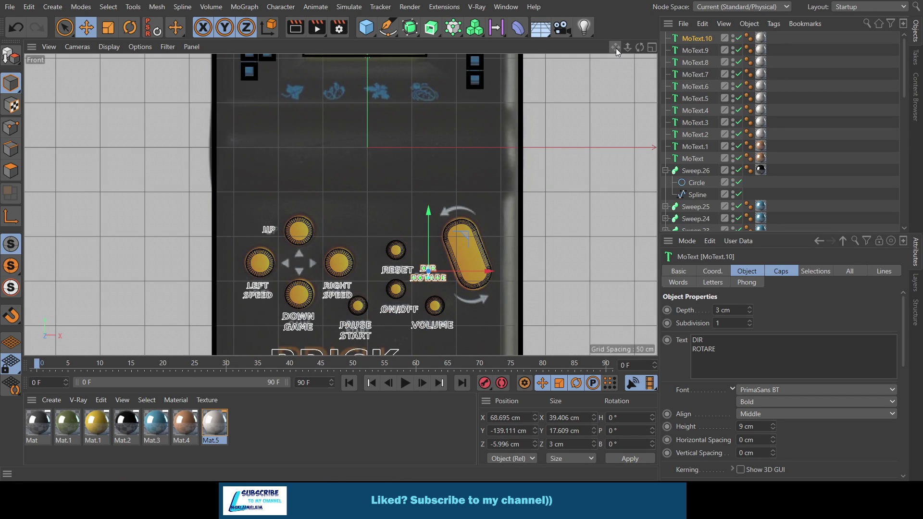
drag(616, 48, 625, 259)
drag(616, 48, 626, 51)
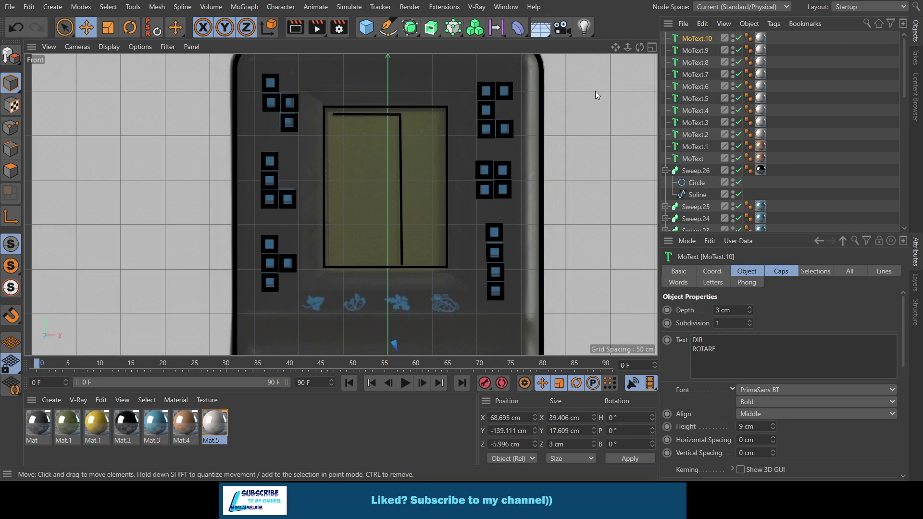
Copy Sweep.3's Rectangle spline to the top of the Object Manager as a standalone object.
click(691, 194)
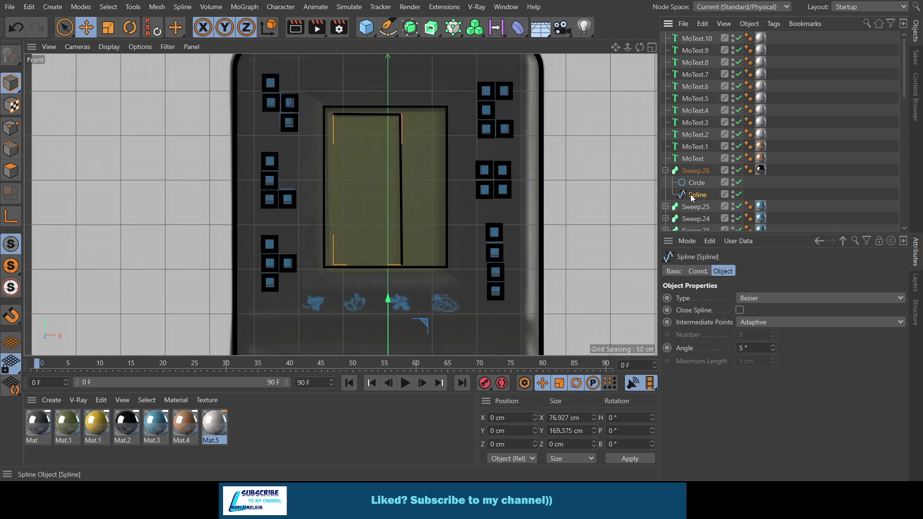
scroll(692, 211, down, 5)
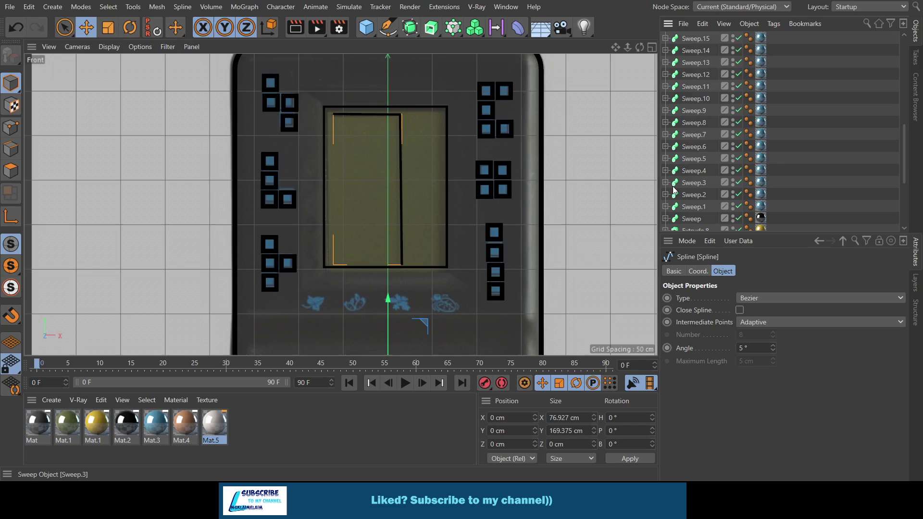
click(665, 182)
click(696, 207)
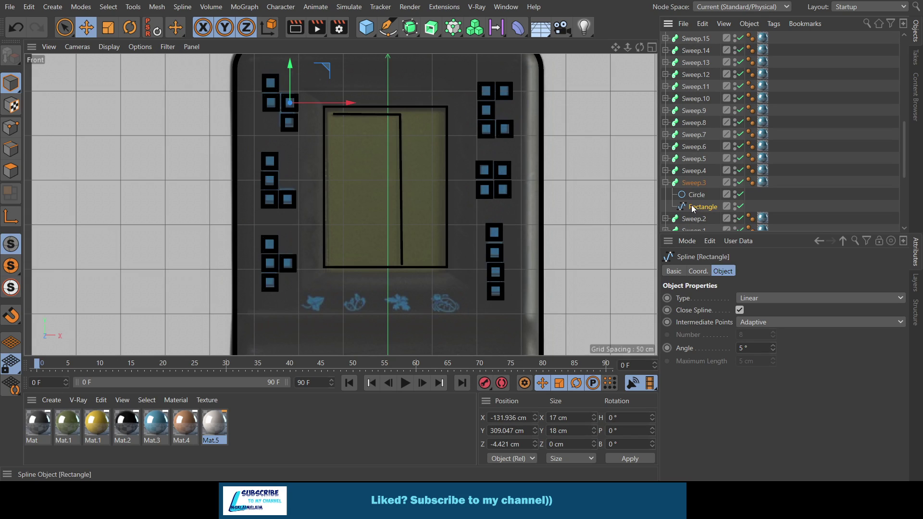
drag(786, 234, 785, 438)
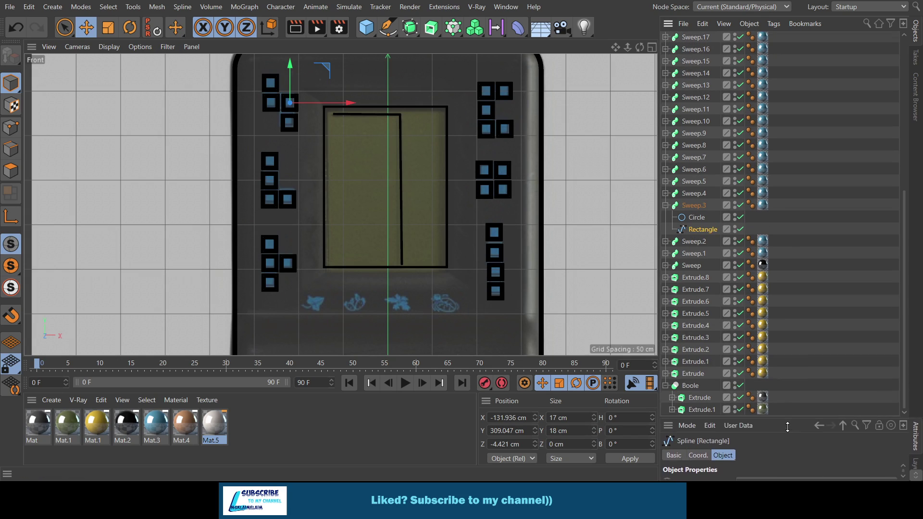
drag(702, 255, 686, 38)
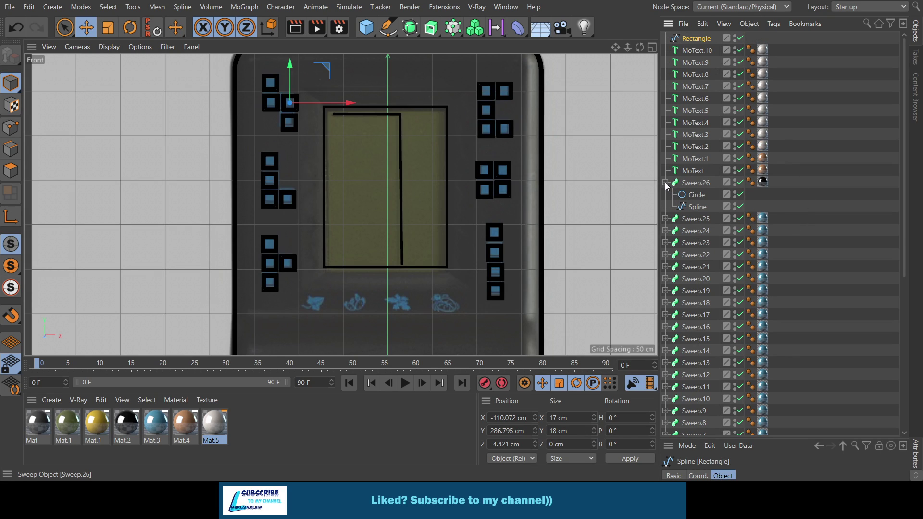
scroll(702, 308, down, 5)
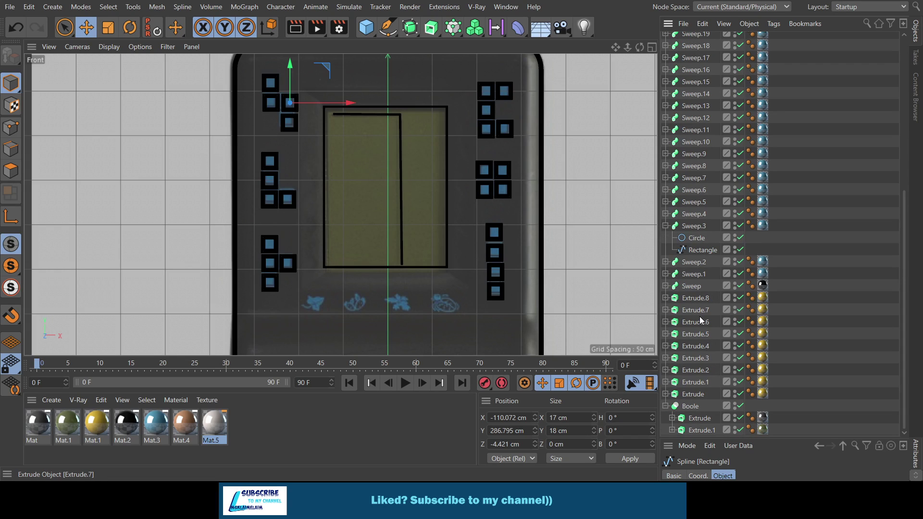
click(665, 226)
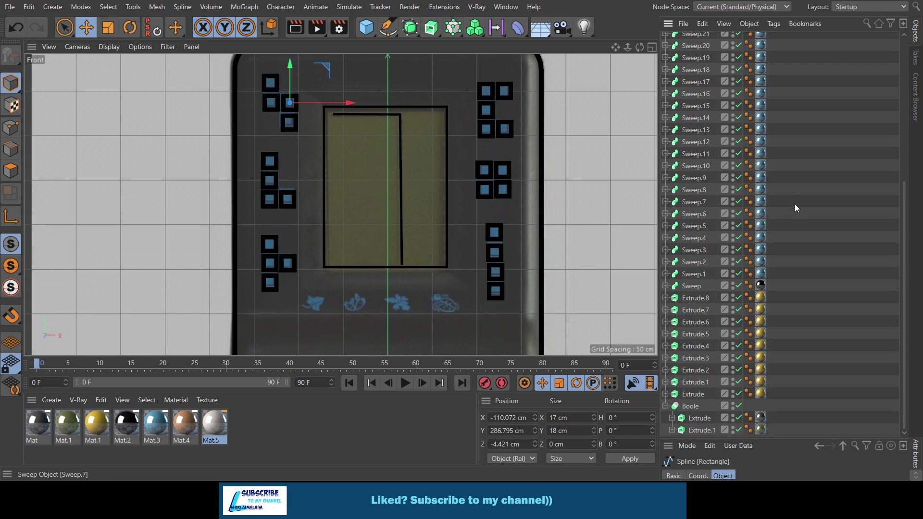
Move the rectangle copy to the lower-left corner inside the screen frame.
scroll(693, 112, up, 5)
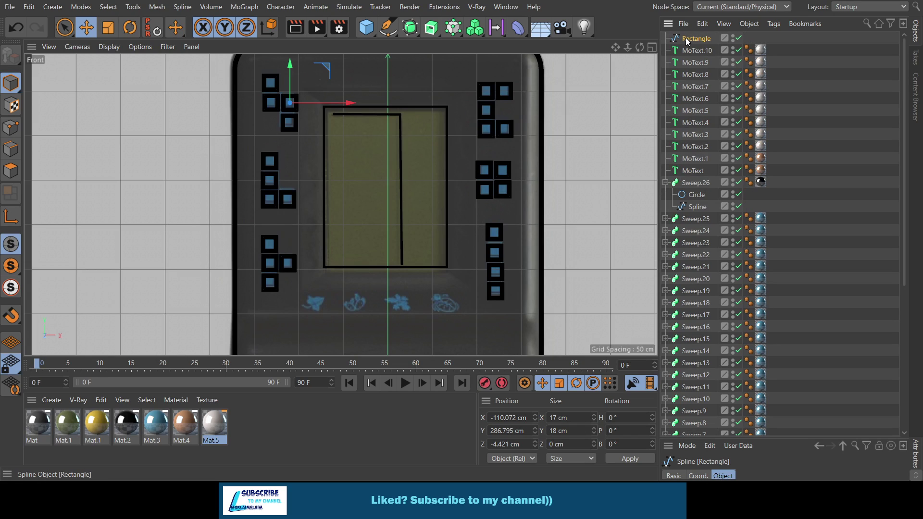
drag(331, 103, 394, 105)
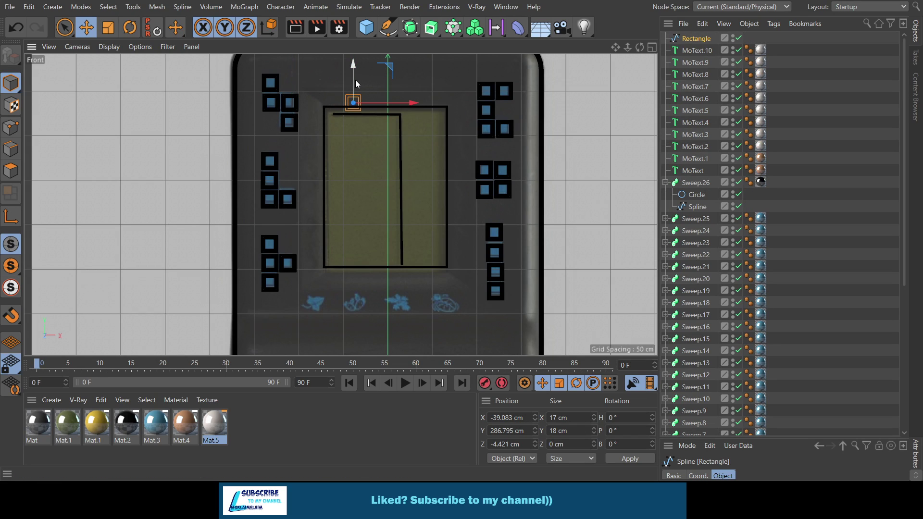
mouse_move(356, 80)
mouse_down()
mouse_move(353, 114)
mouse_move(365, 134)
mouse_move(338, 235)
mouse_move(359, 255)
mouse_up()
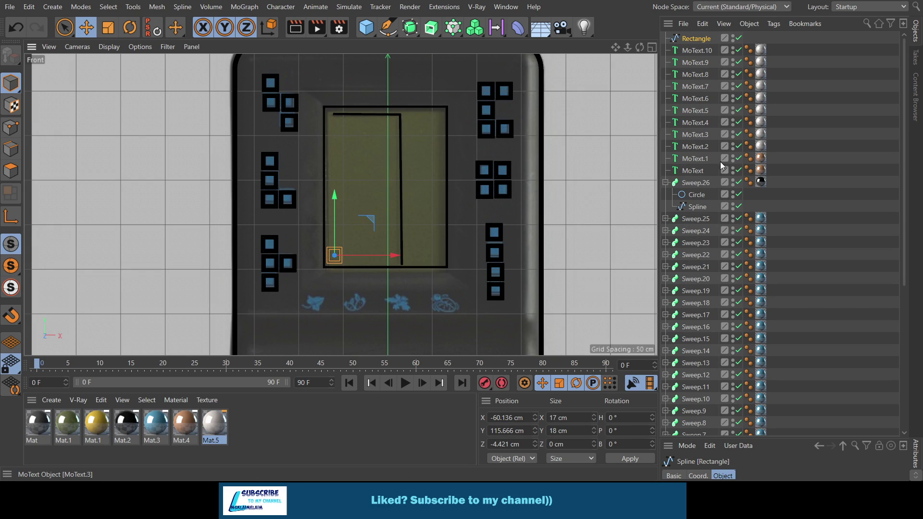
click(665, 182)
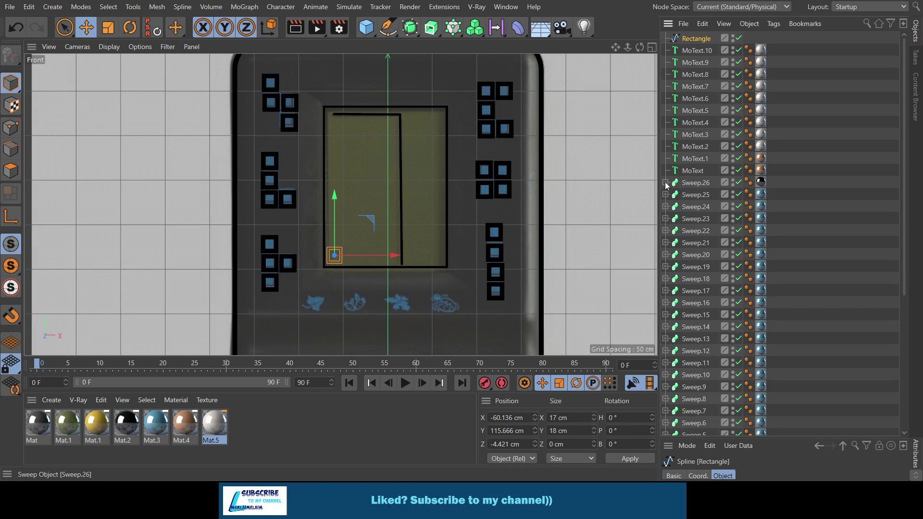
Wrap the rectangle copy in a new Extrude object and make the spline closed.
click(651, 49)
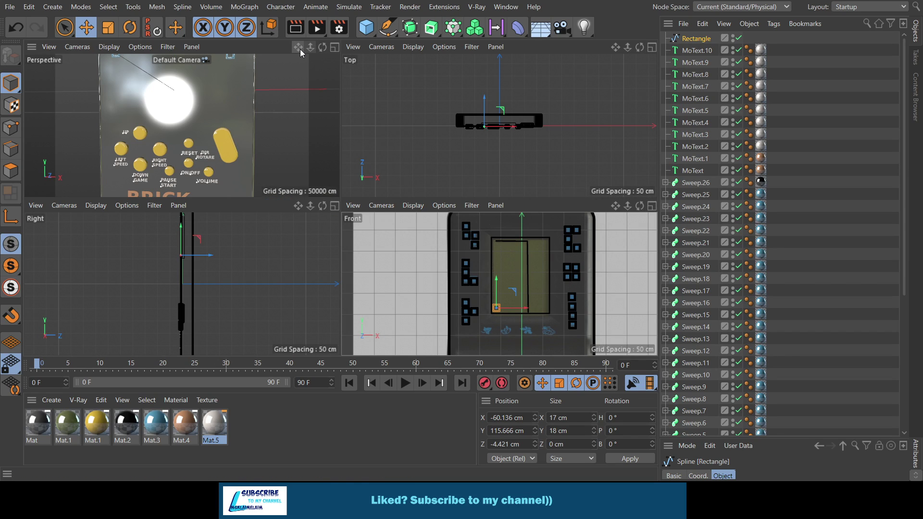
key(o)
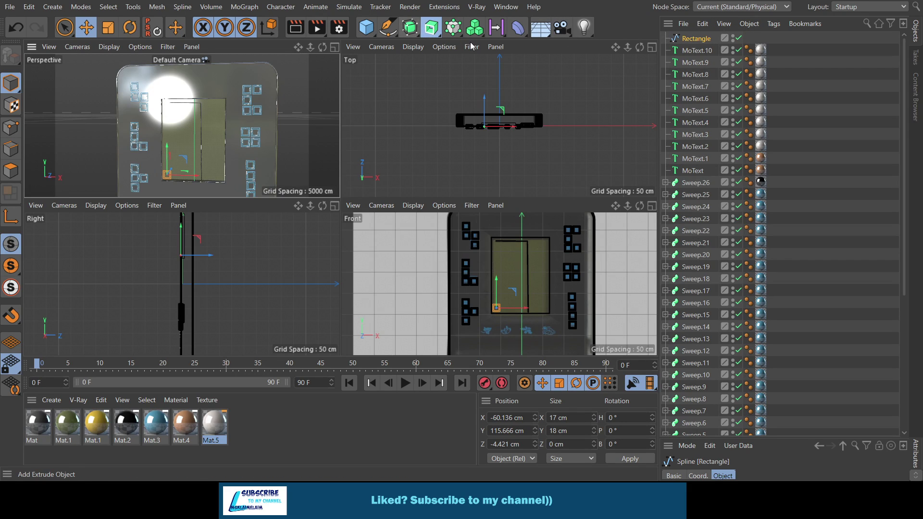
alt+click(431, 28)
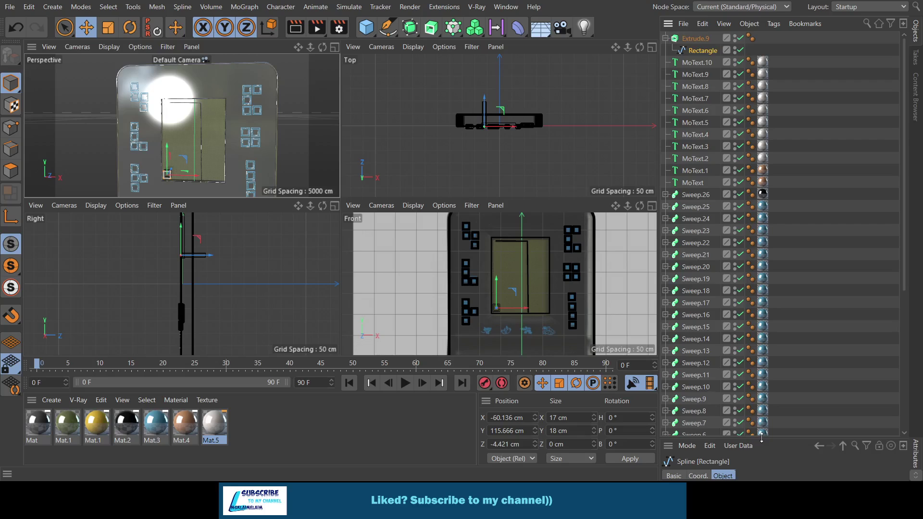
drag(761, 437, 761, 205)
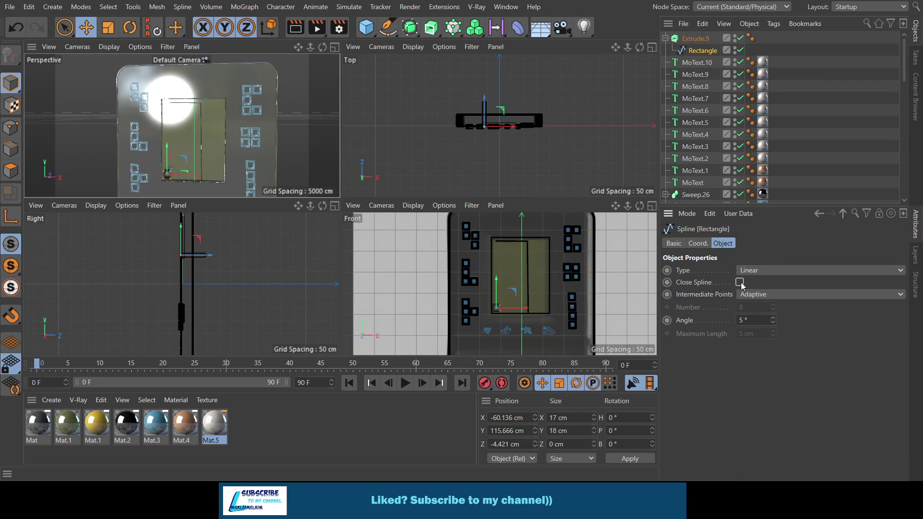
click(335, 47)
scroll(332, 281, up, 3)
scroll(333, 281, up, 3)
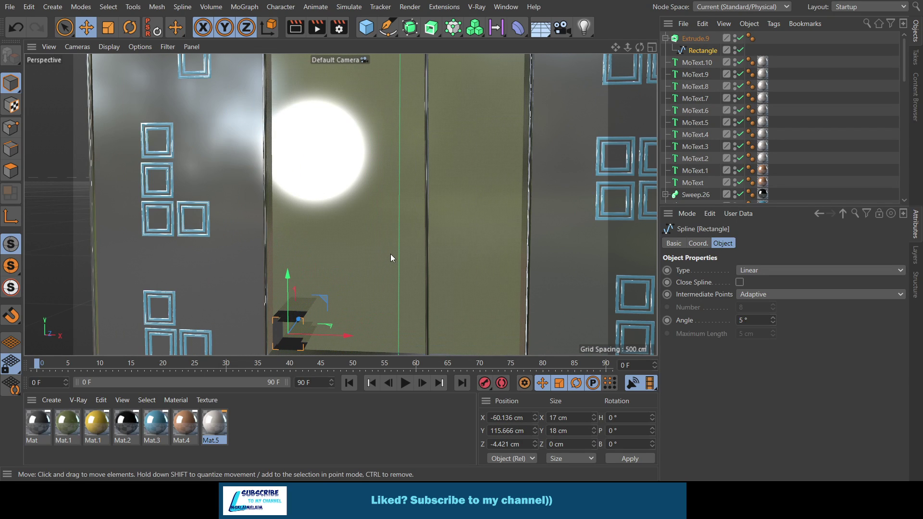
scroll(390, 255, down, 3)
click(740, 282)
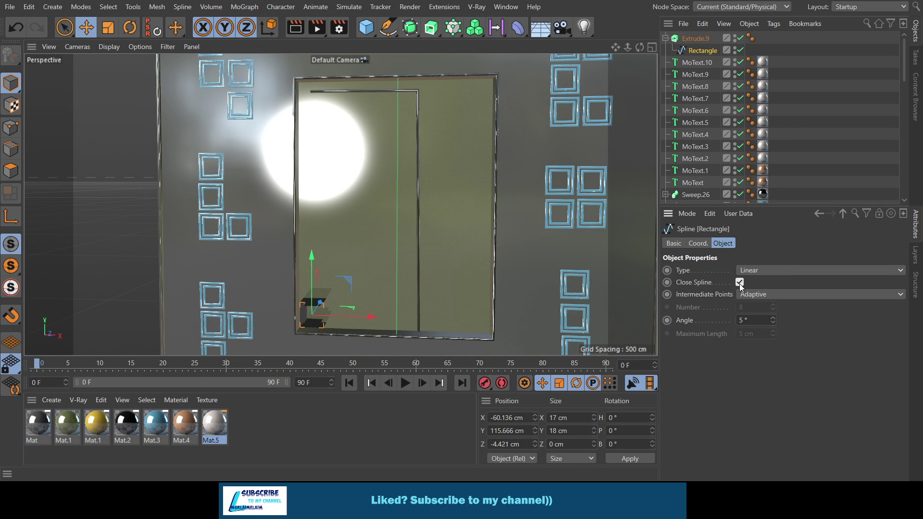
Toggle Extrude.9's start and end caps, then delete its child Rectangle spline.
click(693, 39)
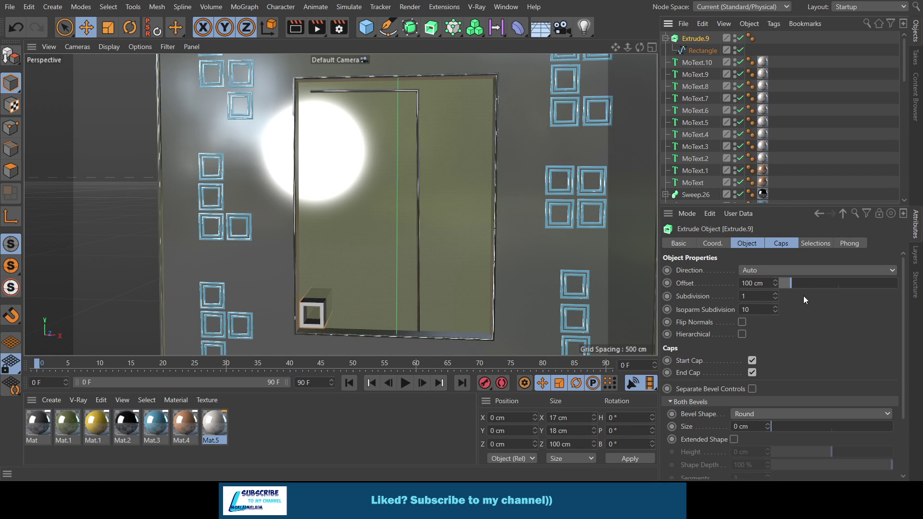
click(780, 244)
click(752, 270)
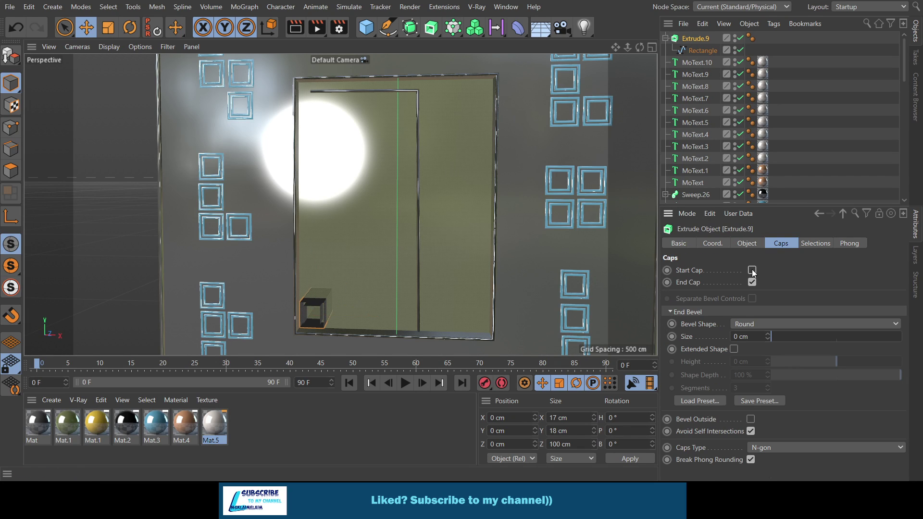
click(751, 282)
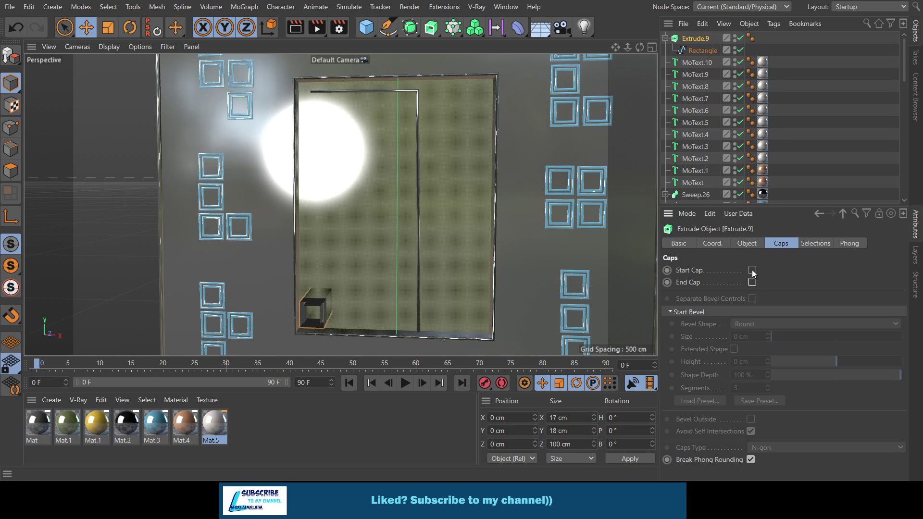
click(752, 270)
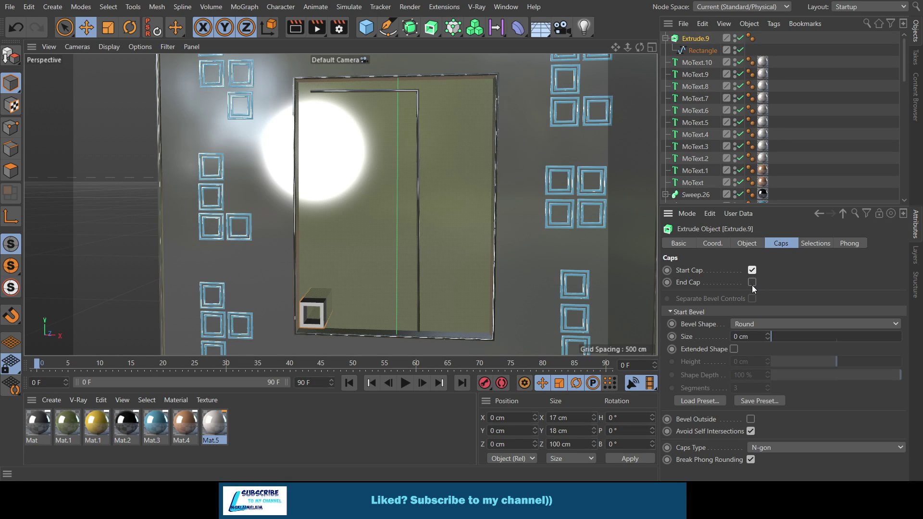
click(699, 51)
key(Delete)
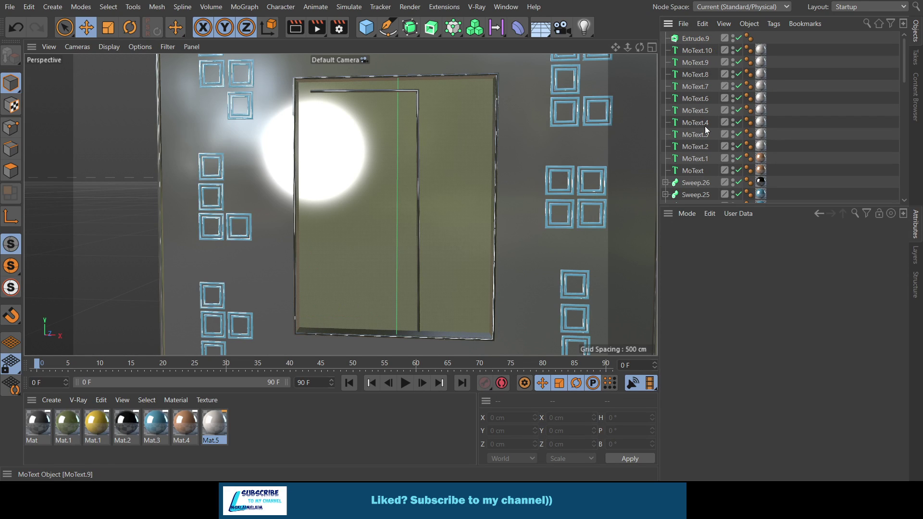
Switch to four views and maximize the Front view.
scroll(425, 199, down, 2)
click(651, 48)
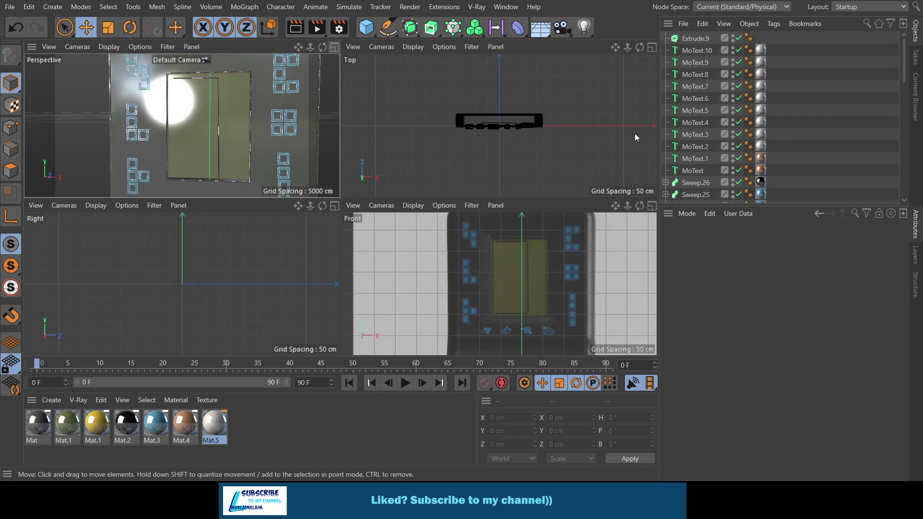
click(652, 206)
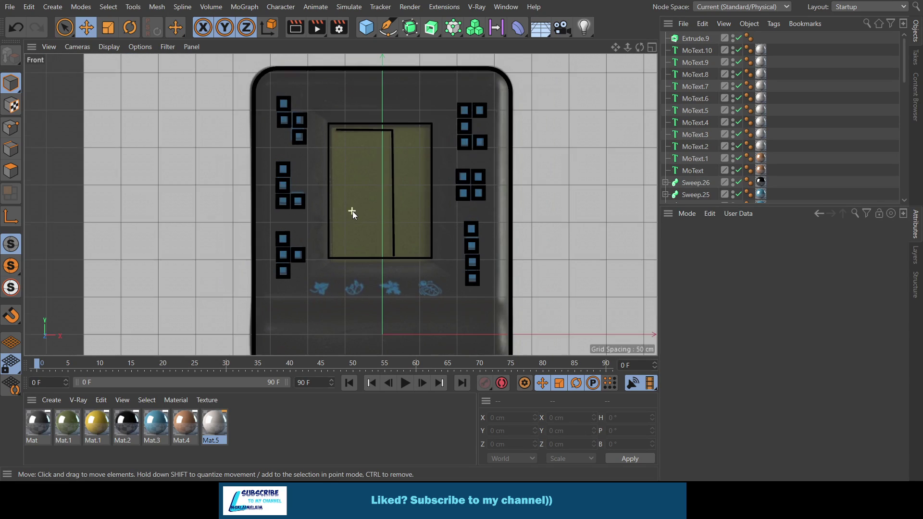
scroll(353, 211, down, 2)
Add a new Rectangle spline sized 20 × 20 cm.
click(394, 36)
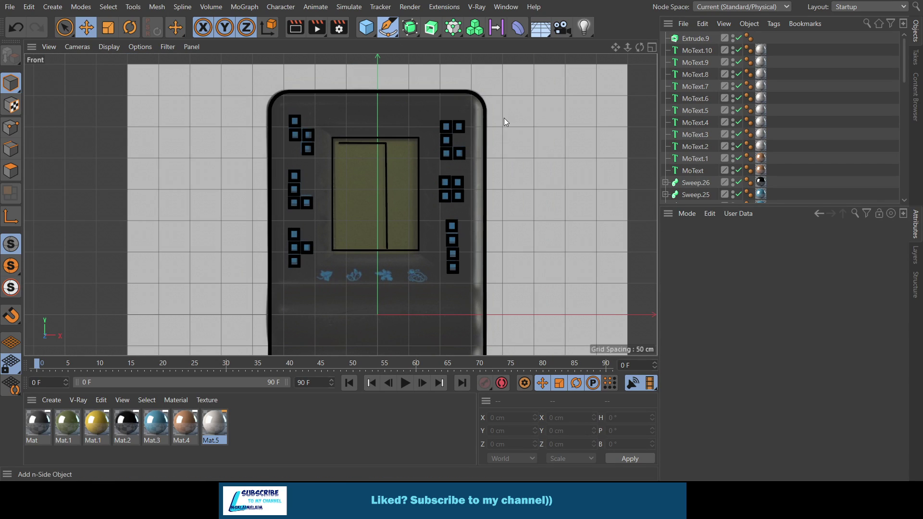
click(504, 118)
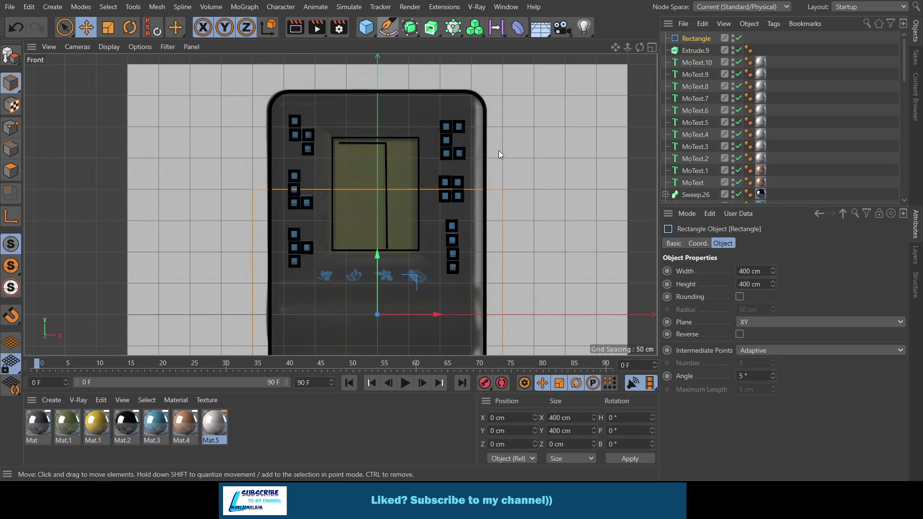
double_click(744, 272)
text(20)
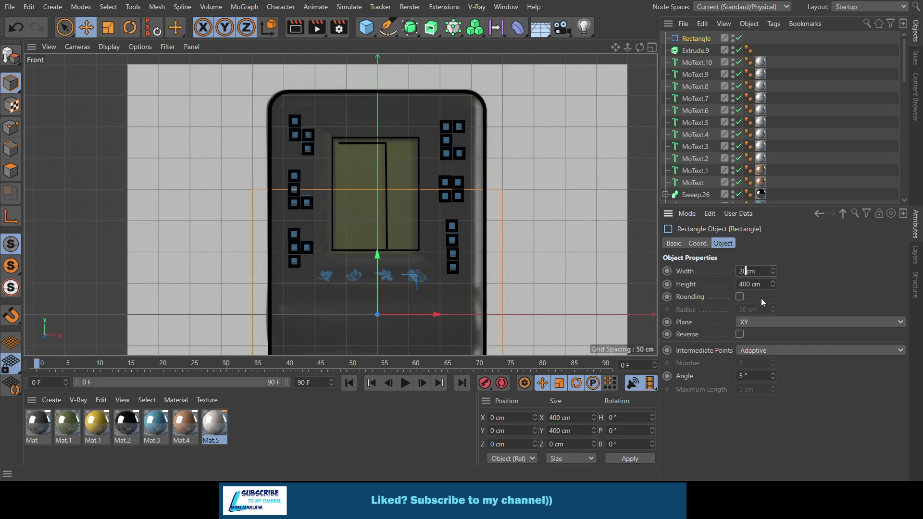
key(Tab)
text(20)
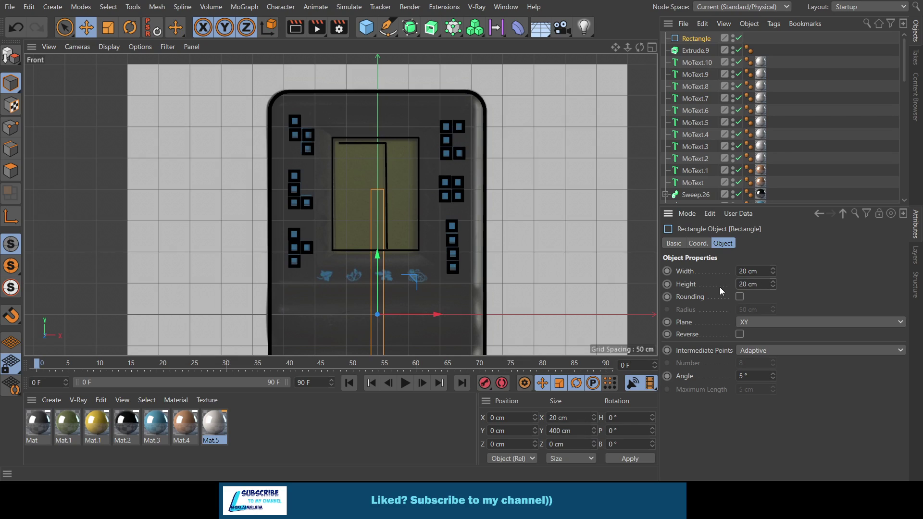
key(Return)
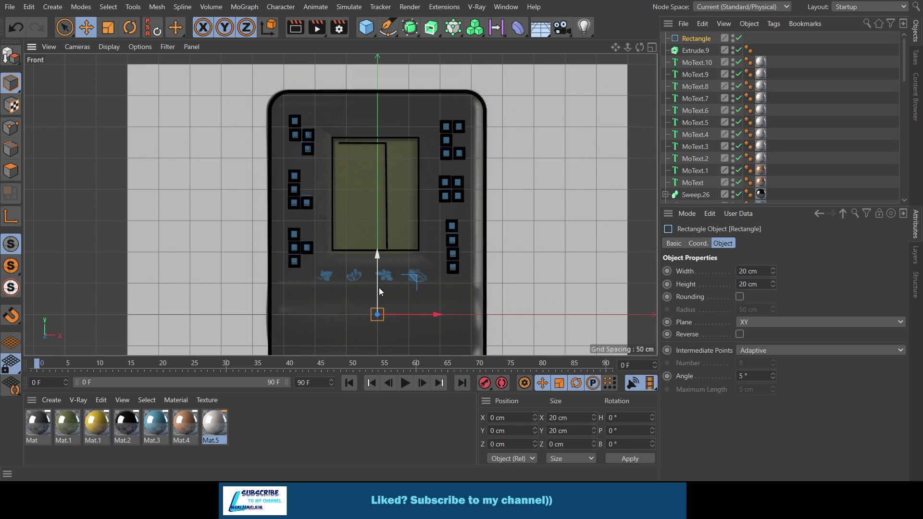
Move the square to the screen's lower-left corner, test two copies, then delete them.
drag(378, 287, 376, 217)
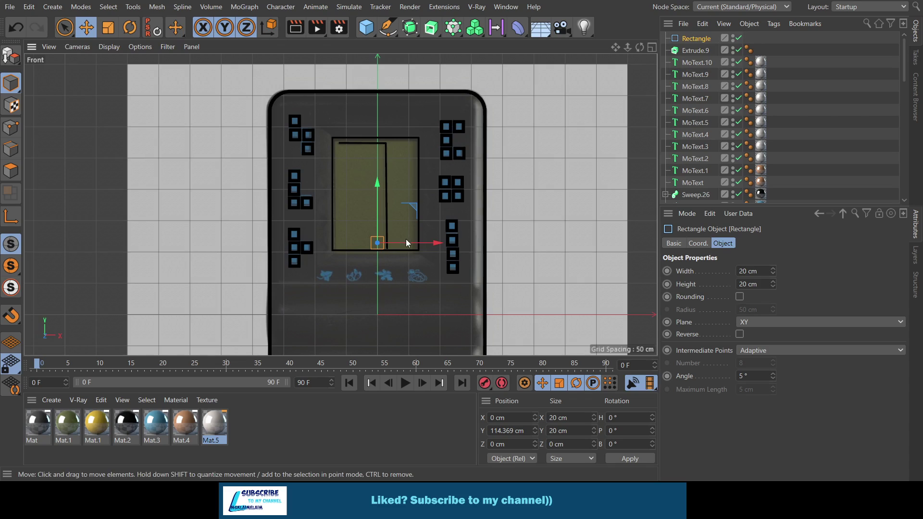
drag(414, 242, 374, 243)
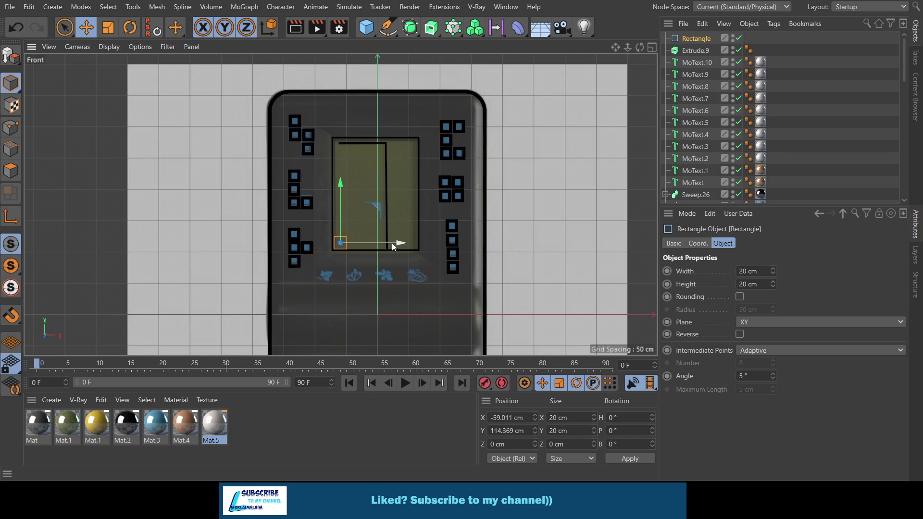
drag(392, 245, 408, 245)
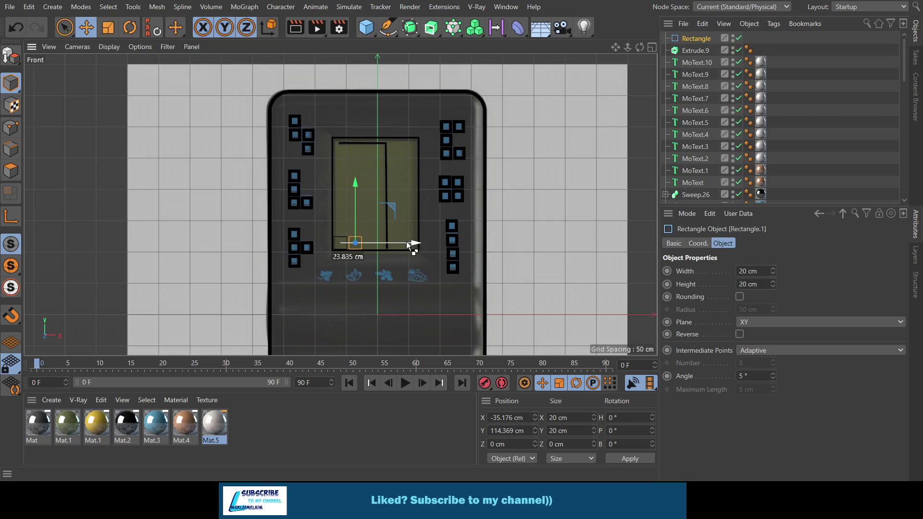
ctrl+drag(408, 245, 418, 243)
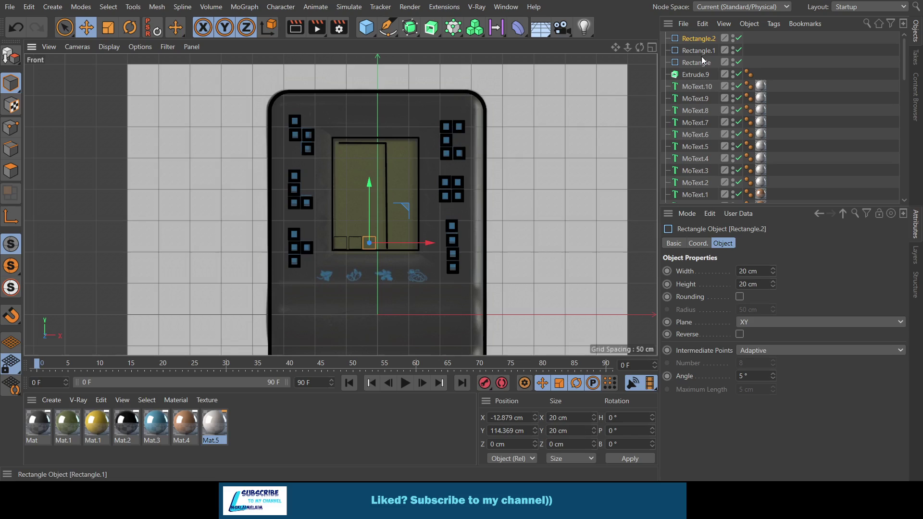
key(Delete)
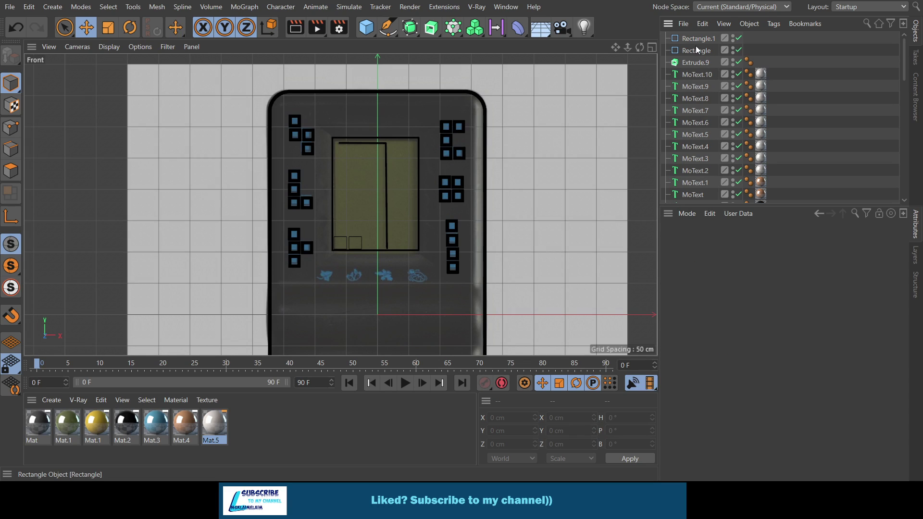
click(696, 40)
key(Delete)
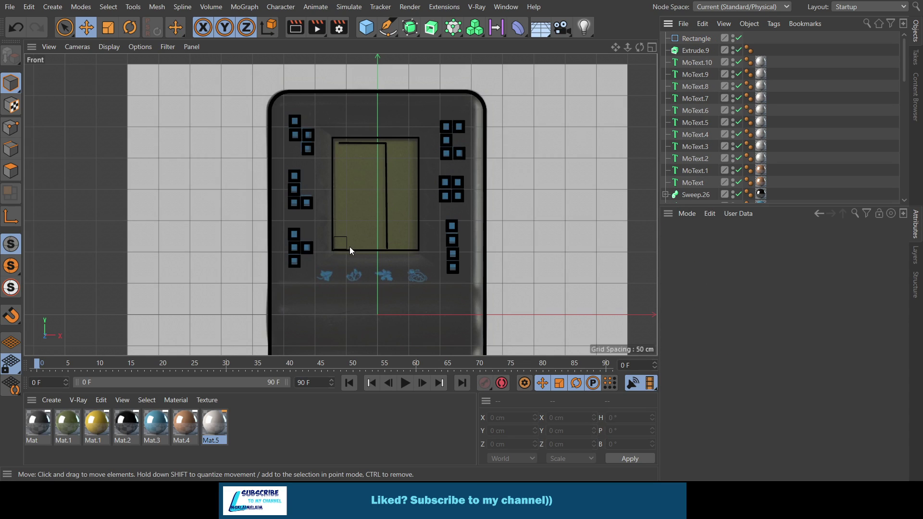
Resize the square to 15 cm, nudge it into the corner, and nest it under Extrude.9.
click(348, 241)
click(742, 271)
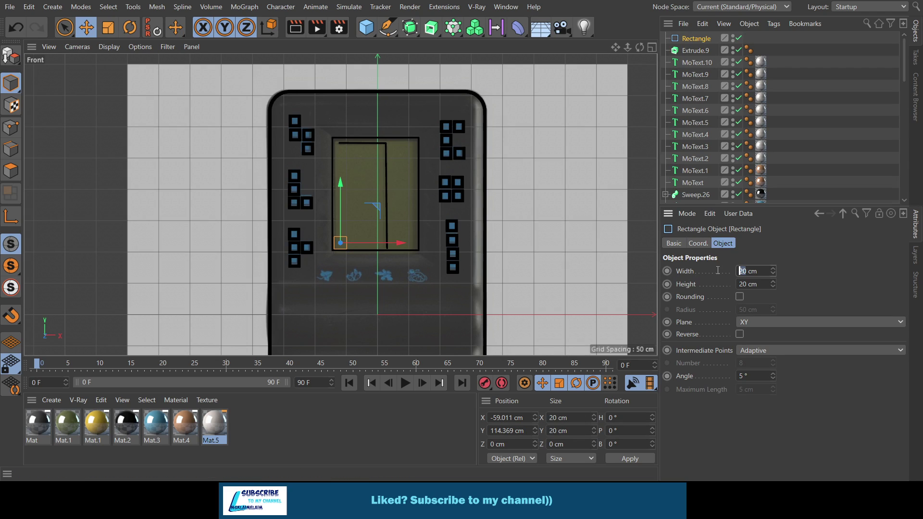
text(15)
click(741, 284)
drag(342, 208, 341, 209)
drag(394, 242, 394, 245)
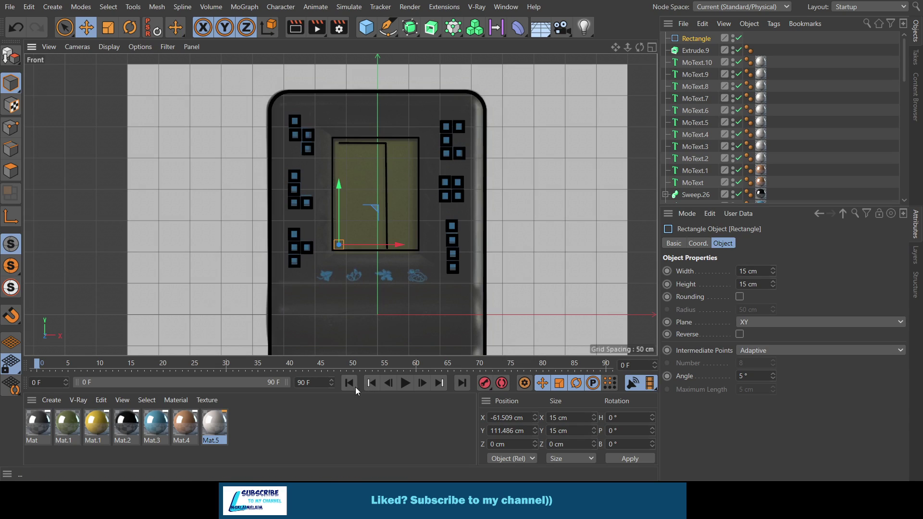
drag(702, 53, 698, 50)
Set Extrude.9's extrusion depth to 10 cm.
click(701, 39)
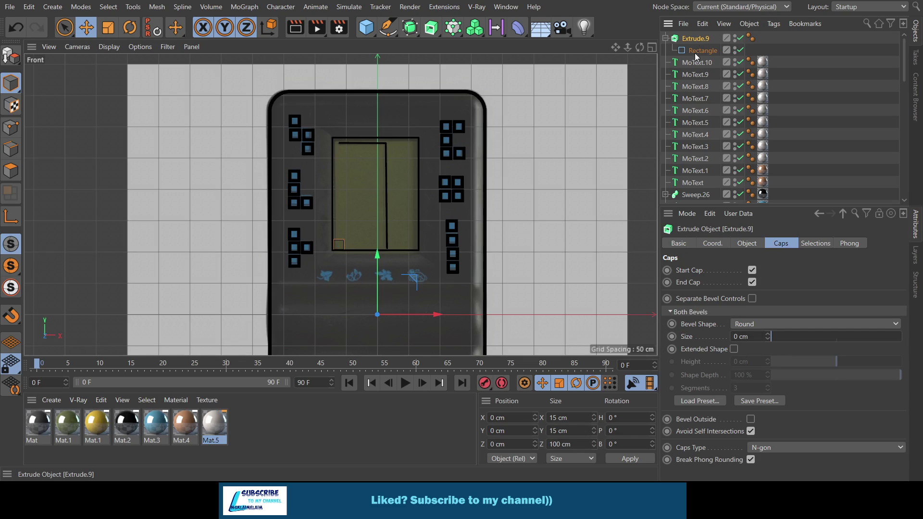
click(651, 46)
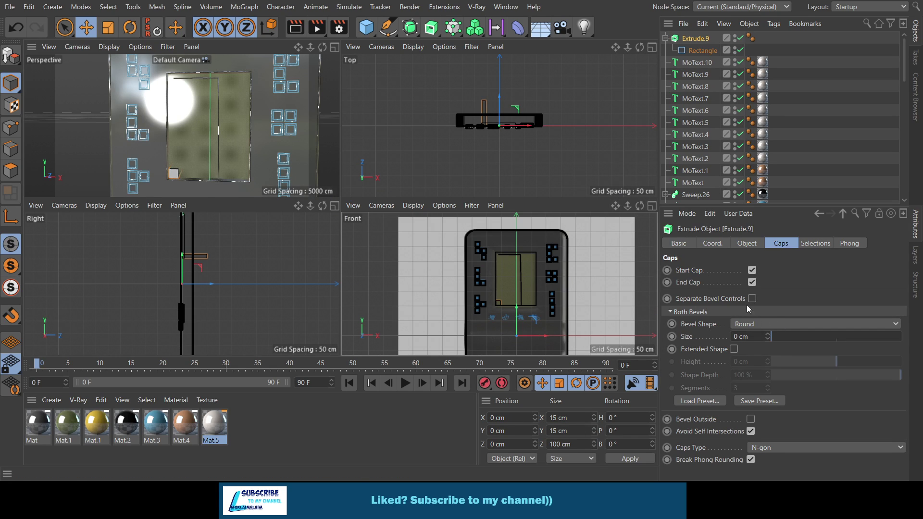
click(750, 246)
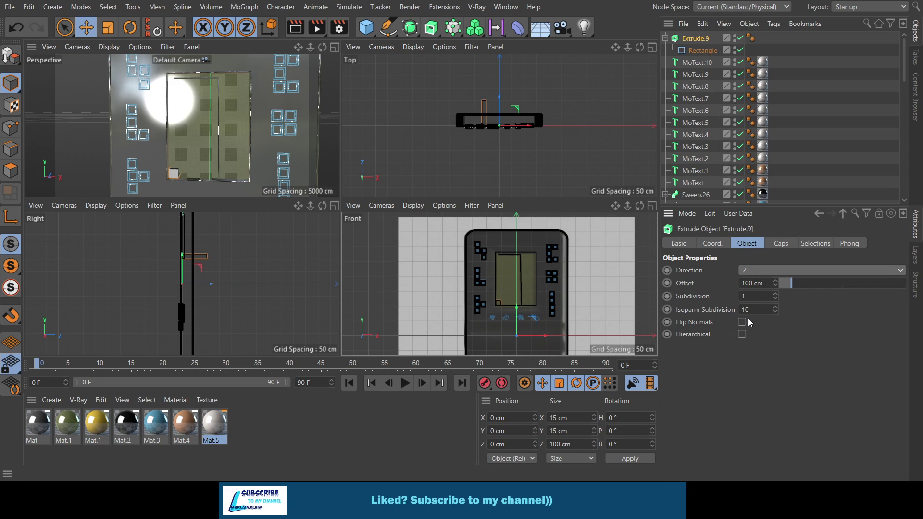
click(751, 284)
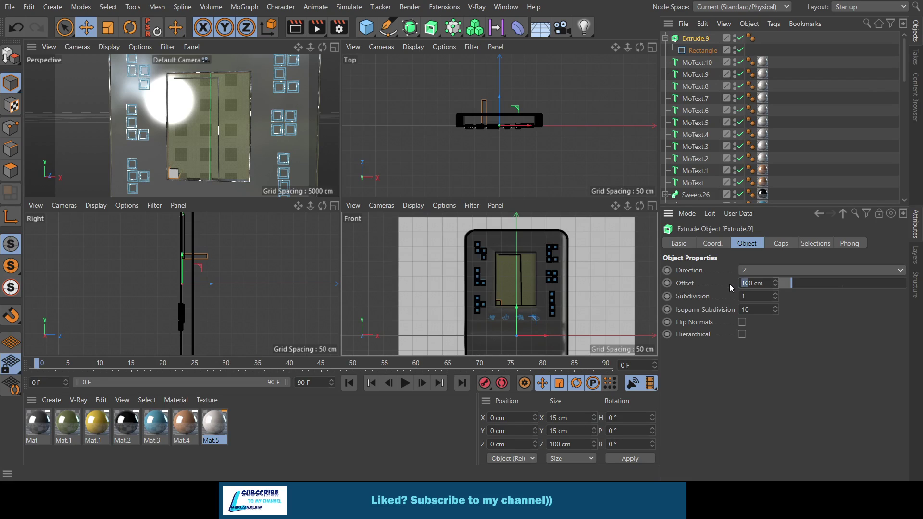
key(Delete)
key(Return)
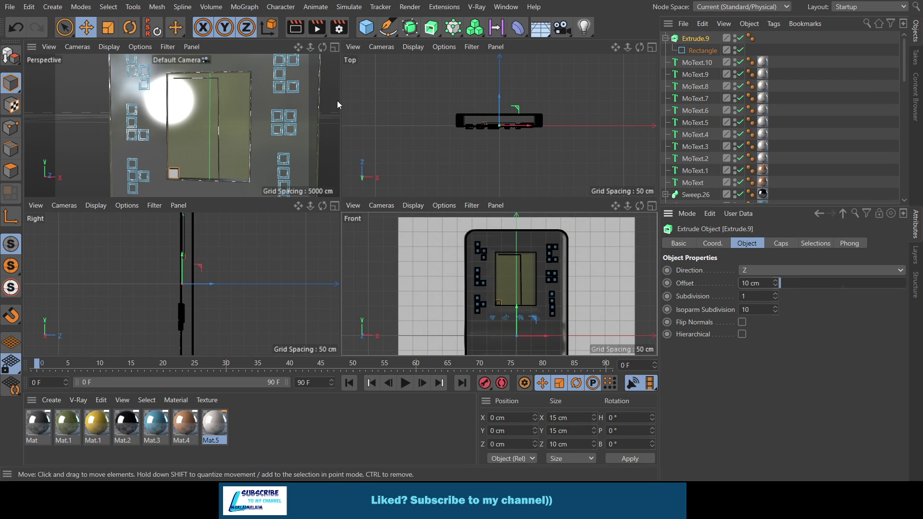
Push the small block forward along its depth in the Perspective view.
click(336, 47)
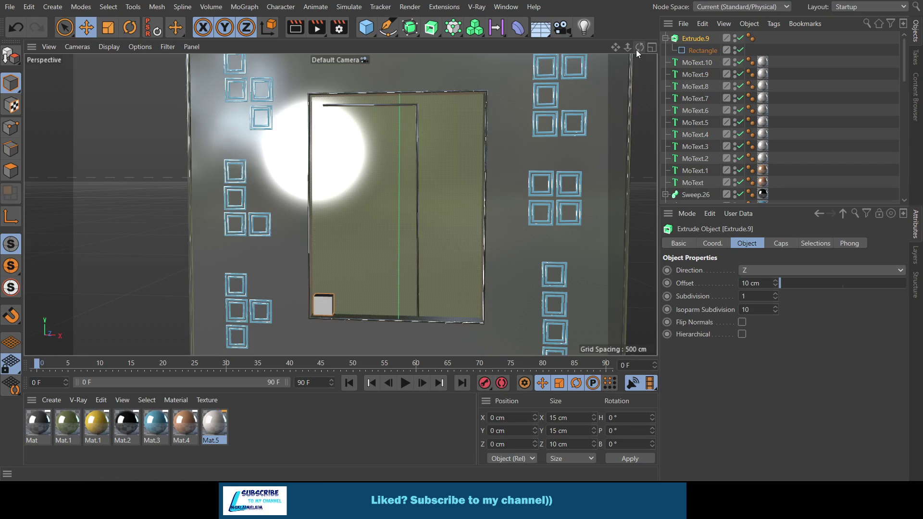
drag(639, 47, 577, 48)
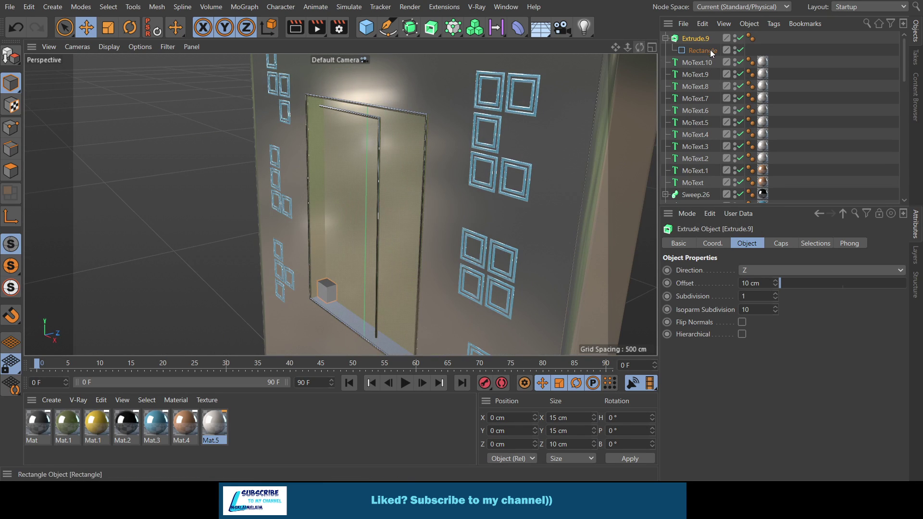
key(h)
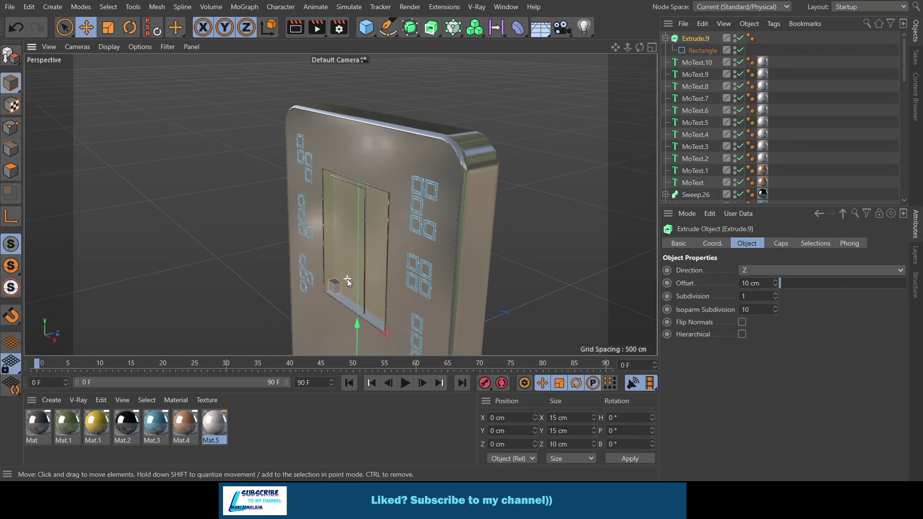
drag(402, 333, 398, 348)
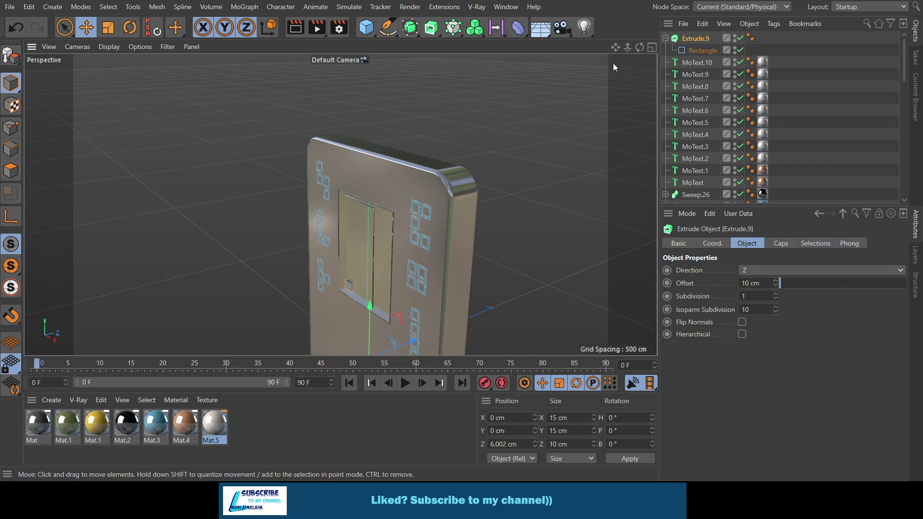
drag(640, 47, 567, 49)
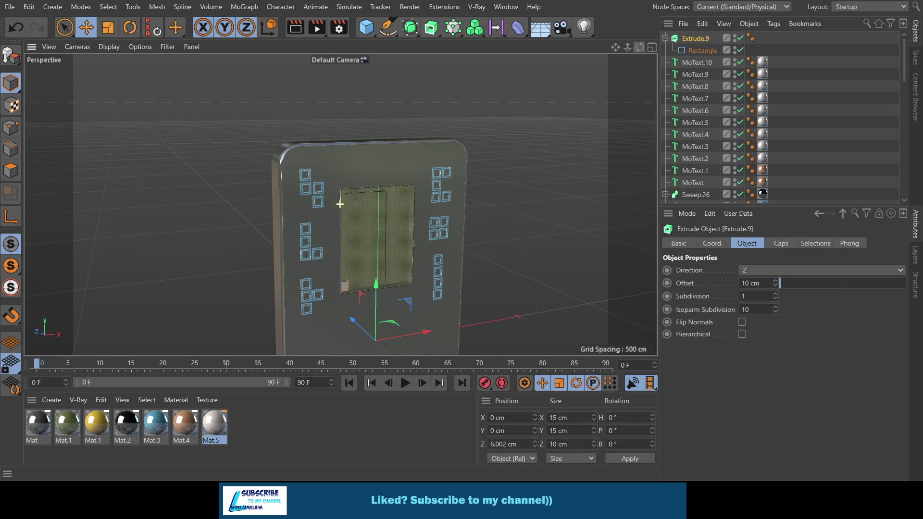
drag(567, 49, 643, 50)
Nudge the block up in the Front view and duplicate the material as red Mat.5.
middle_click(644, 87)
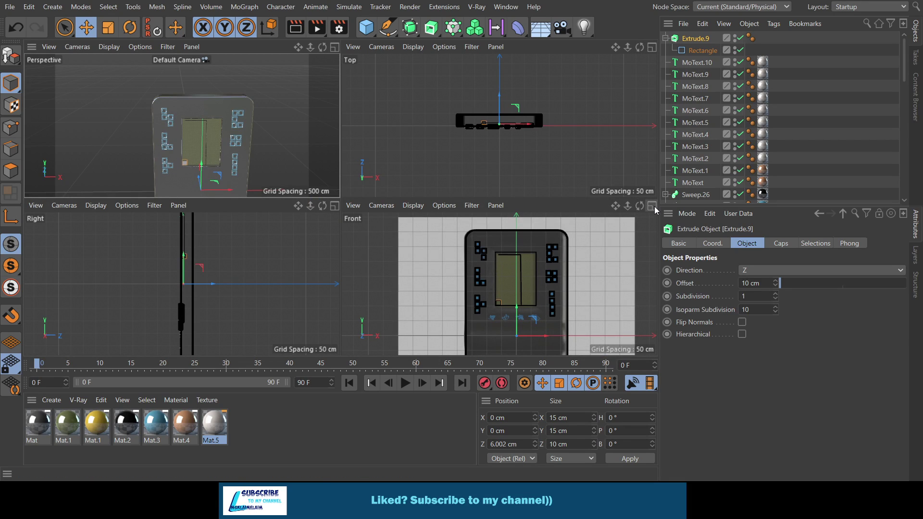
click(653, 205)
scroll(325, 250, up, 2)
scroll(325, 250, up, 2)
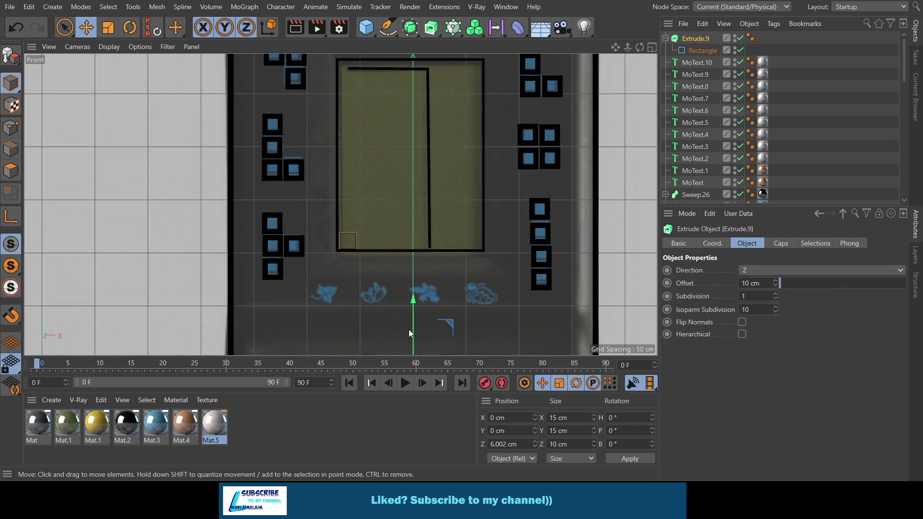
drag(413, 313, 417, 318)
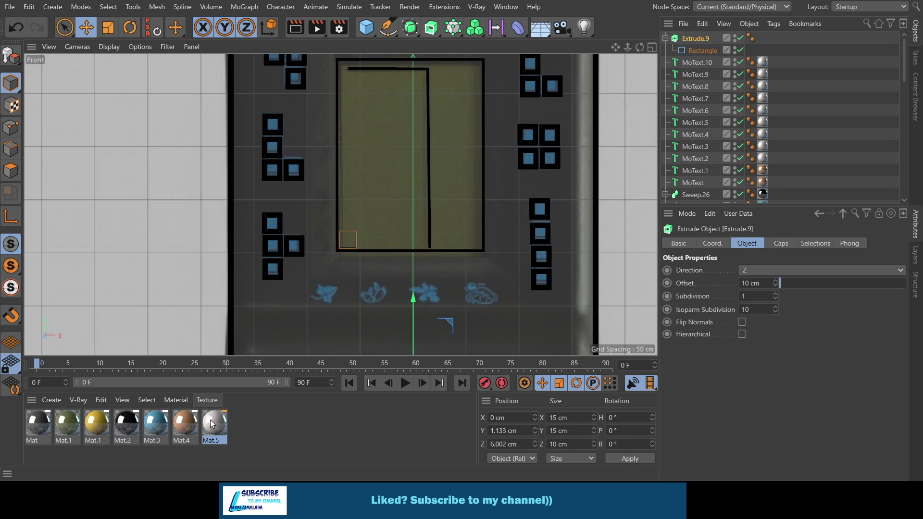
ctrl+drag(226, 423, 244, 424)
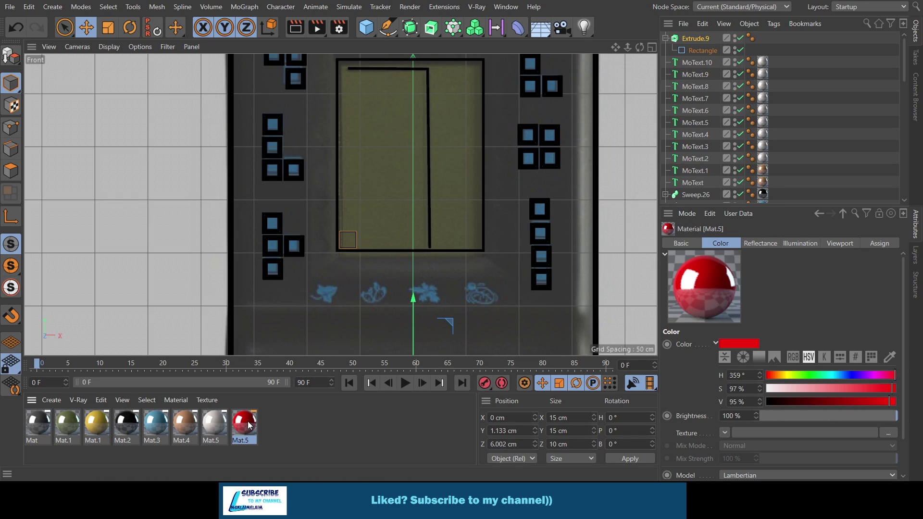
Apply red Mat.5 to Extrude.9 and copy it along X into a row of four red blocks.
drag(249, 424, 697, 39)
click(663, 38)
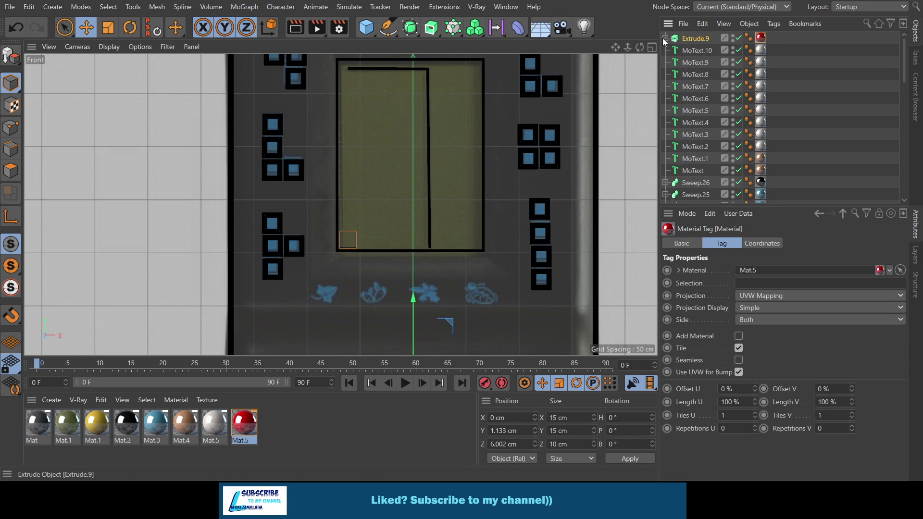
click(689, 41)
scroll(461, 206, down, 2)
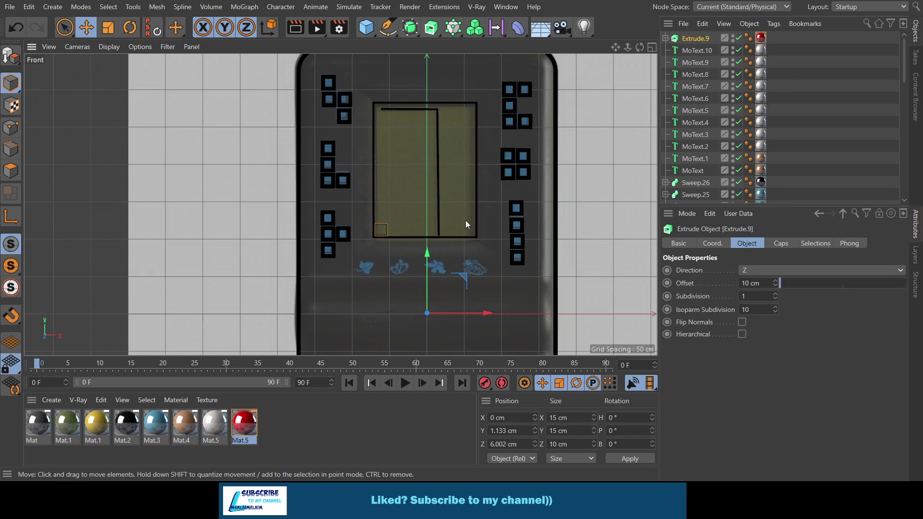
ctrl+drag(483, 313, 497, 314)
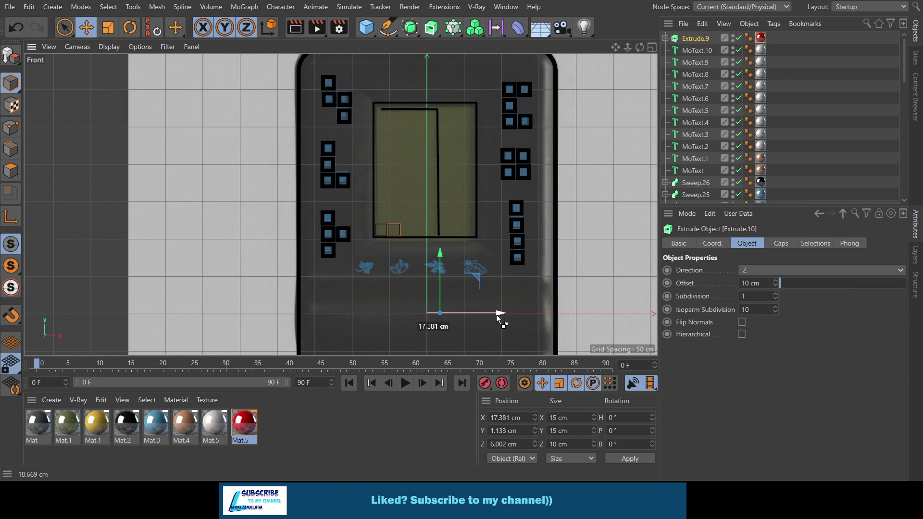
ctrl+drag(499, 314, 523, 315)
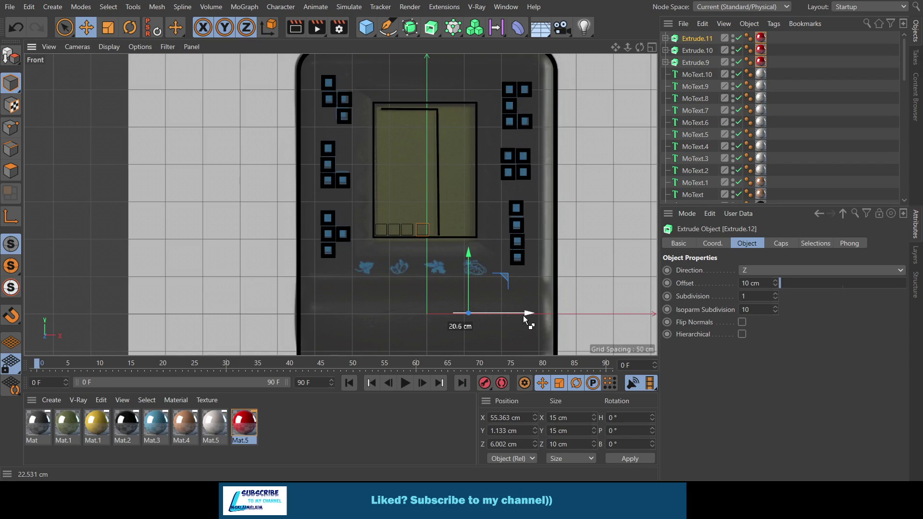
ctrl+drag(523, 316, 523, 317)
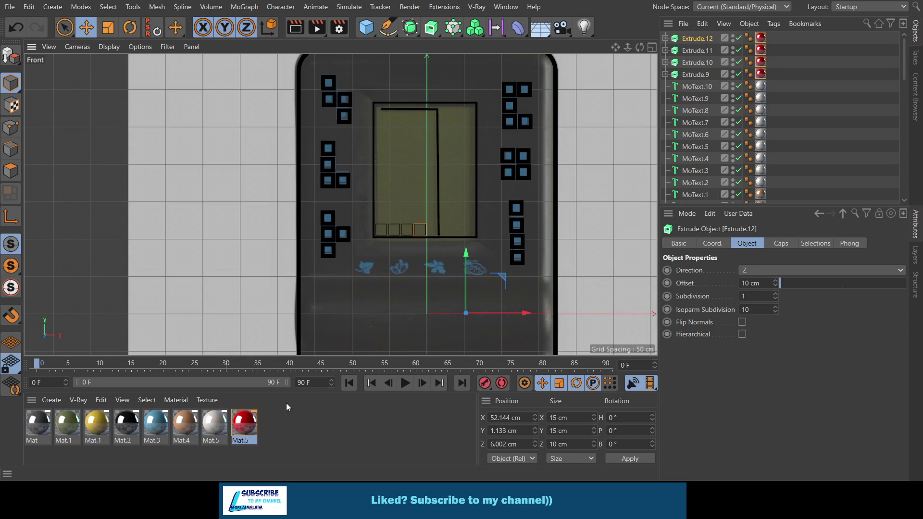
Create green Mat.6 and stack four green blocks as a square on the red row.
ctrl+drag(250, 426, 274, 427)
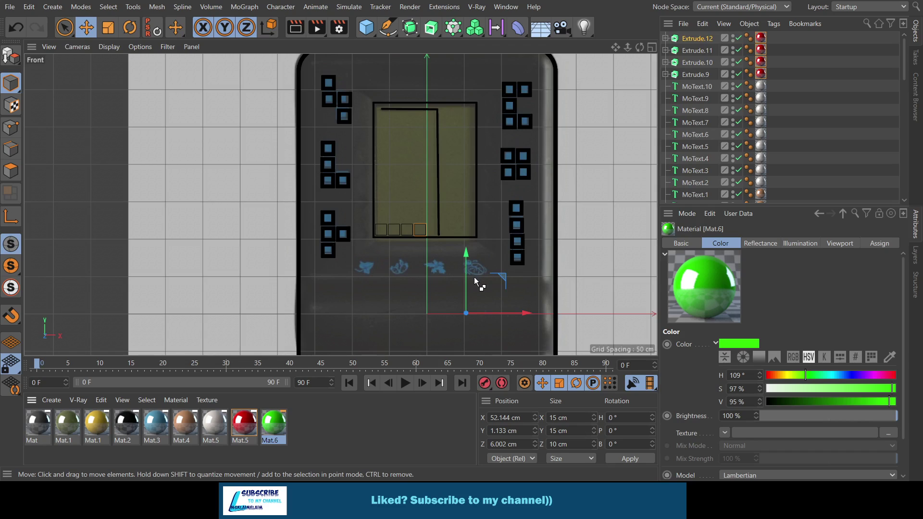
drag(469, 277, 470, 266)
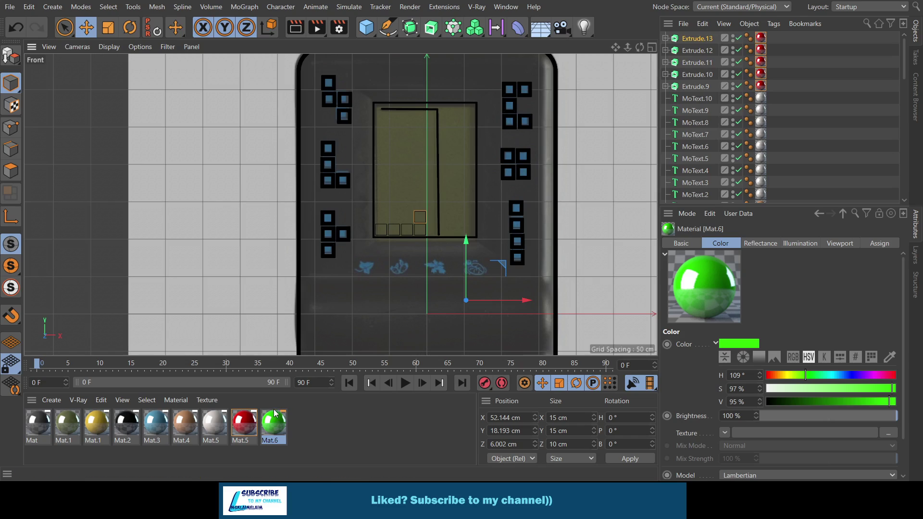
drag(758, 40, 760, 38)
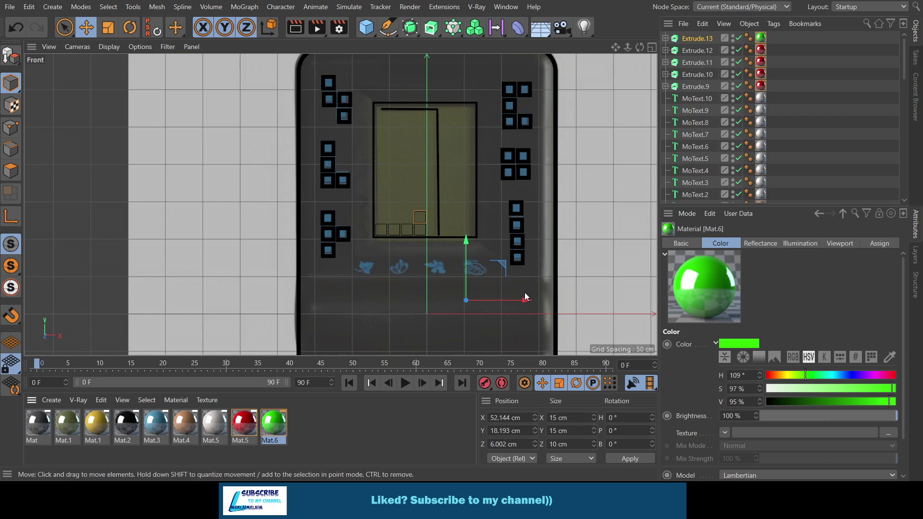
drag(525, 295, 511, 299)
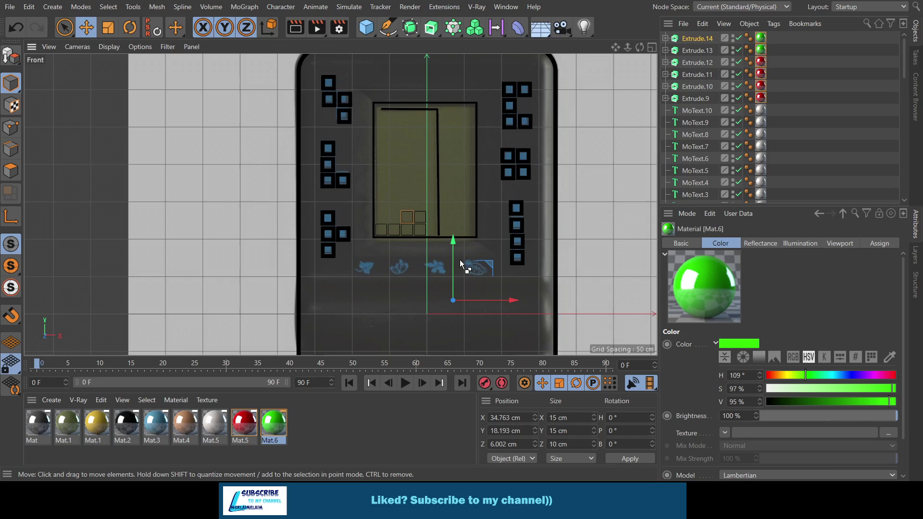
drag(453, 262, 456, 248)
drag(476, 284, 491, 286)
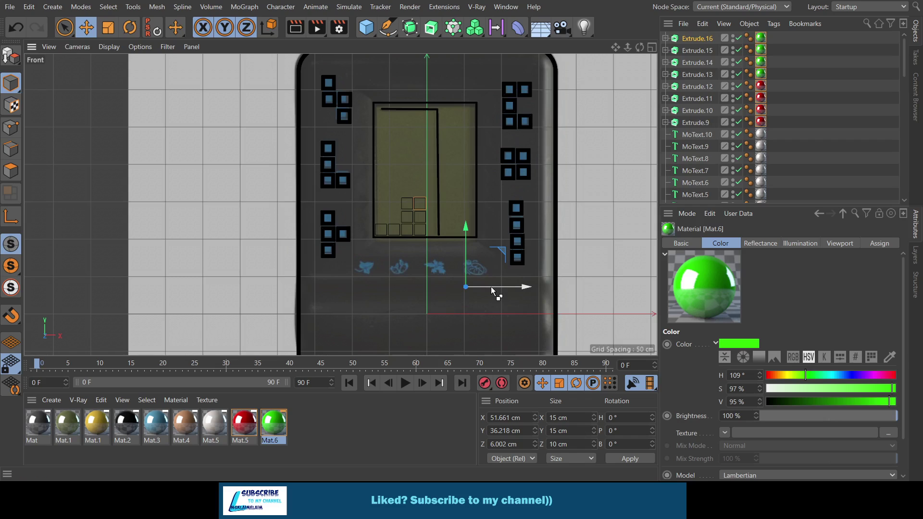
click(652, 47)
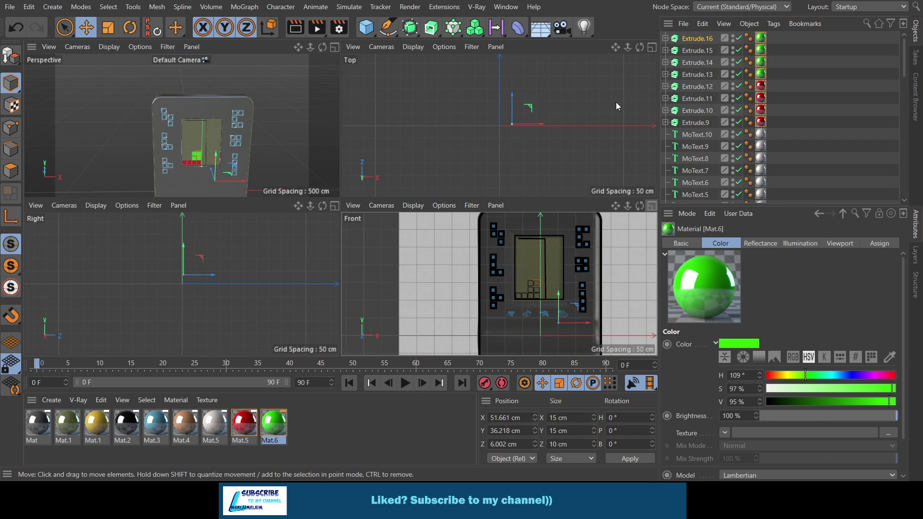
Create blue Mat.7 and build four blue blocks (Extrude.17–20) into an L-piece above the green square.
click(335, 47)
scroll(408, 276, up, 2)
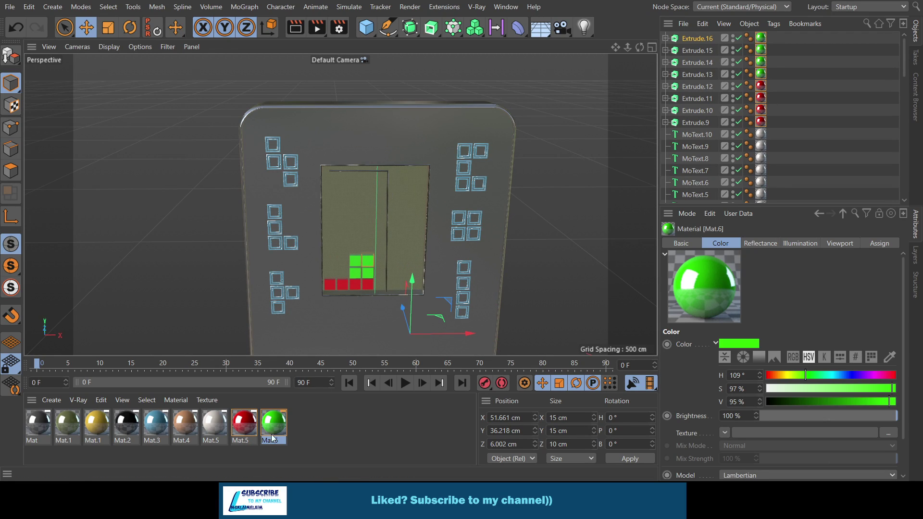
ctrl+drag(274, 423, 306, 427)
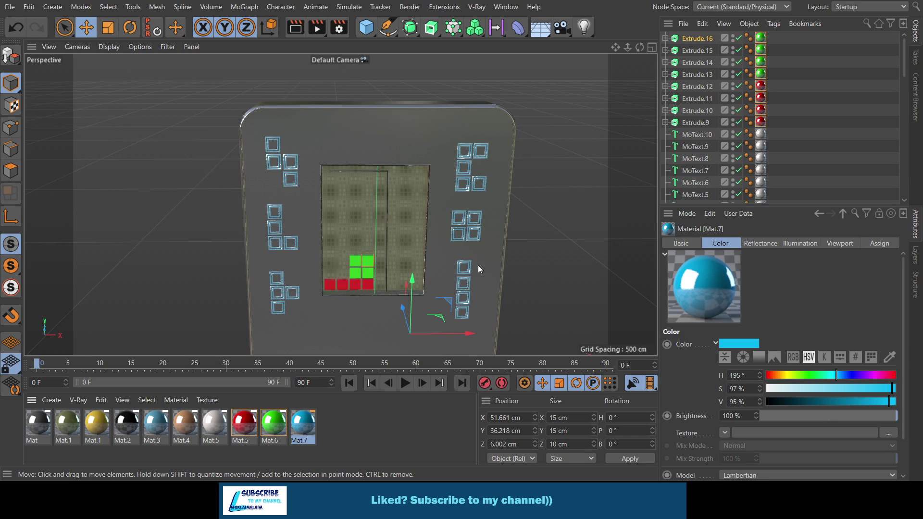
drag(411, 299, 412, 287)
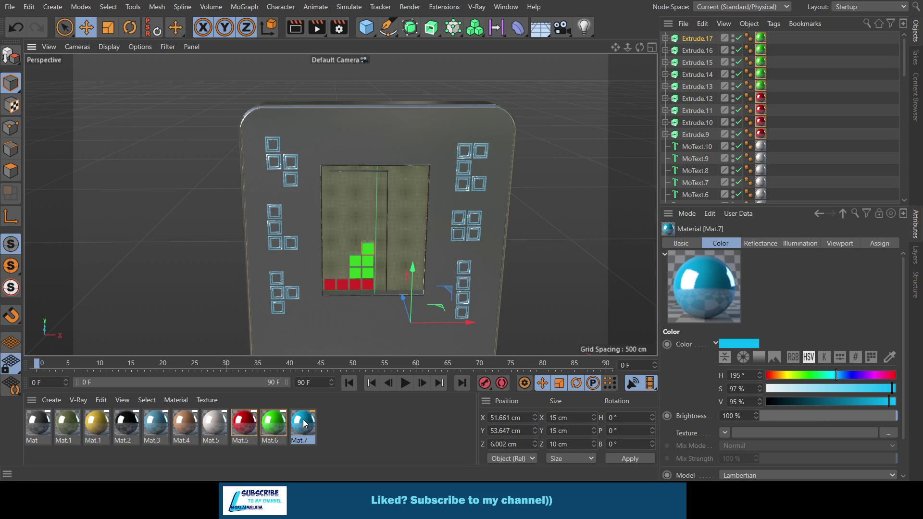
drag(303, 423, 368, 248)
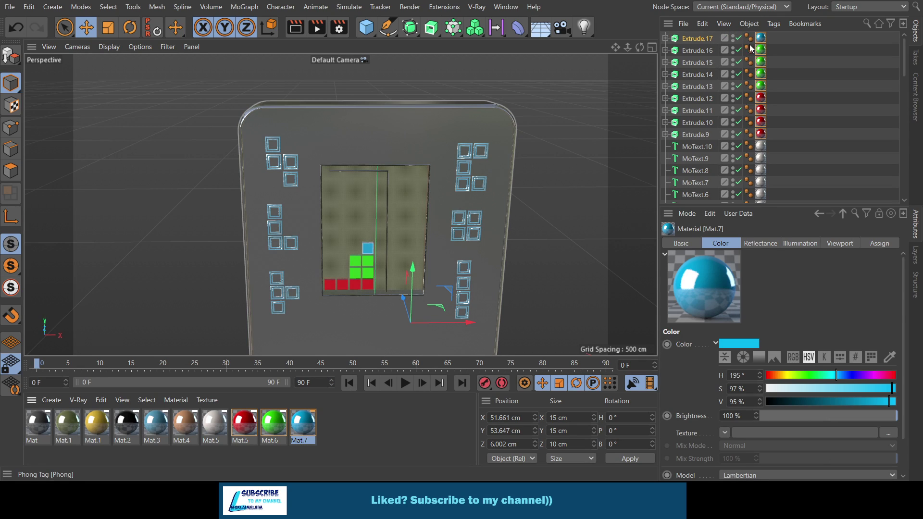
ctrl+drag(413, 276, 416, 255)
ctrl+drag(431, 296, 419, 296)
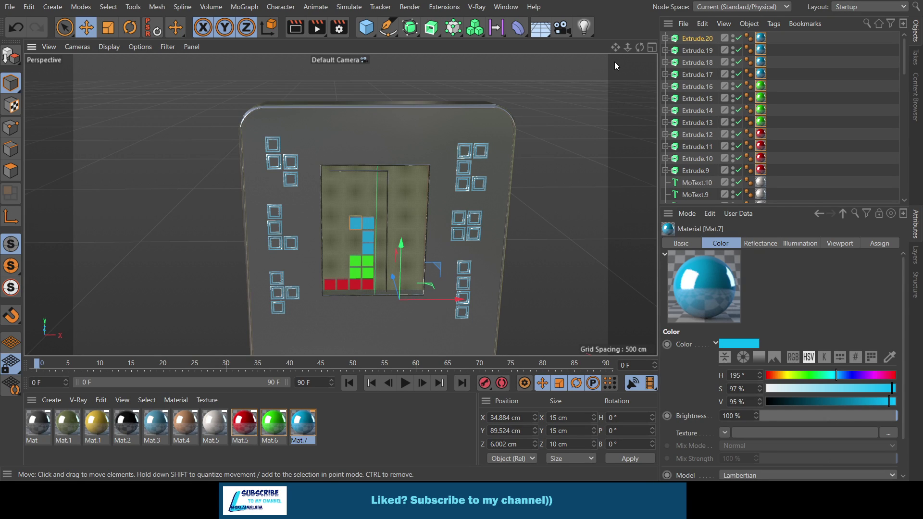
click(653, 47)
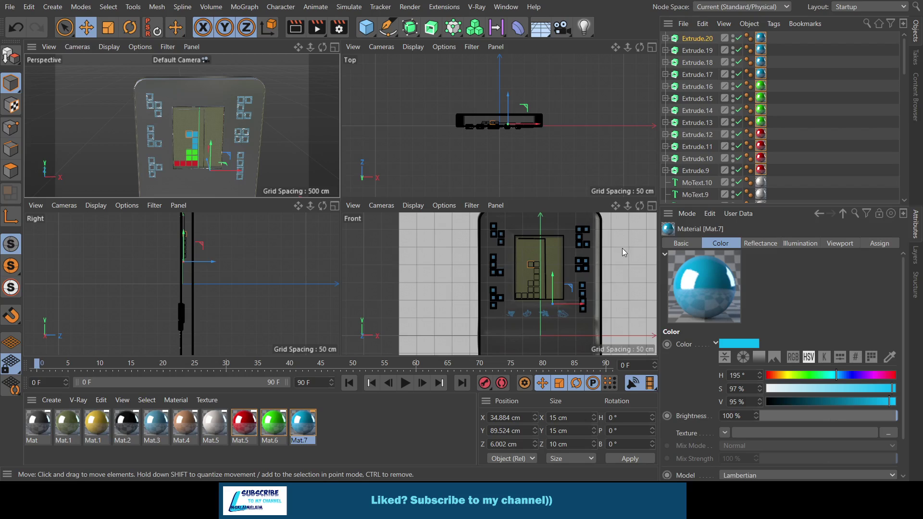
View the whole console in the Front view, then orbit it in an enlarged Perspective view.
click(653, 206)
scroll(433, 143, down, 3)
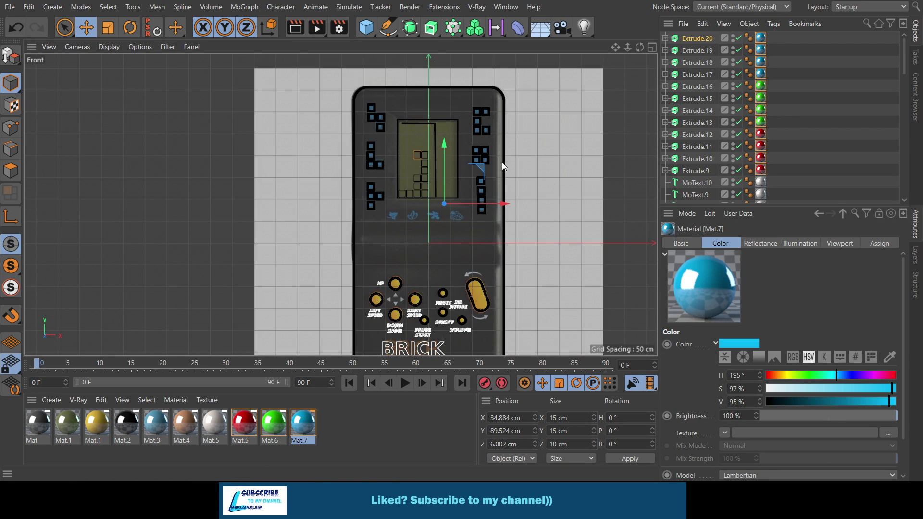
scroll(558, 222, down, 2)
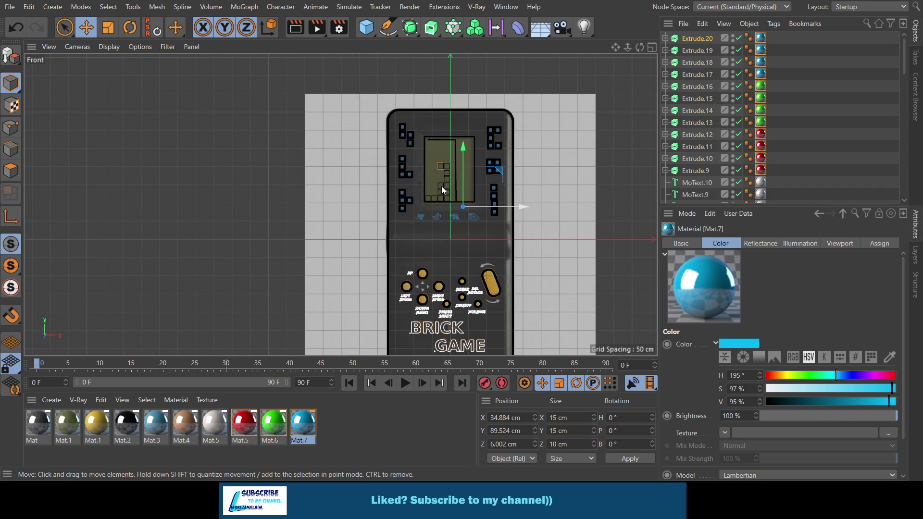
click(652, 48)
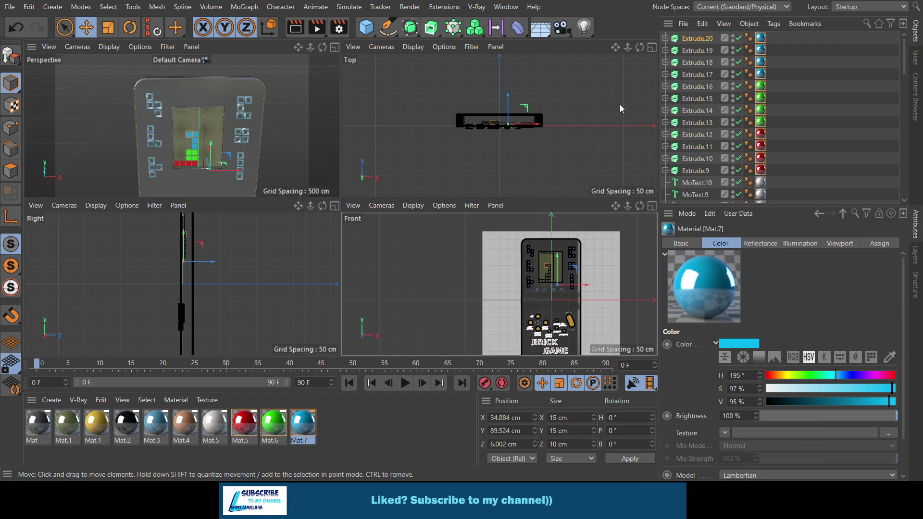
key(F1)
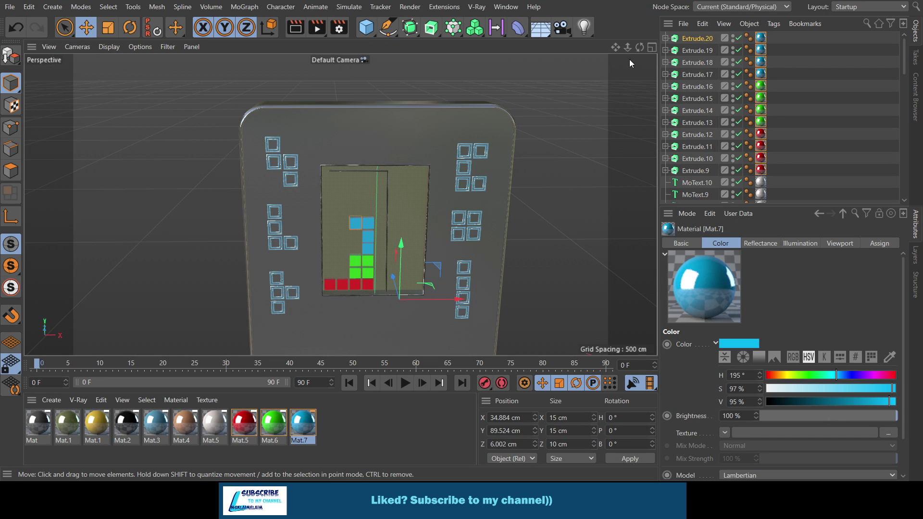
mouse_move(414, 207)
alt+mouse_down()
mouse_move(340, 205)
mouse_move(380, 204)
alt+mouse_up()
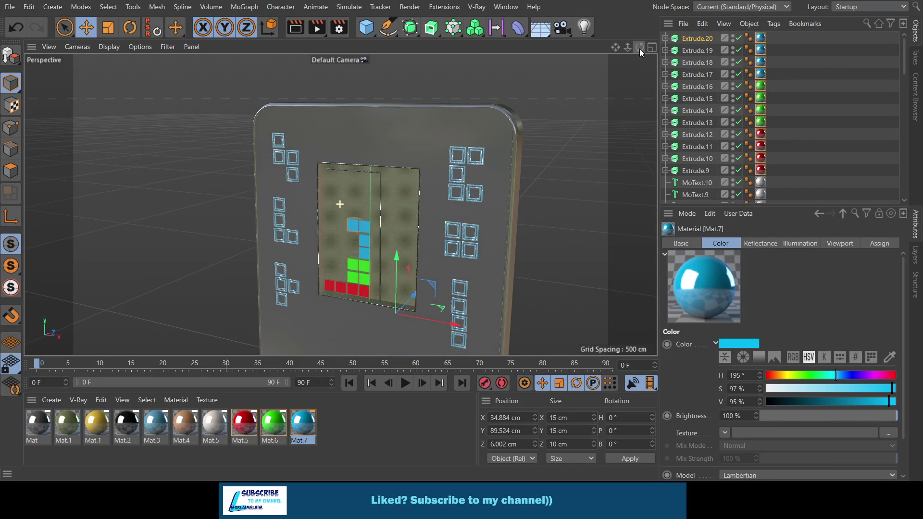
Select Extrude.20 through Extrude.9, group them with Alt+G, and collapse the Boole hierarchy.
click(704, 40)
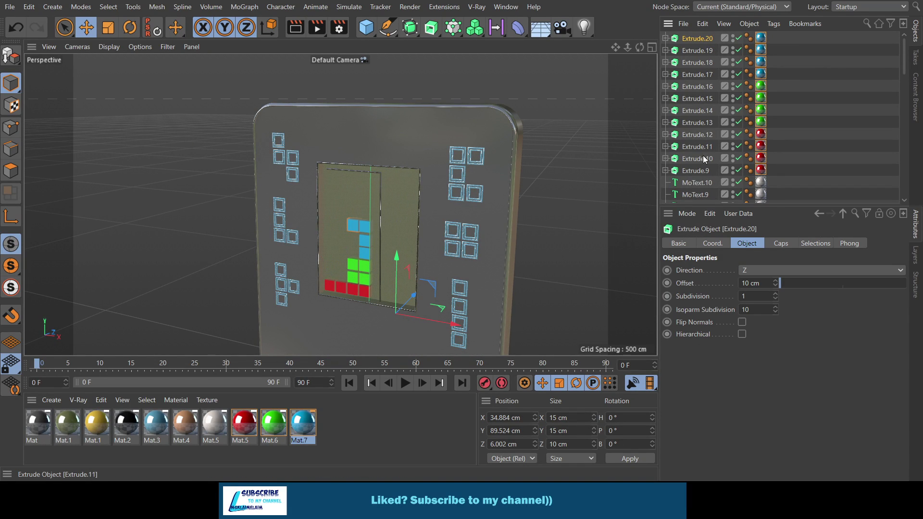
shift+click(700, 174)
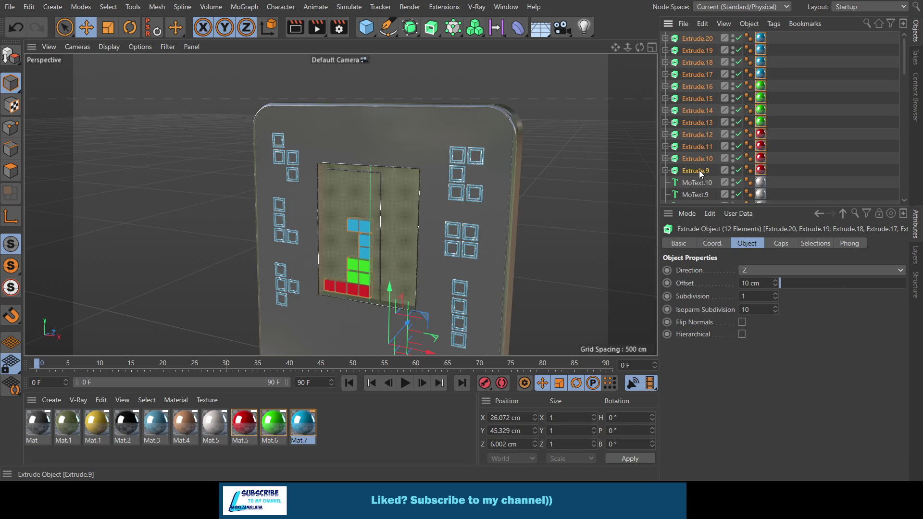
key(alt+g)
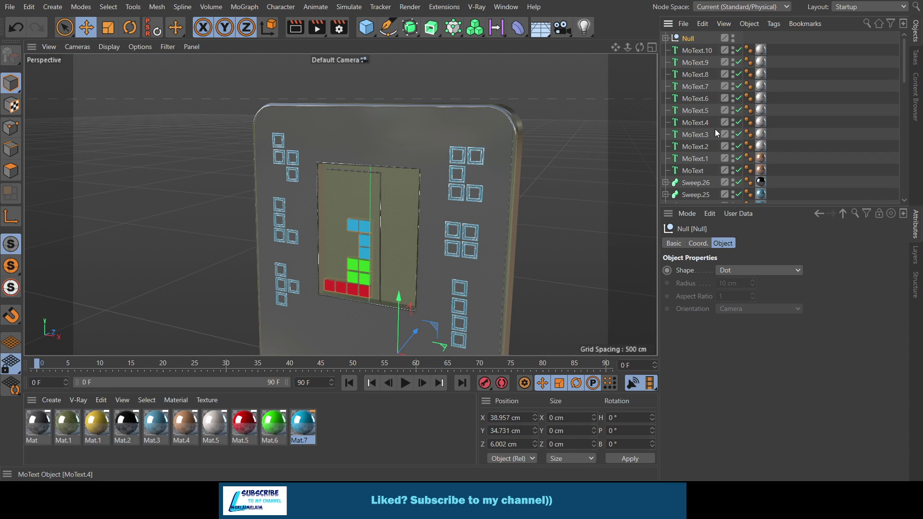
scroll(716, 132, down, 10)
scroll(716, 131, down, 5)
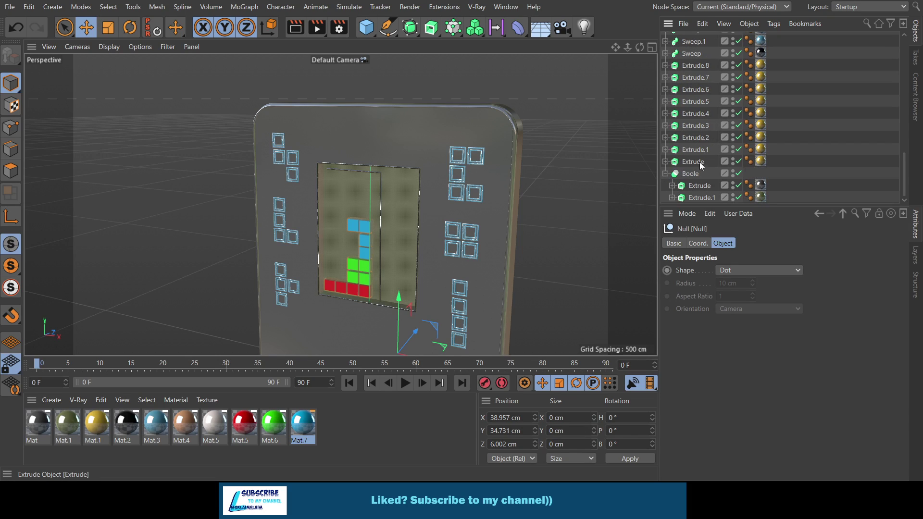
click(665, 174)
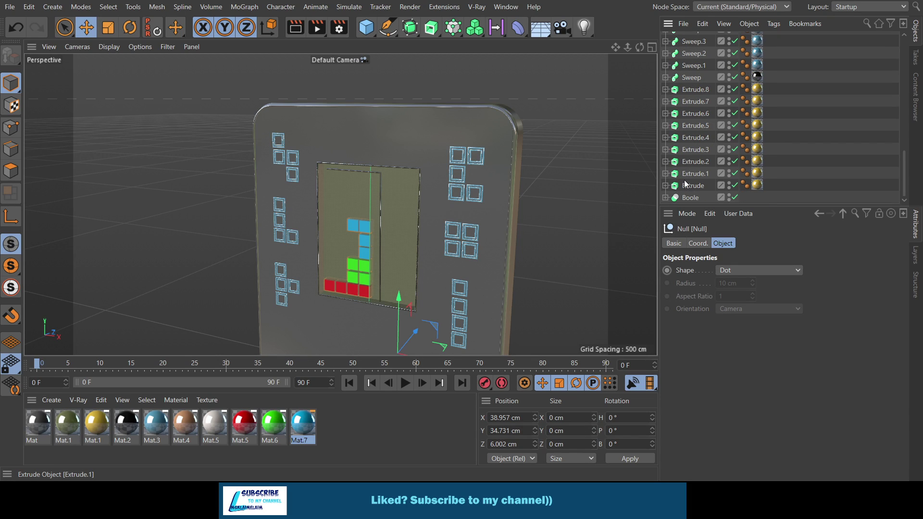
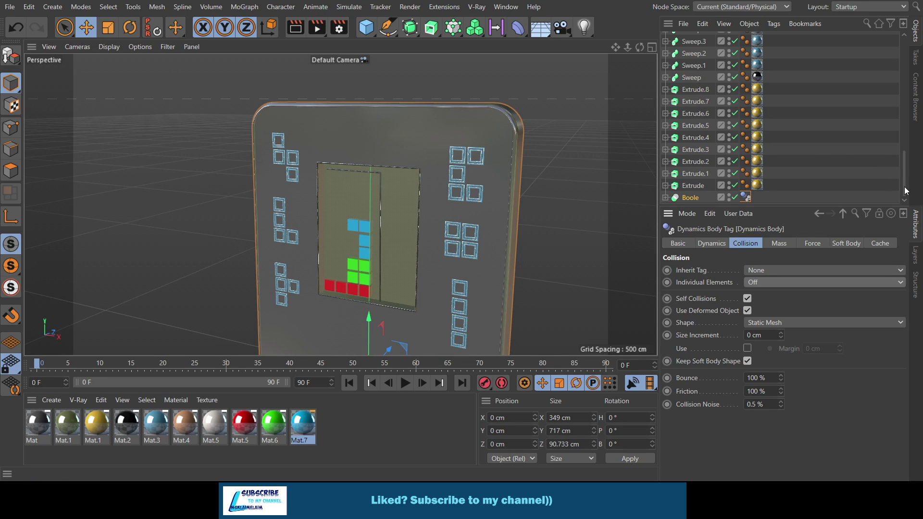
Group the blue blocks Extrude.20, Extrude.19 and Extrude.18 under a new Null with Alt+G.
drag(903, 175, 904, 68)
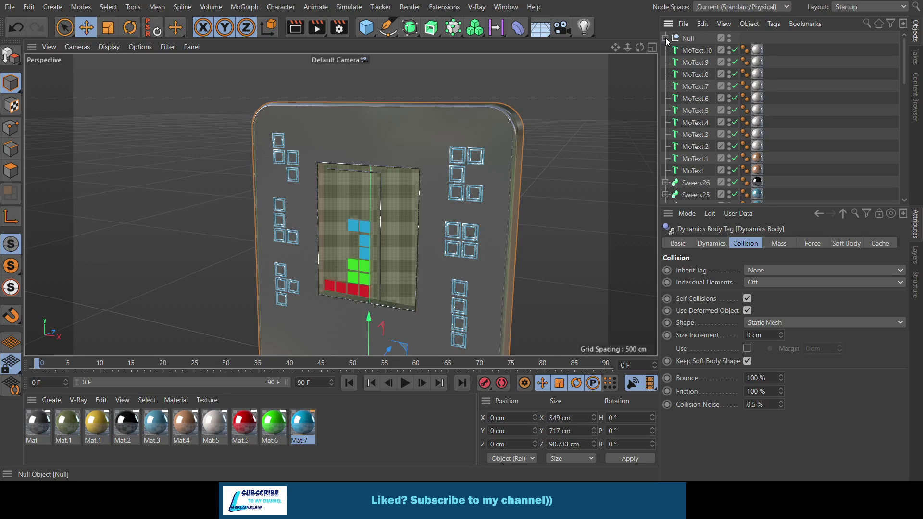
click(665, 38)
click(694, 50)
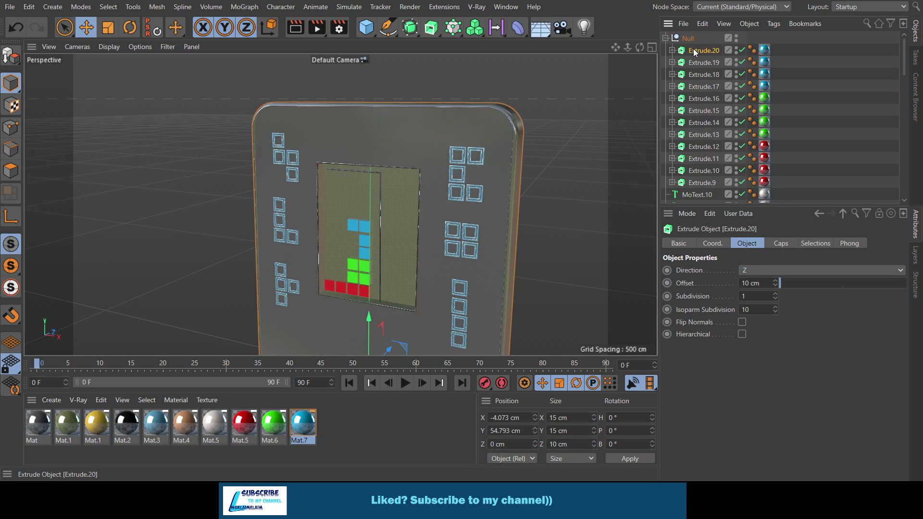
shift+click(703, 75)
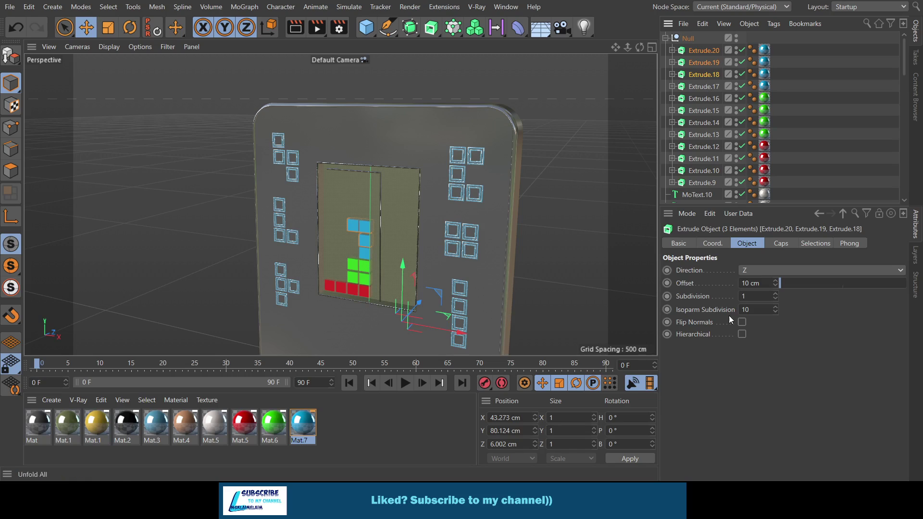
key(alt+g)
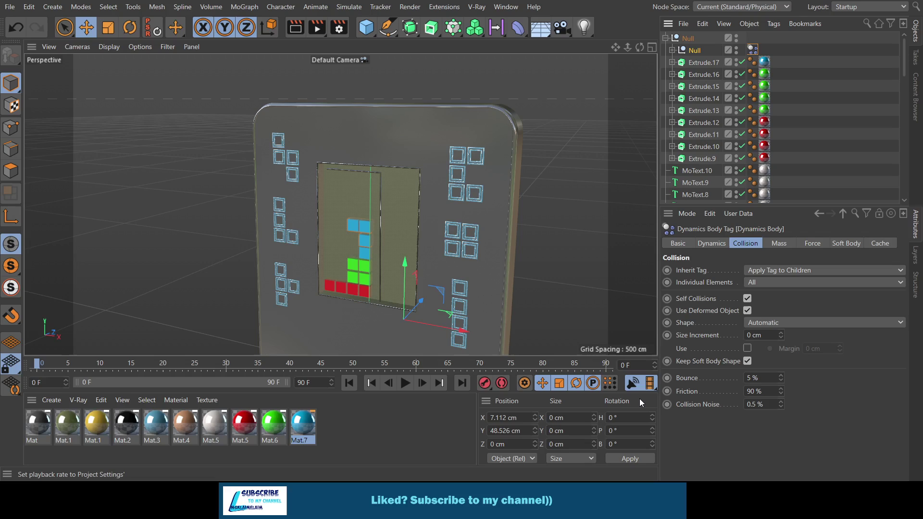
click(406, 383)
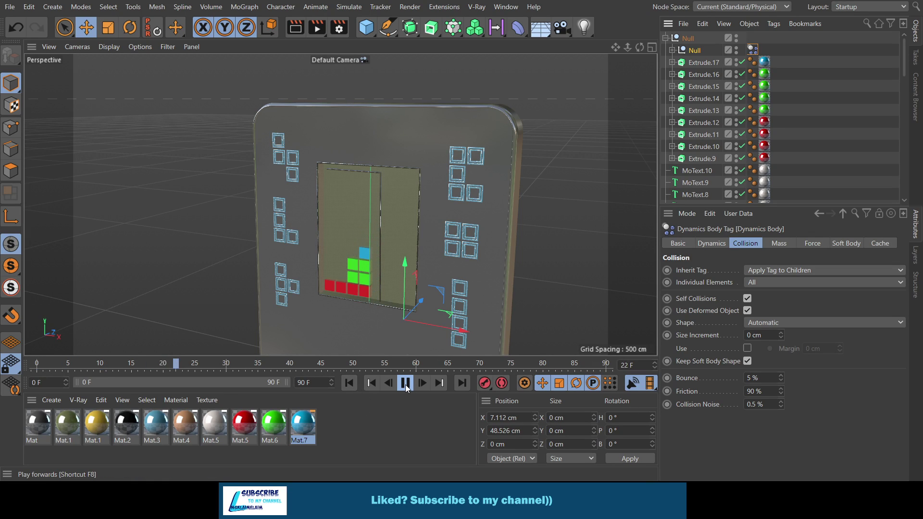
click(405, 384)
click(348, 385)
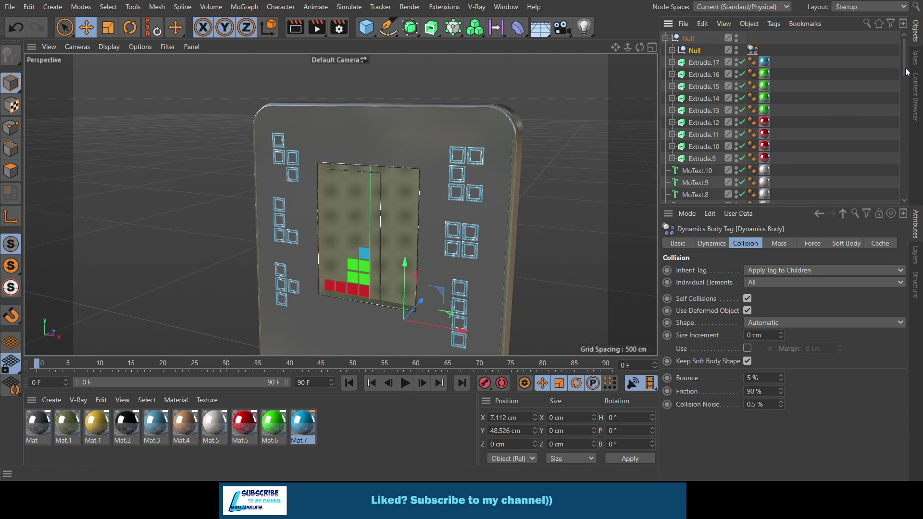
drag(904, 68, 905, 188)
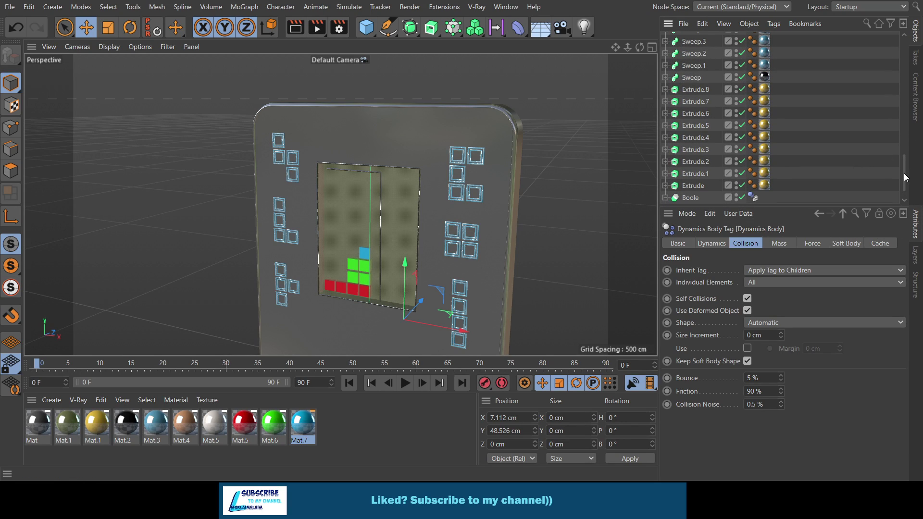
Copy the Boole's Static Mesh Dynamics Body tag onto Extrude.1.
click(665, 198)
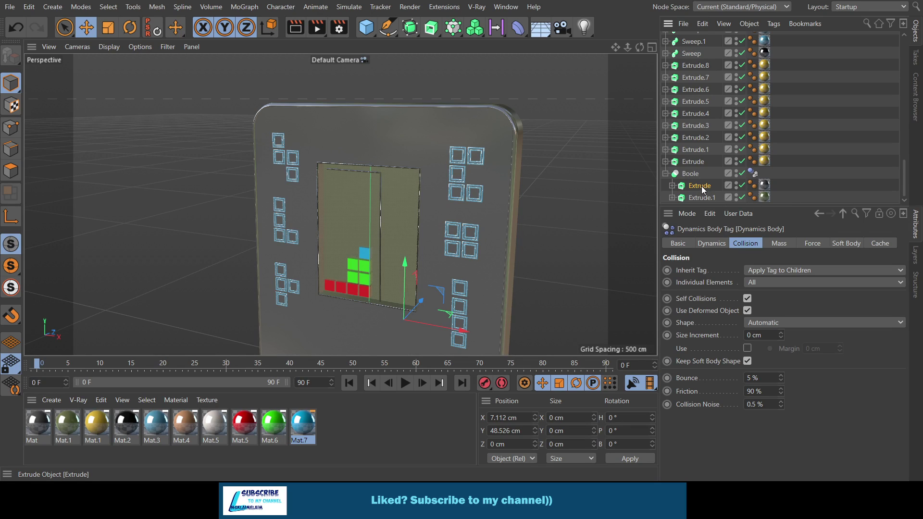
click(851, 172)
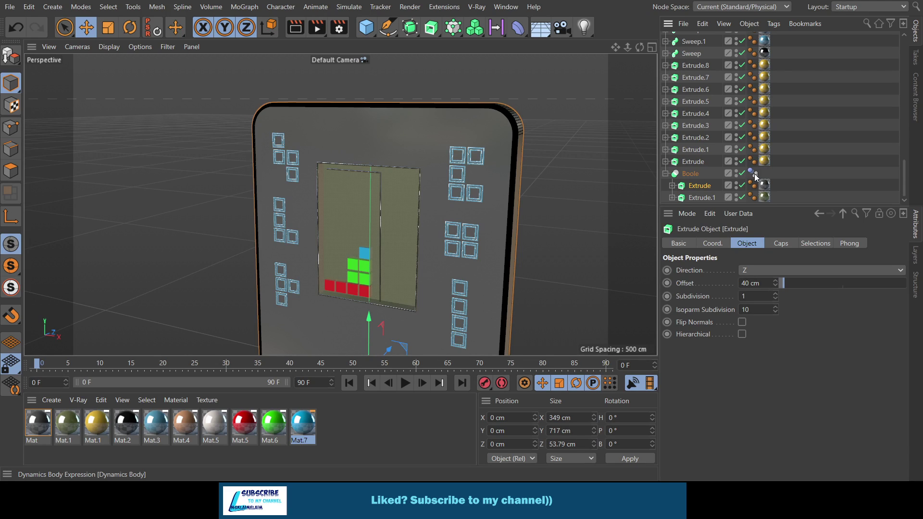
drag(753, 174, 746, 198)
Play the simulation to frame 18, rewind to frame 0, and view the device from the front.
click(405, 384)
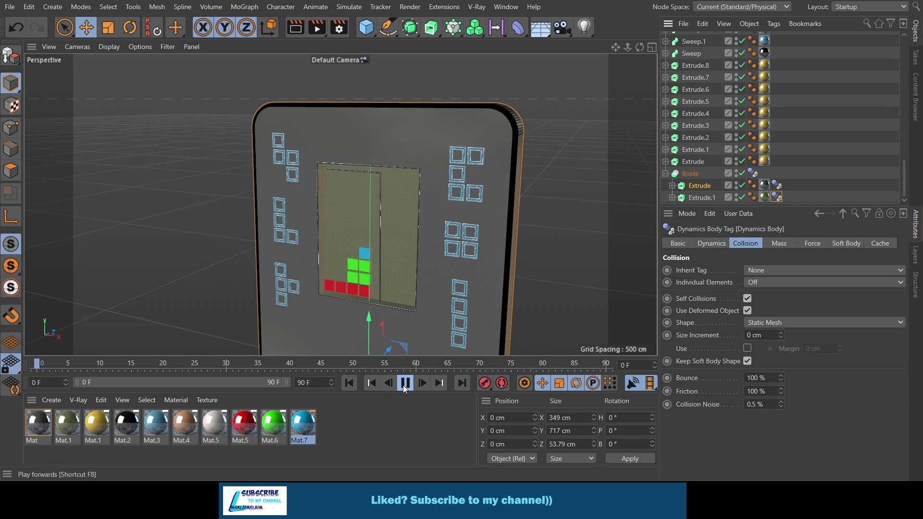
click(405, 383)
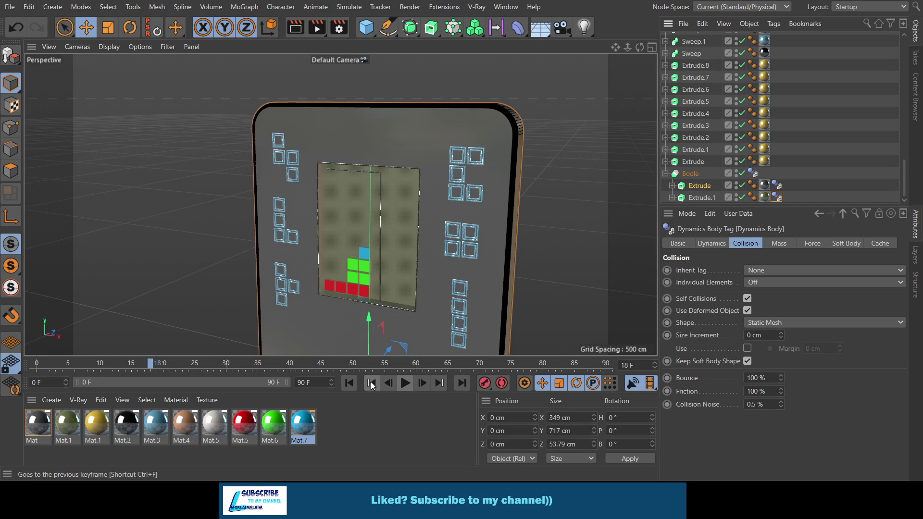
click(350, 382)
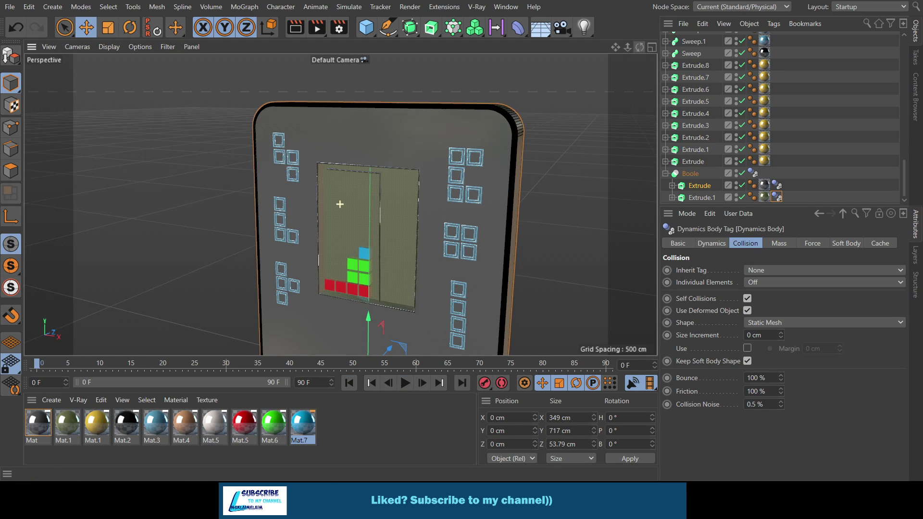
alt+drag(340, 204, 340, 204)
scroll(414, 268, up, 2)
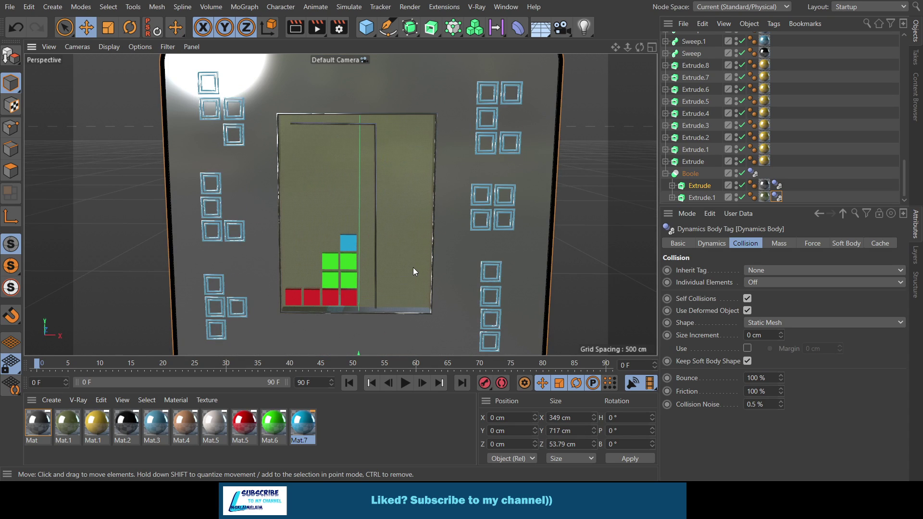
scroll(413, 267, up, 2)
scroll(413, 267, up, 2)
scroll(414, 268, down, 2)
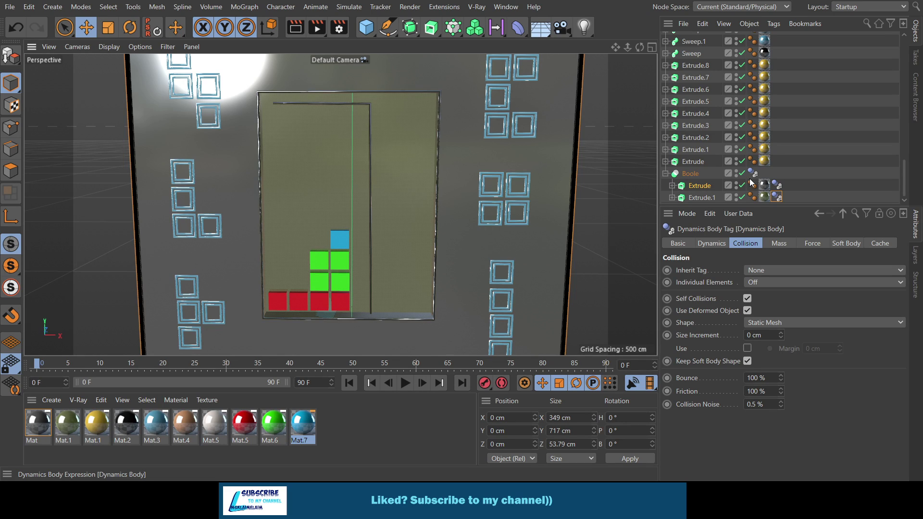
scroll(474, 247, down, 2)
scroll(412, 243, down, 3)
scroll(422, 249, down, 2)
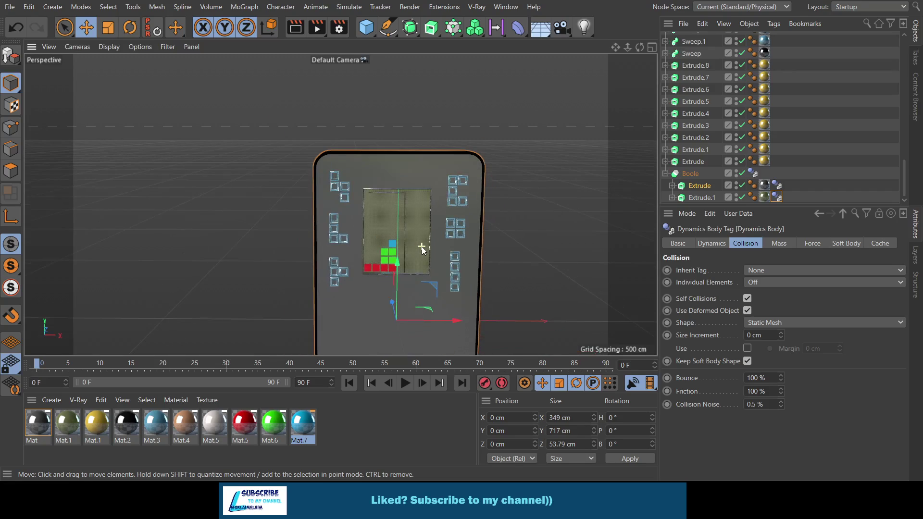
click(405, 383)
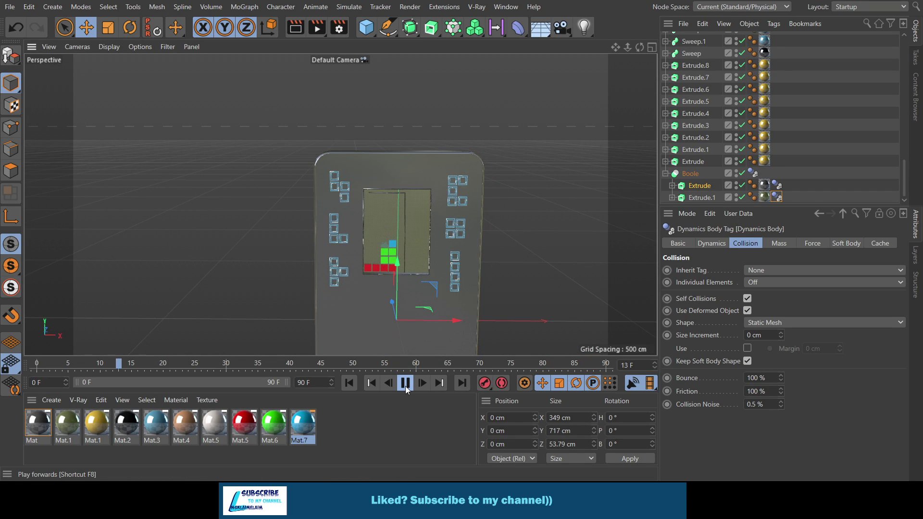
click(405, 386)
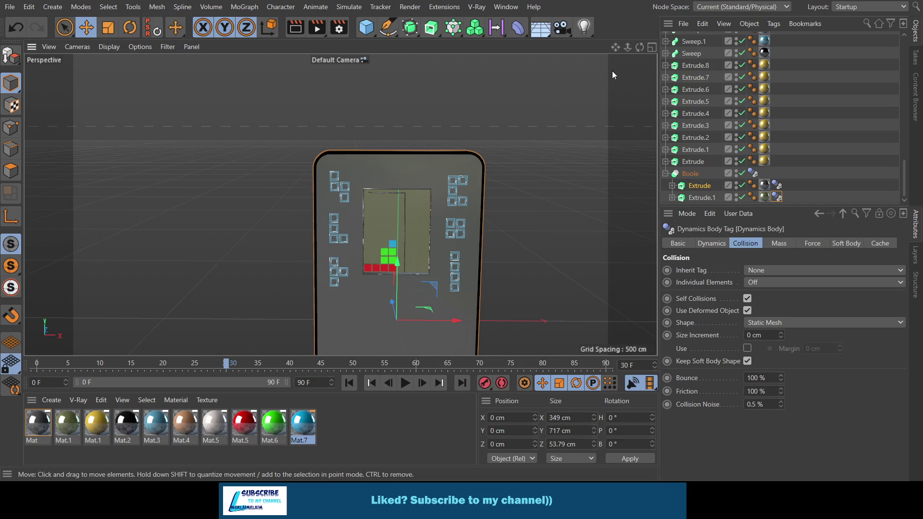
mouse_move(637, 51)
mouse_down()
mouse_move(625, 58)
mouse_move(640, 47)
mouse_up()
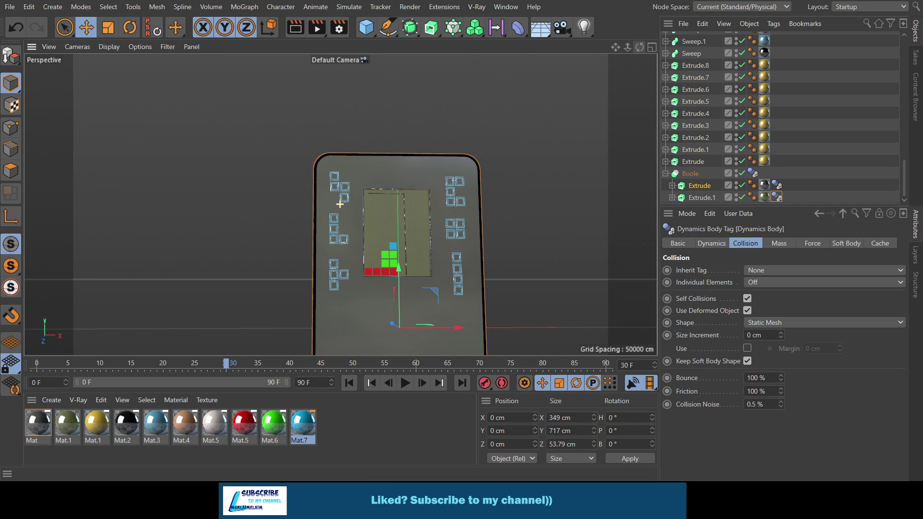
click(350, 383)
scroll(721, 72, up, 10)
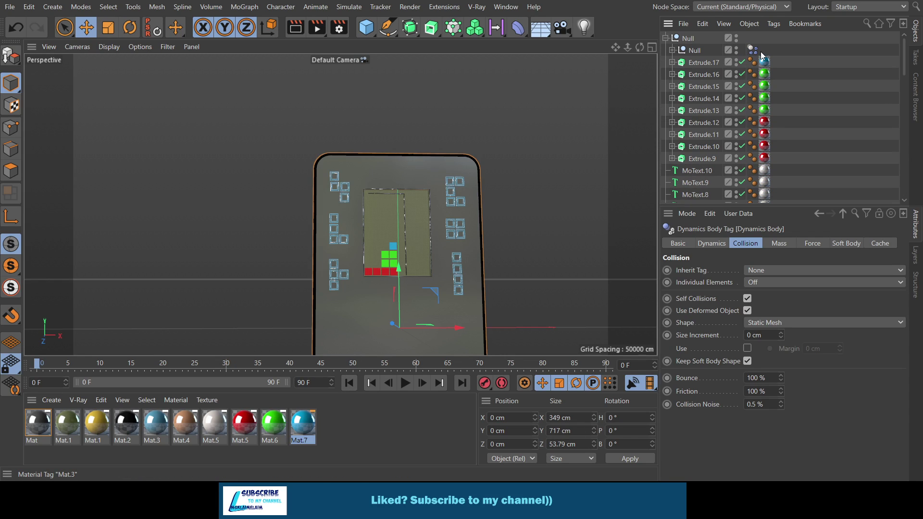
Raise the blue blocks' Null to Y 124.55 cm and shift it to Z -36.384 cm.
click(696, 52)
drag(421, 268, 425, 220)
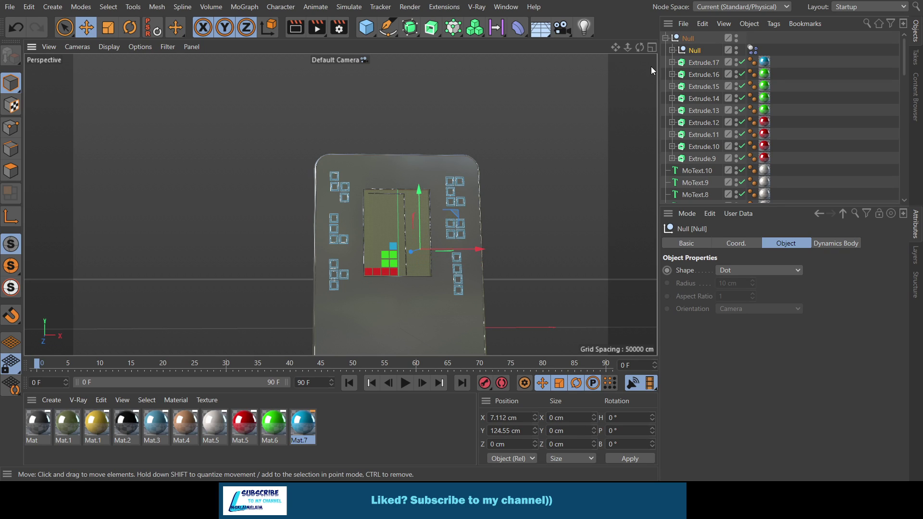
drag(639, 47, 615, 67)
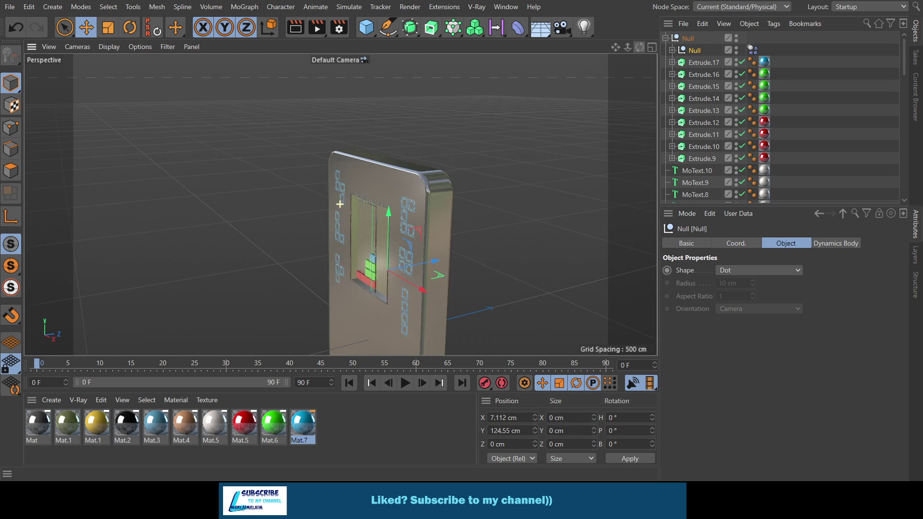
mouse_move(435, 259)
mouse_down()
mouse_move(426, 264)
mouse_move(423, 252)
mouse_up()
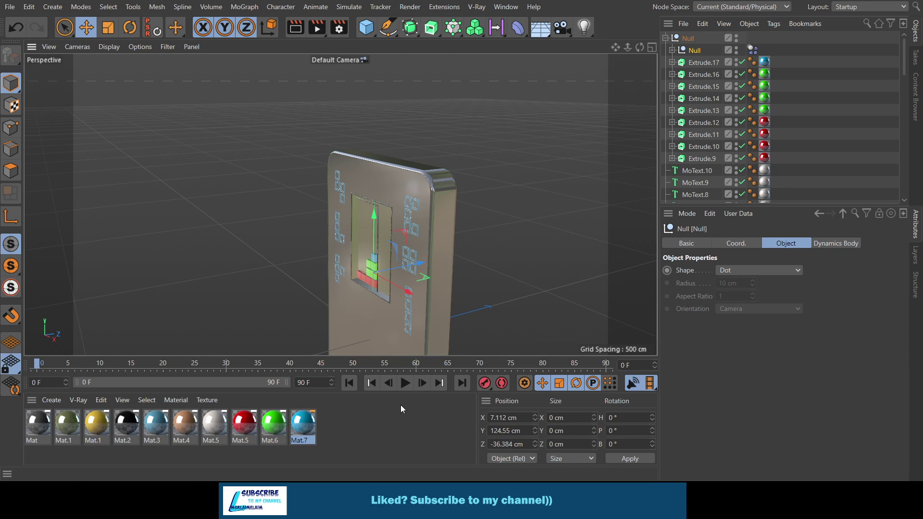
Replay the drop from frame 0 and stop at frame 41 with blocks stacked at the screen bottom.
click(405, 383)
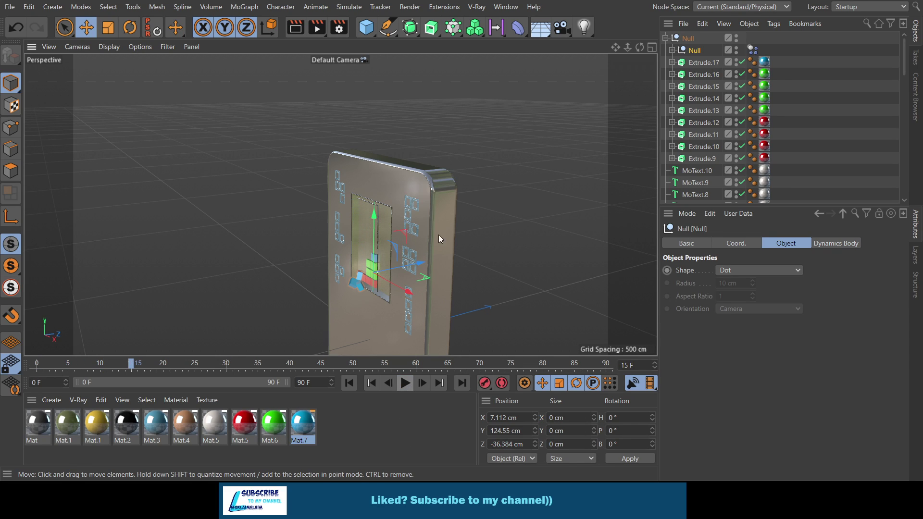
mouse_move(639, 47)
mouse_down()
mouse_move(616, 48)
mouse_move(631, 53)
mouse_move(351, 377)
mouse_up()
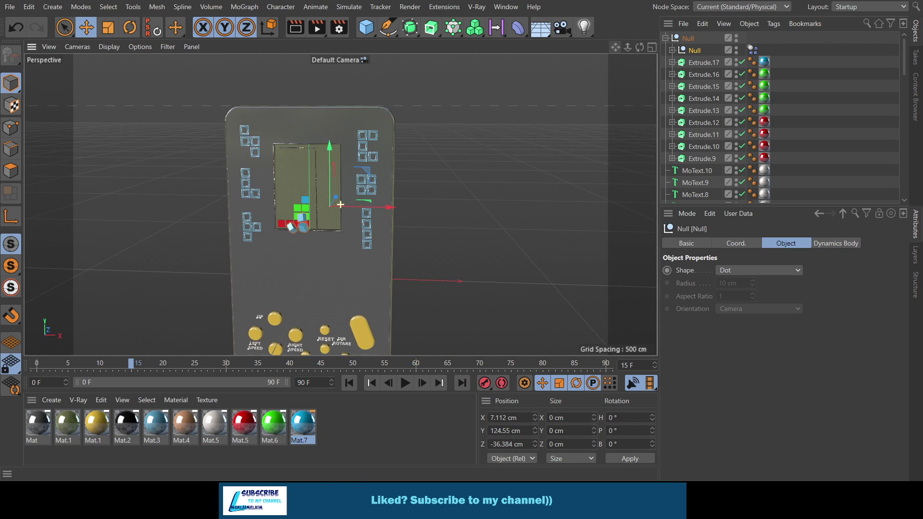
click(350, 383)
click(405, 383)
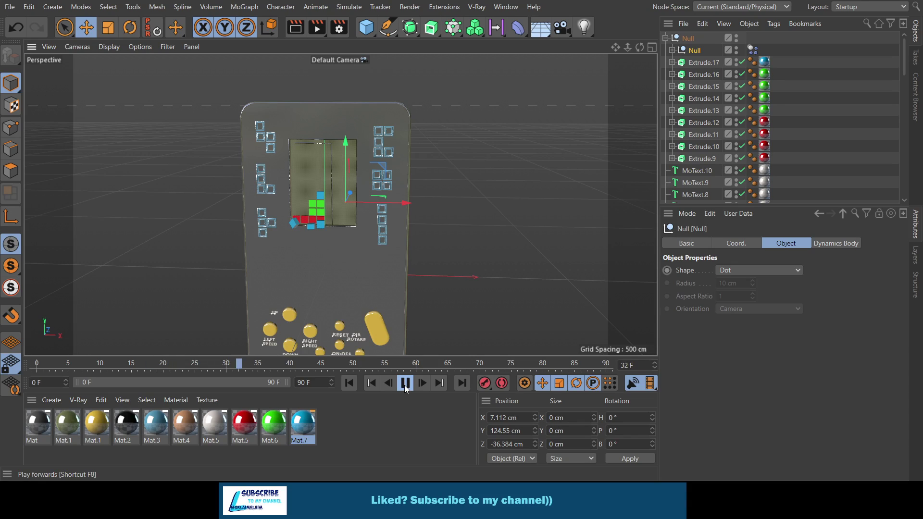
click(404, 384)
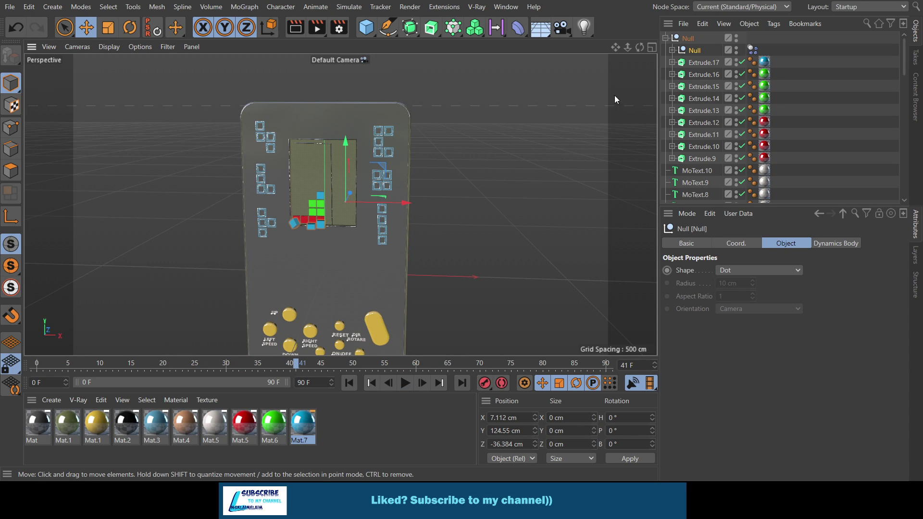
mouse_move(639, 47)
mouse_down()
mouse_move(620, 53)
mouse_move(633, 72)
mouse_move(624, 5)
mouse_move(527, 151)
mouse_up()
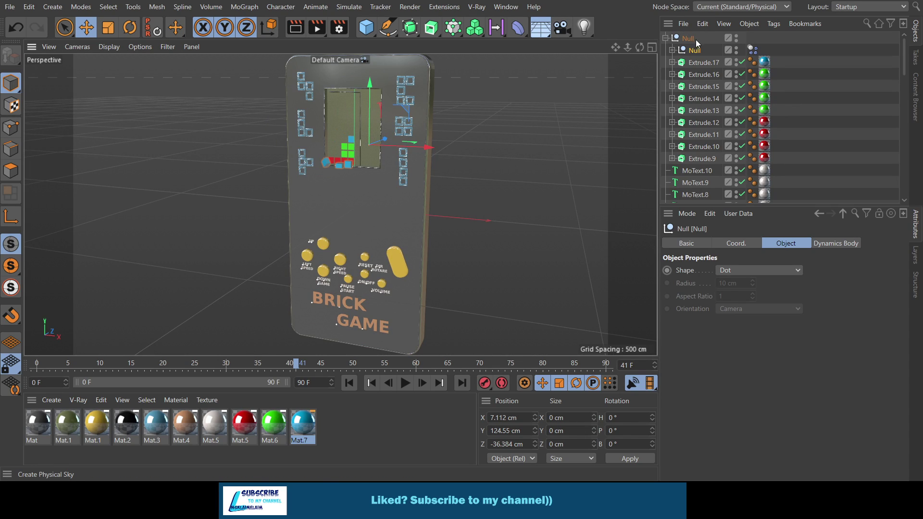
Add a Physical Sky, reframe the device, and start a Render View test render.
drag(547, 32, 696, 39)
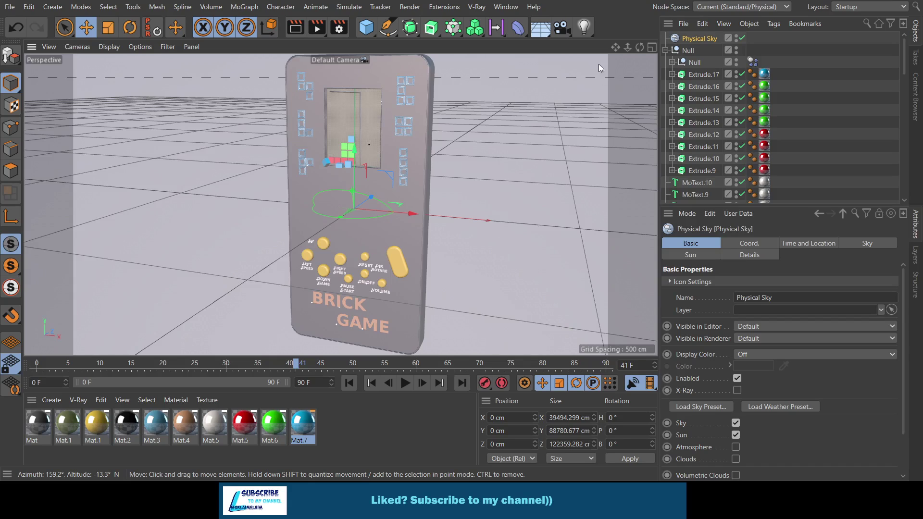
drag(615, 47, 520, 177)
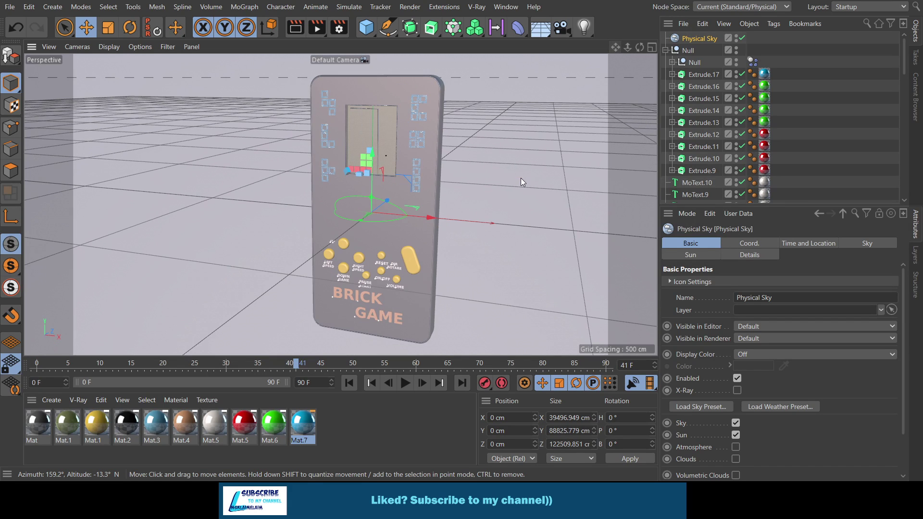
click(295, 28)
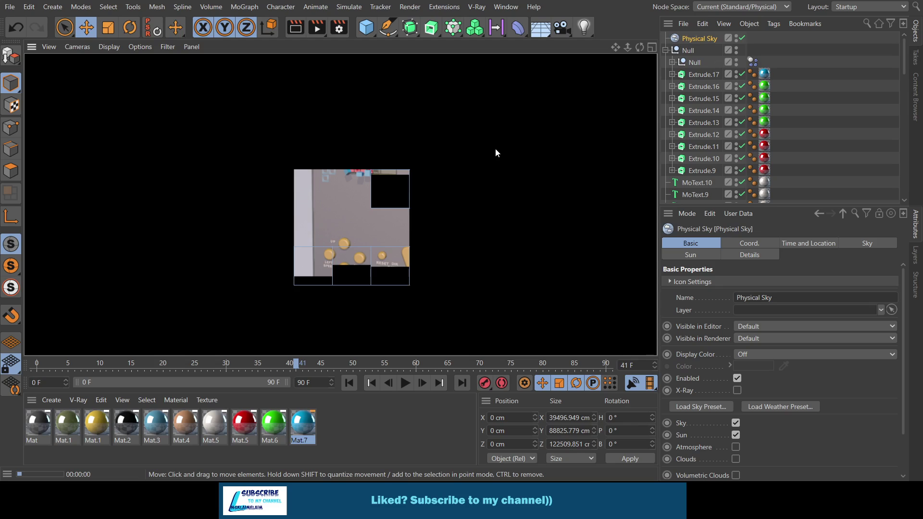